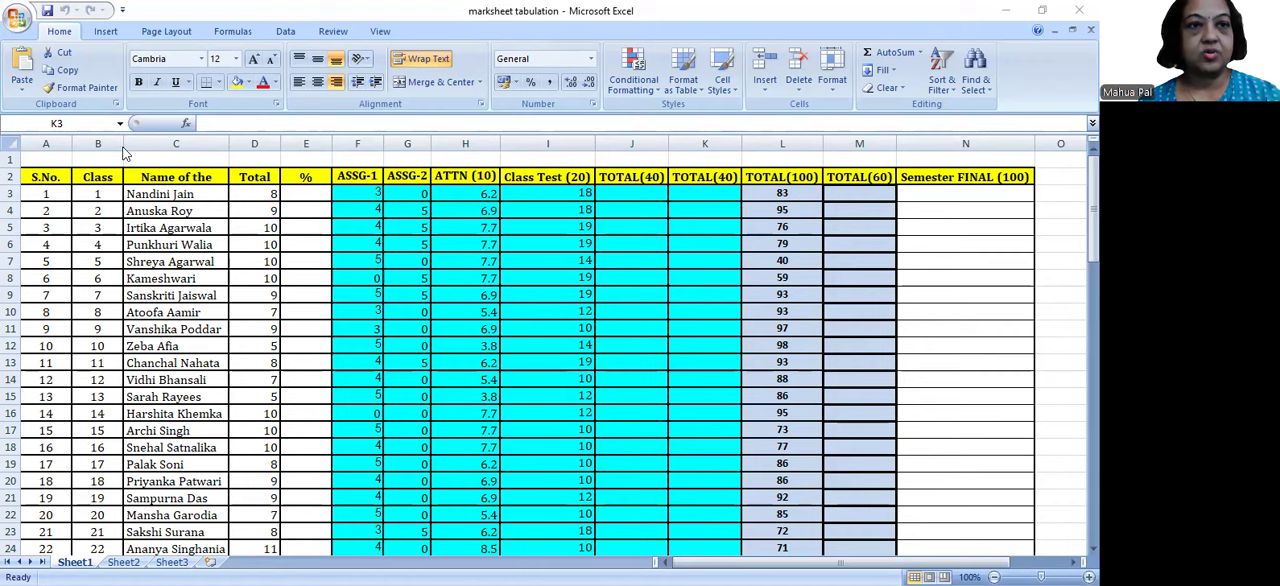
Step: Auto-fit the width of column B to its Class Roll No. heading
{"action": "double_click", "coordinate": [124, 143]}
{"action": "left_click", "coordinate": [100, 143]}
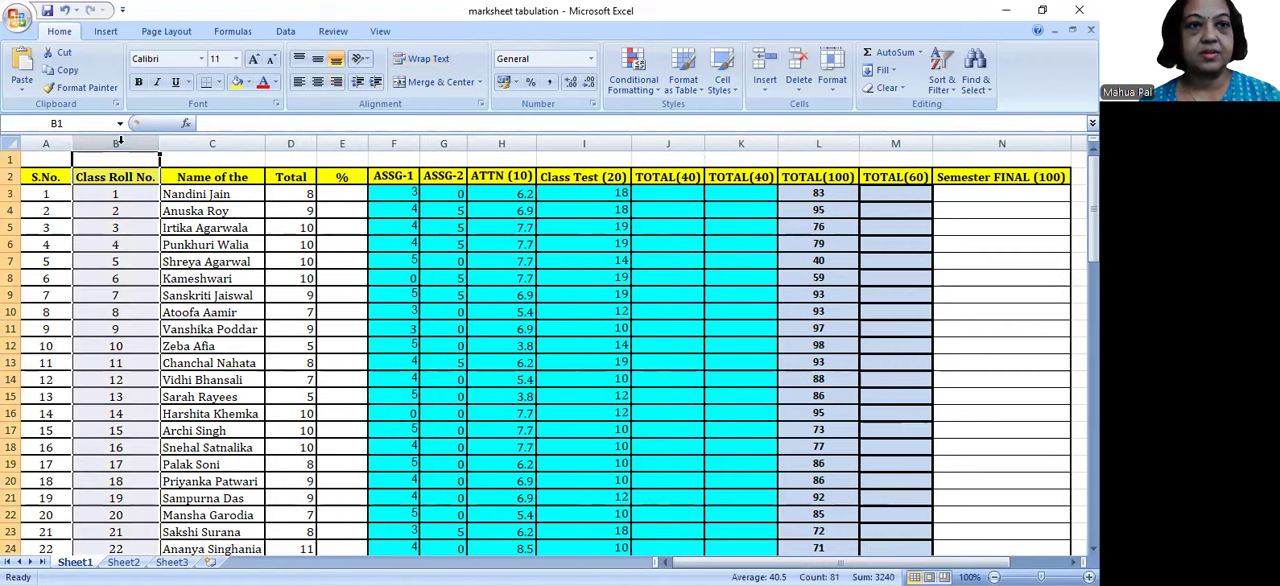
{"action": "left_click", "coordinate": [172, 228]}
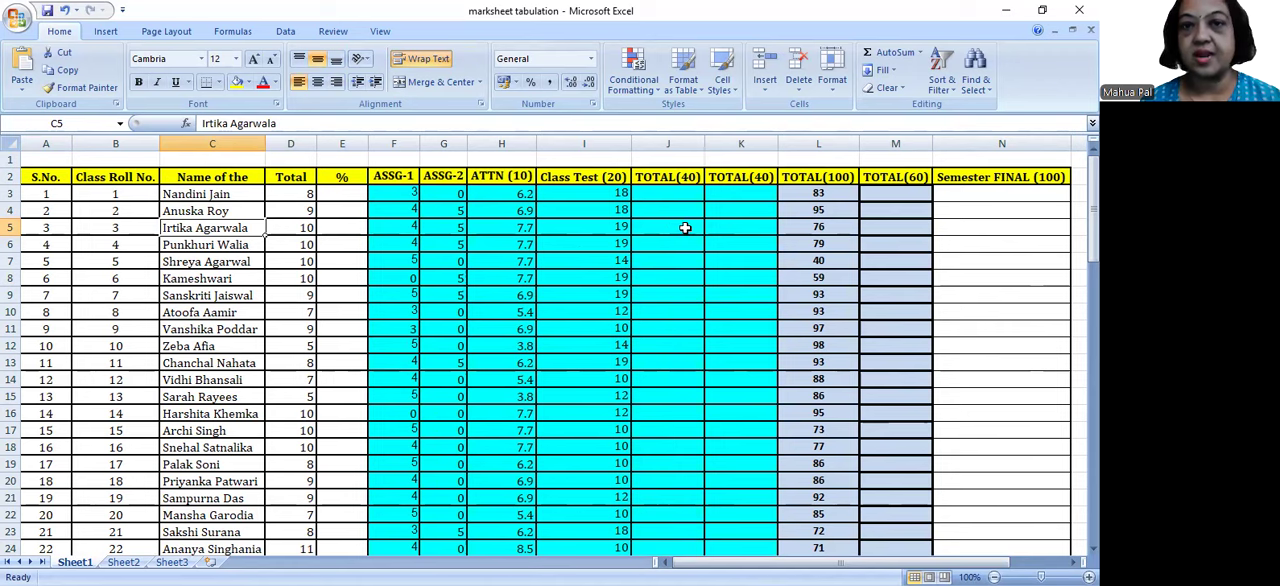
Step: Clear all the attendance marks under the ATTN (10) heading, from H3 through H82
{"action": "left_click_drag", "start_coordinate": [501, 193], "coordinate": [528, 494]}
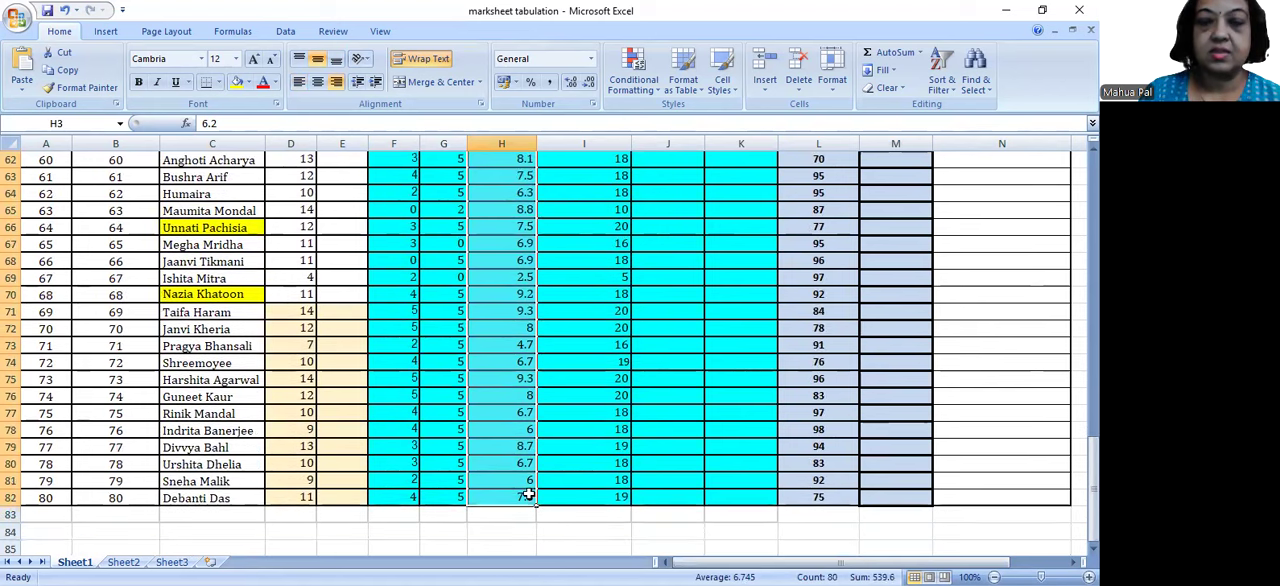
{"action": "key", "text": "Delete"}
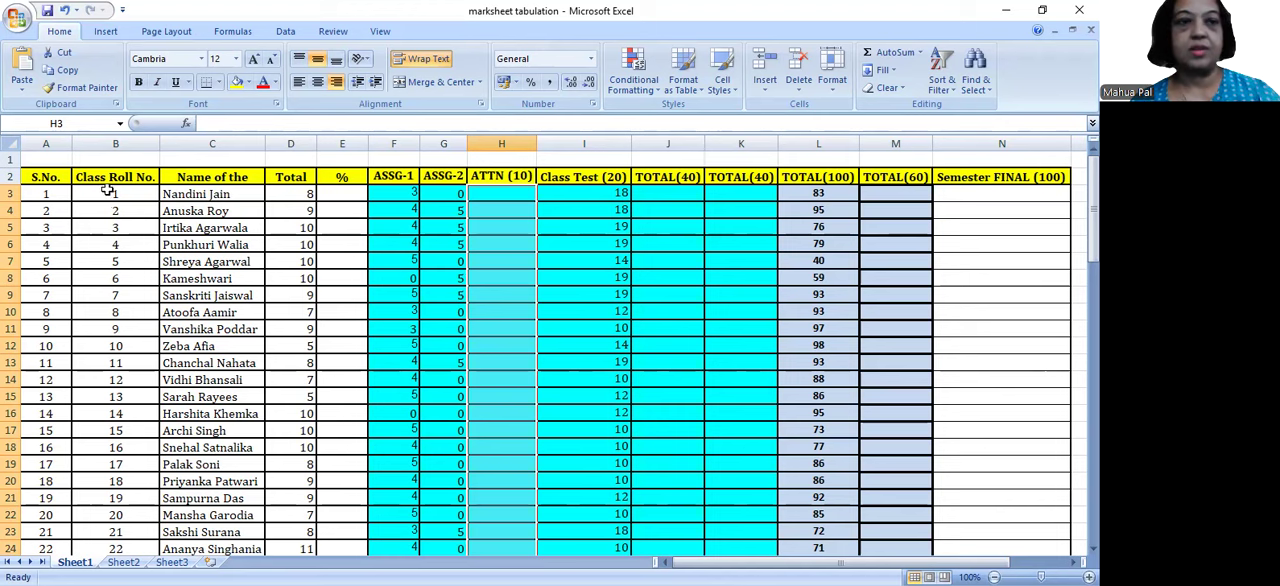
Step: Remove the yellow highlight from the student name cells C64:C76 near the end of the list
{"action": "left_click", "coordinate": [49, 195]}
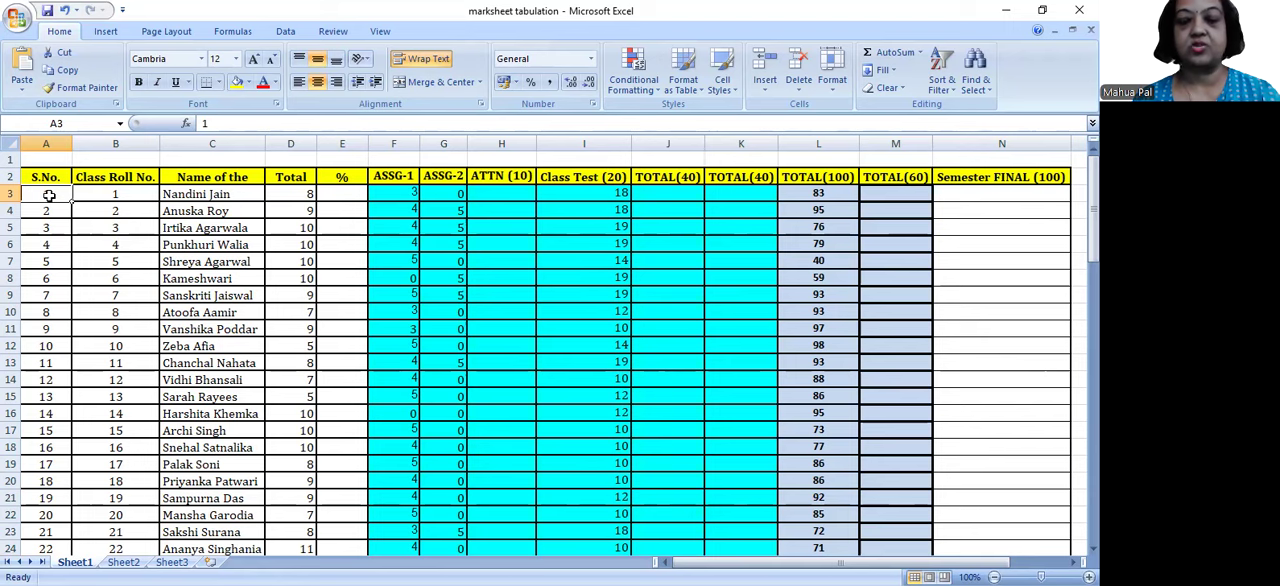
{"action": "key", "text": "ctrl+Down"}
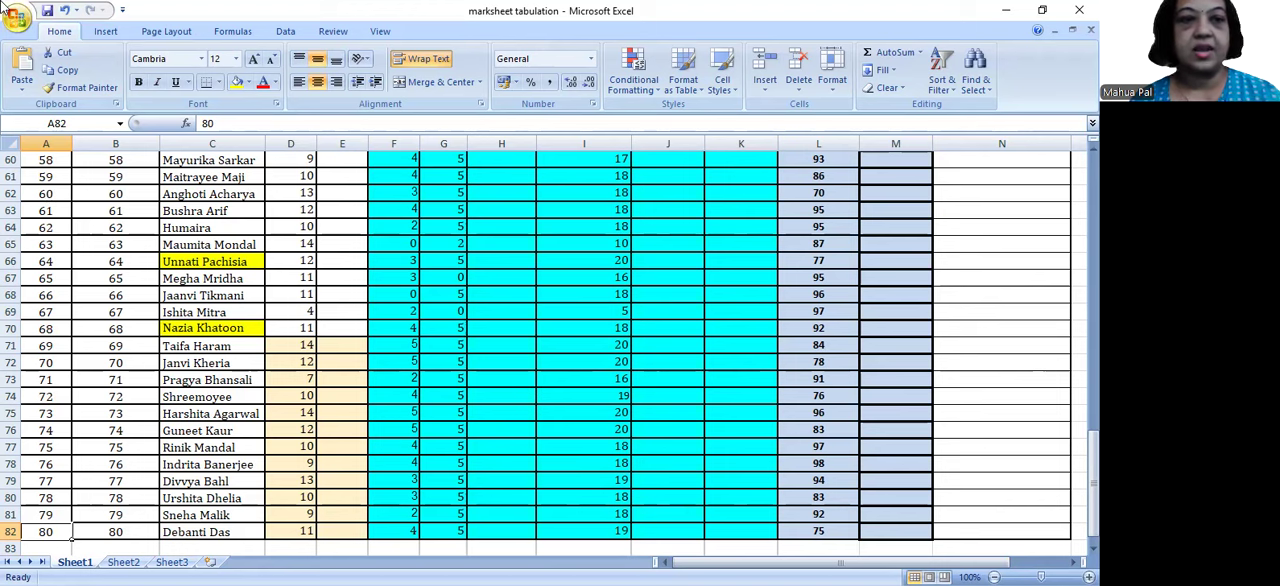
{"action": "left_click", "coordinate": [217, 224]}
{"action": "left_click_drag", "start_coordinate": [217, 281], "coordinate": [251, 430]}
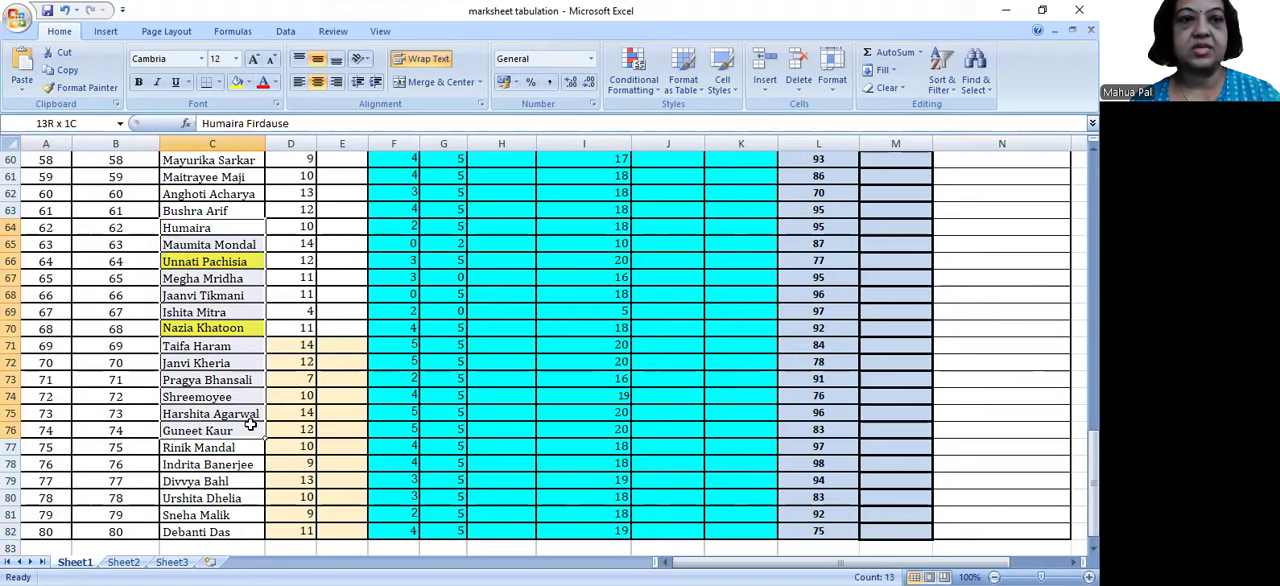
{"action": "left_click", "coordinate": [249, 86]}
{"action": "left_click", "coordinate": [240, 120]}
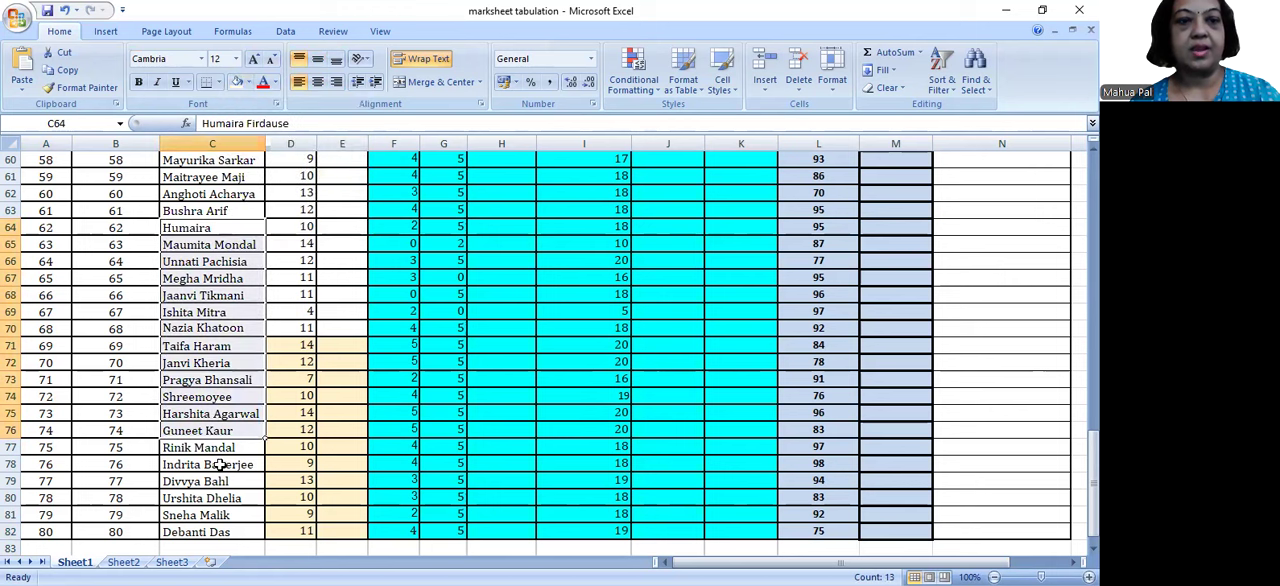
{"action": "left_click", "coordinate": [182, 531]}
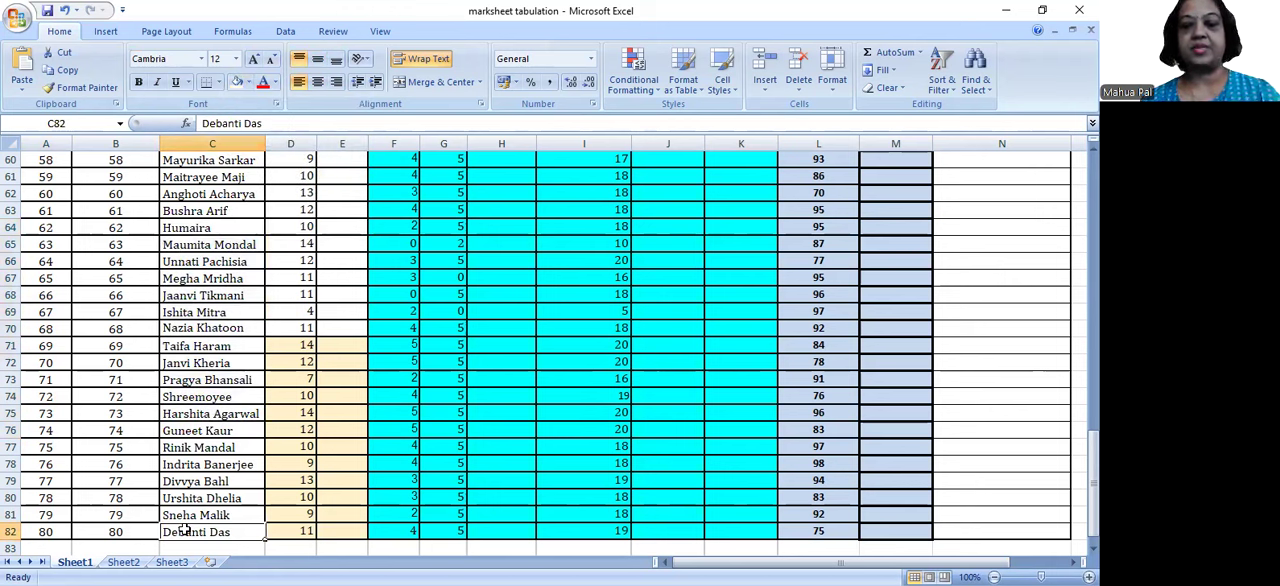
Step: Examine the row 2 headings from S.No. through Semester FINAL (100), grouping them by student, attendance, internal and final marks
{"action": "key", "text": "ctrl+Up"}
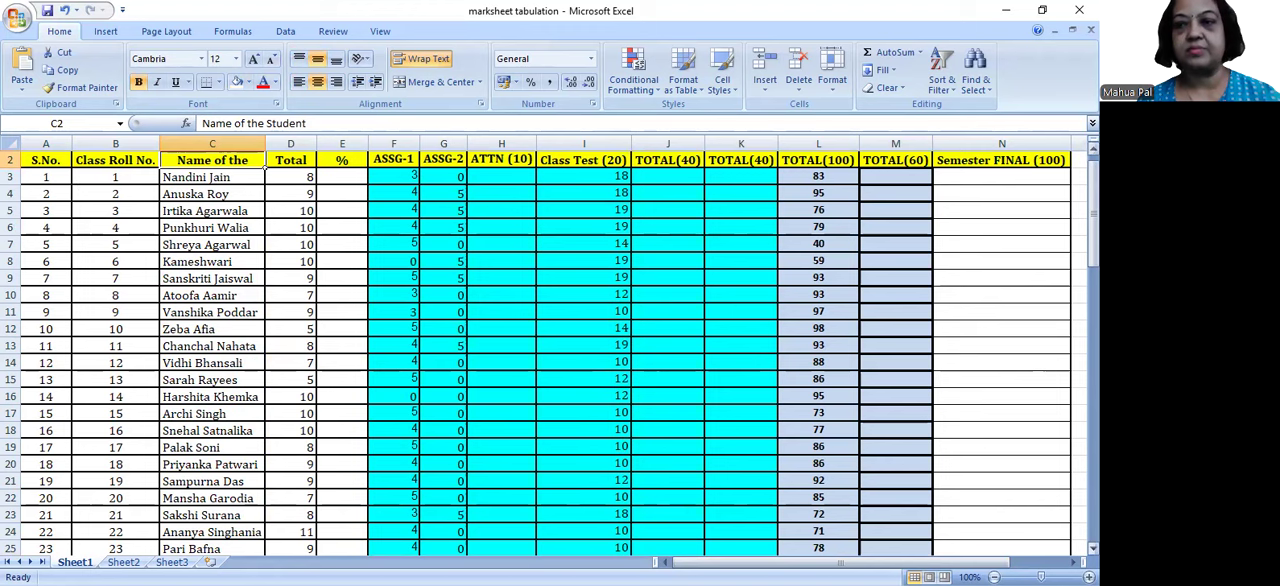
{"action": "left_click_drag", "start_coordinate": [1093, 181], "coordinate": [1093, 174]}
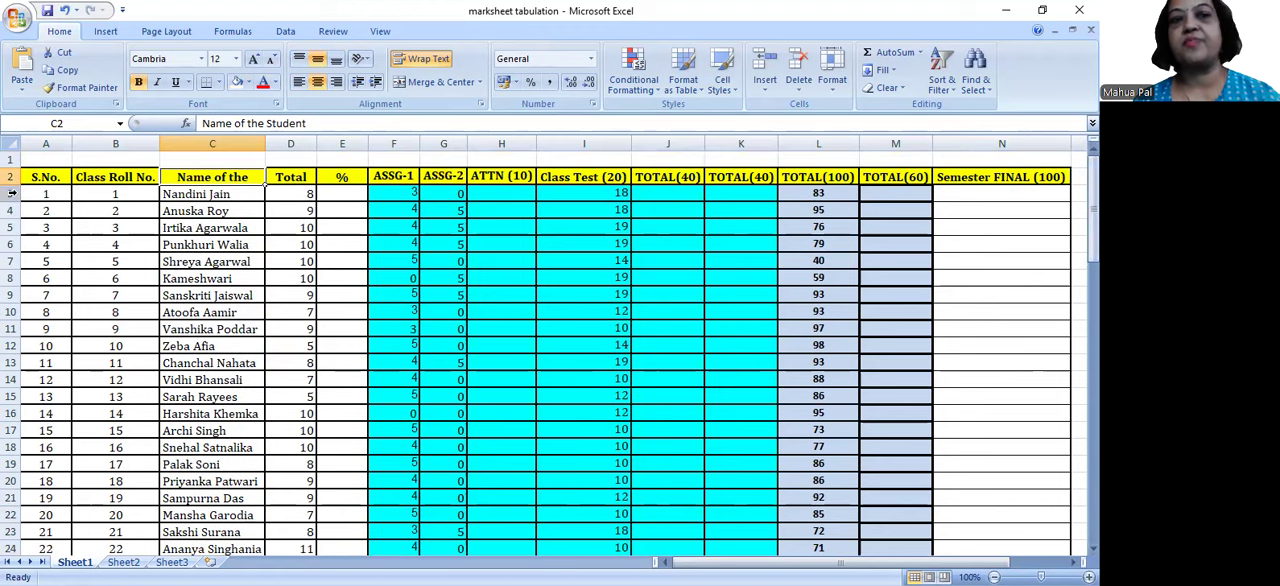
{"action": "left_click", "coordinate": [44, 177]}
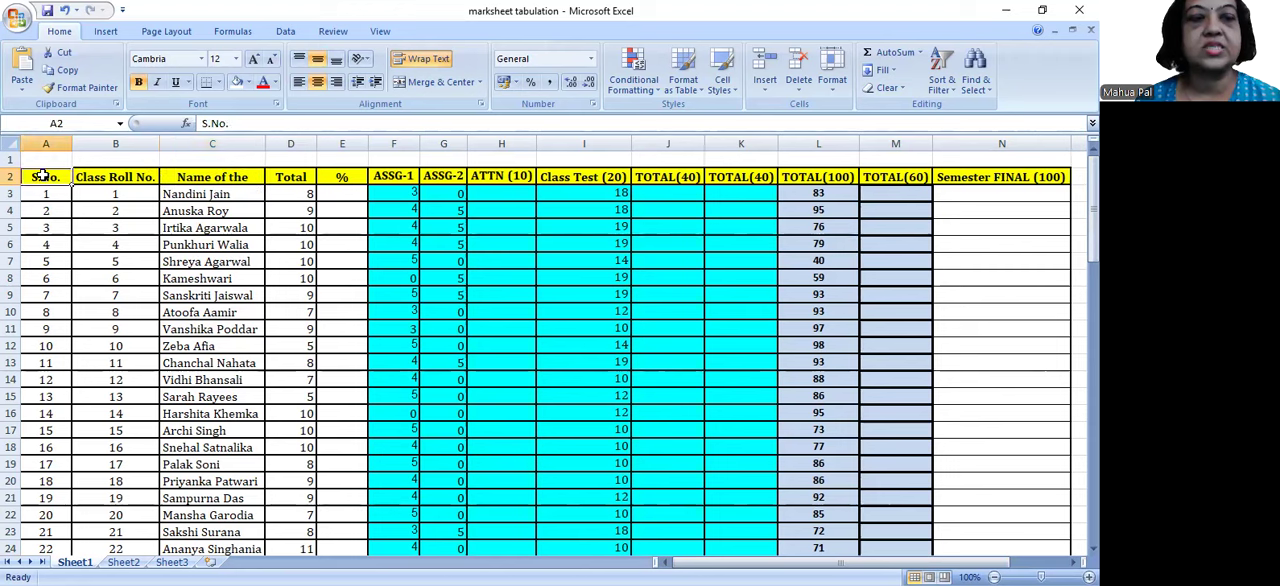
{"action": "left_click_drag", "start_coordinate": [69, 177], "coordinate": [352, 177]}
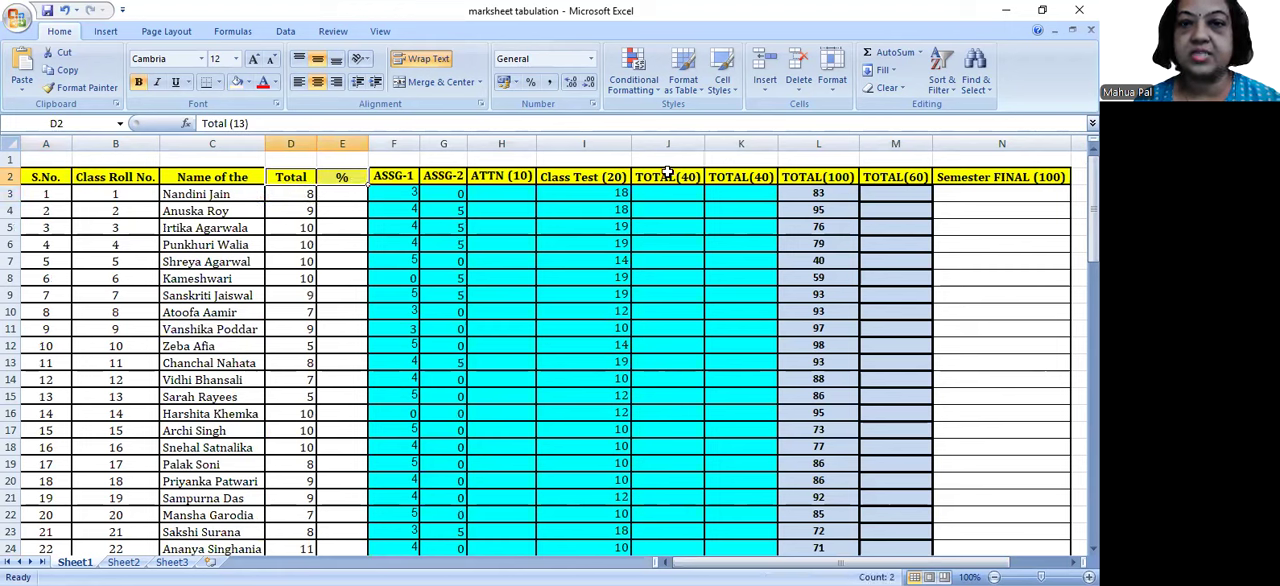
{"action": "left_click_drag", "start_coordinate": [666, 177], "coordinate": [714, 177]}
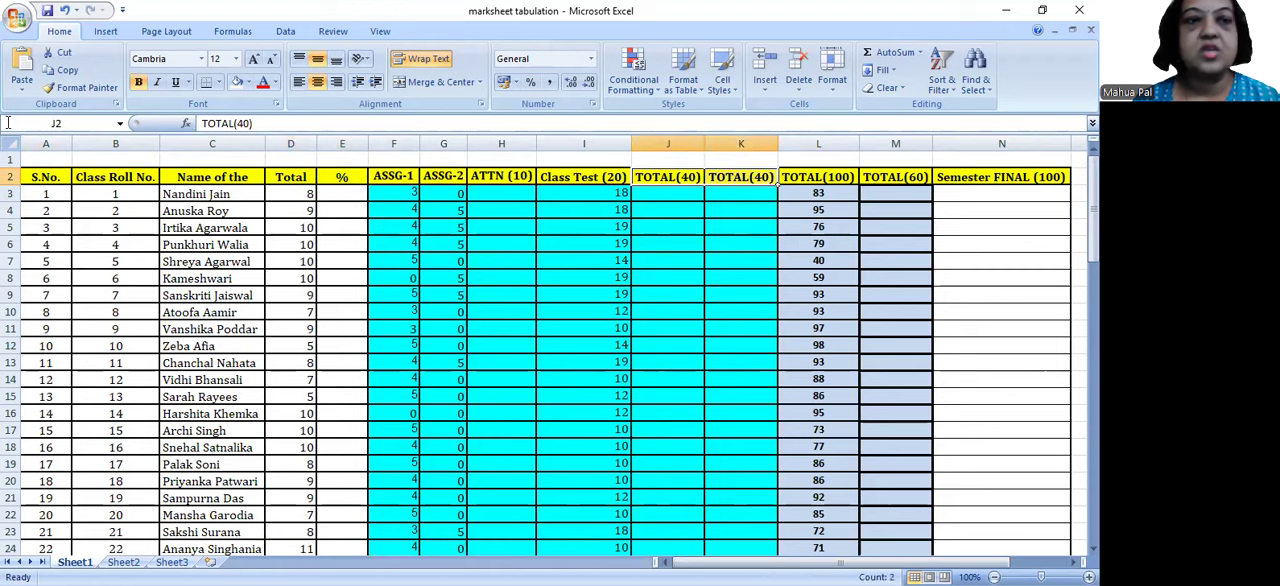
{"action": "left_click", "coordinate": [60, 178]}
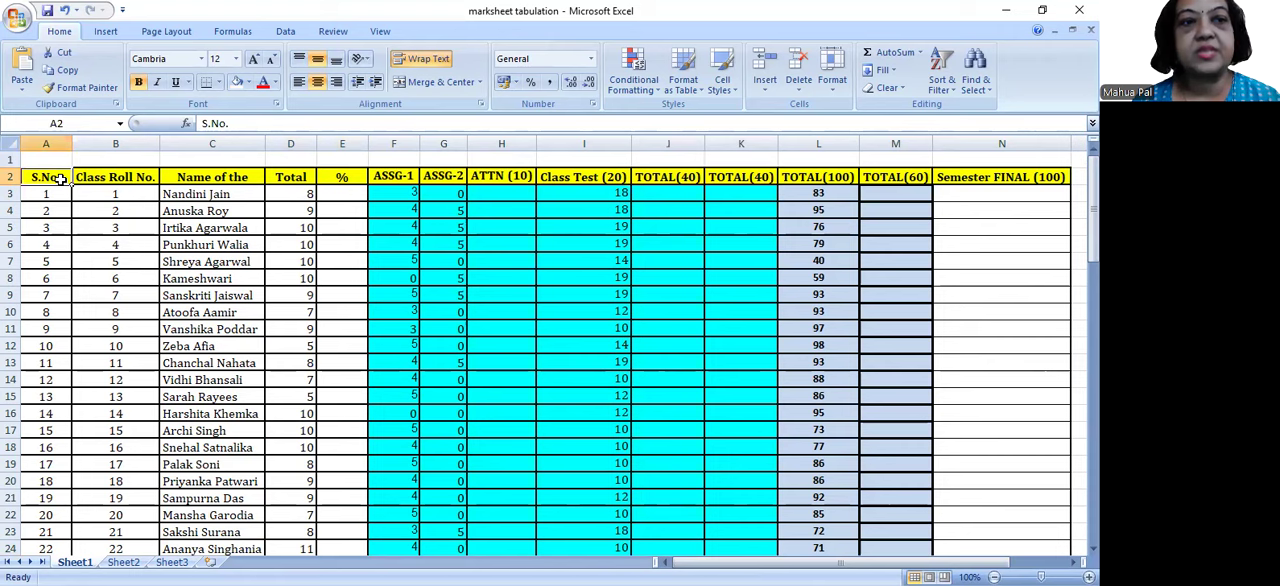
{"action": "left_click_drag", "start_coordinate": [60, 178], "coordinate": [342, 178]}
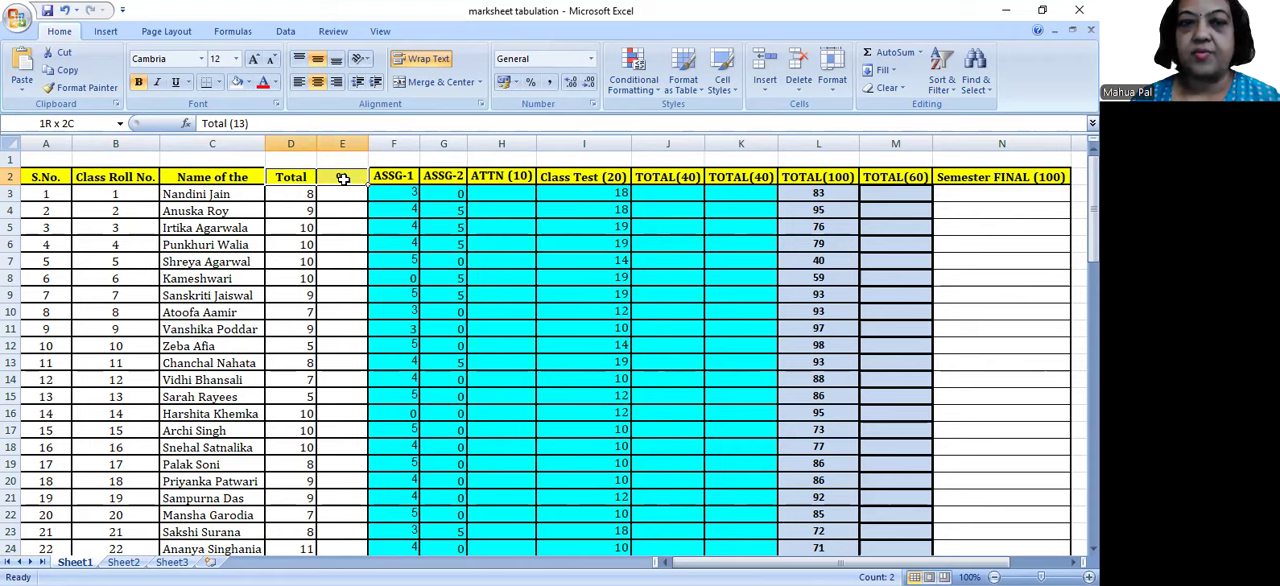
{"action": "left_click", "coordinate": [342, 178]}
{"action": "type", "text": "%"}
{"action": "left_click_drag", "start_coordinate": [400, 177], "coordinate": [717, 177]}
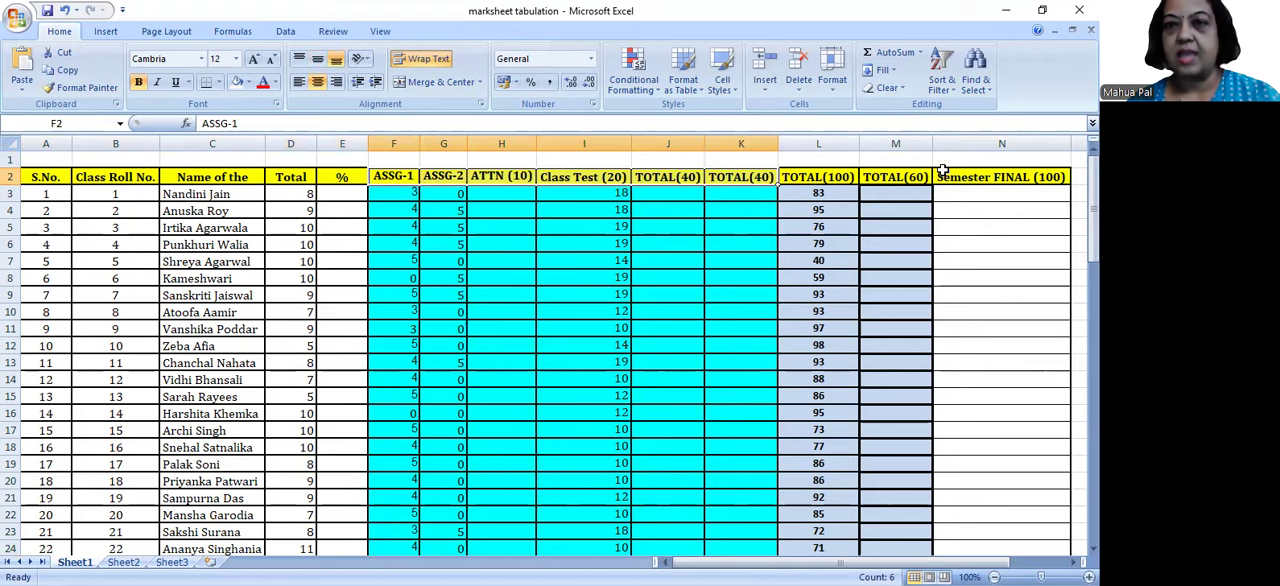
{"action": "left_click", "coordinate": [822, 177]}
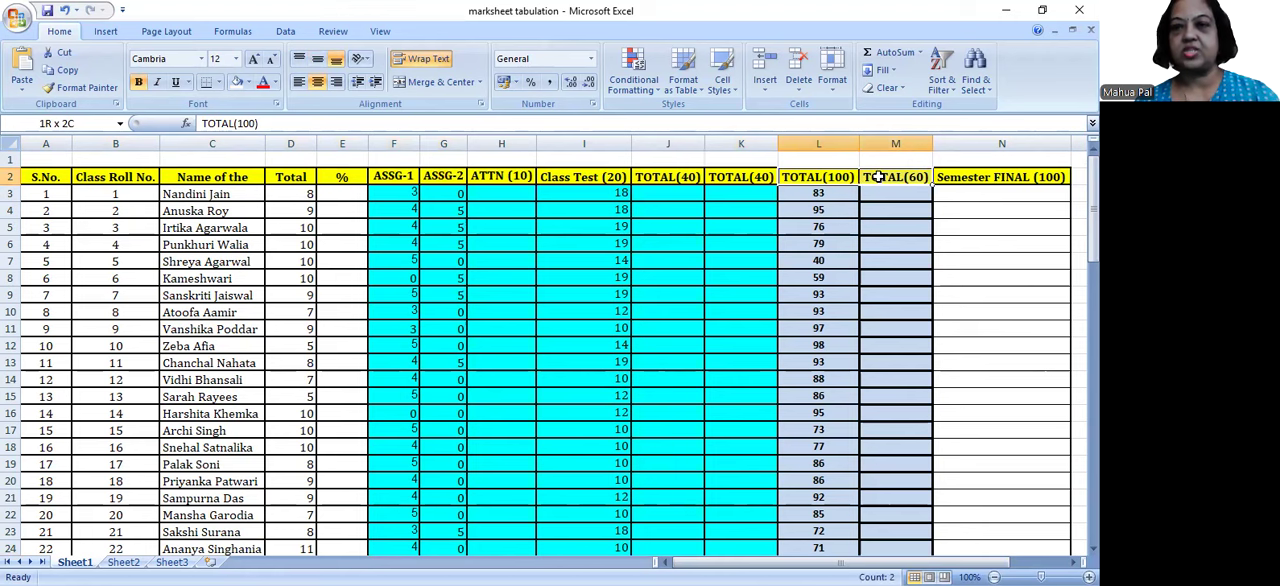
{"action": "left_click_drag", "start_coordinate": [903, 195], "coordinate": [883, 329]}
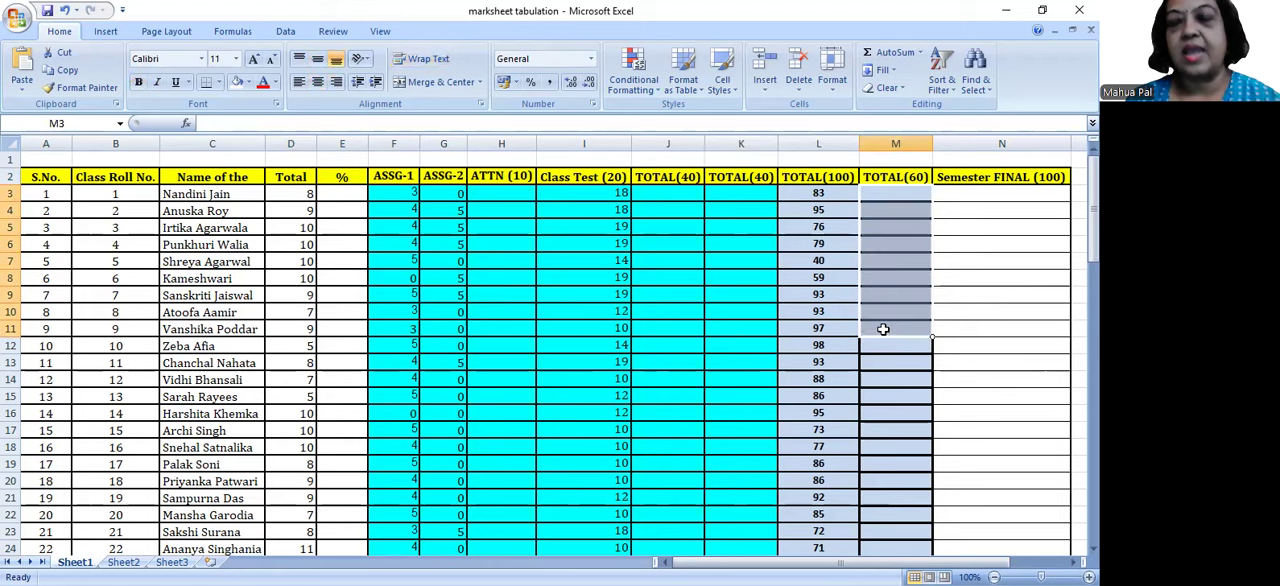
{"action": "left_click", "coordinate": [1038, 177]}
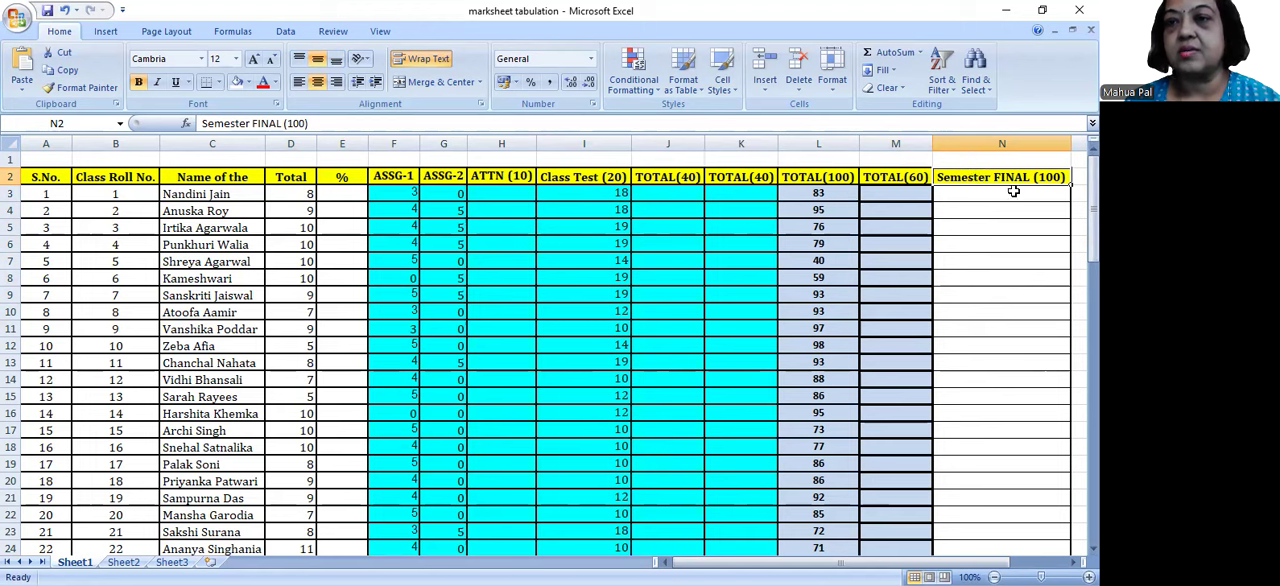
{"action": "left_click", "coordinate": [1030, 300]}
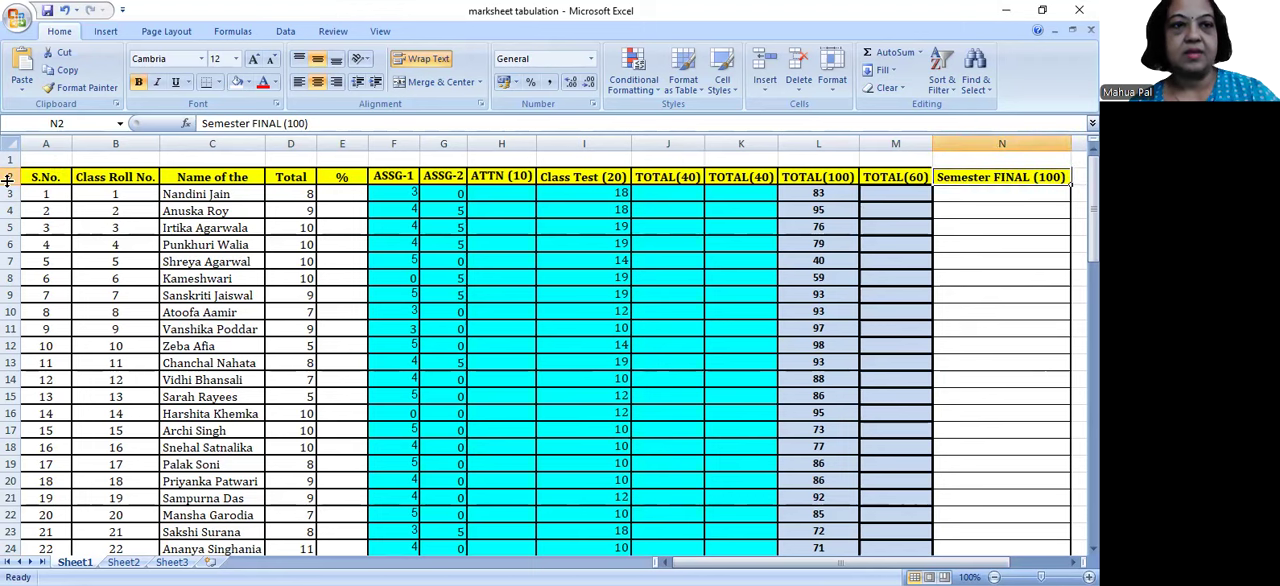
Step: Merge and center A1:C1 above the student columns and enter the heading "Student's Details"
{"action": "left_click_drag", "start_coordinate": [37, 177], "coordinate": [217, 177]}
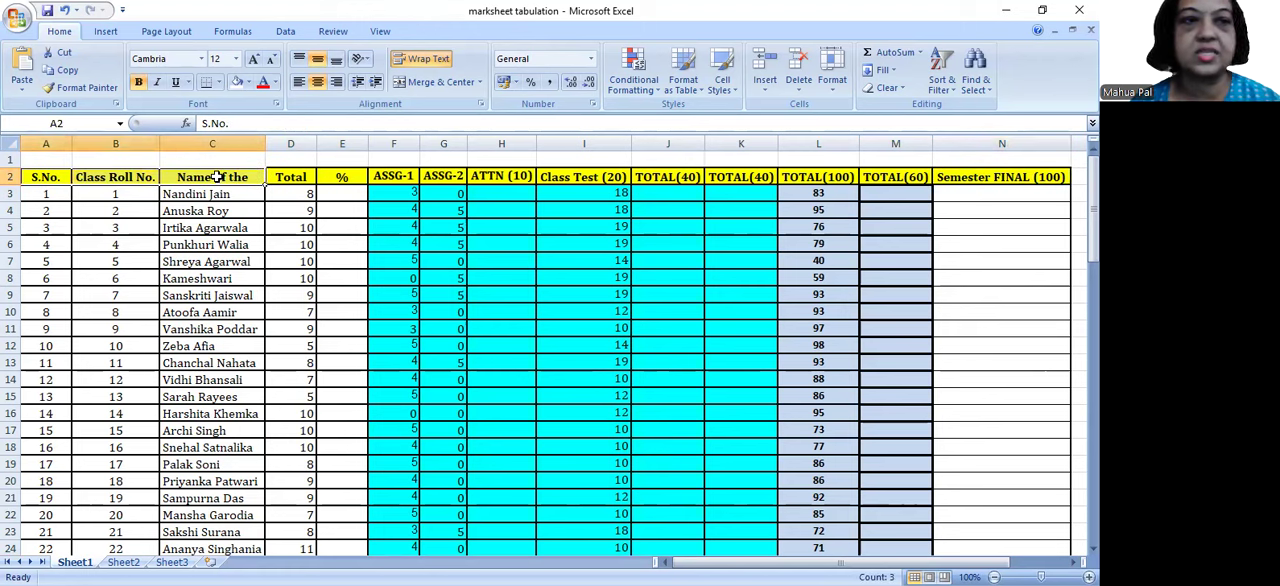
{"action": "left_click", "coordinate": [49, 160]}
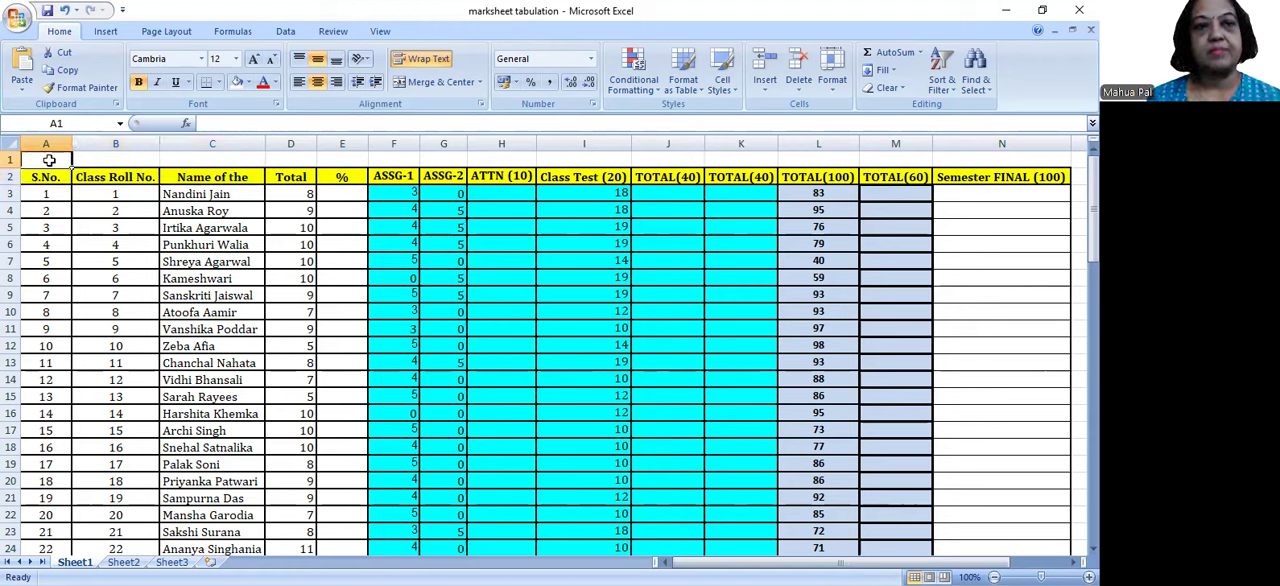
{"action": "left_click_drag", "start_coordinate": [49, 160], "coordinate": [174, 163]}
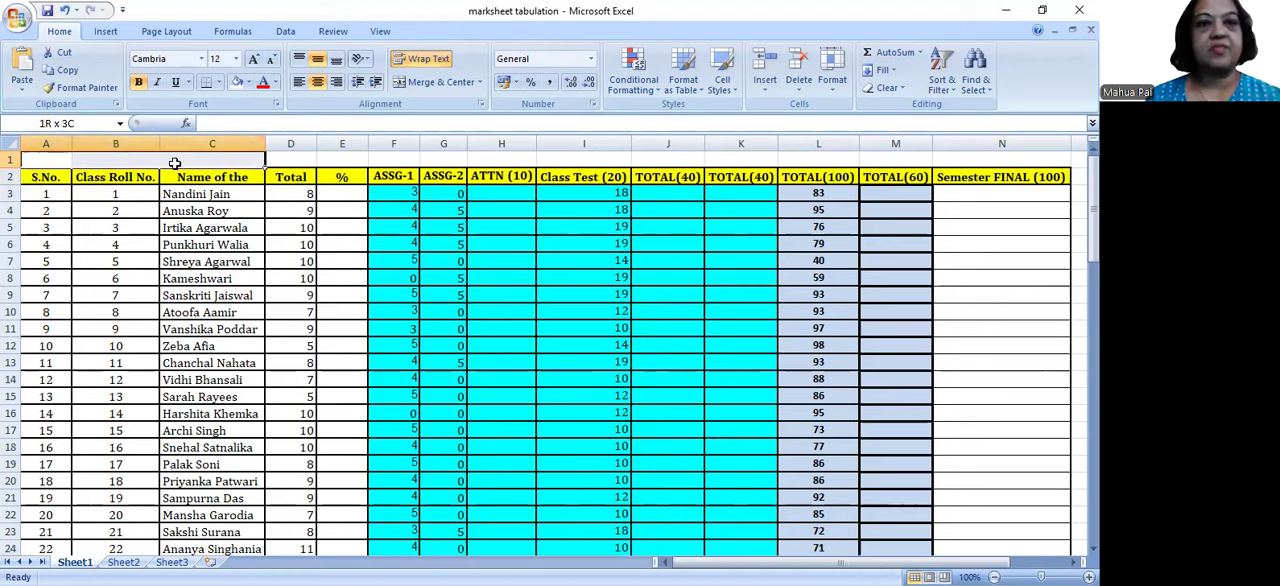
{"action": "left_click_drag", "start_coordinate": [174, 163], "coordinate": [174, 163]}
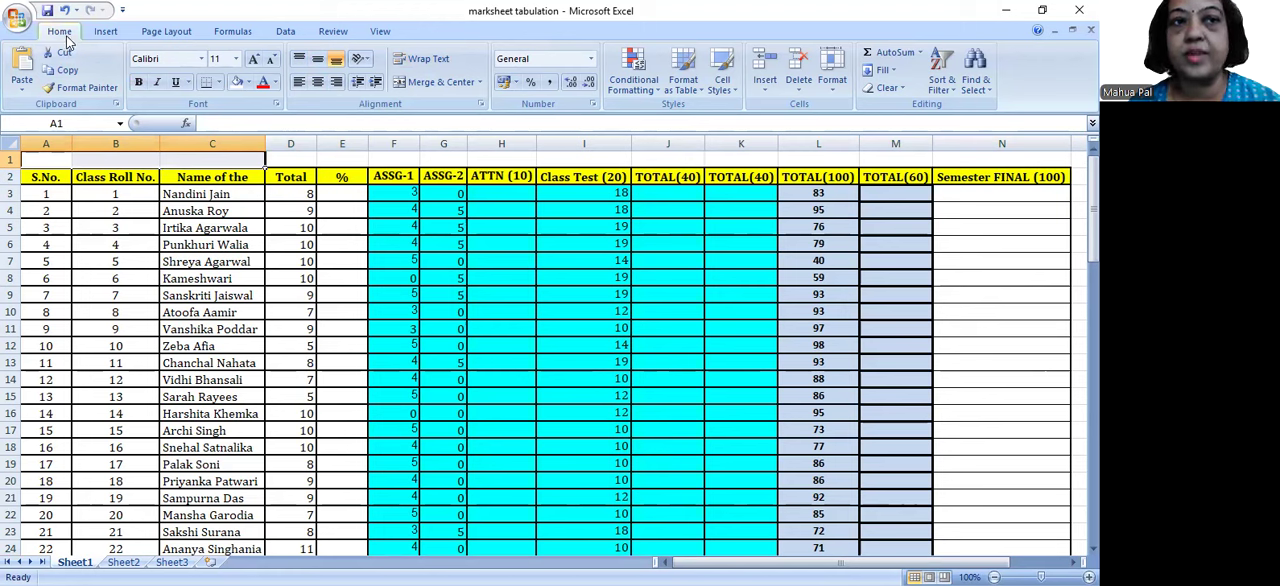
{"action": "left_click", "coordinate": [433, 83]}
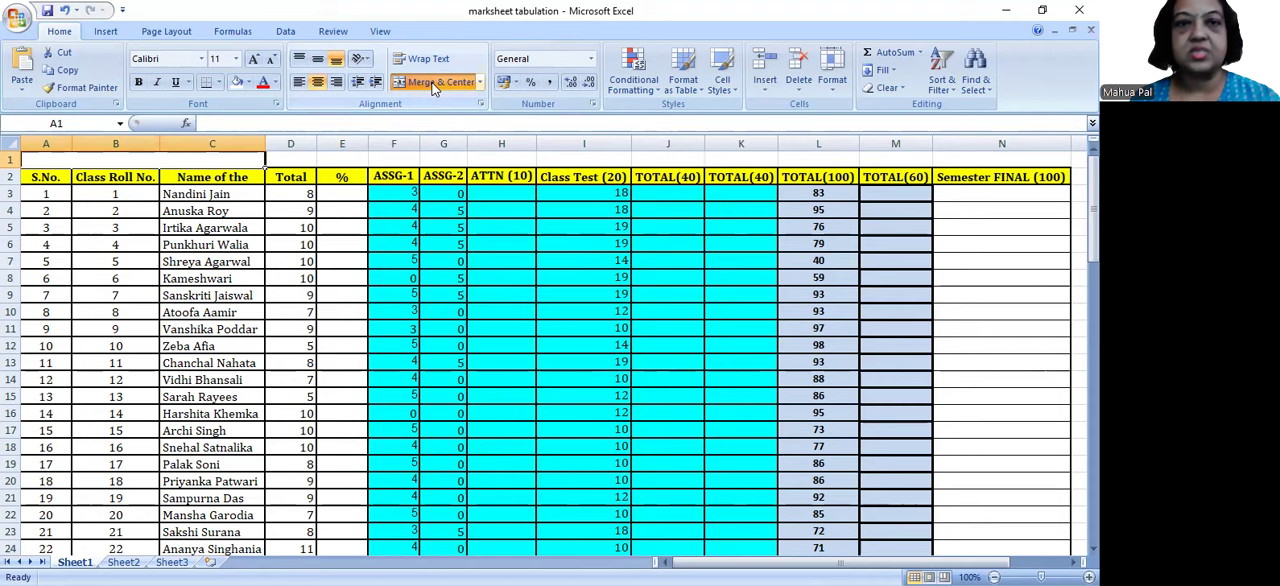
{"action": "left_click", "coordinate": [433, 84]}
{"action": "type", "text": "Student"}
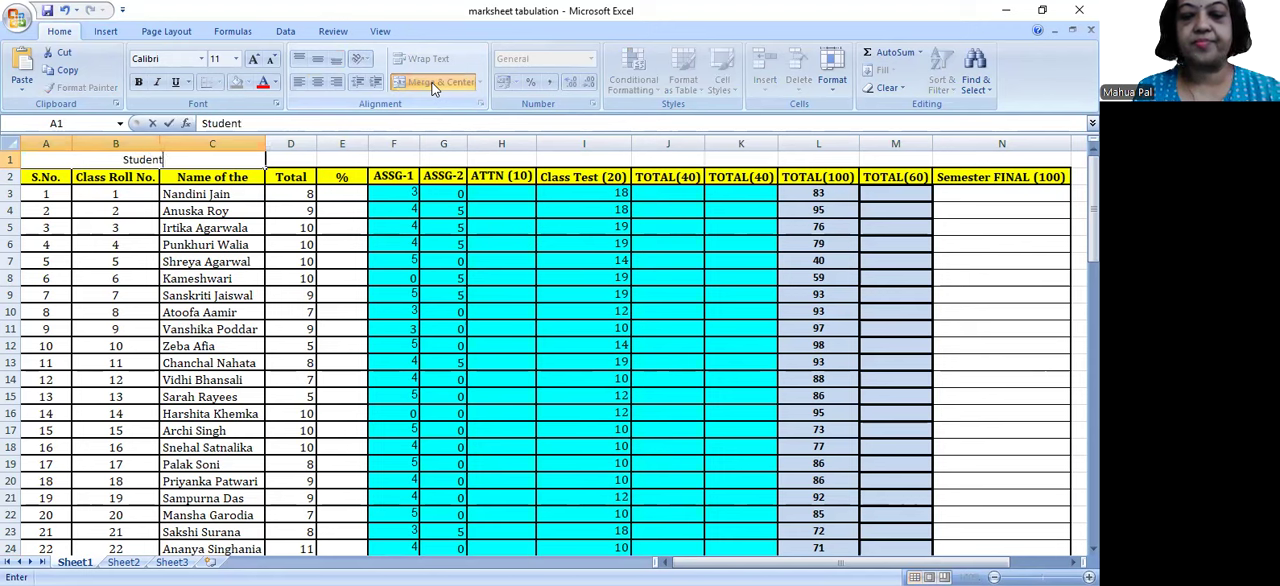
{"action": "type", "text": "'s Details"}
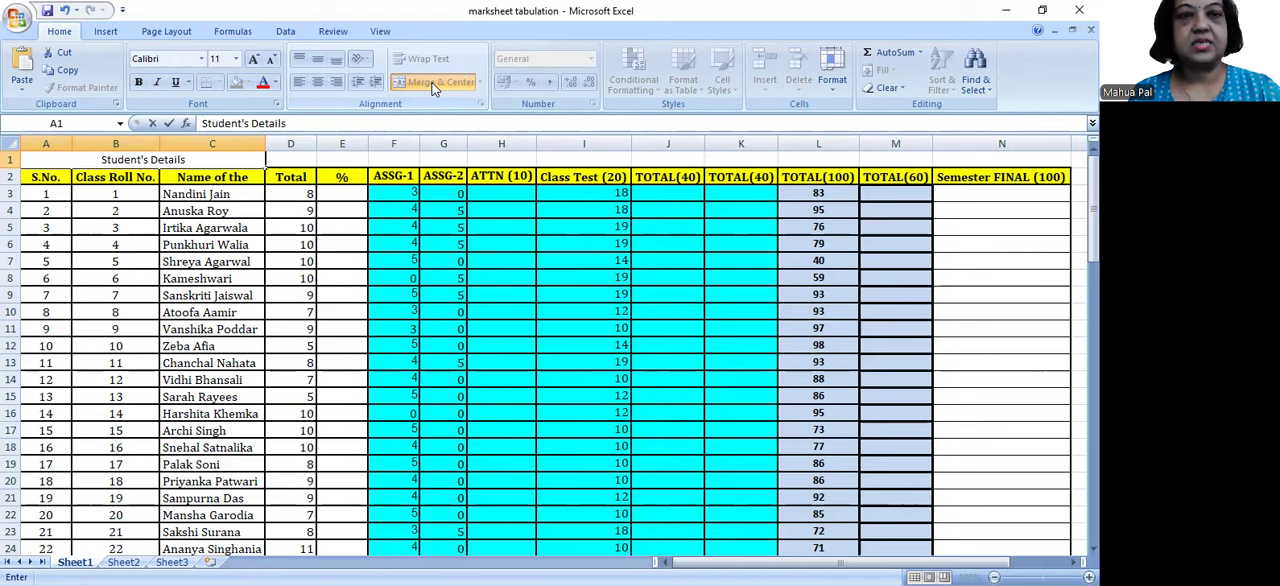
Step: Merge and center D1:E1 above the attendance columns and enter the heading "Cumm Atten"
{"action": "left_click_drag", "start_coordinate": [279, 161], "coordinate": [340, 159]}
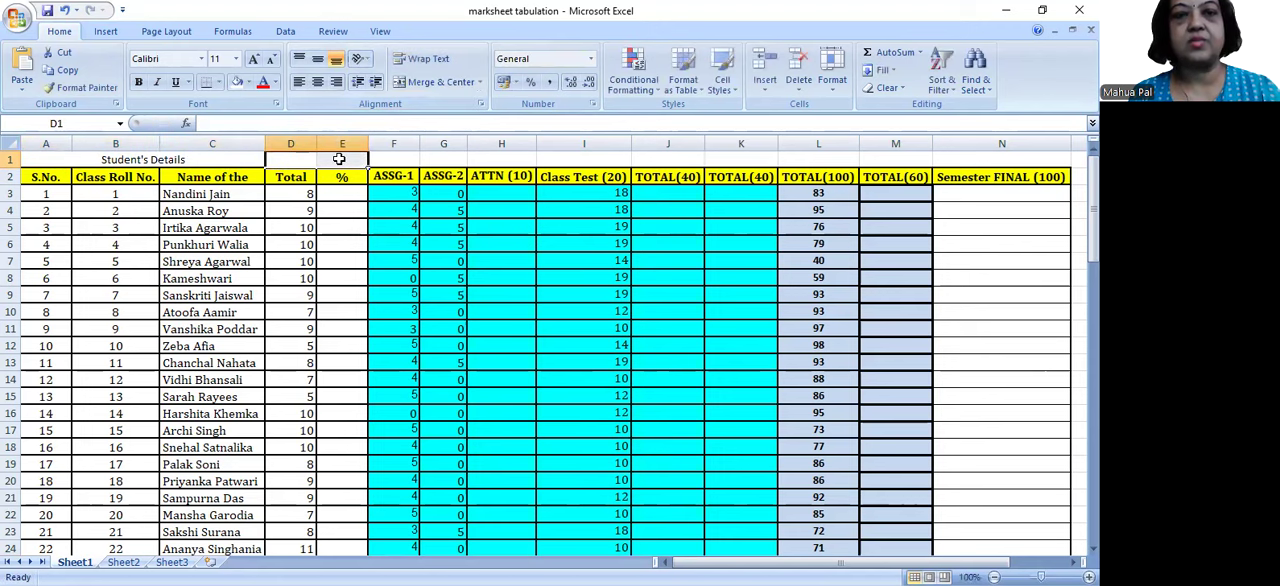
{"action": "left_click", "coordinate": [433, 87]}
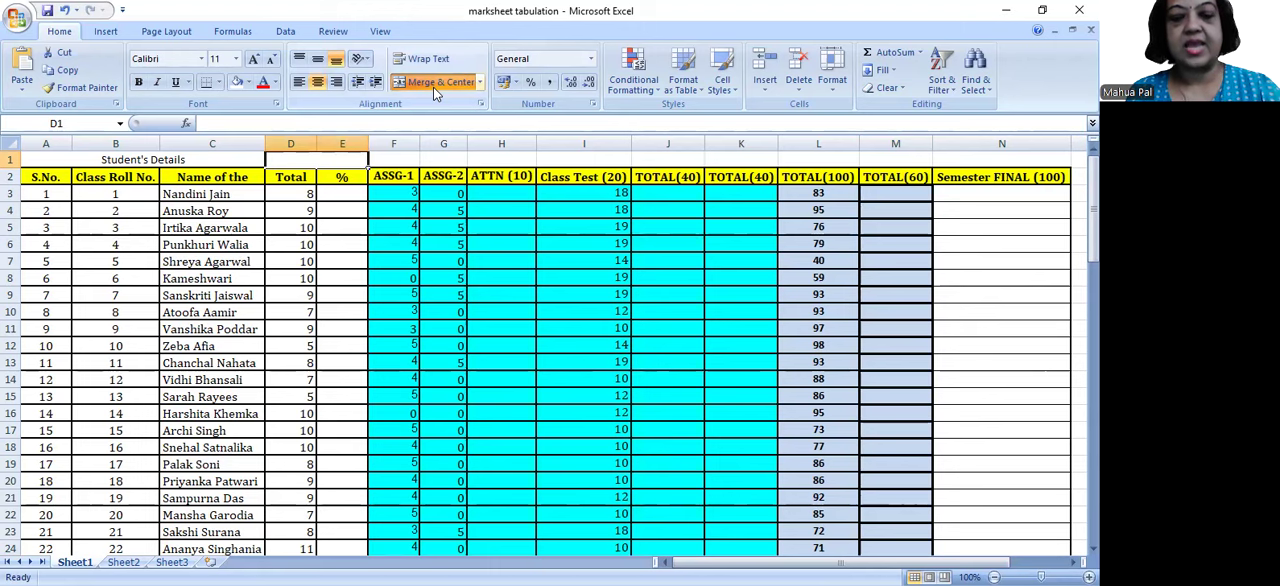
{"action": "type", "text": "Cumm Atten"}
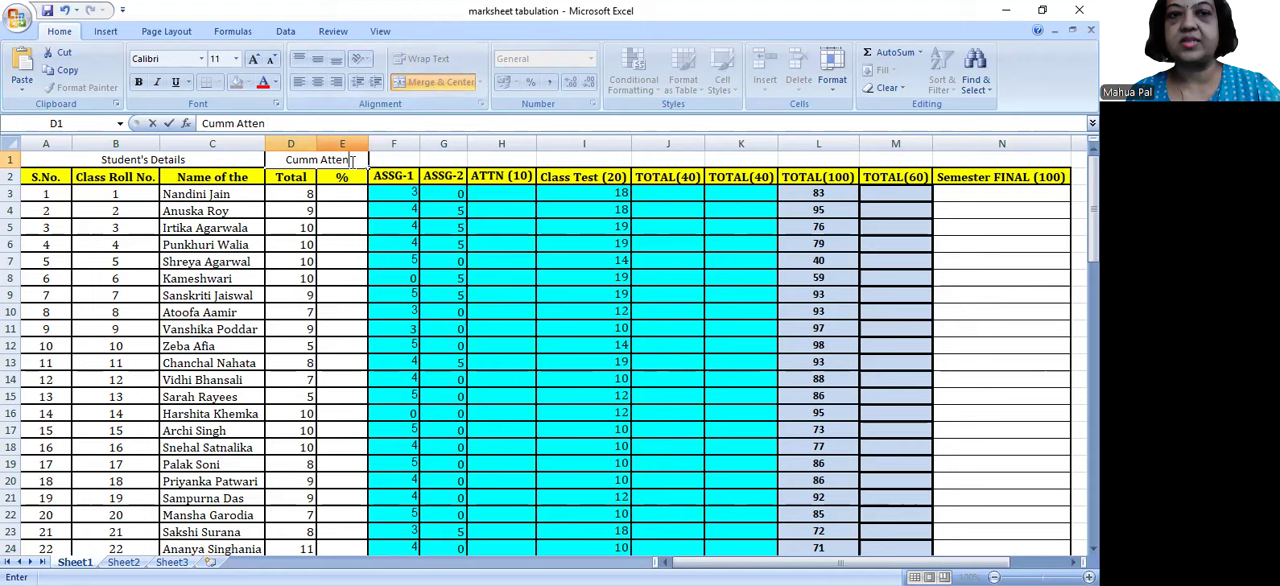
Step: Replace the Total (13) heading text in D2 with the number 13
{"action": "left_click", "coordinate": [292, 176]}
{"action": "left_click_drag", "start_coordinate": [248, 122], "coordinate": [200, 122]}
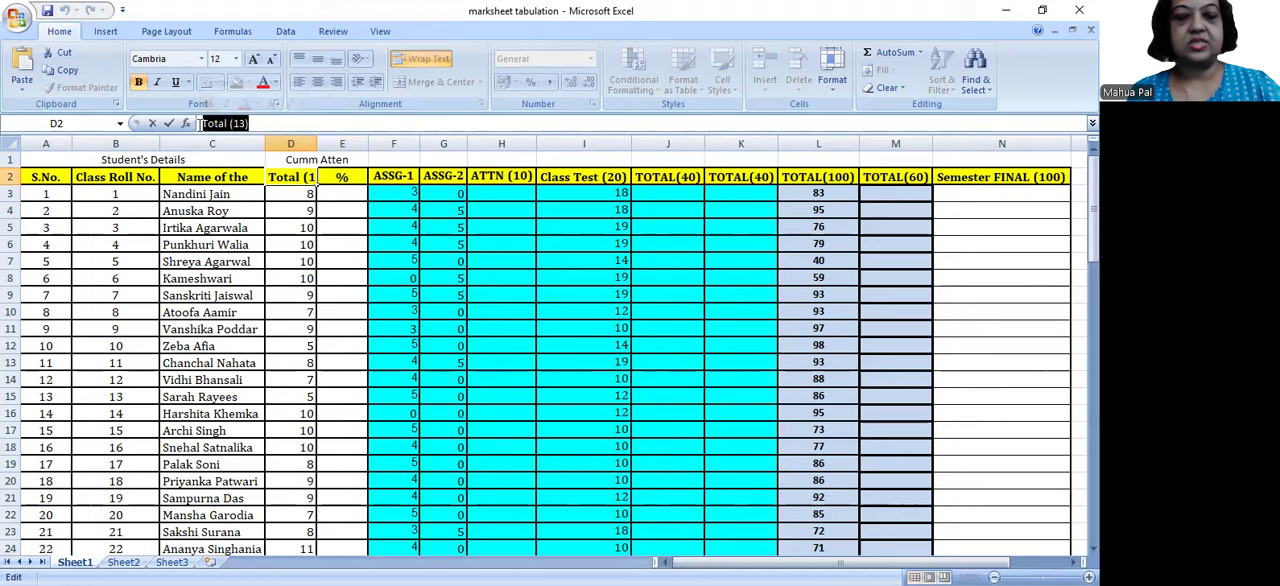
{"action": "type", "text": "13"}
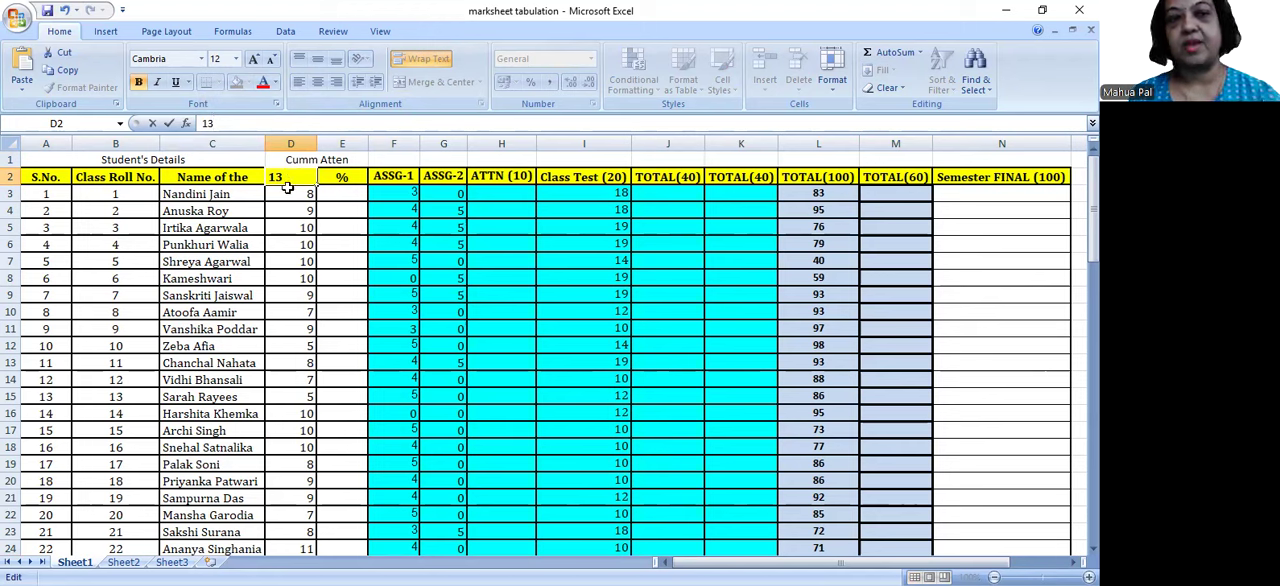
{"action": "left_click", "coordinate": [287, 195]}
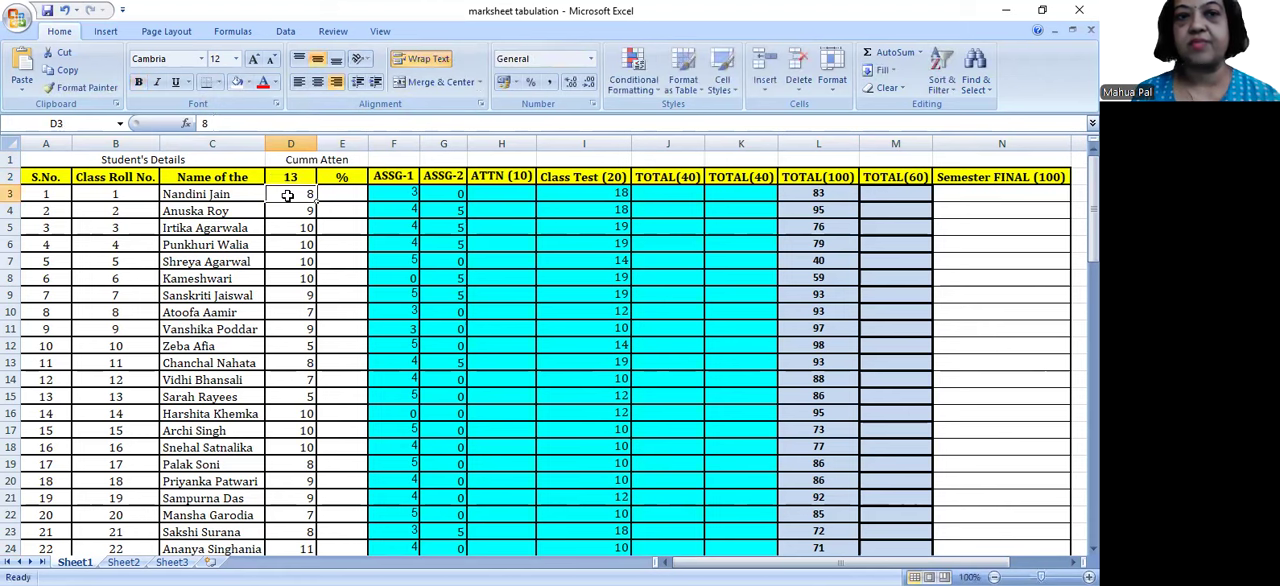
{"action": "left_click", "coordinate": [382, 162]}
{"action": "left_click_drag", "start_coordinate": [382, 162], "coordinate": [730, 154]}
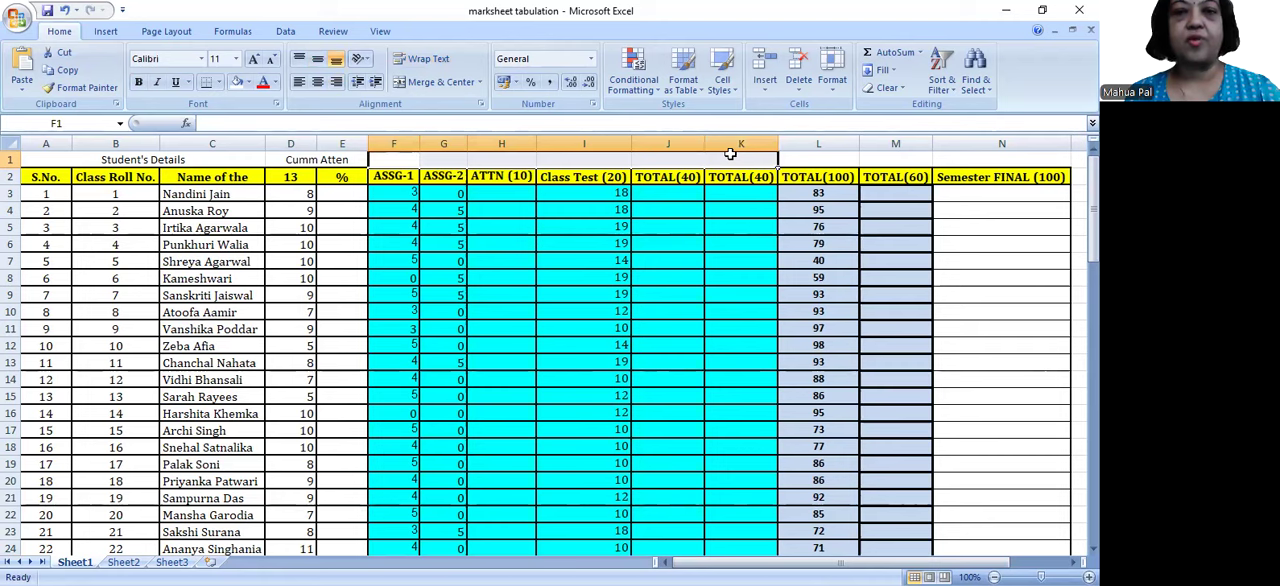
{"action": "type", "text": "Inter"}
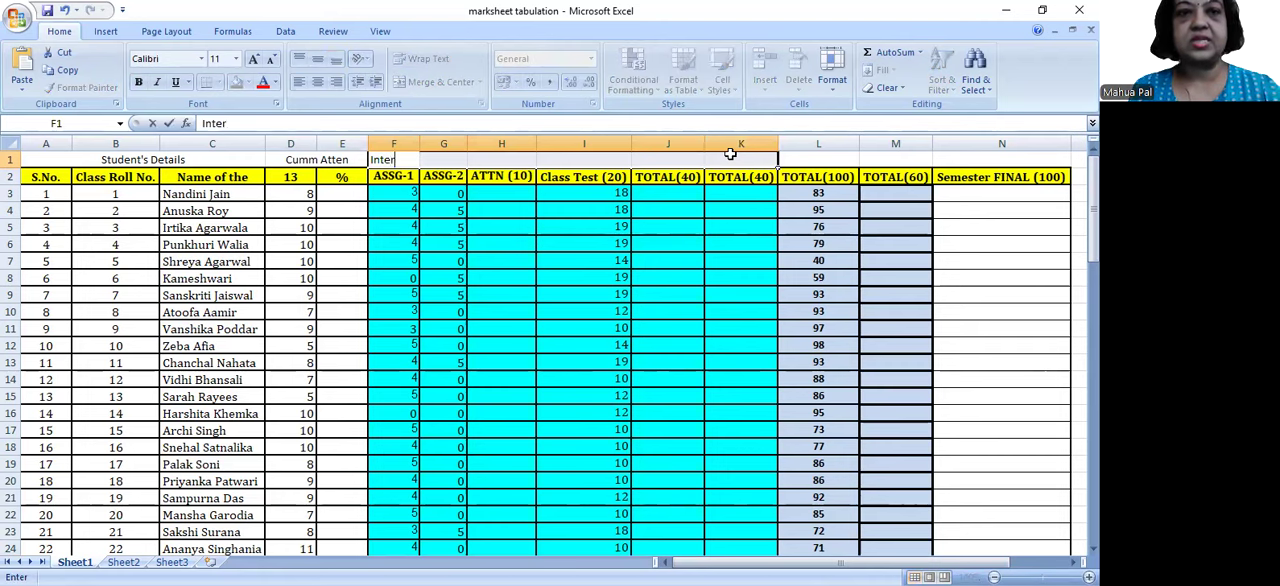
{"action": "type", "text": "nal Marks"}
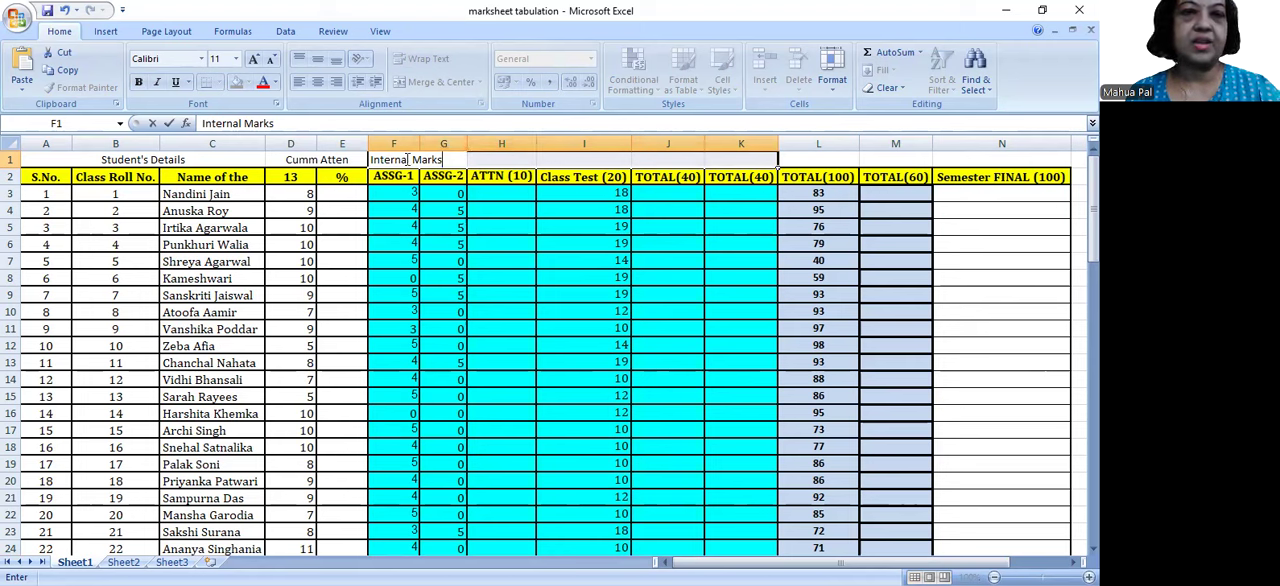
{"action": "key", "text": "BackSpace"}
{"action": "key", "text": "BackSpace"}
{"action": "key", "text": "BackSpace"}
{"action": "key", "text": "BackSpace"}
{"action": "key", "text": "BackSpace"}
{"action": "key", "text": "BackSpace"}
{"action": "key", "text": "BackSpace"}
{"action": "key", "text": "BackSpace"}
{"action": "key", "text": "BackSpace"}
{"action": "key", "text": "BackSpace"}
{"action": "key", "text": "BackSpace"}
{"action": "key", "text": "BackSpace"}
{"action": "key", "text": "BackSpace"}
{"action": "key", "text": "BackSpace"}
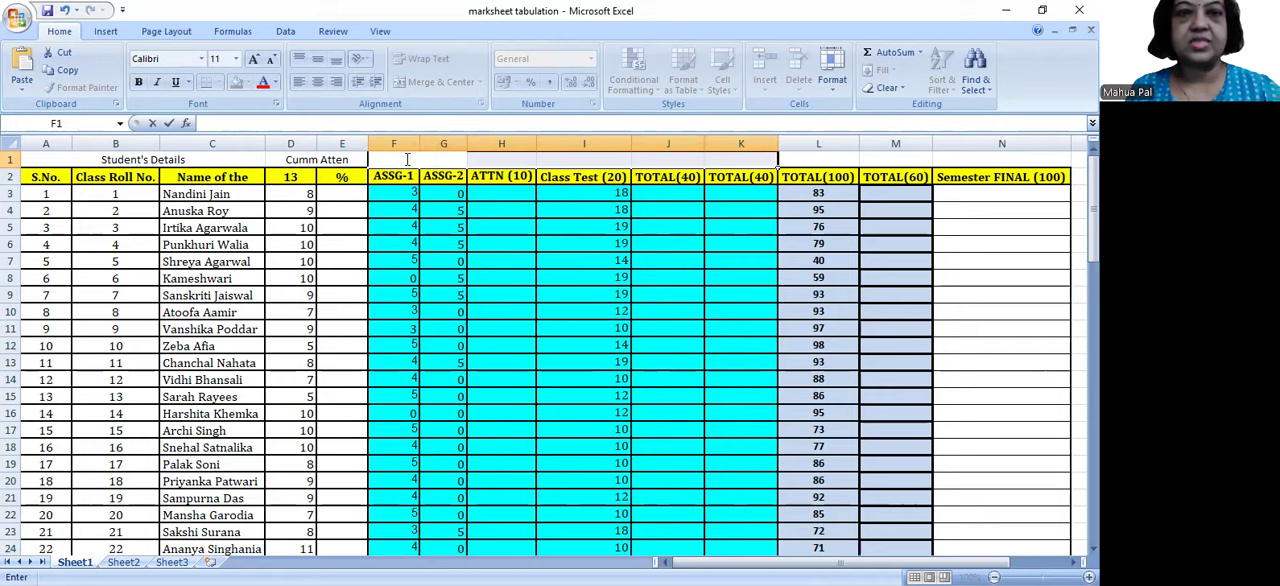
{"action": "left_click", "coordinate": [517, 245]}
Step: Merge and center F1:K1 above the internal assessment columns and enter the heading "Internal Marks Details"
{"action": "left_click_drag", "start_coordinate": [404, 163], "coordinate": [772, 158]}
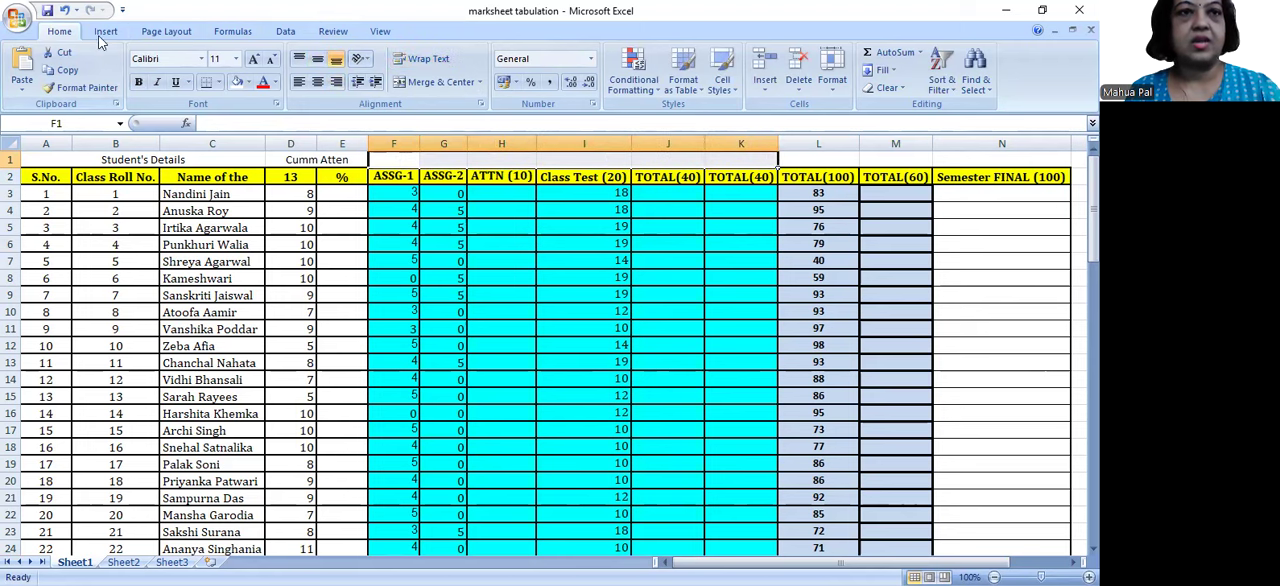
{"action": "left_click", "coordinate": [441, 84]}
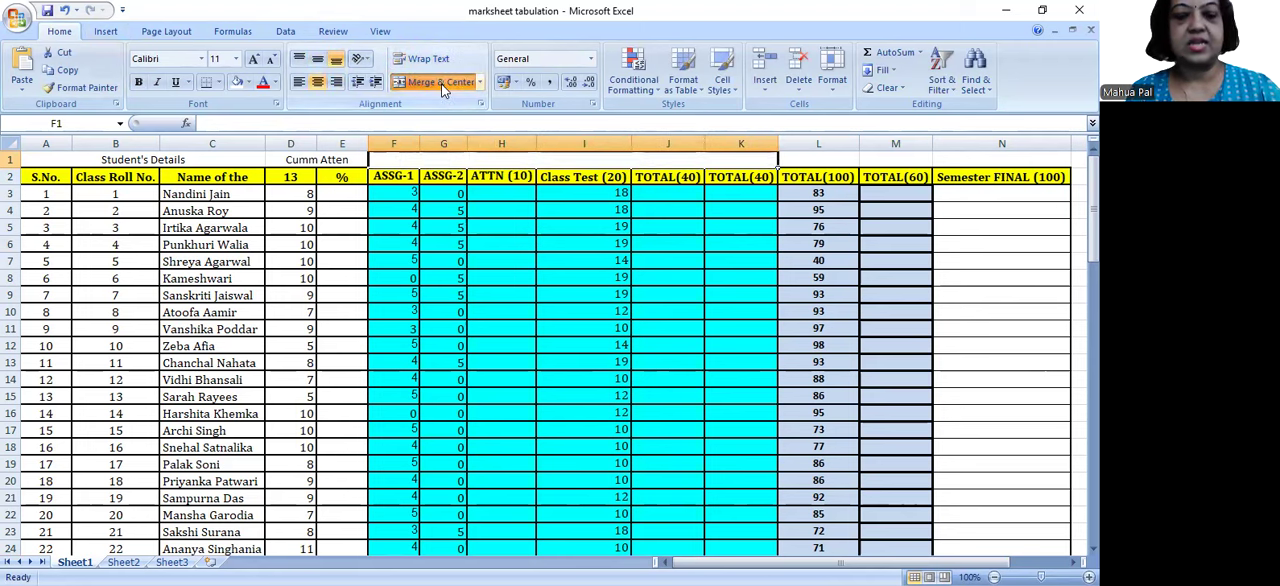
{"action": "type", "text": "Internal Marks"}
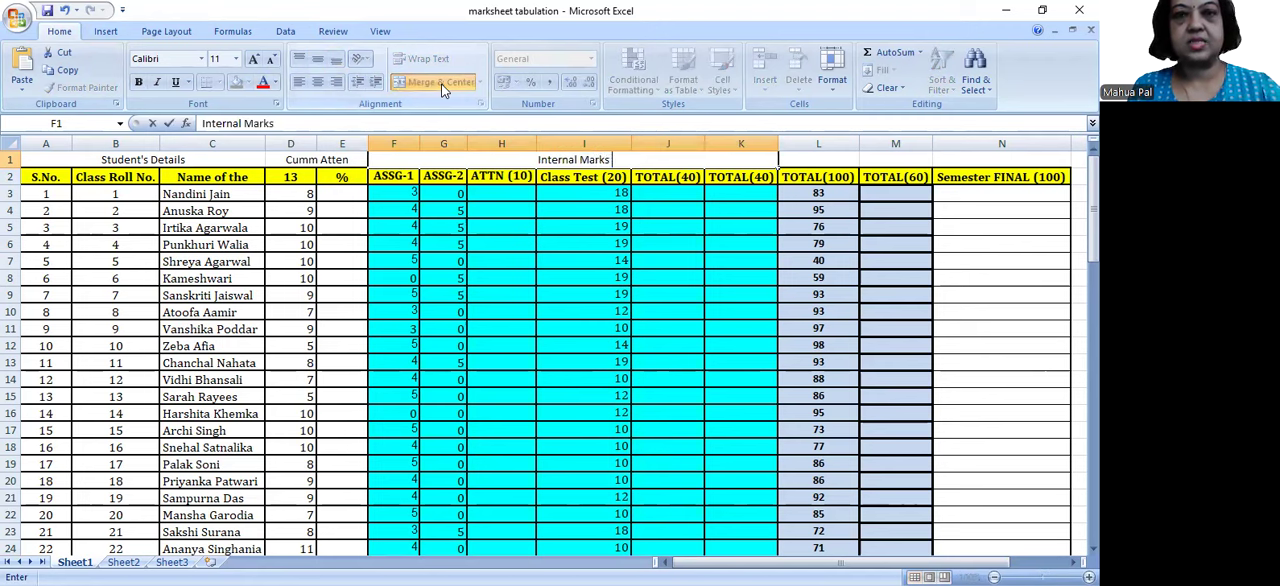
{"action": "type", "text": " Detilas"}
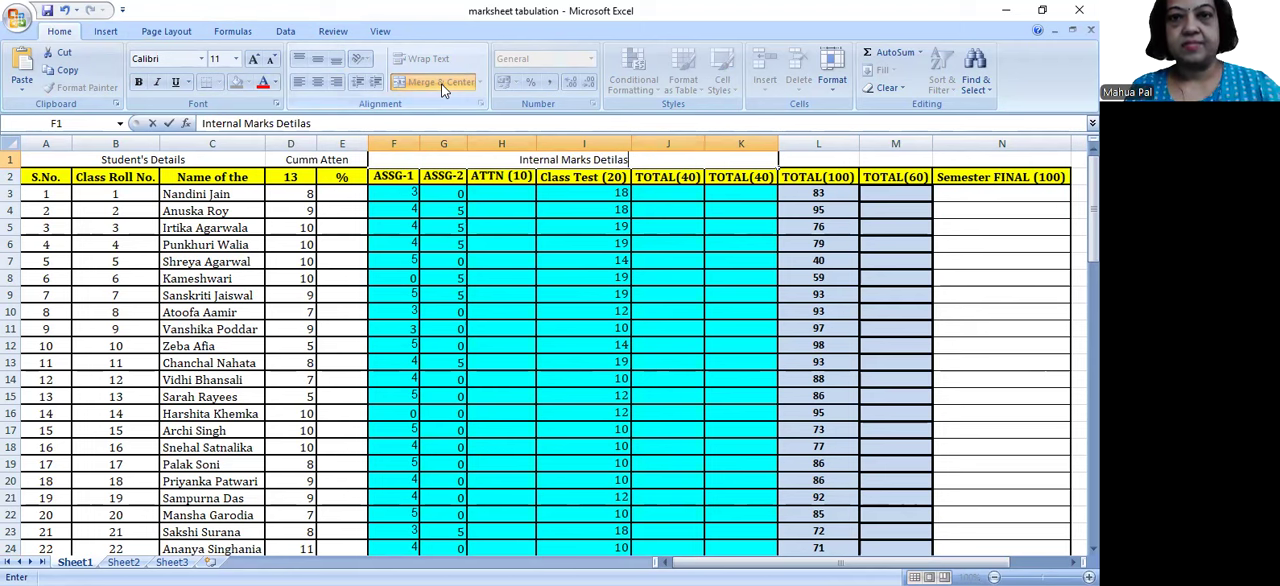
{"action": "key", "text": "BackSpace"}
{"action": "key", "text": "BackSpace"}
{"action": "key", "text": "BackSpace"}
{"action": "key", "text": "BackSpace"}
{"action": "type", "text": "ails"}
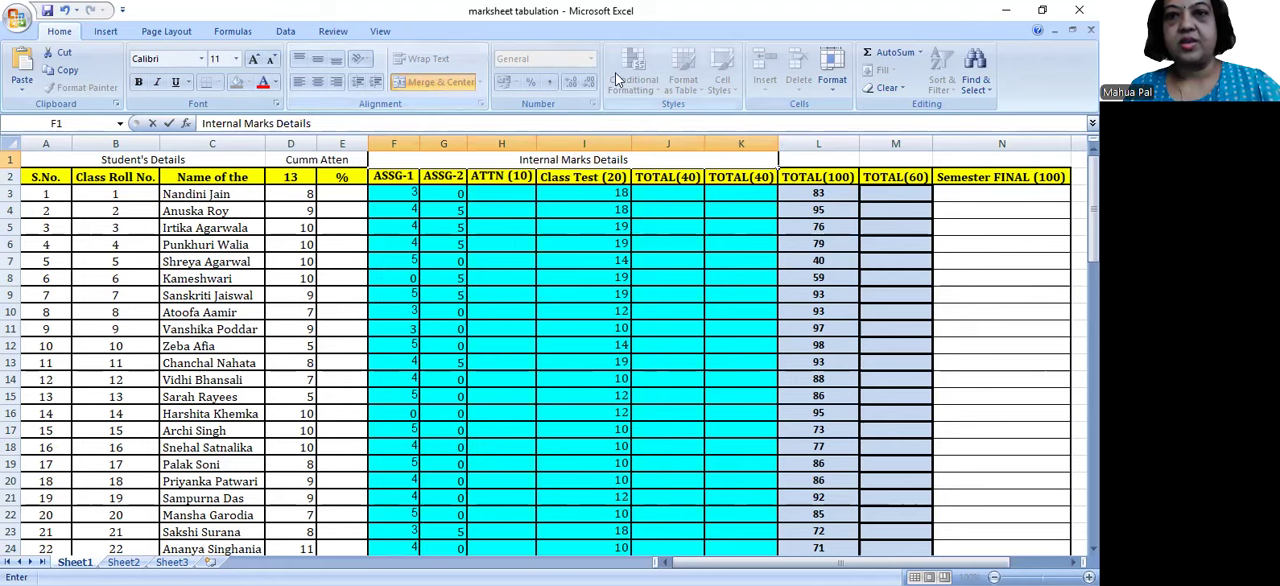
{"action": "left_click_drag", "start_coordinate": [800, 160], "coordinate": [873, 162]}
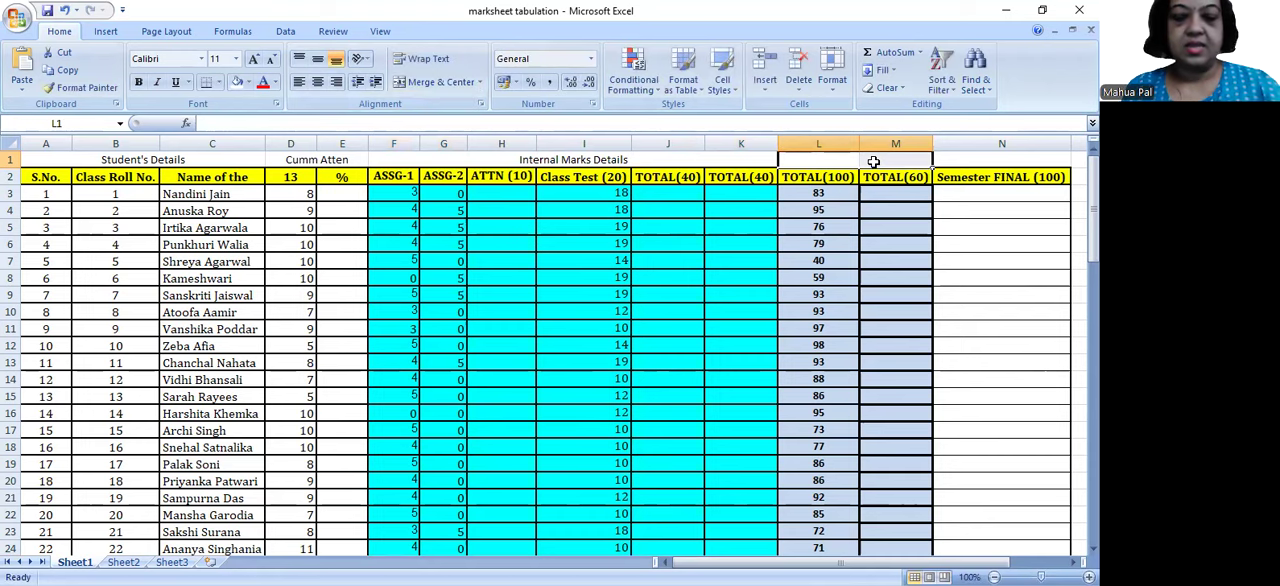
{"action": "type", "text": "Fina"}
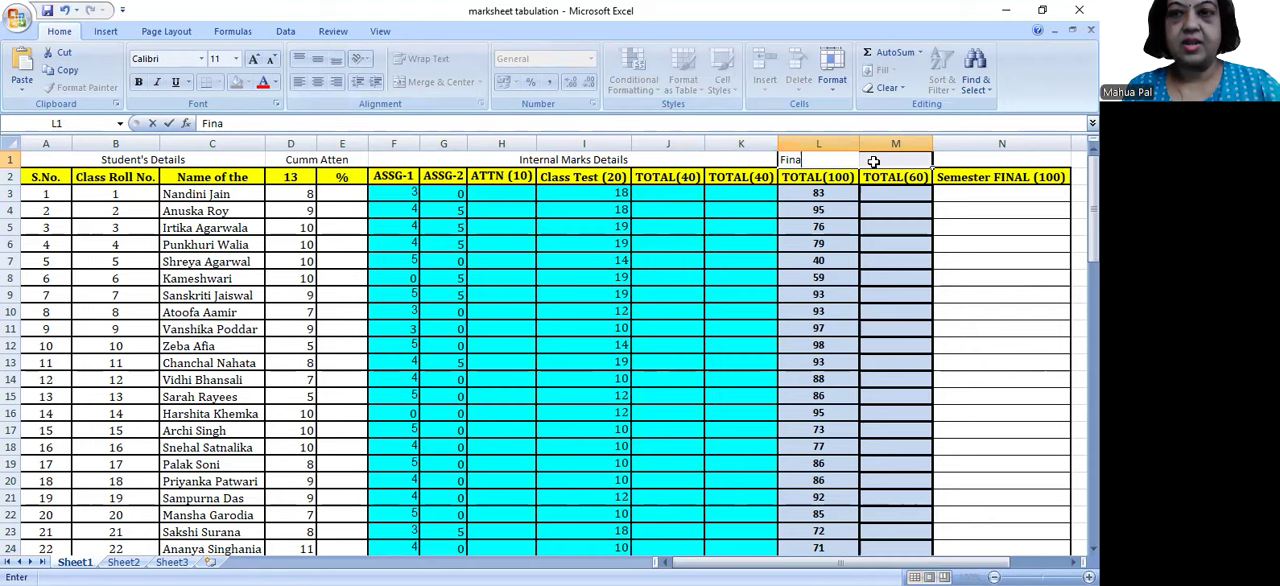
{"action": "key", "text": "BackSpace"}
{"action": "key", "text": "BackSpace"}
{"action": "type", "text": "E"}
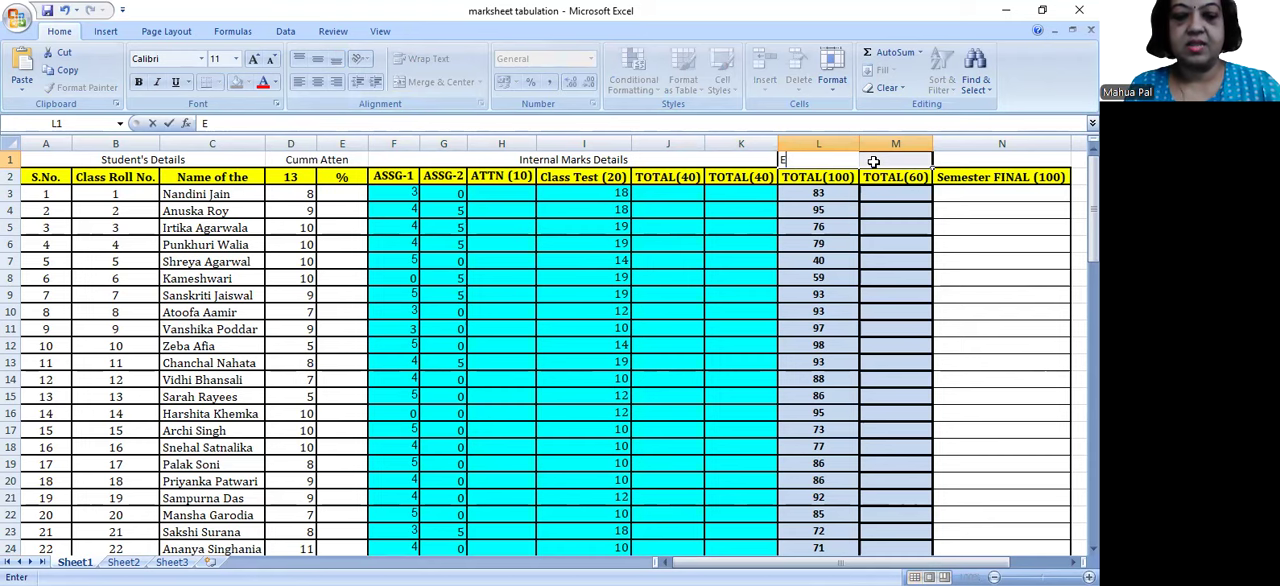
{"action": "left_click", "coordinate": [843, 160]}
{"action": "key", "text": "BackSpace"}
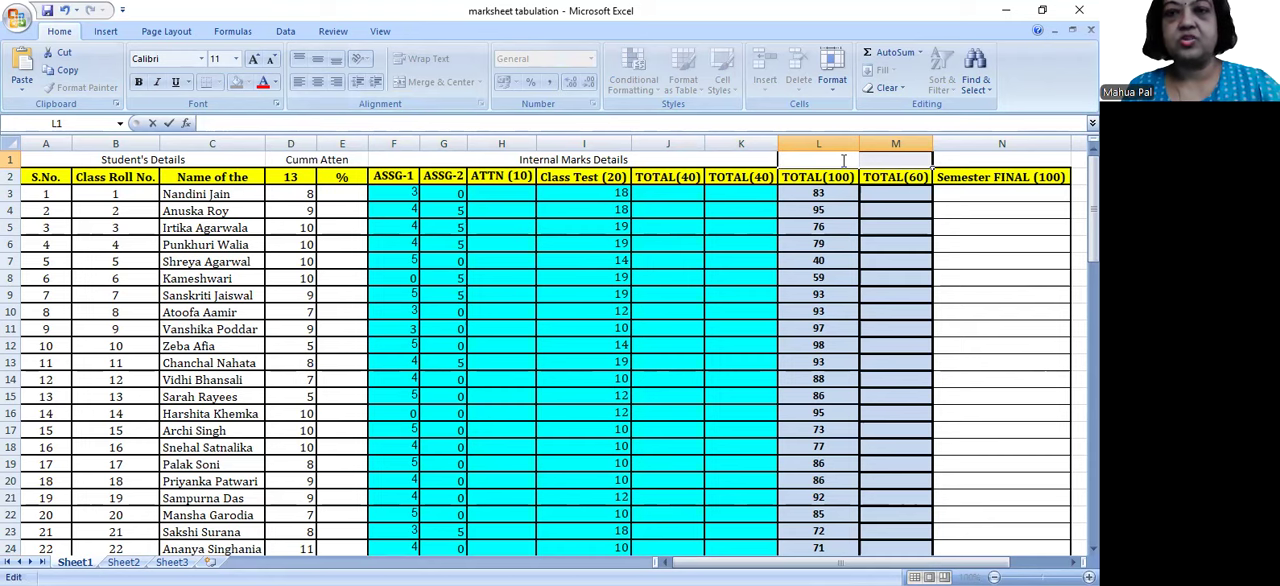
{"action": "left_click", "coordinate": [768, 227]}
Step: Merge and center L1:M1 above the TOTAL(100) and TOTAL(60) columns and enter the heading "End Sem Marks"
{"action": "left_click_drag", "start_coordinate": [840, 160], "coordinate": [902, 162]}
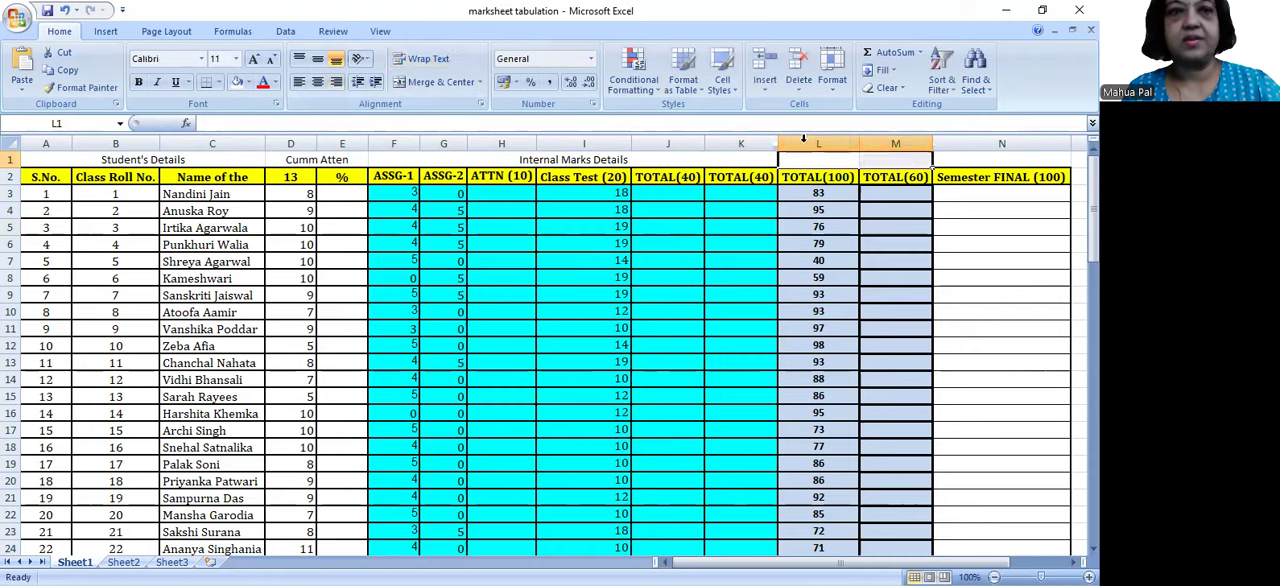
{"action": "left_click", "coordinate": [438, 76]}
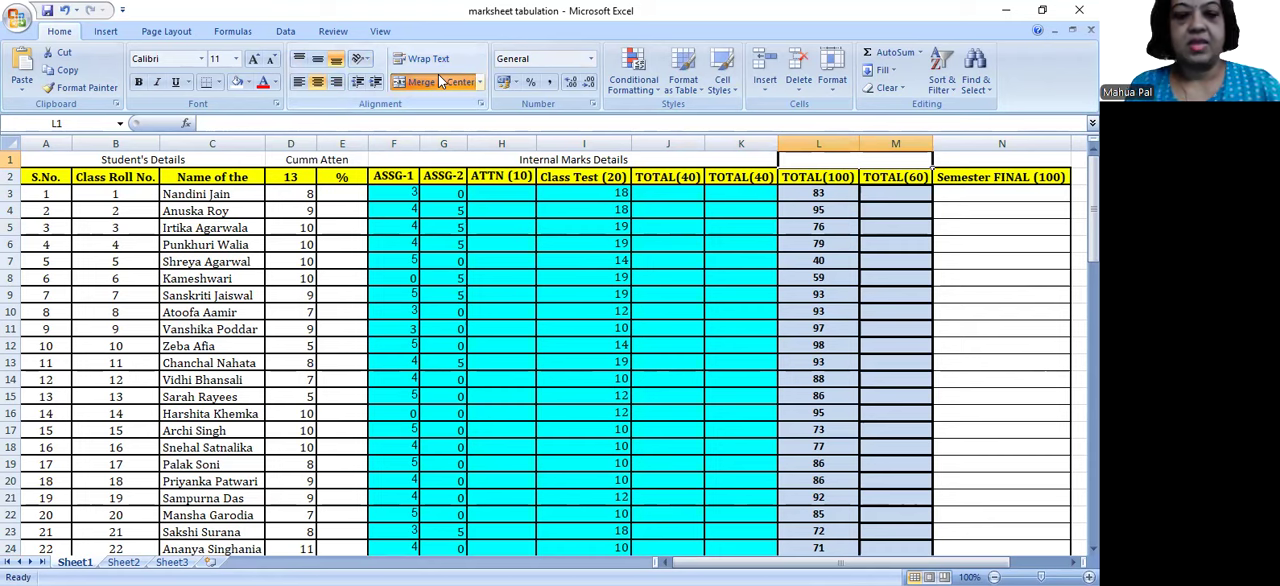
{"action": "type", "text": "End Se"}
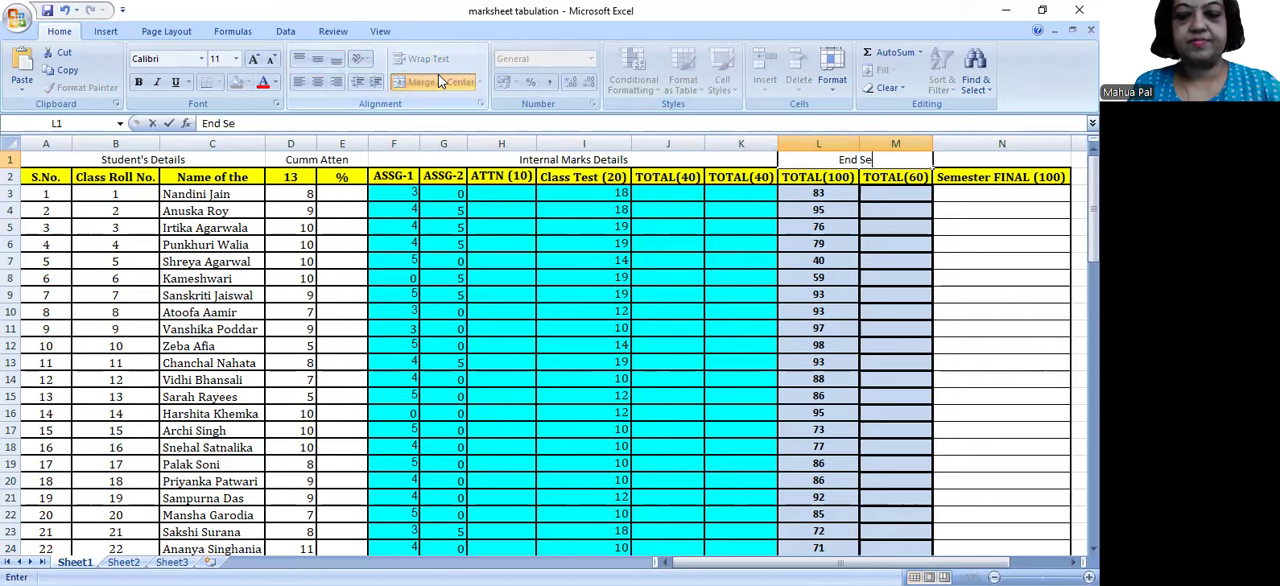
{"action": "type", "text": "m Mark"}
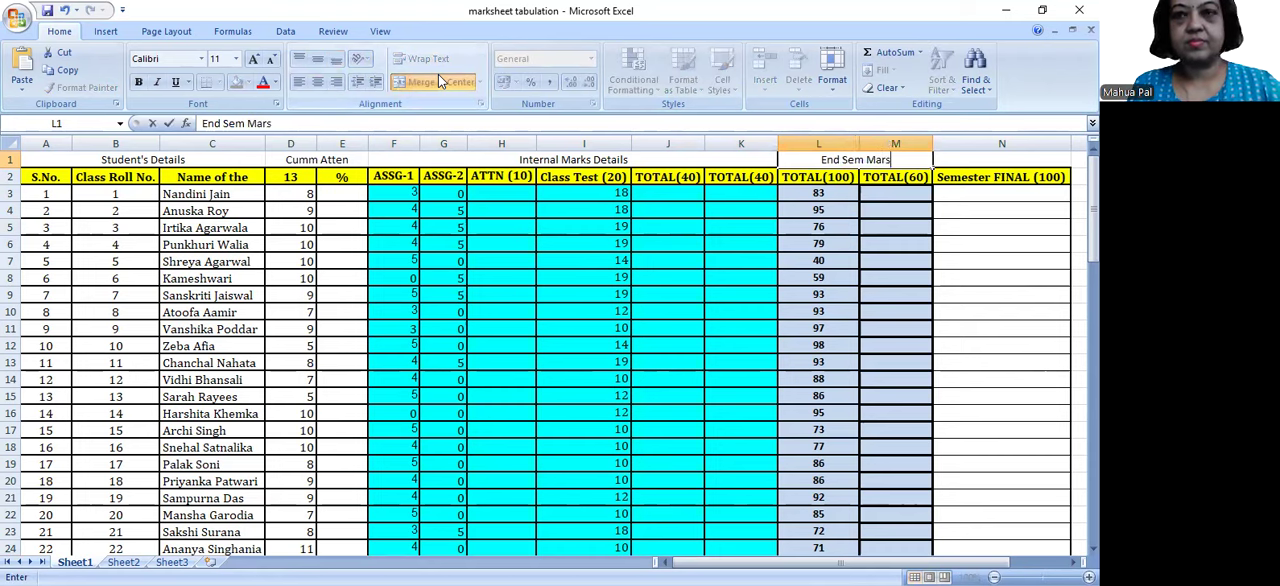
{"action": "type", "text": "s"}
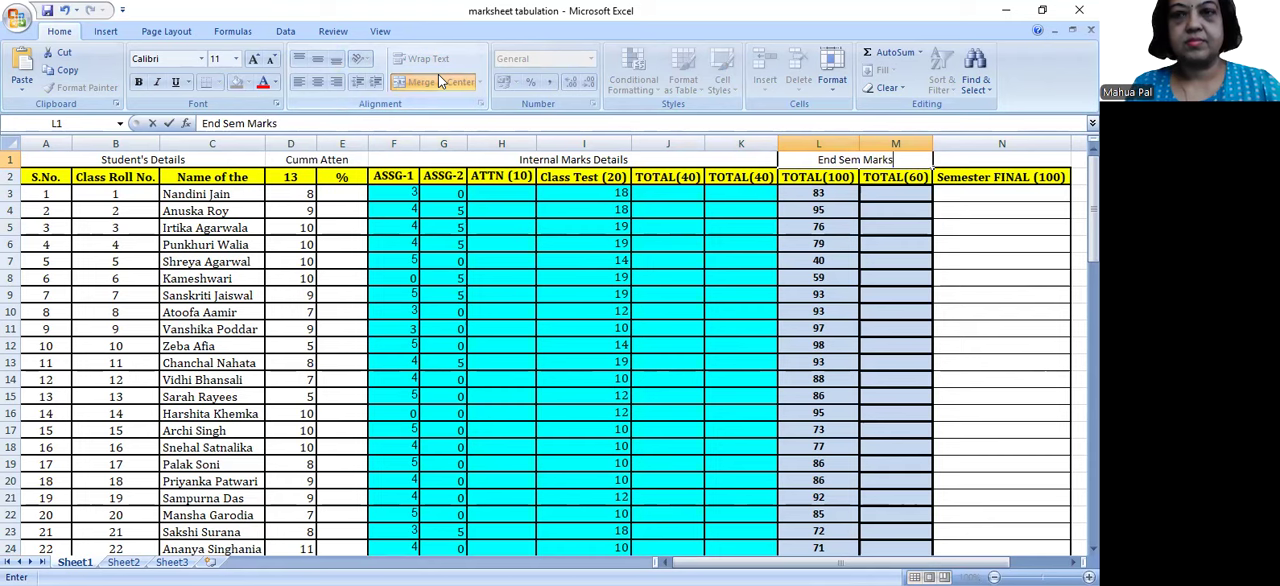
{"action": "left_click", "coordinate": [983, 181]}
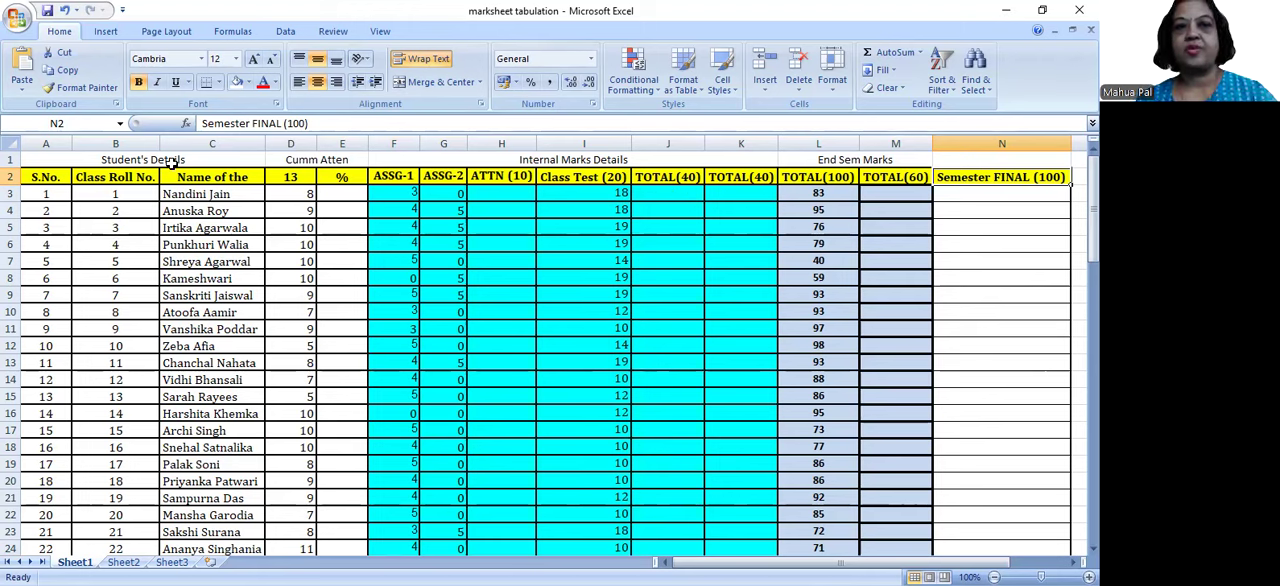
Step: Fill the group heading row A1:N1 with a dark olive green theme color
{"action": "left_click_drag", "start_coordinate": [172, 160], "coordinate": [1029, 162]}
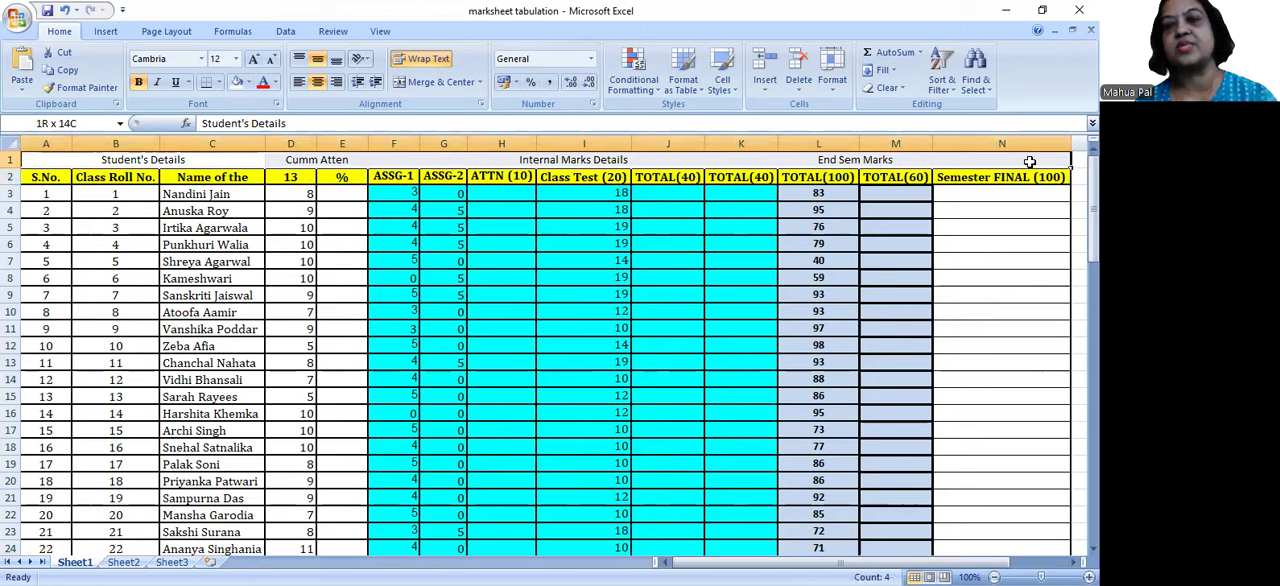
{"action": "left_click_drag", "start_coordinate": [1030, 162], "coordinate": [1030, 162]}
{"action": "left_click", "coordinate": [238, 83]}
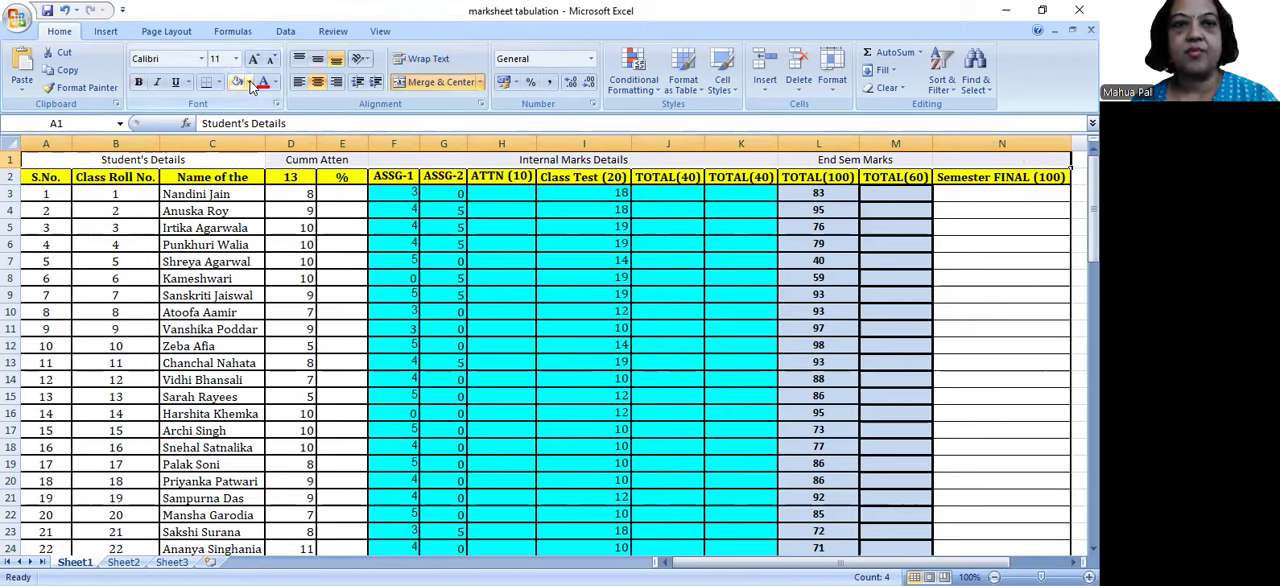
{"action": "left_click", "coordinate": [248, 83]}
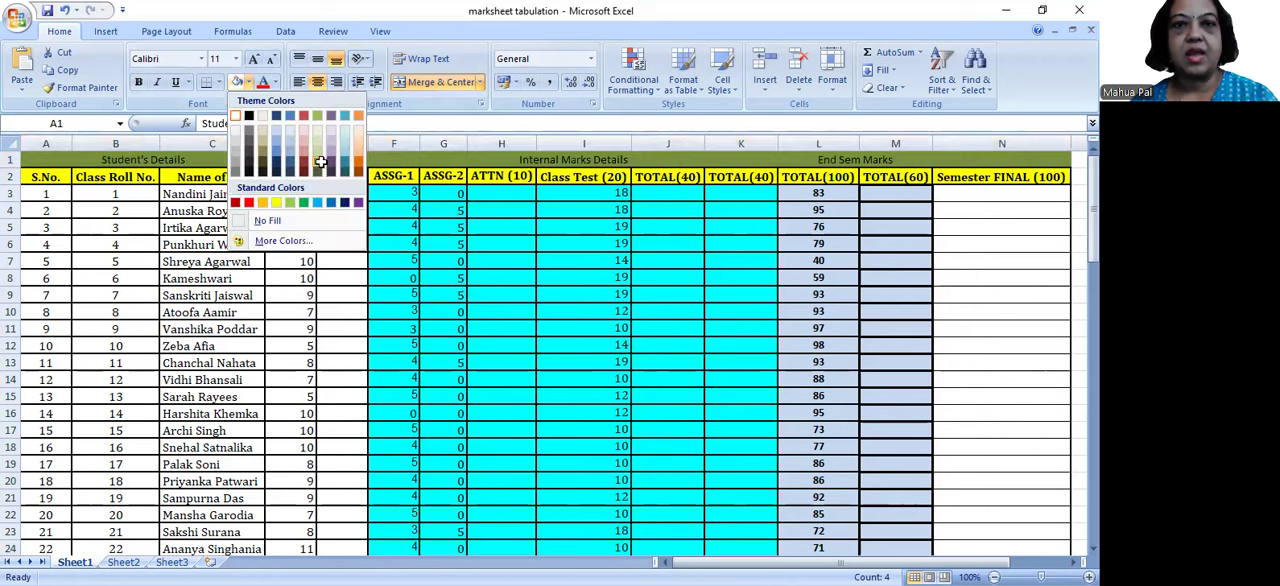
{"action": "left_click", "coordinate": [319, 165]}
Step: Format the headings in A1:N1 as bold Cambria with the font color Black, Text 1, Lighter 15%
{"action": "left_click", "coordinate": [141, 81]}
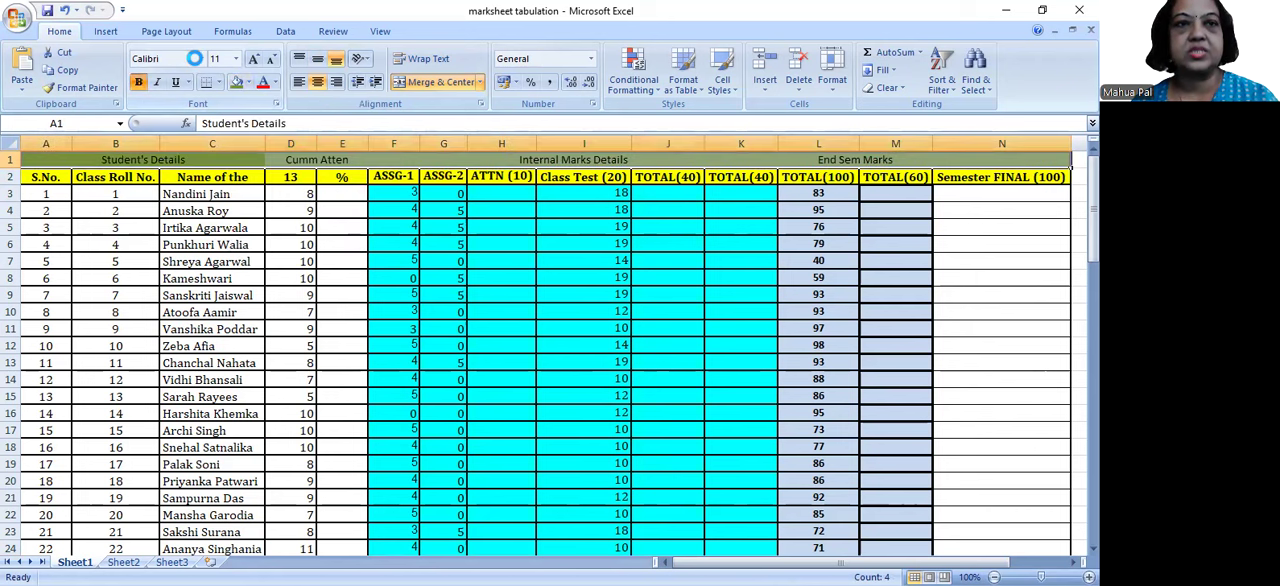
{"action": "left_click", "coordinate": [201, 59]}
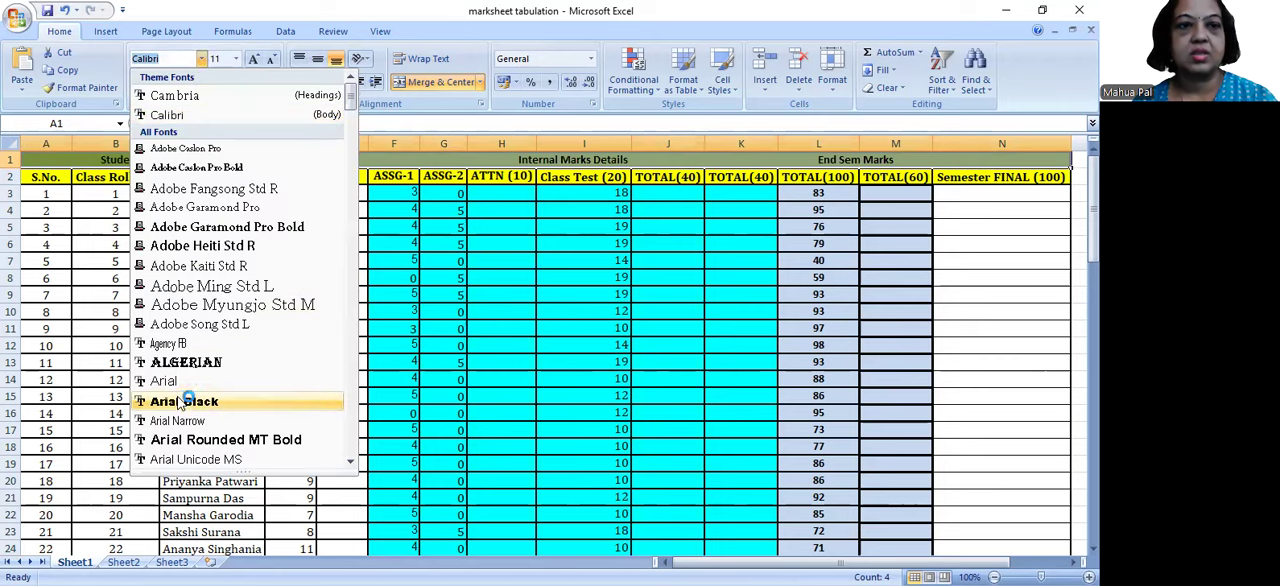
{"action": "left_click", "coordinate": [206, 96]}
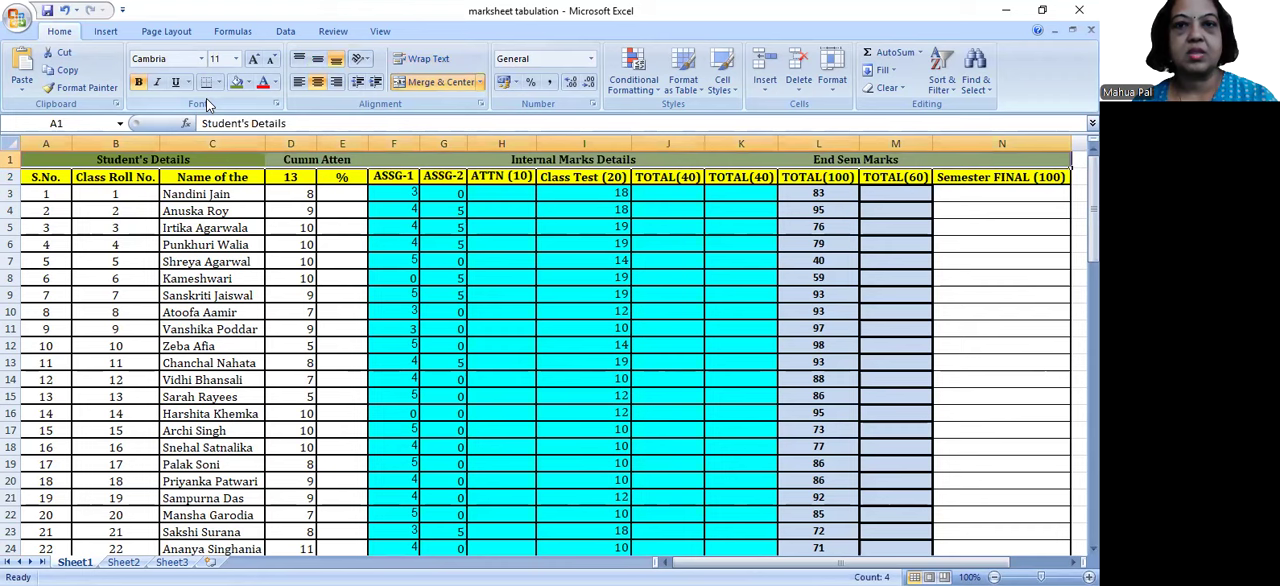
{"action": "left_click", "coordinate": [276, 84]}
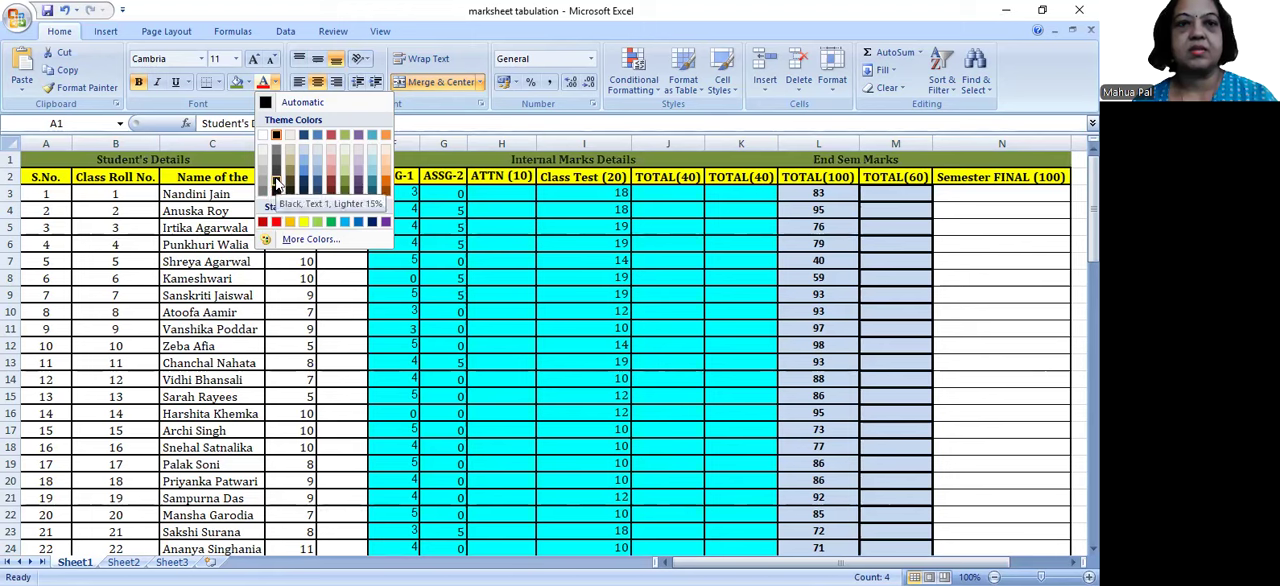
{"action": "left_click", "coordinate": [277, 186]}
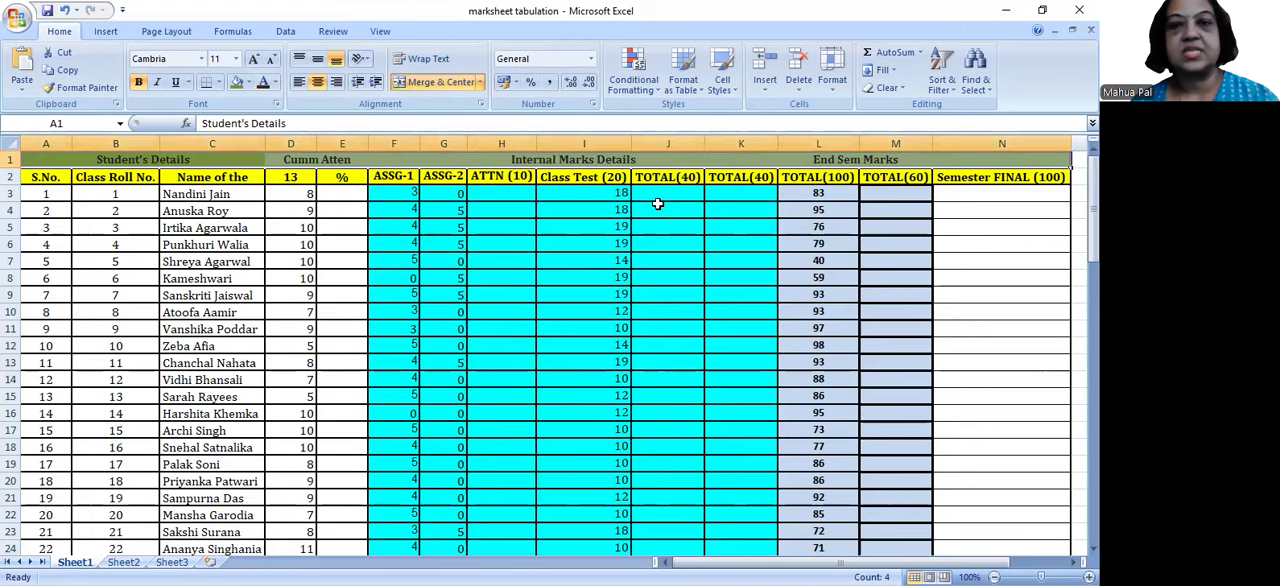
Step: Apply All Borders to the group heading row A1:N1
{"action": "left_click_drag", "start_coordinate": [209, 157], "coordinate": [1068, 164]}
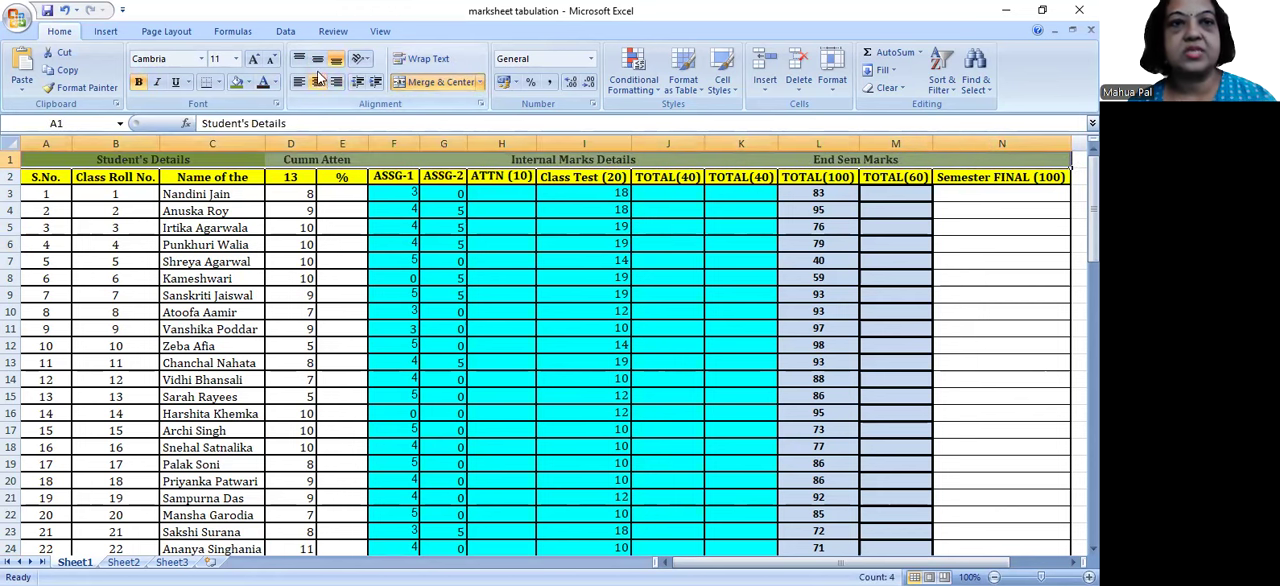
{"action": "left_click", "coordinate": [218, 83]}
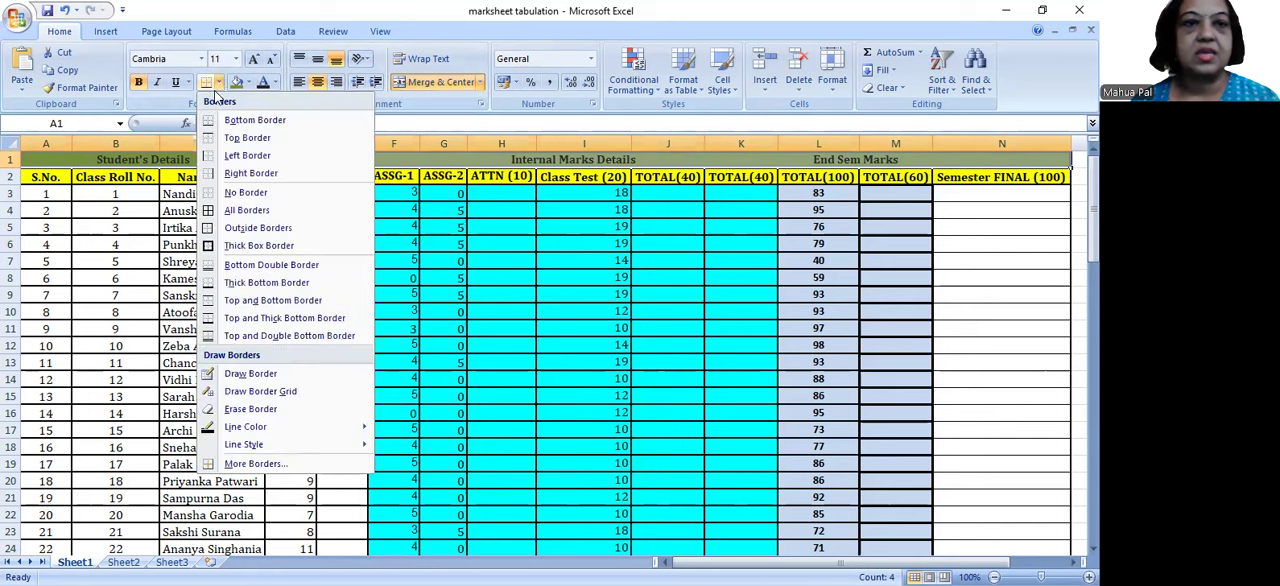
{"action": "left_click", "coordinate": [215, 211]}
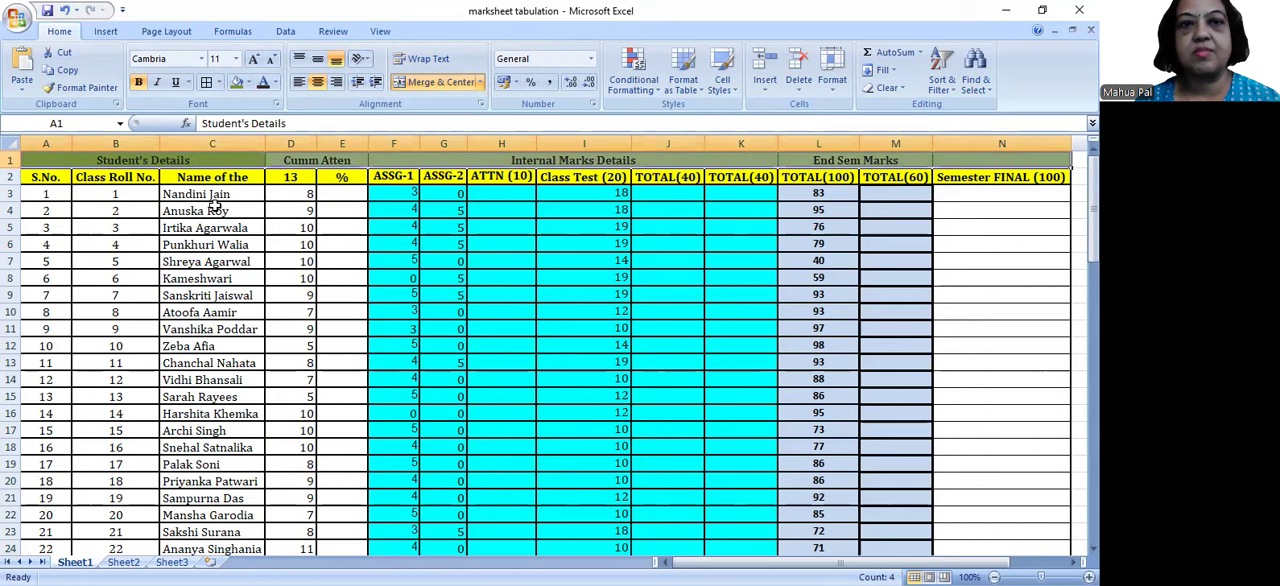
Step: Apply a thicker line style to the outer edges and the vertical dividers of the group heading row A1:N1
{"action": "left_click", "coordinate": [218, 83]}
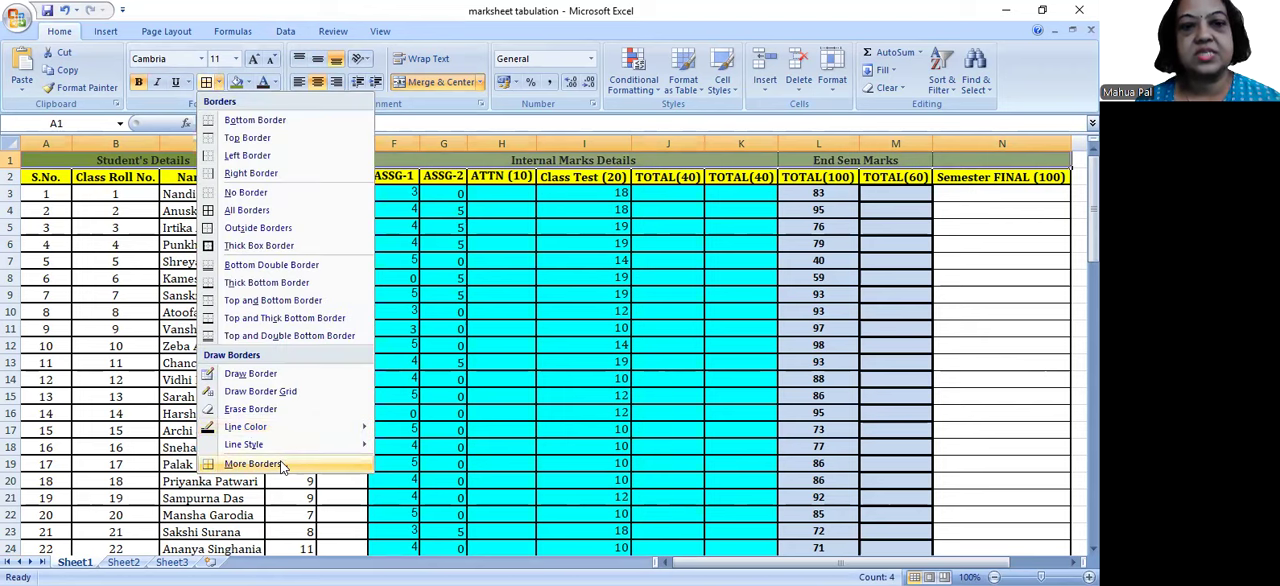
{"action": "left_click", "coordinate": [280, 464]}
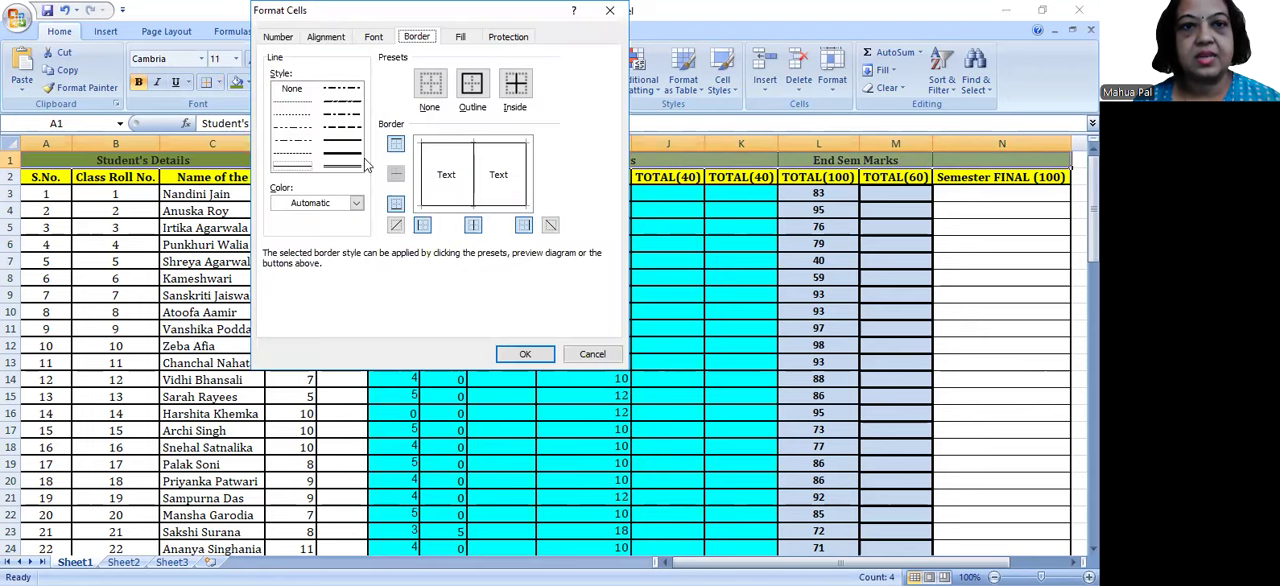
{"action": "left_click", "coordinate": [350, 143]}
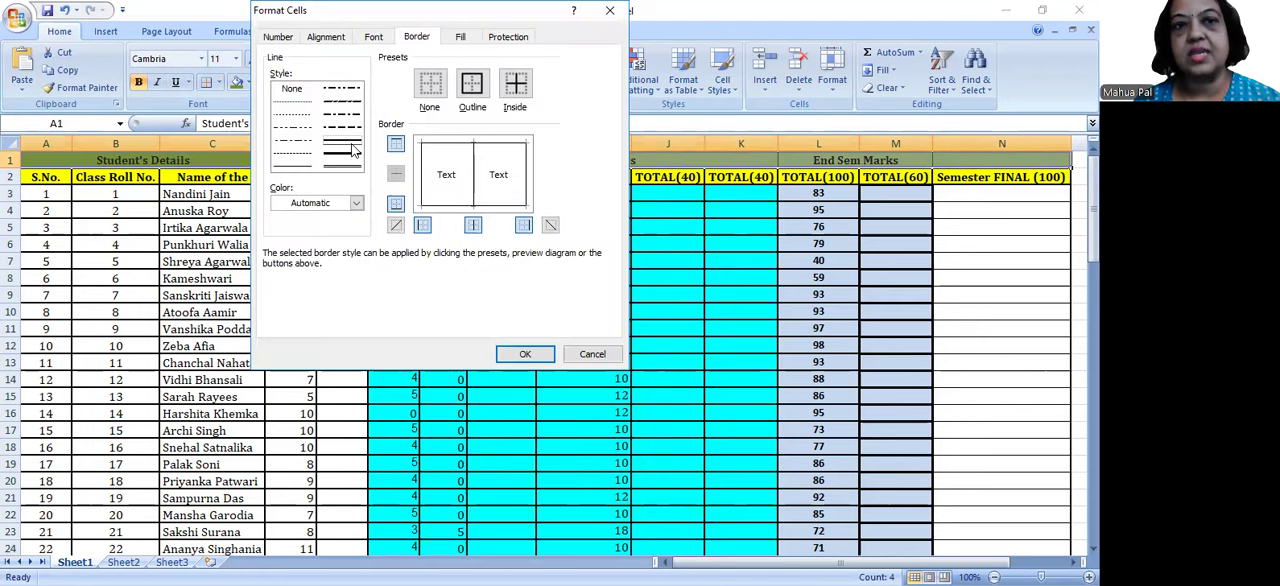
{"action": "left_click", "coordinate": [499, 144]}
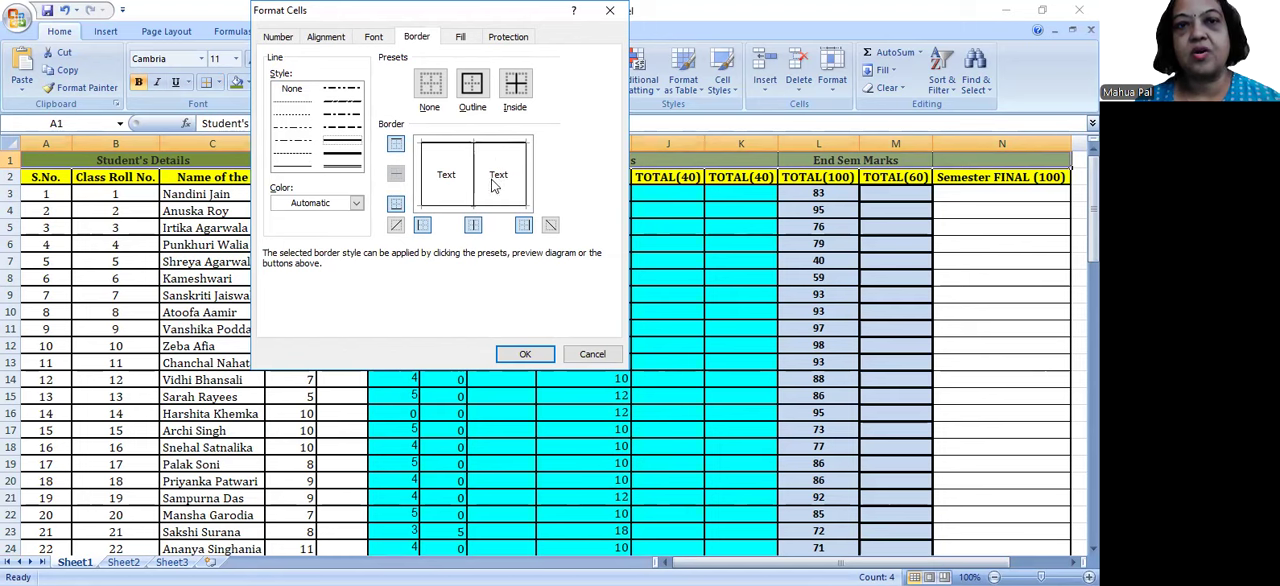
{"action": "left_click", "coordinate": [496, 207]}
{"action": "left_click", "coordinate": [529, 183]}
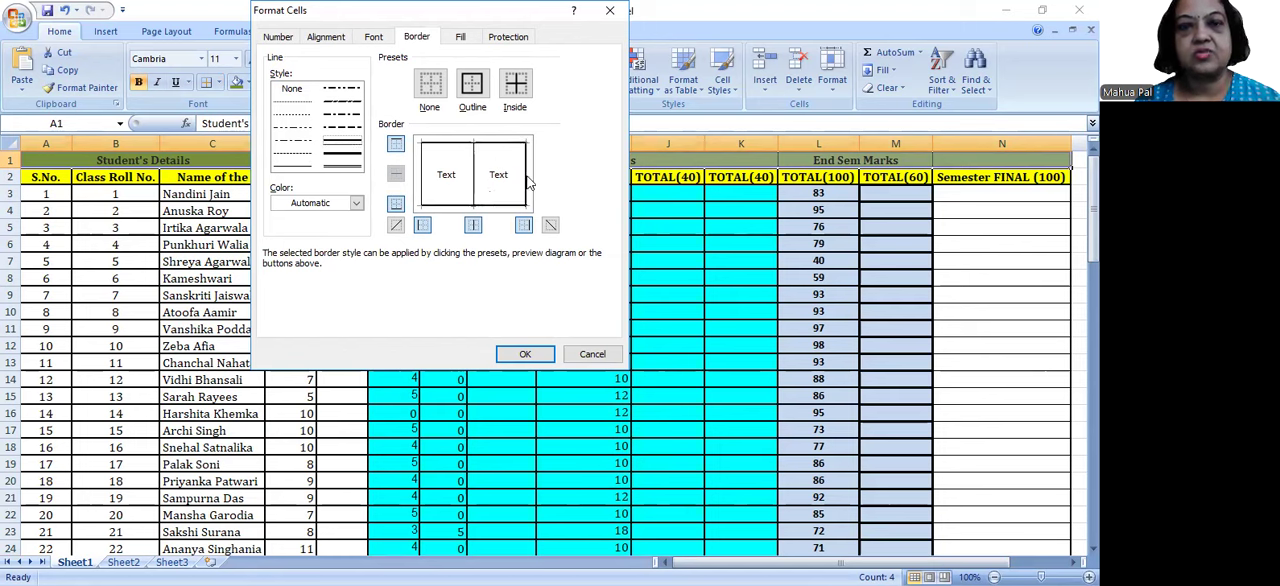
{"action": "left_click", "coordinate": [474, 180]}
{"action": "left_click", "coordinate": [421, 180]}
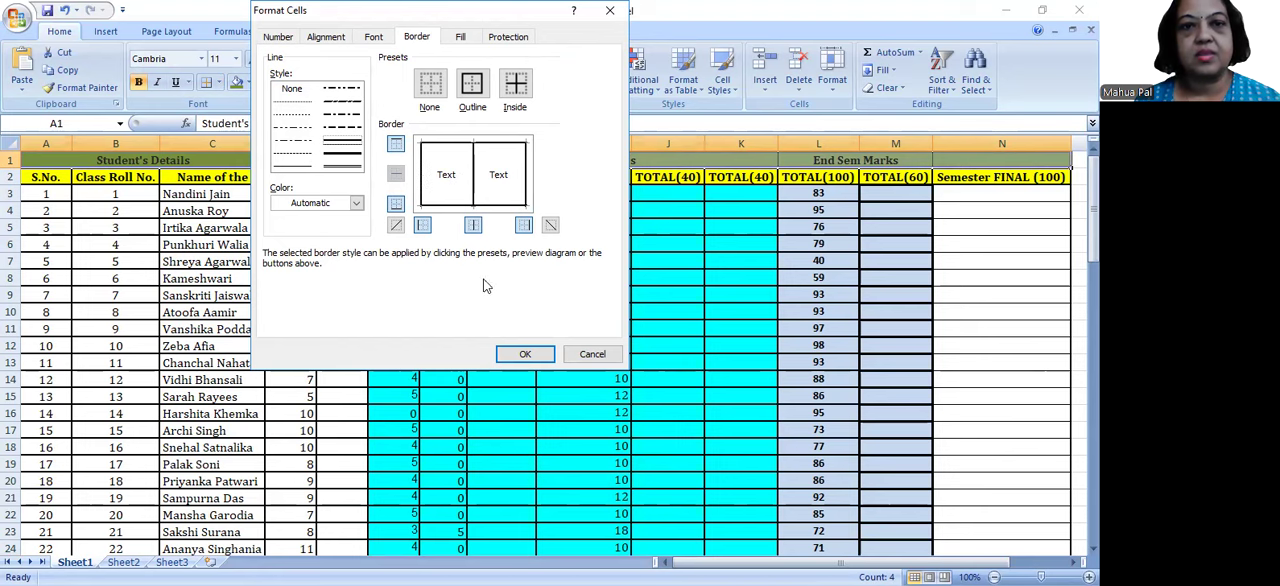
{"action": "left_click", "coordinate": [930, 343]}
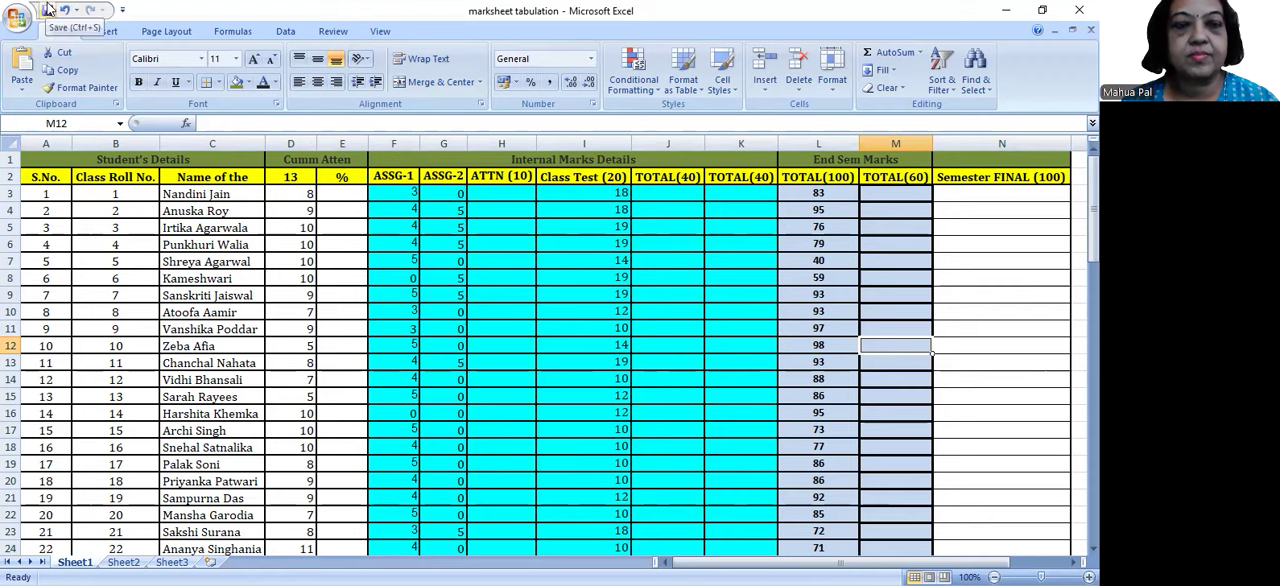
Step: Examine the empty attendance % cells in column E alongside the ATTN (10) cells in column H
{"action": "left_click", "coordinate": [346, 194]}
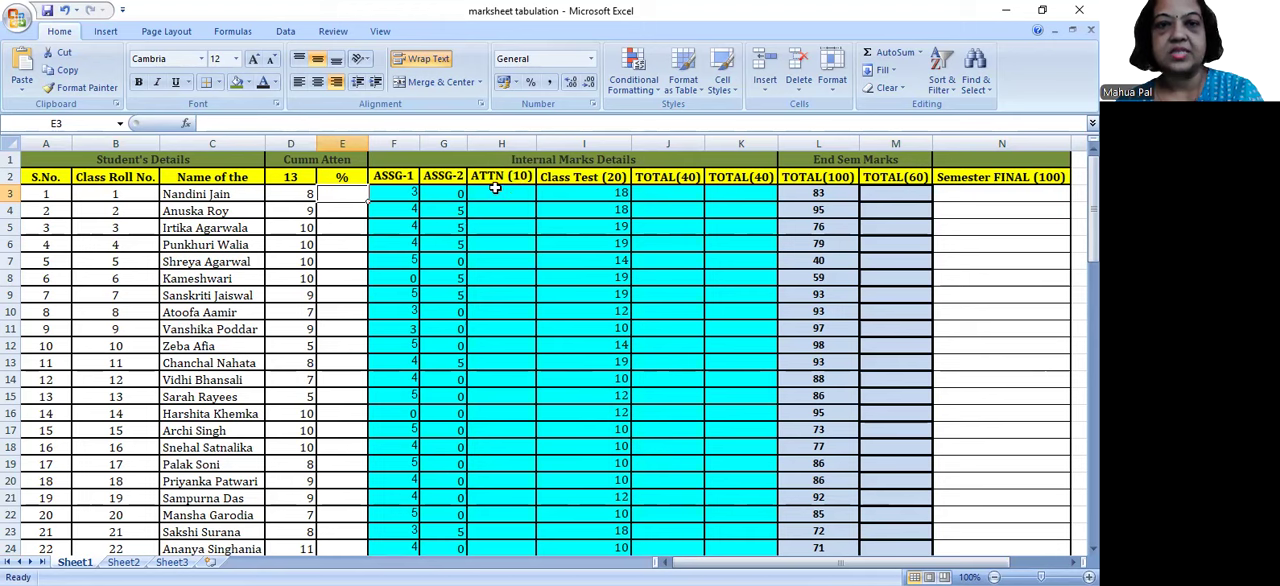
{"action": "left_click", "coordinate": [482, 191]}
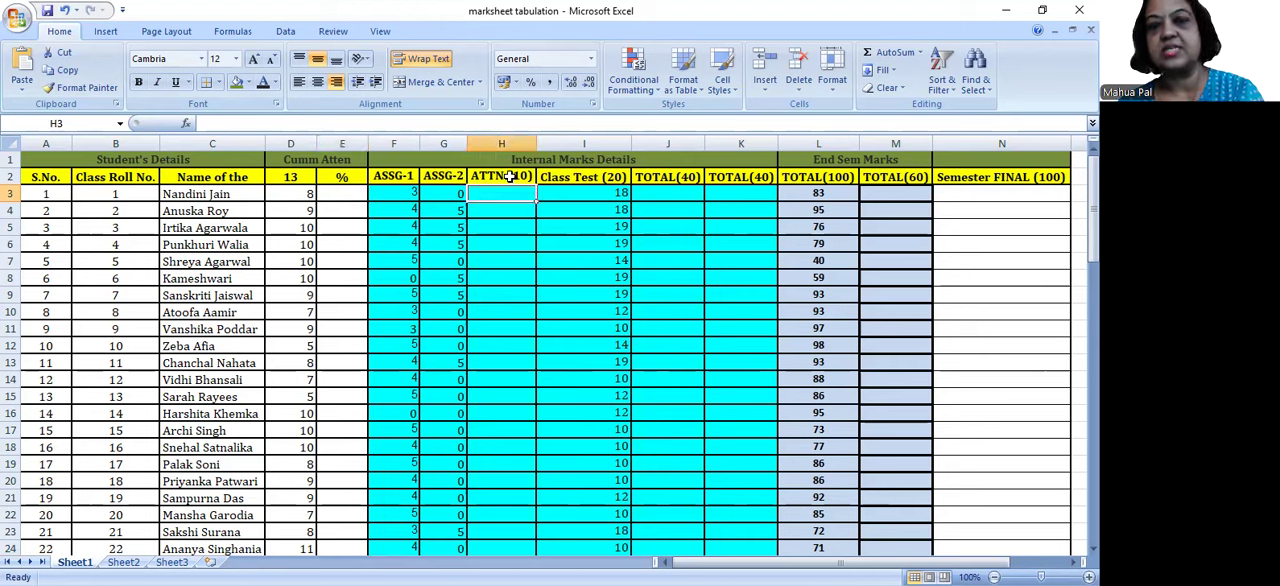
{"action": "left_click", "coordinate": [510, 176]}
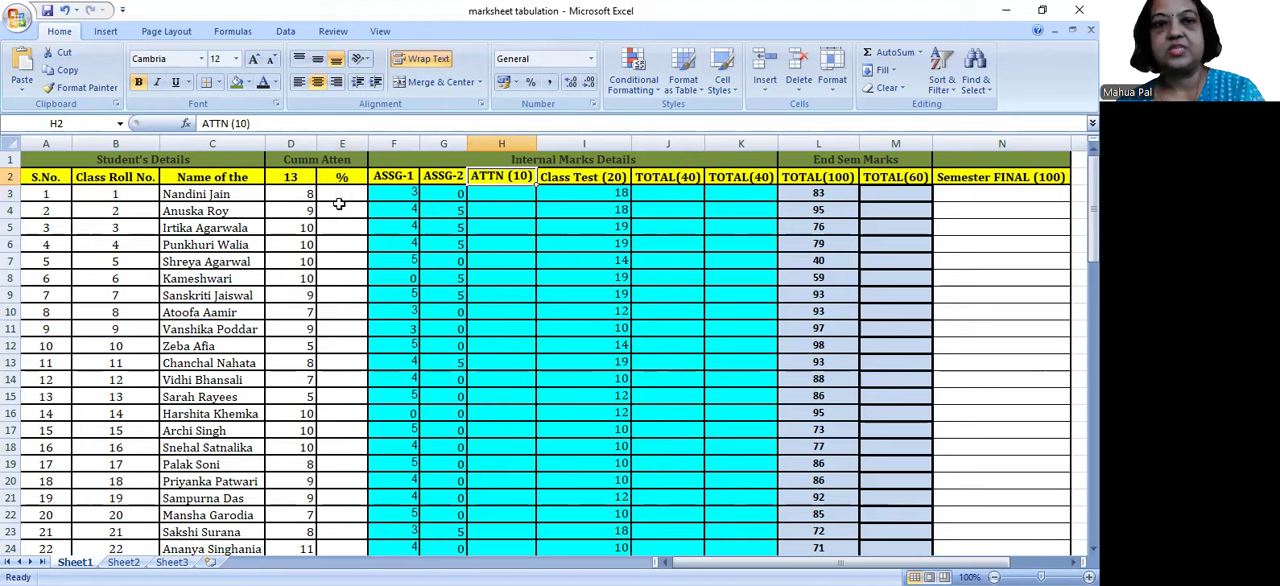
{"action": "left_click_drag", "start_coordinate": [342, 193], "coordinate": [340, 331]}
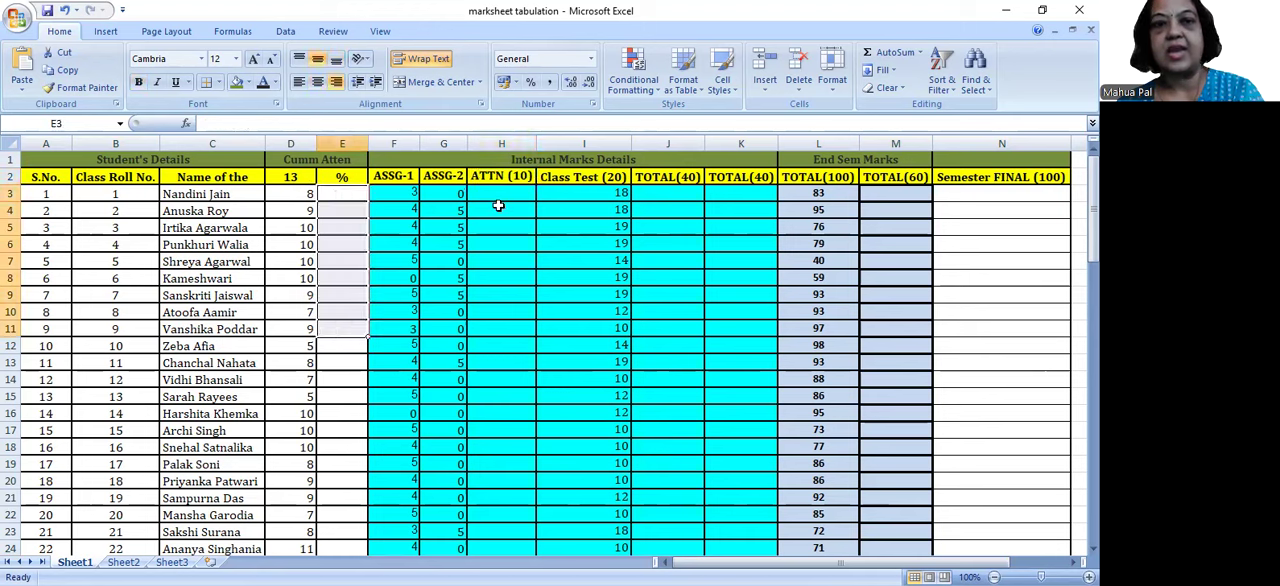
{"action": "left_click_drag", "start_coordinate": [500, 192], "coordinate": [499, 262]}
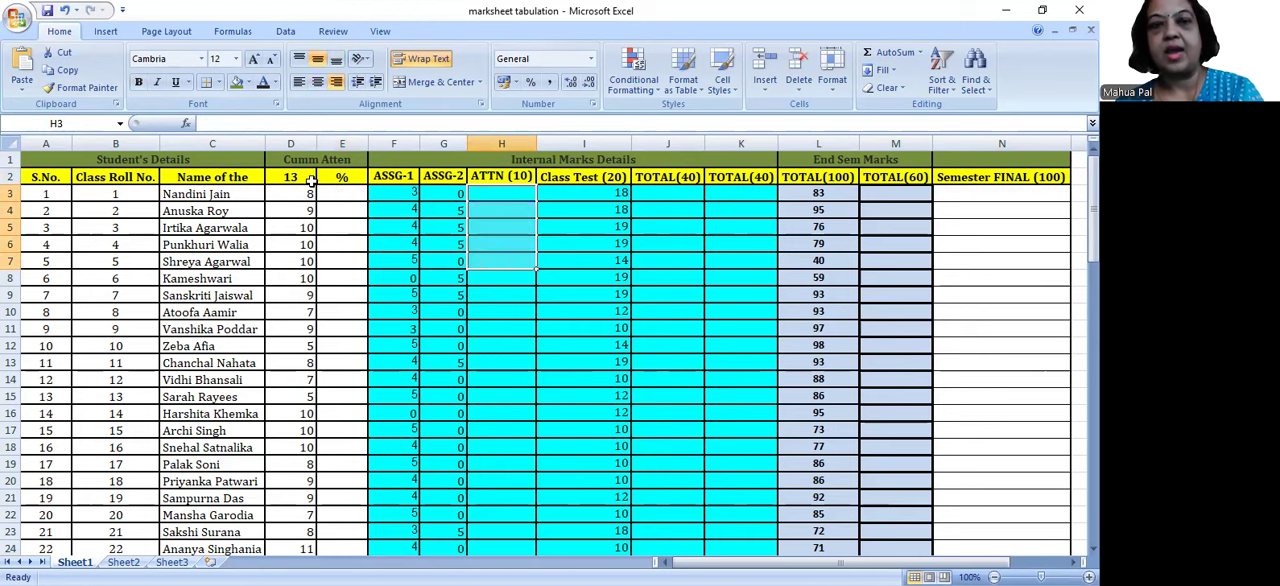
{"action": "left_click_drag", "start_coordinate": [338, 195], "coordinate": [345, 238]}
{"action": "left_click_drag", "start_coordinate": [520, 191], "coordinate": [514, 276]}
{"action": "left_click", "coordinate": [353, 196]}
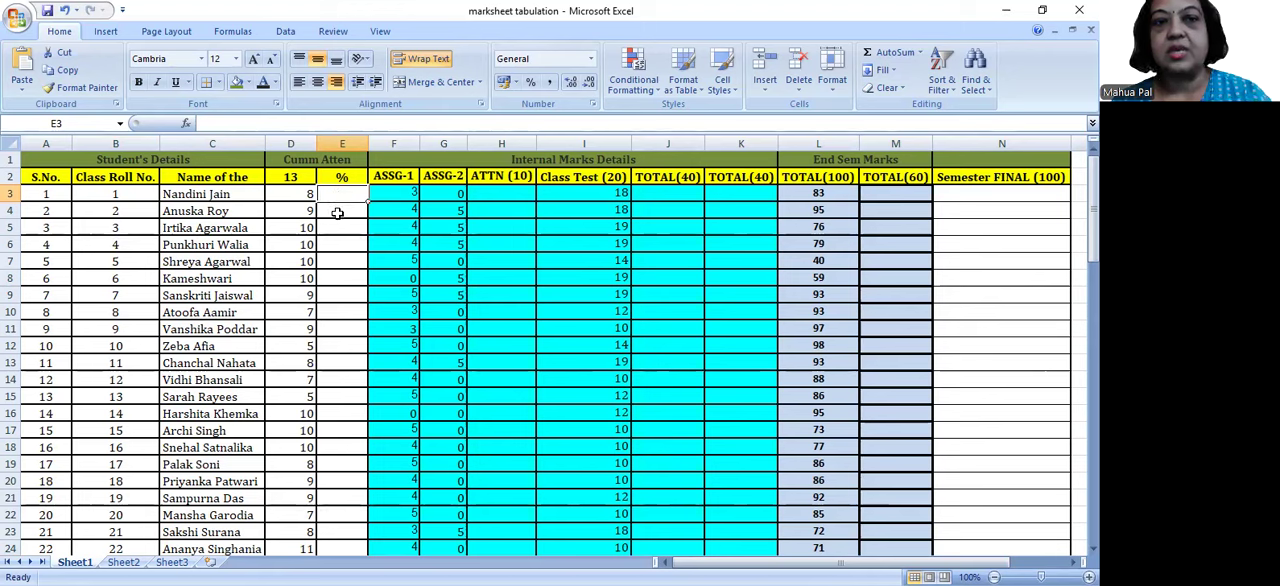
{"action": "left_click_drag", "start_coordinate": [340, 198], "coordinate": [342, 446]}
{"action": "left_click", "coordinate": [336, 197]}
{"action": "left_click_drag", "start_coordinate": [330, 232], "coordinate": [333, 241]}
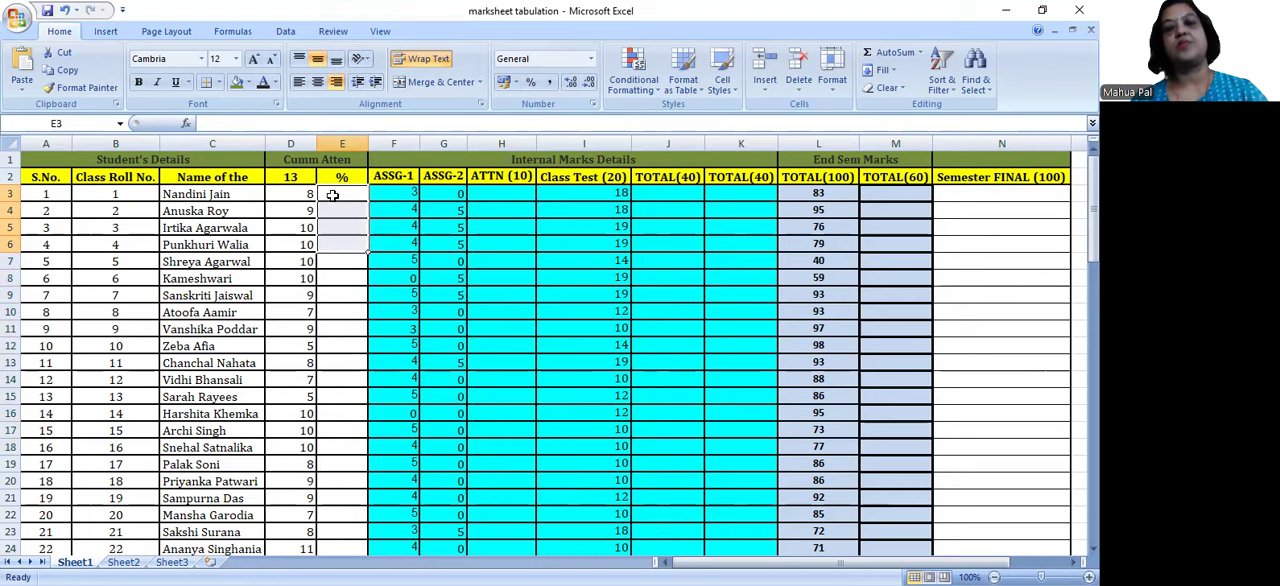
{"action": "left_click", "coordinate": [332, 196]}
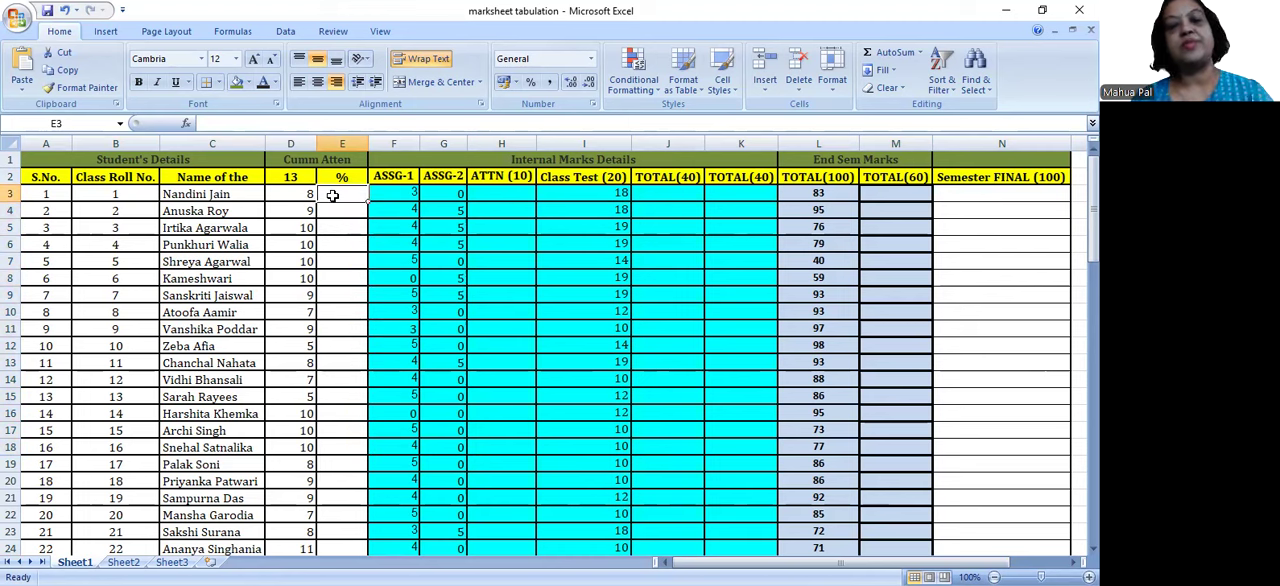
{"action": "left_click", "coordinate": [336, 208]}
{"action": "left_click", "coordinate": [333, 229]}
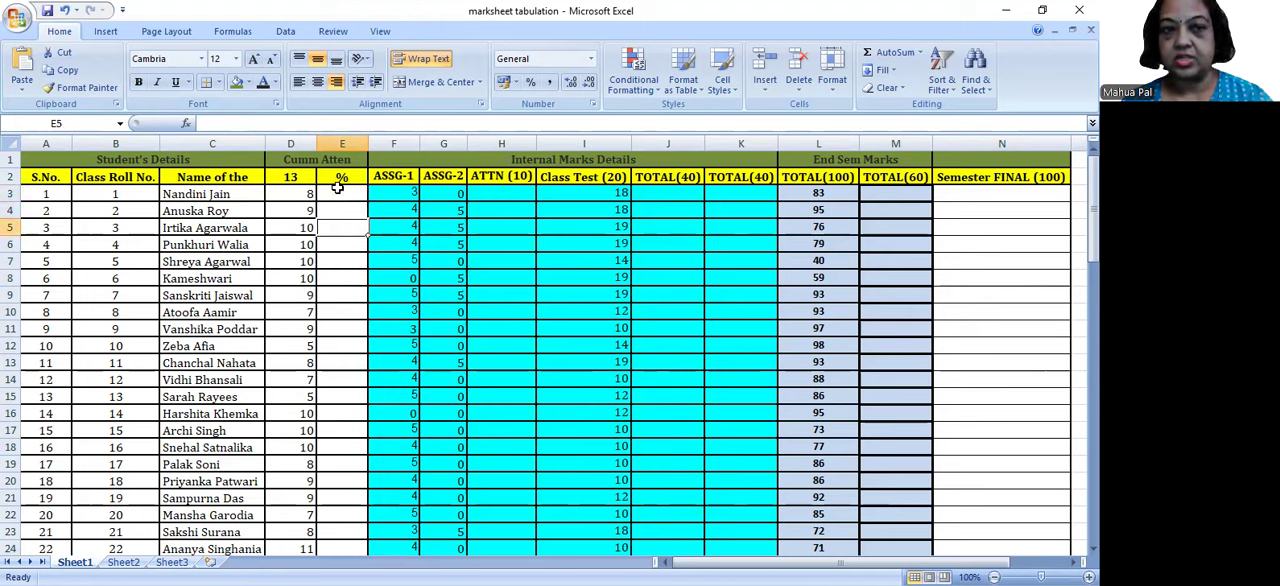
Step: Try the constant-based attendance formula =8/13*10 in cell E3 and clear the cell
{"action": "left_click", "coordinate": [338, 194]}
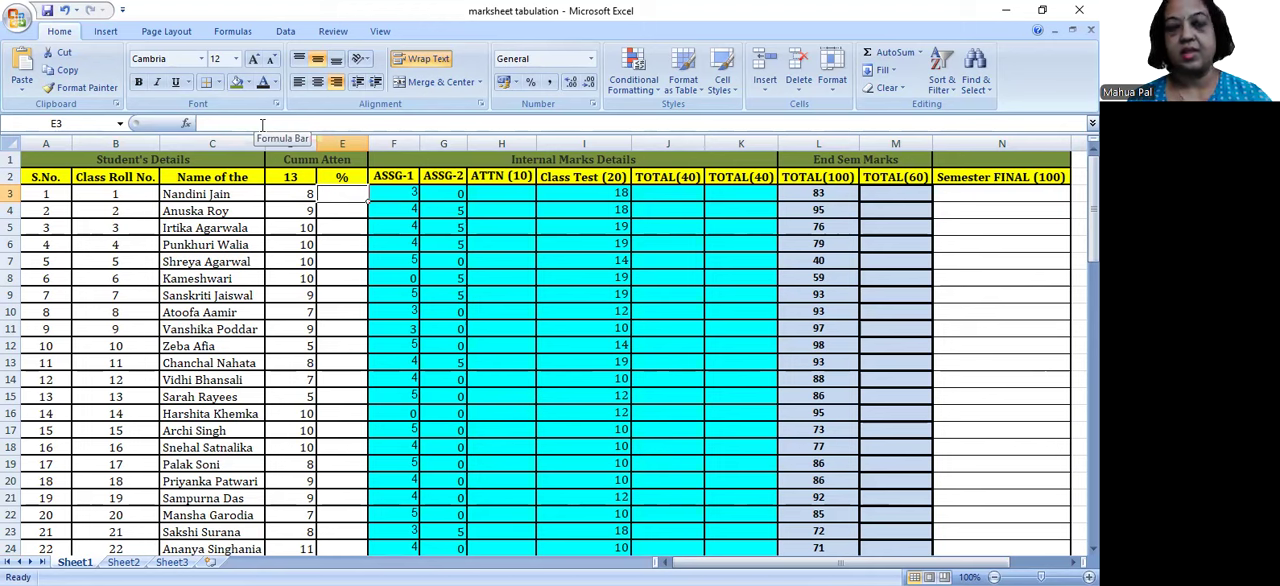
{"action": "left_click", "coordinate": [262, 124]}
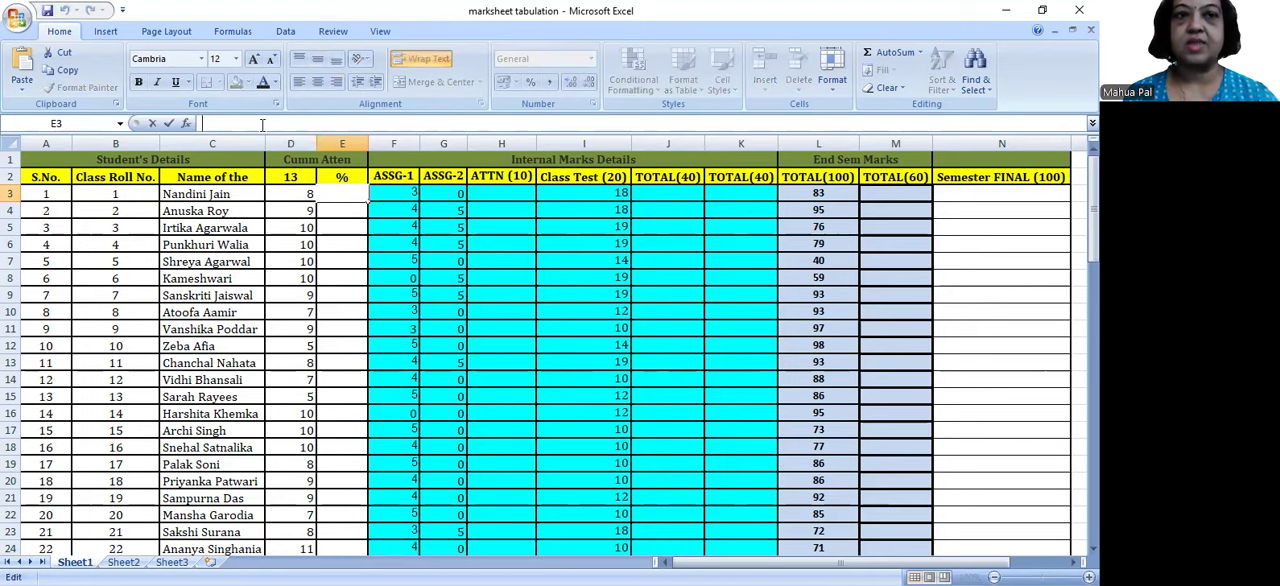
{"action": "type", "text": "="}
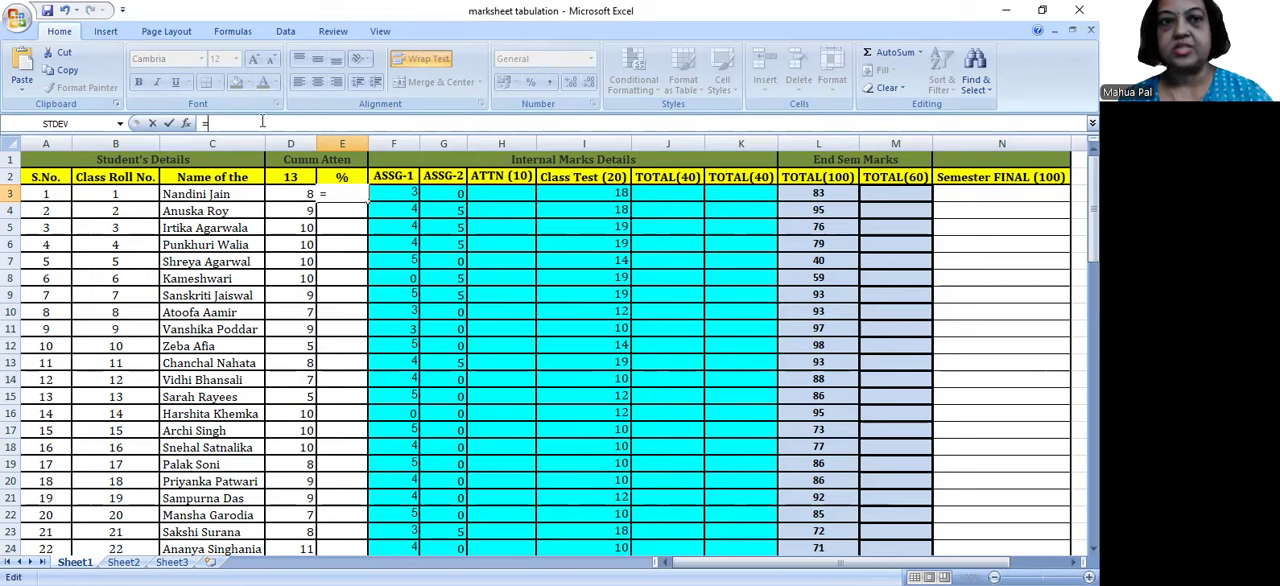
{"action": "type", "text": "8/13*10"}
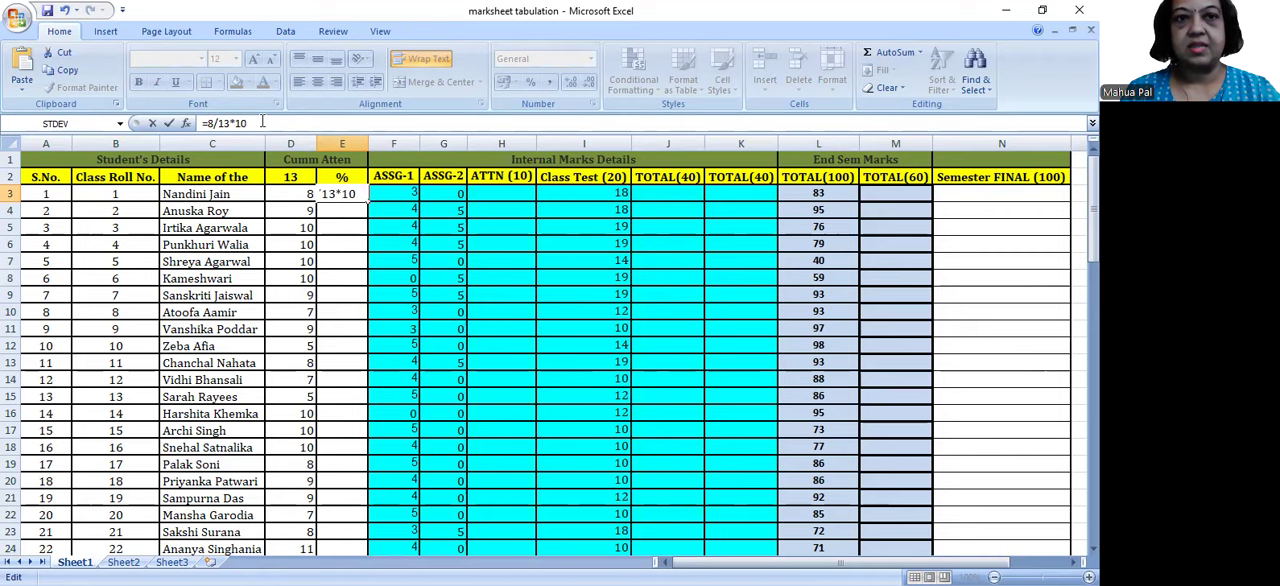
{"action": "key", "text": "Return"}
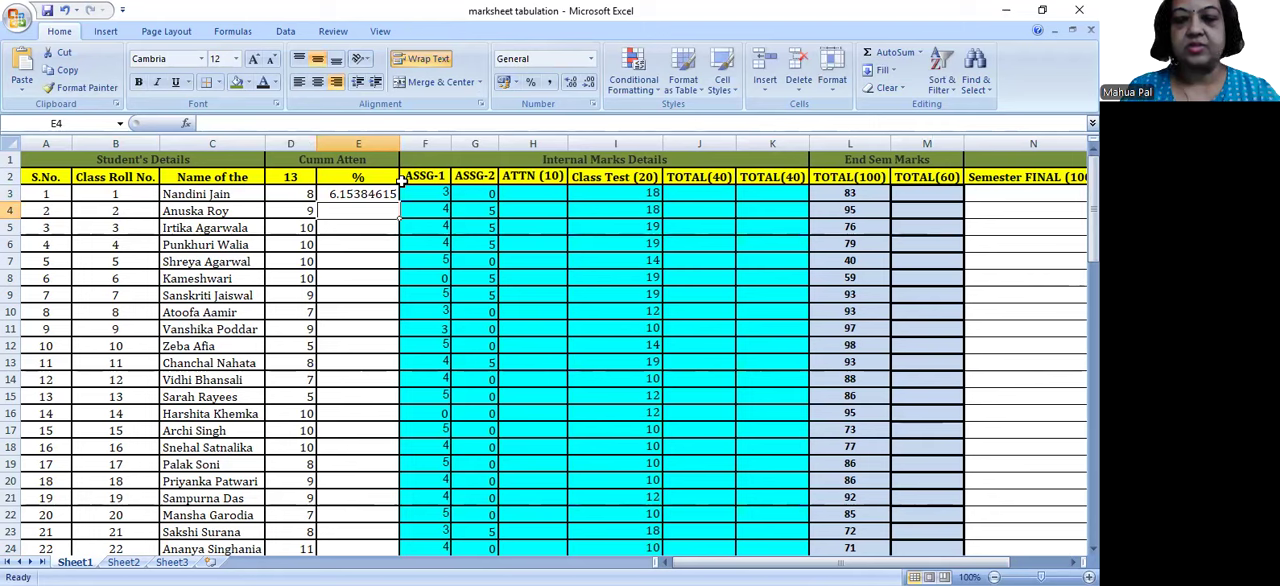
{"action": "type", "text": "="}
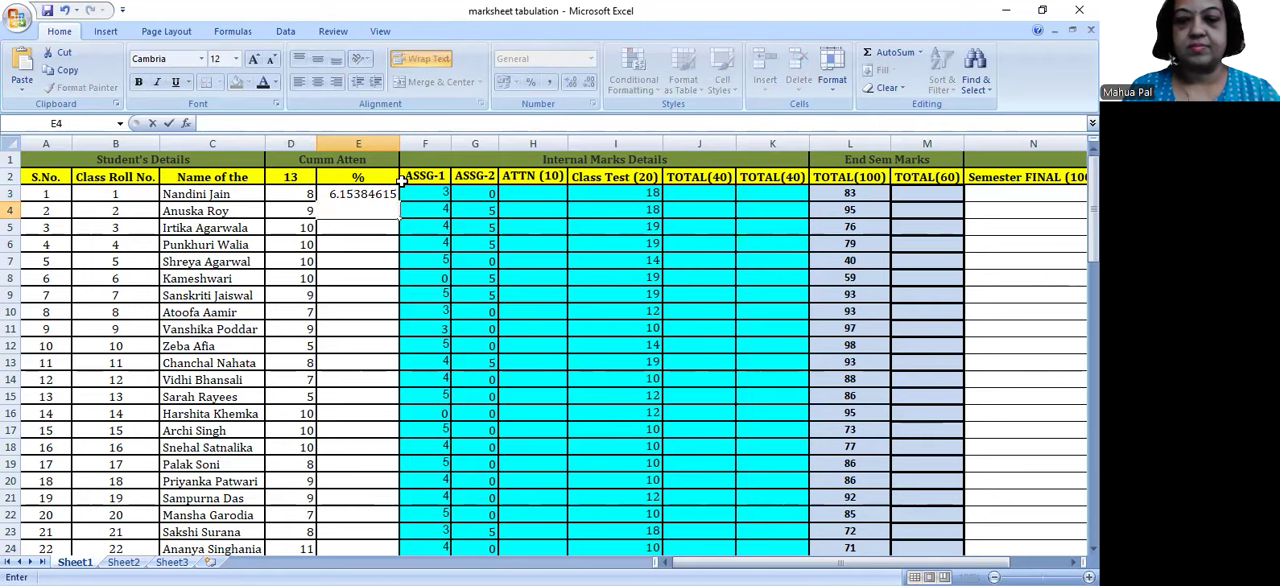
{"action": "left_click", "coordinate": [380, 193]}
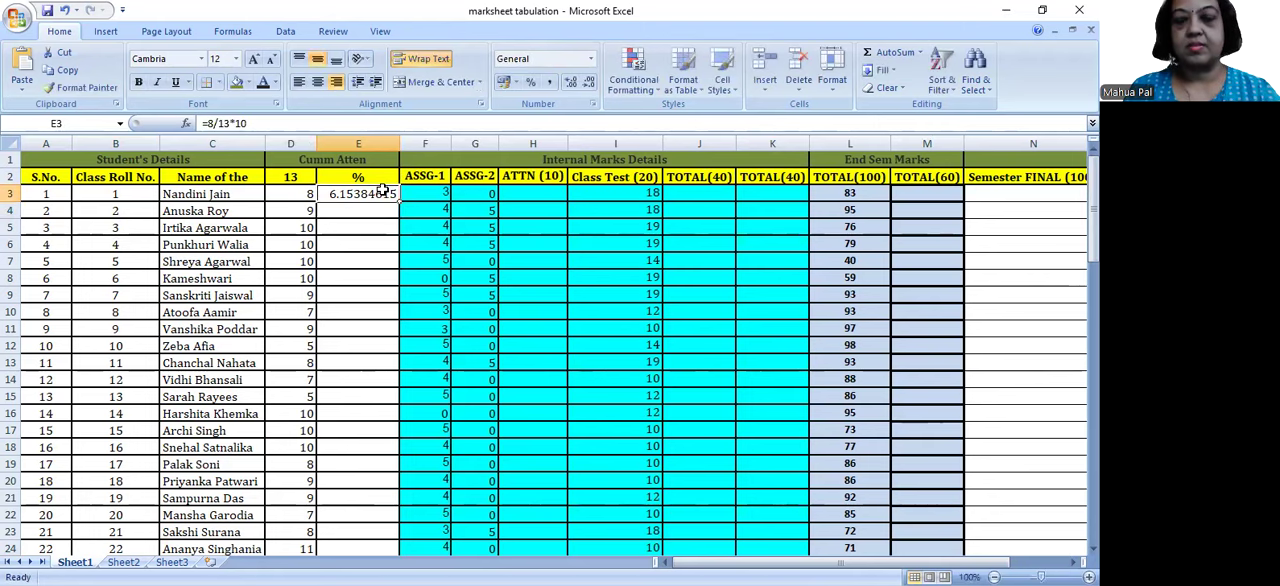
{"action": "key", "text": "Delete"}
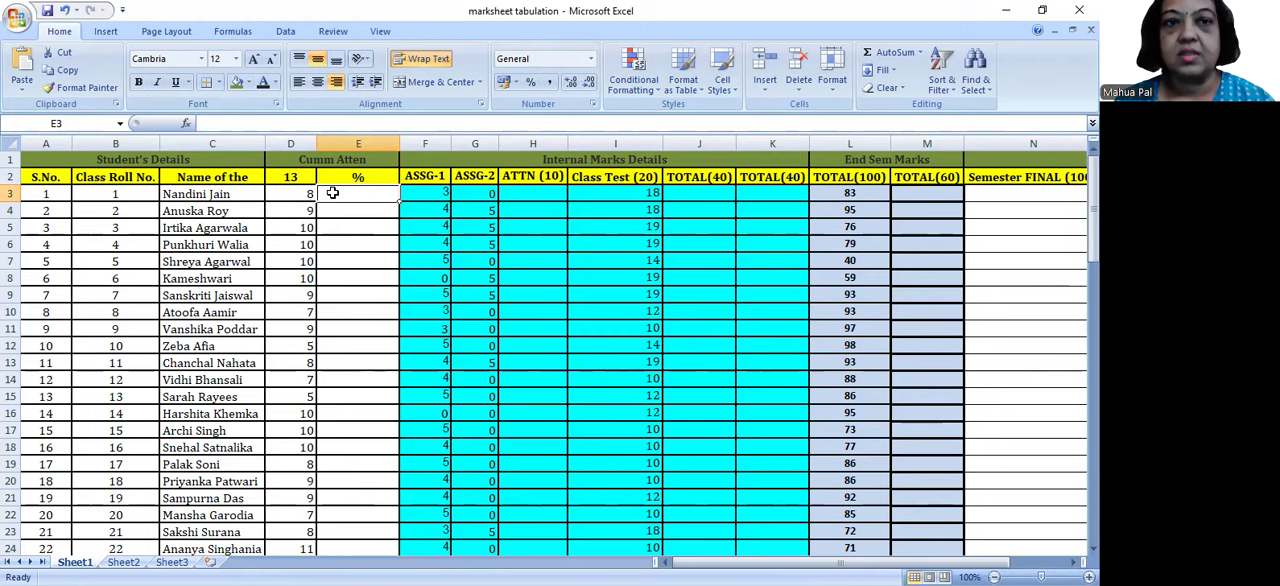
Step: Build the attendance formula =D3/$D$2*10 in cell E3, using an absolute reference to the class total in D2
{"action": "type", "text": "="}
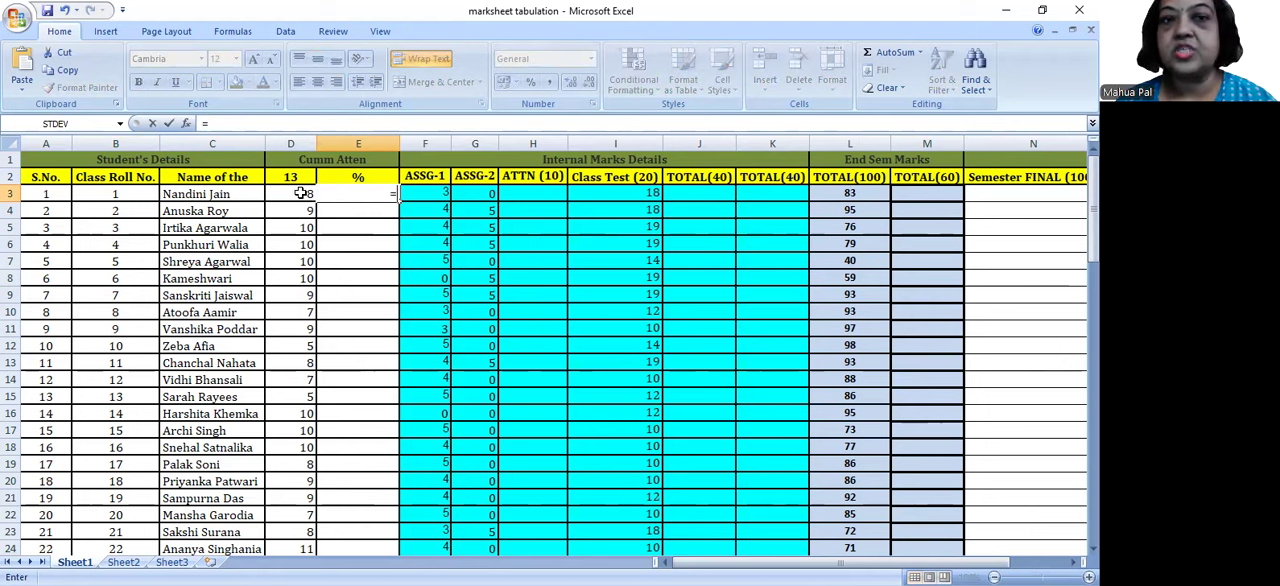
{"action": "left_click", "coordinate": [300, 193]}
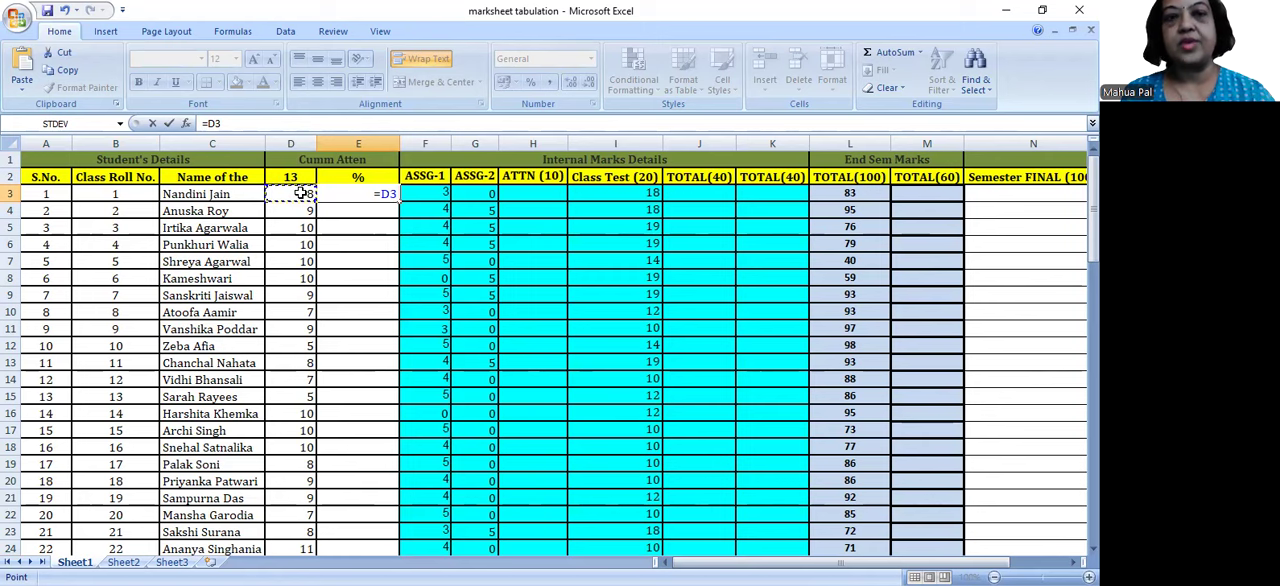
{"action": "type", "text": "/"}
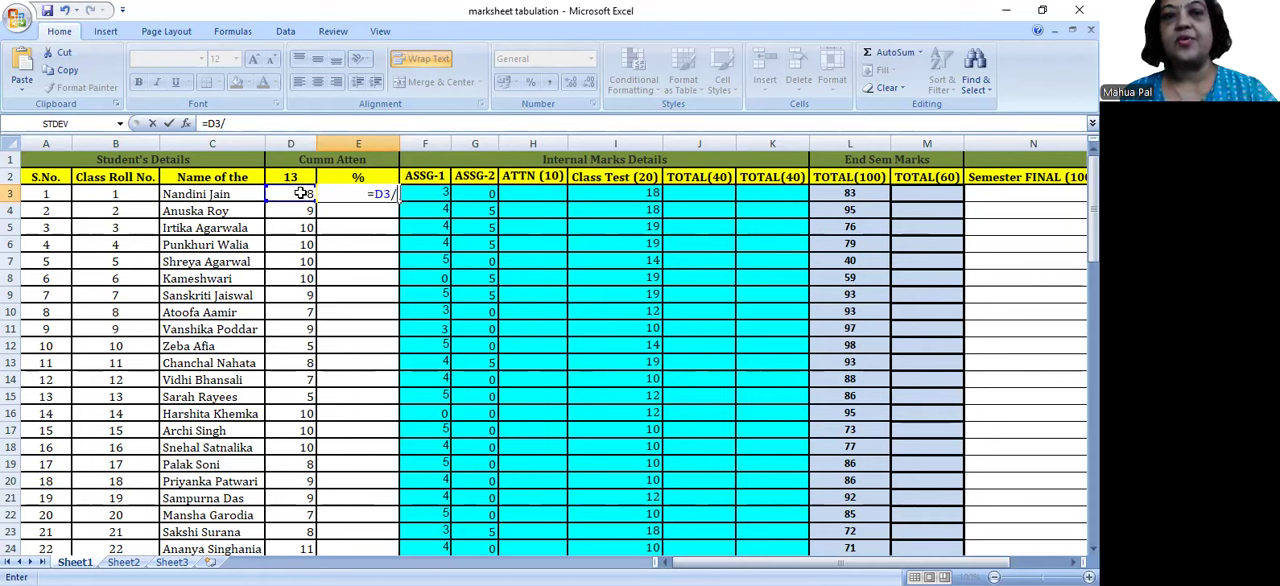
{"action": "type", "text": "13"}
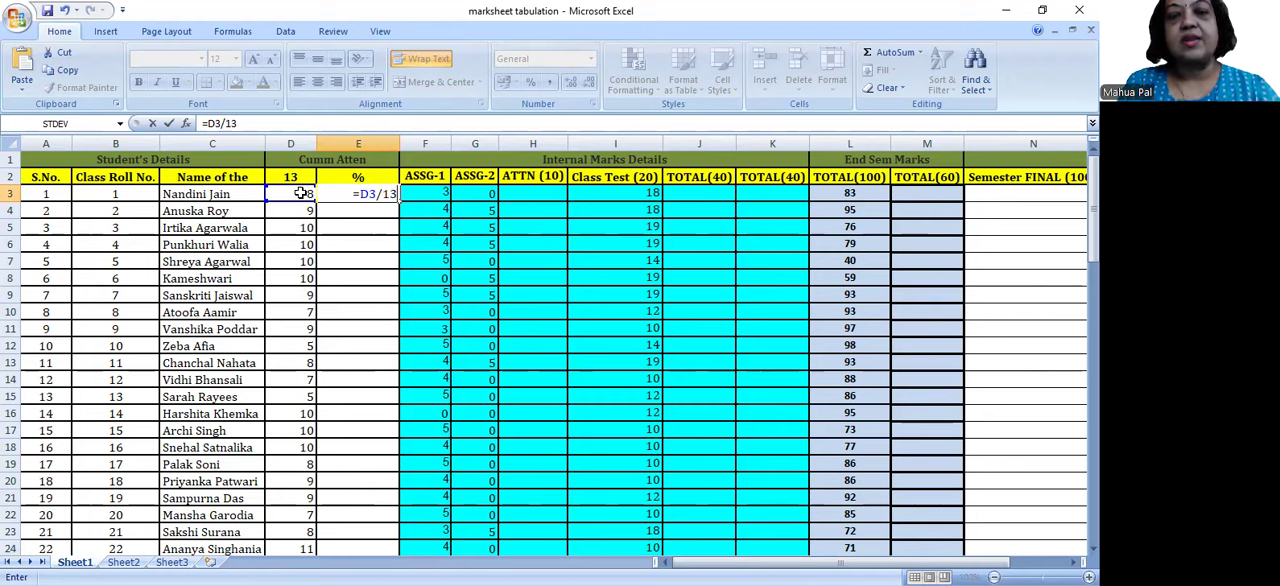
{"action": "key", "text": "BackSpace"}
{"action": "key", "text": "BackSpace"}
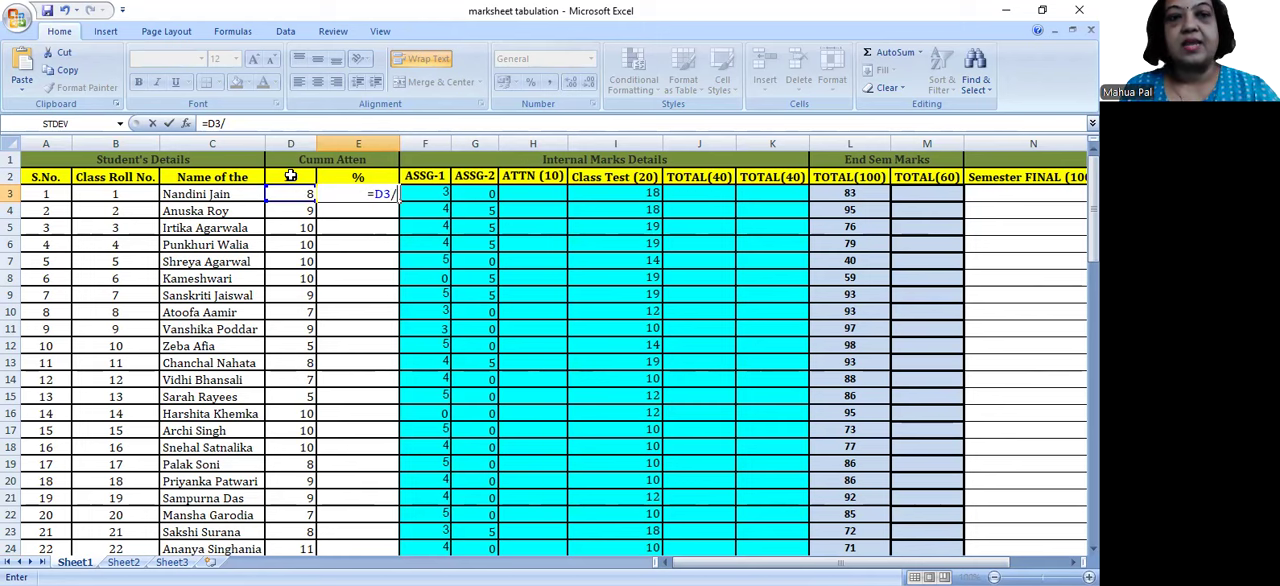
{"action": "left_click", "coordinate": [290, 176]}
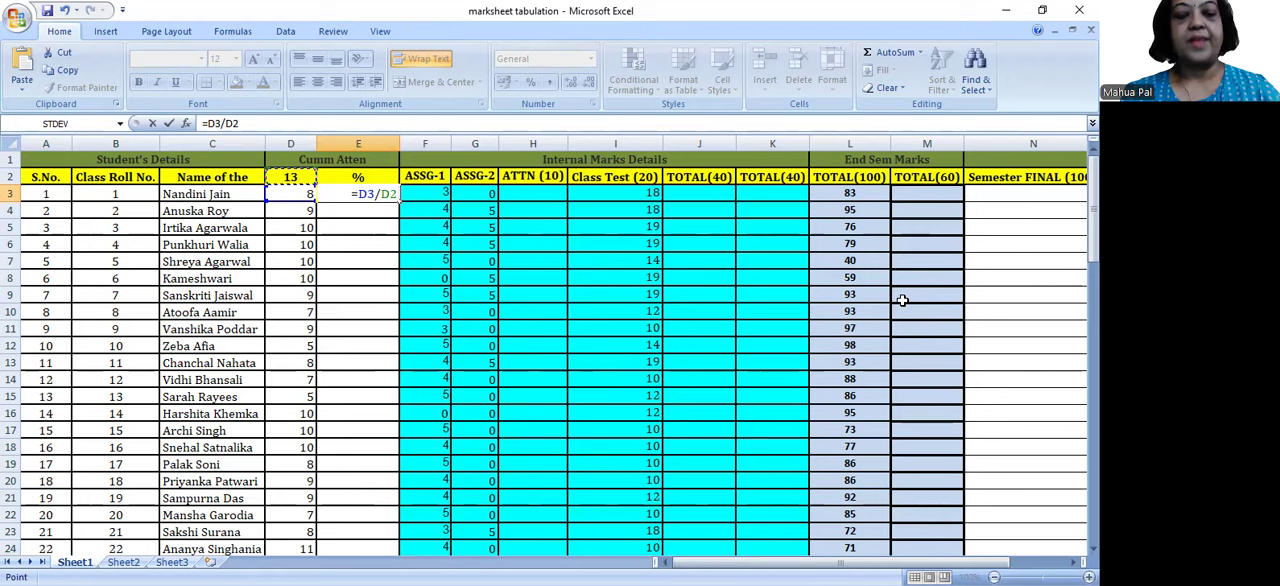
{"action": "key", "text": "F4"}
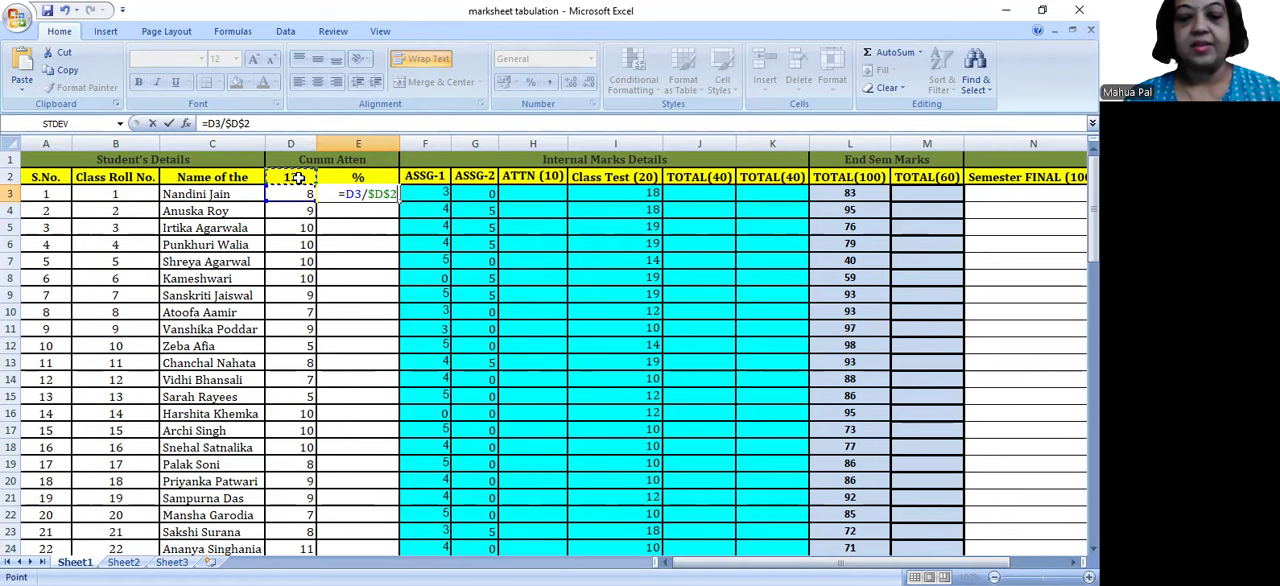
{"action": "type", "text": "*"}
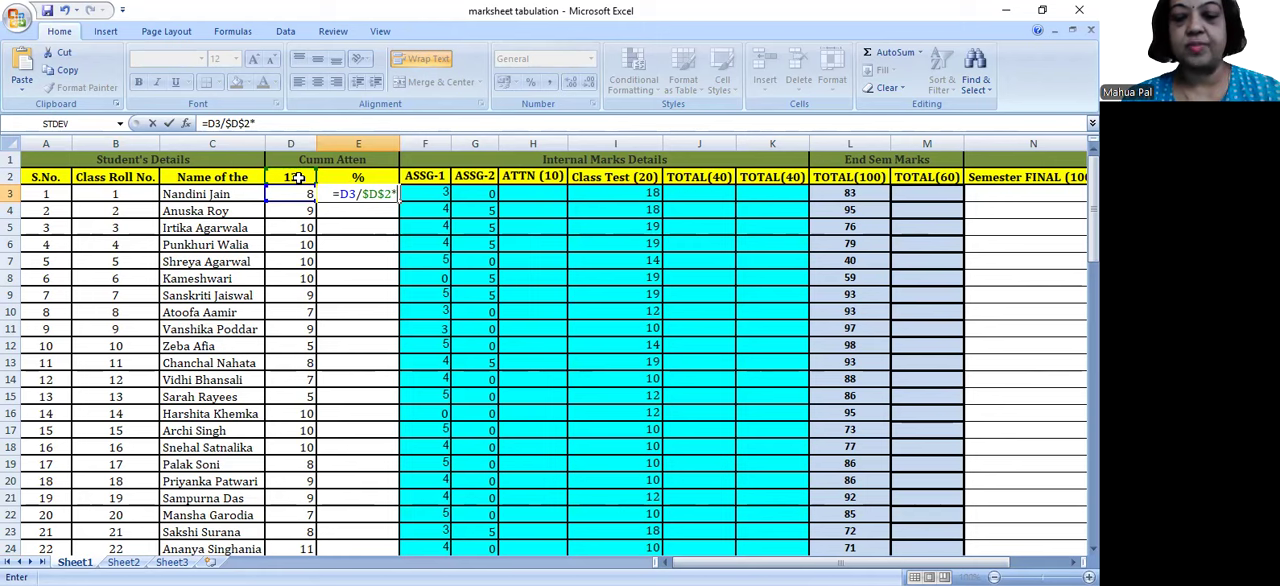
{"action": "type", "text": "10"}
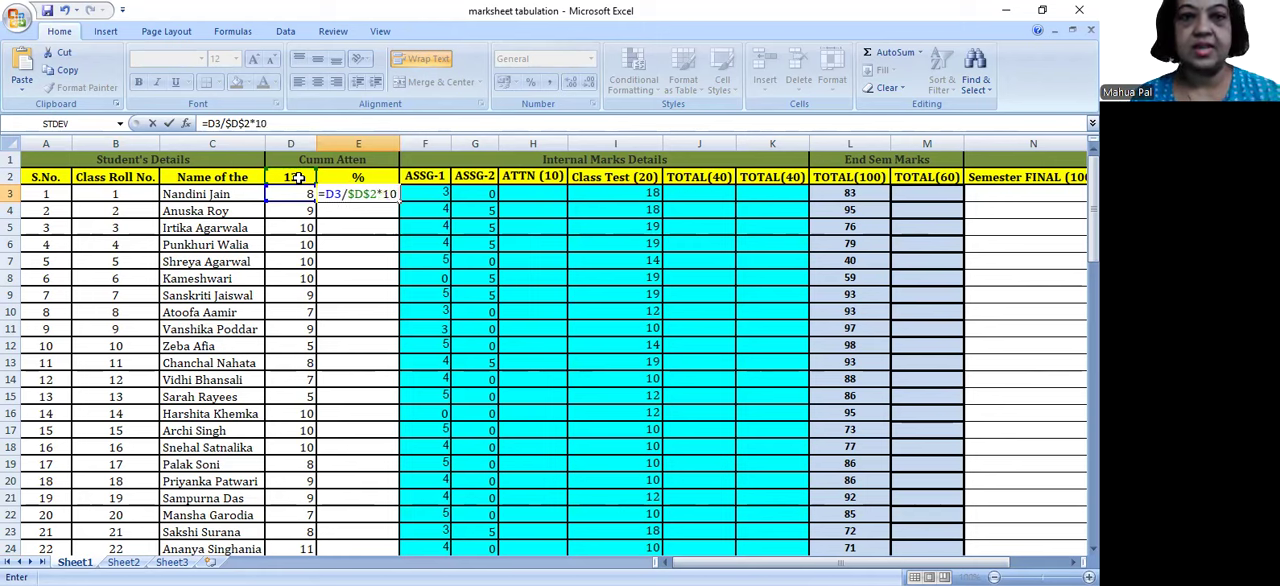
Step: Enclose D3/$D$2 in parentheses in the E3 attendance formula, making it =(D3/$D$2)*10
{"action": "left_click", "coordinate": [381, 194]}
{"action": "type", "text": ")"}
{"action": "key", "text": "Left"}
{"action": "key", "text": "Left"}
{"action": "key", "text": "Left"}
{"action": "key", "text": "Left"}
{"action": "key", "text": "Left"}
{"action": "key", "text": "Left"}
{"action": "key", "text": "Left"}
{"action": "key", "text": "Left"}
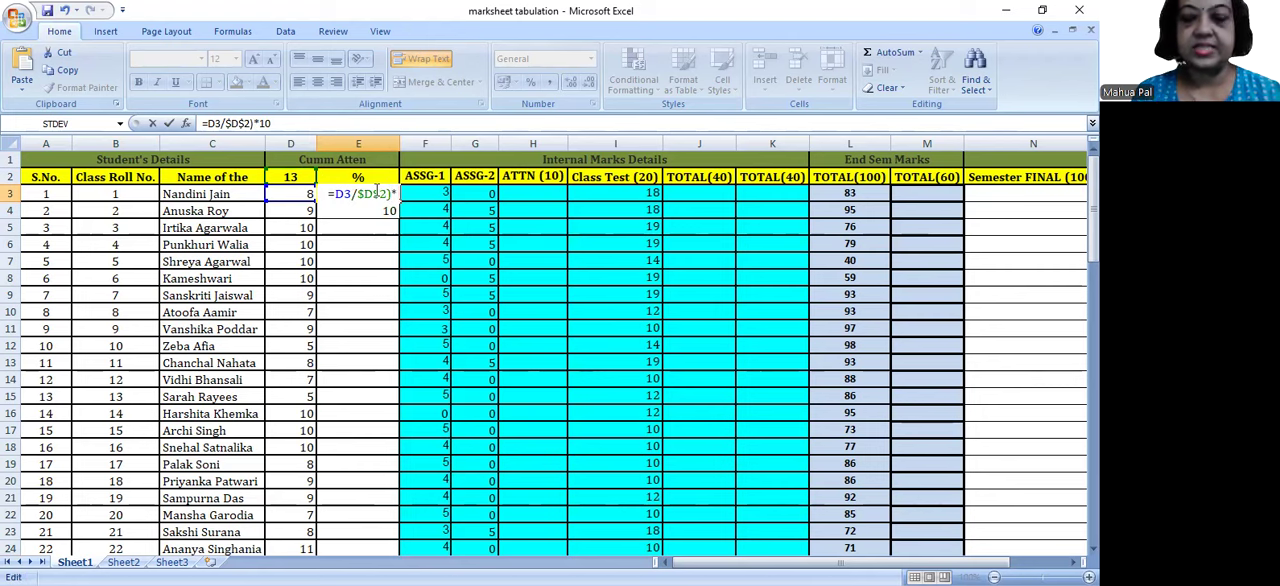
{"action": "type", "text": "("}
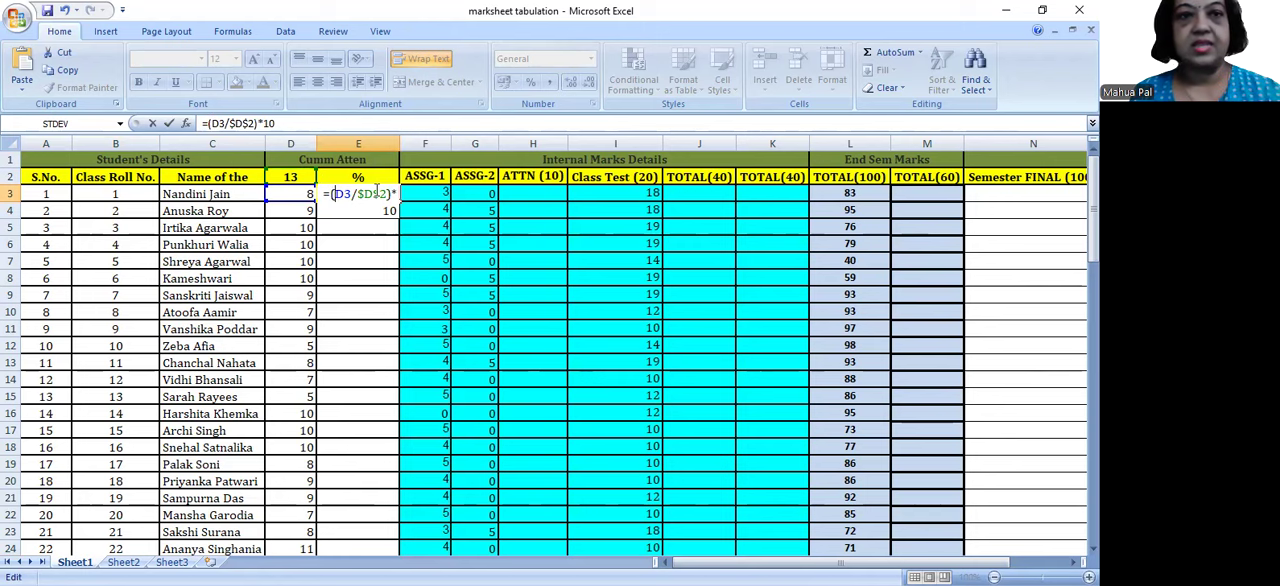
{"action": "mouse_move", "coordinate": [278, 123]}
{"action": "left_mouse_down"}
{"action": "mouse_move", "coordinate": [189, 123]}
{"action": "mouse_move", "coordinate": [279, 123]}
{"action": "left_mouse_up"}
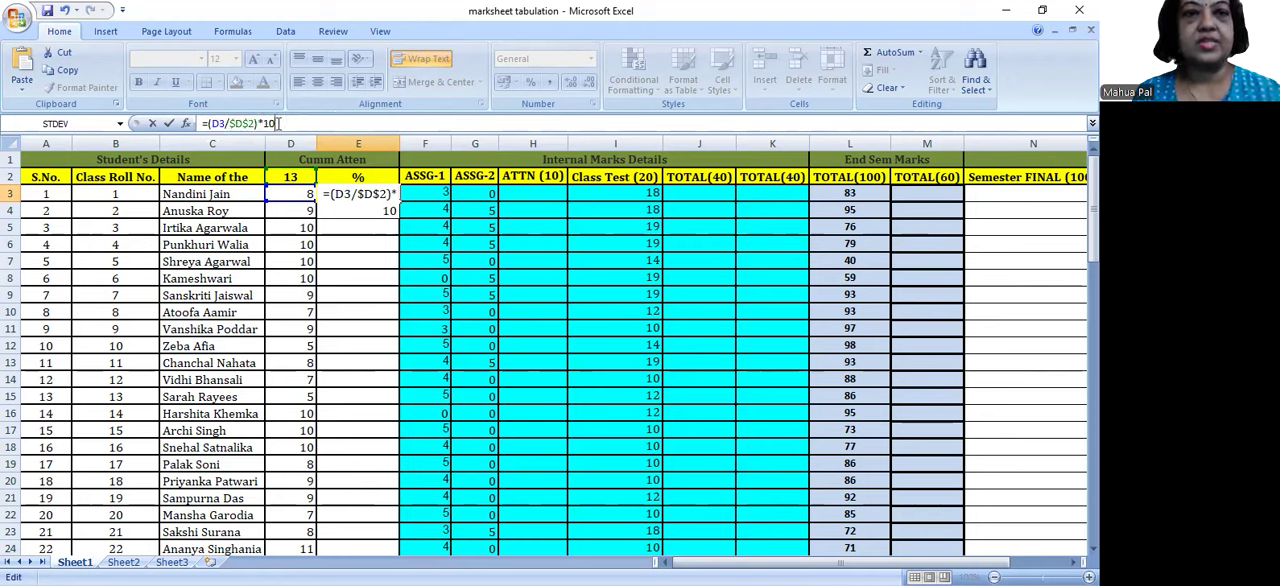
{"action": "key", "text": "Return"}
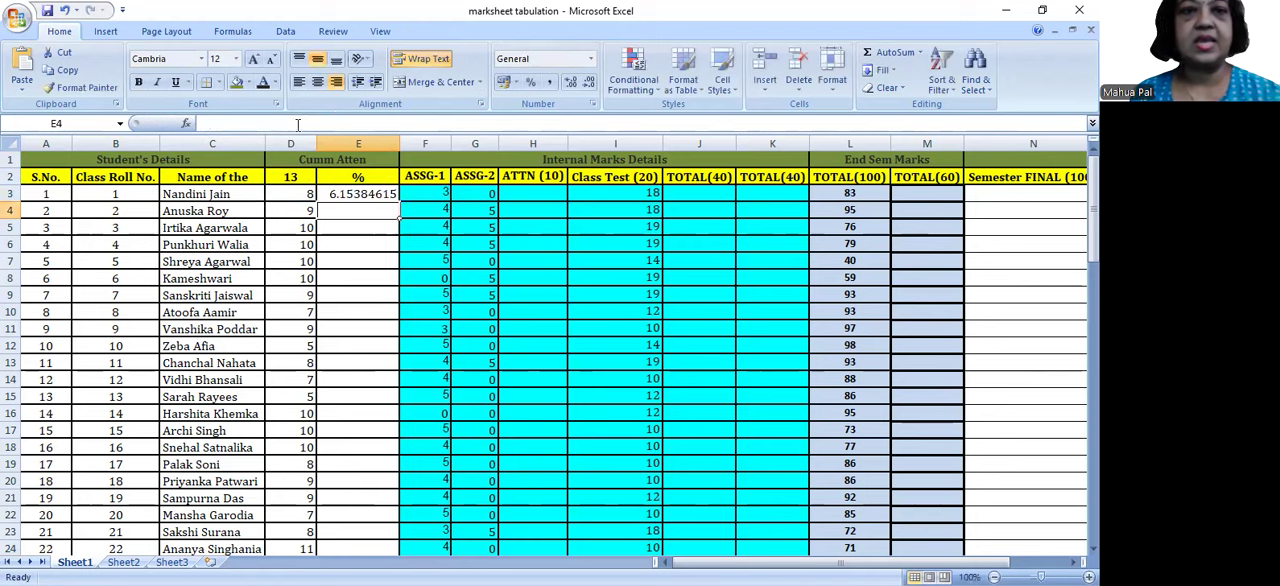
Step: Examine the attendance formula in cell E3 and the empty cells E4 to E6 below it
{"action": "left_click", "coordinate": [379, 196]}
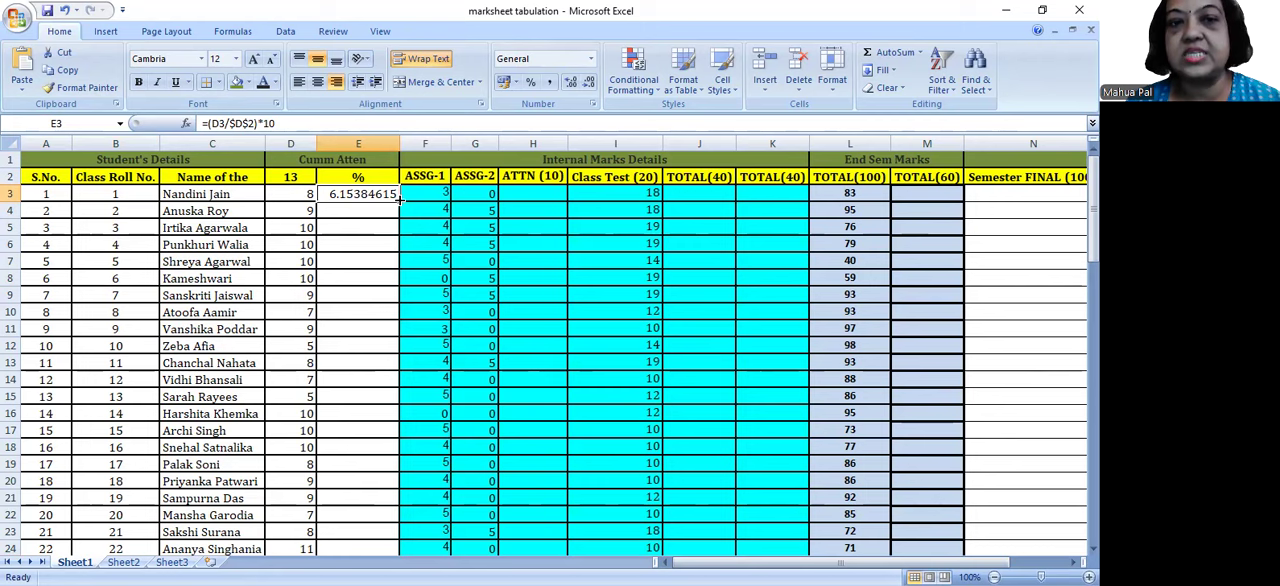
{"action": "left_click", "coordinate": [348, 211]}
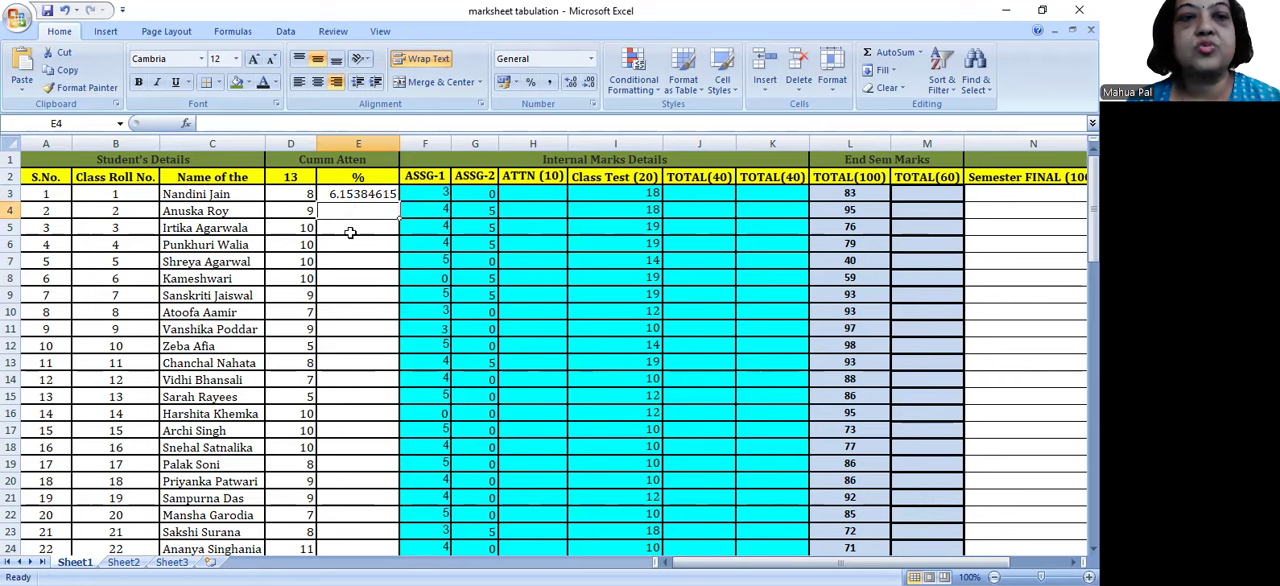
{"action": "left_click", "coordinate": [349, 229]}
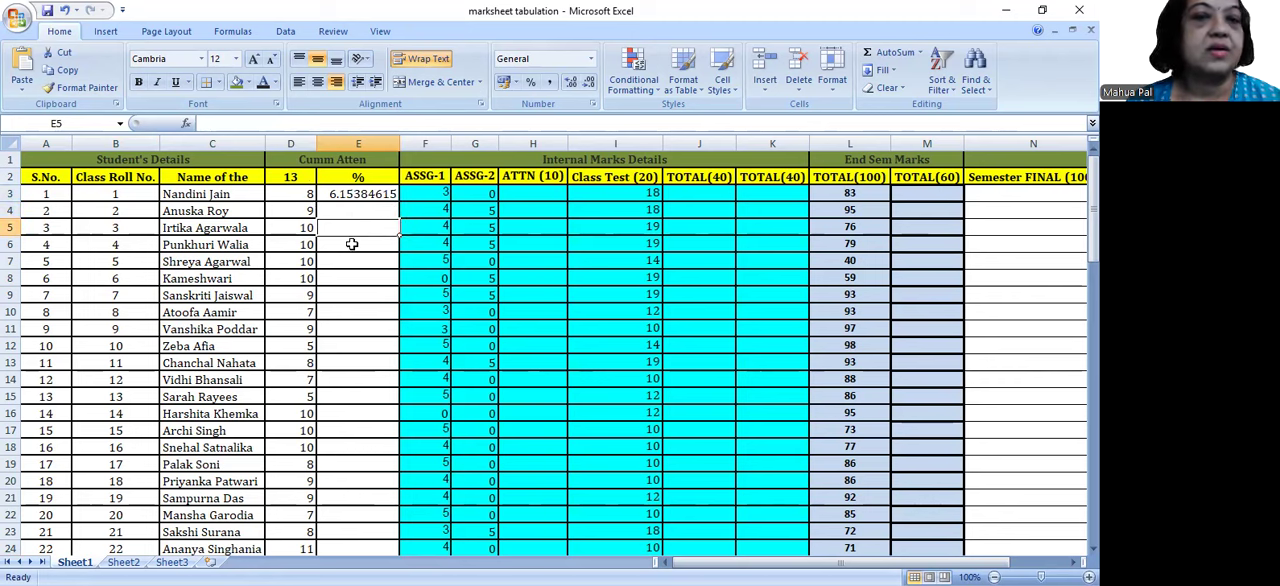
{"action": "left_click", "coordinate": [352, 244]}
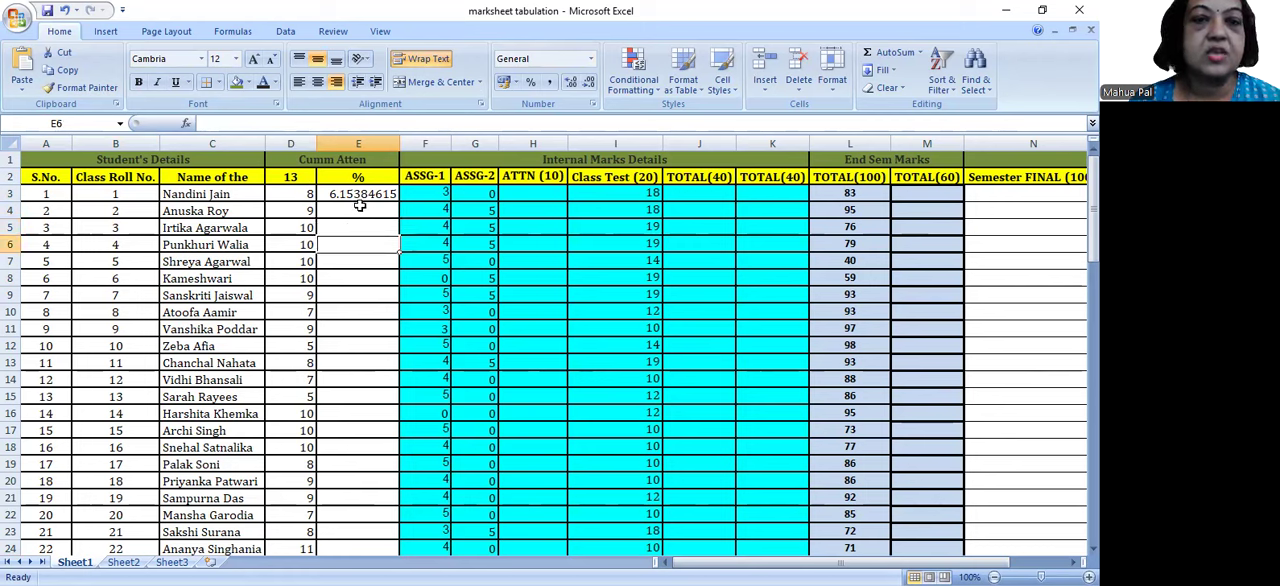
{"action": "left_click", "coordinate": [357, 194]}
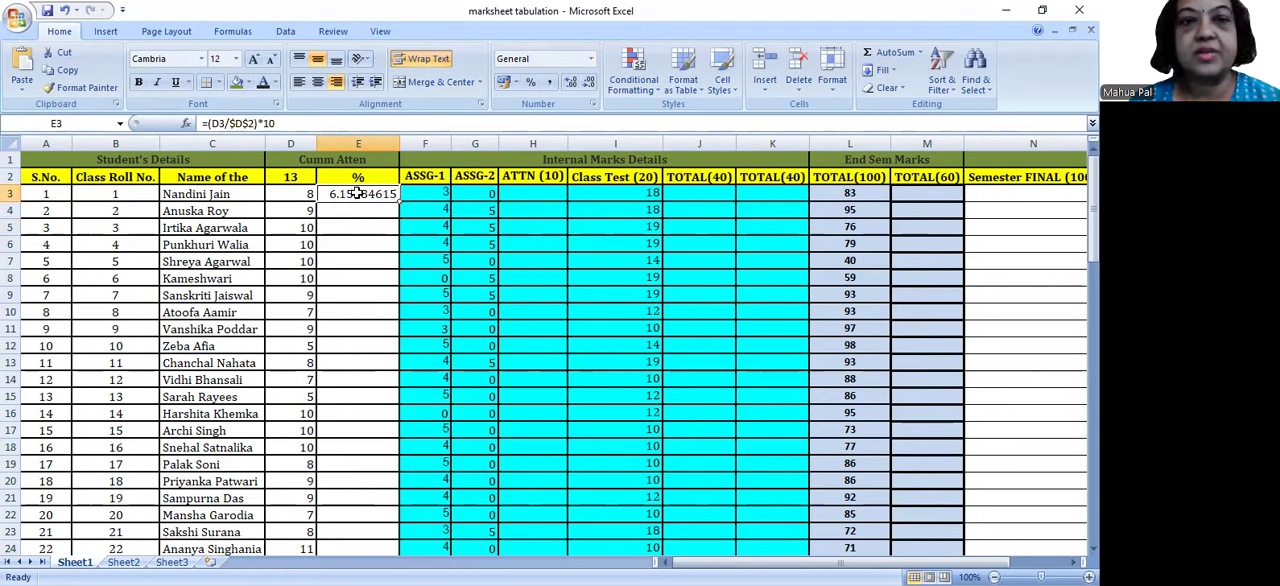
{"action": "left_click_drag", "start_coordinate": [276, 123], "coordinate": [188, 123]}
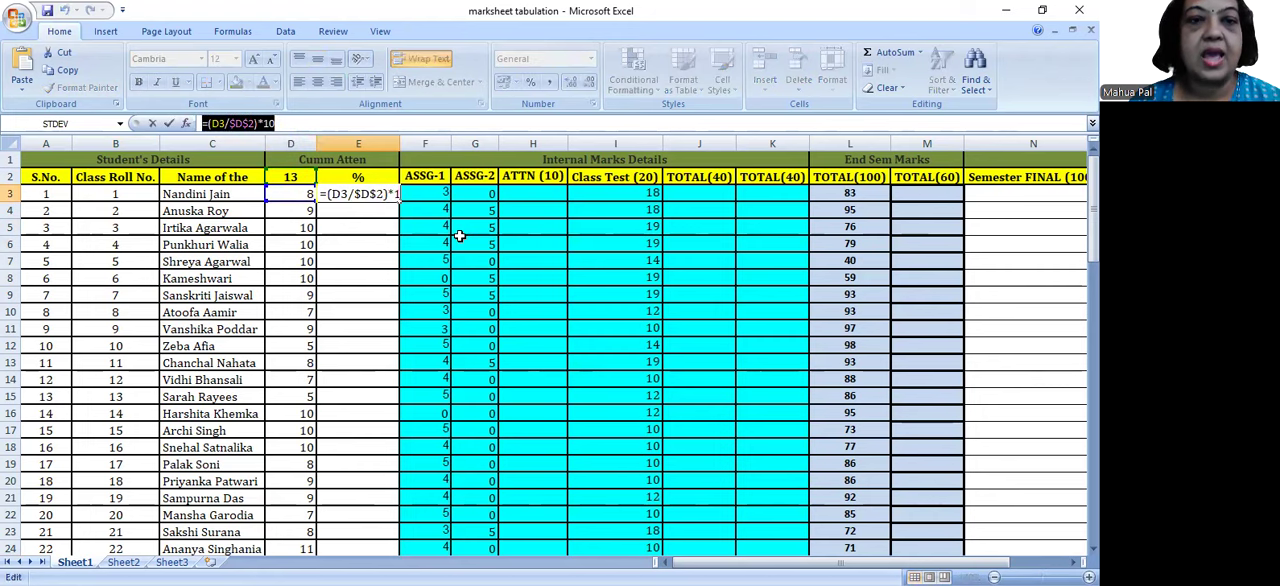
{"action": "key", "text": "Return"}
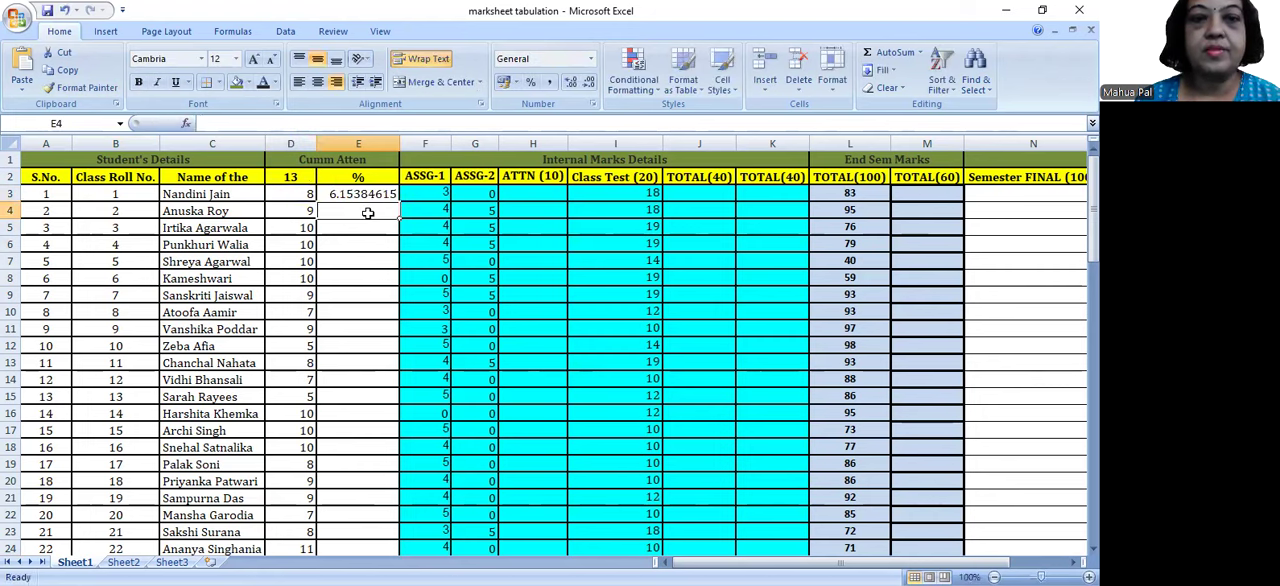
Step: Try filling the E3 attendance formula down to E8 and check the copied formula in E4
{"action": "left_click", "coordinate": [367, 193]}
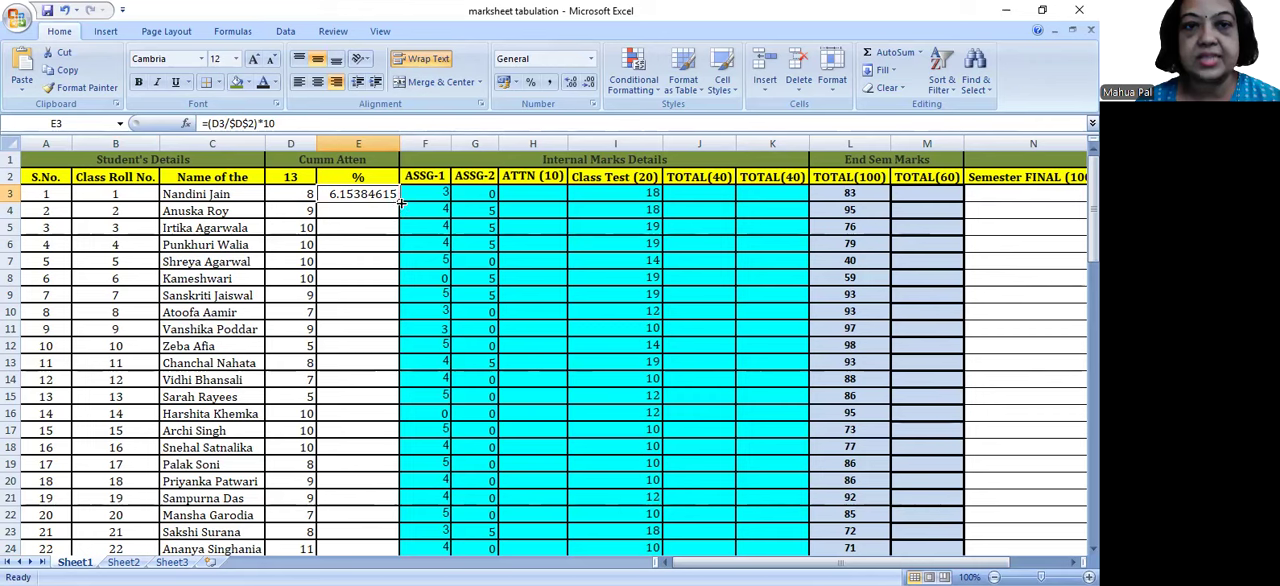
{"action": "left_click_drag", "start_coordinate": [400, 203], "coordinate": [408, 295]}
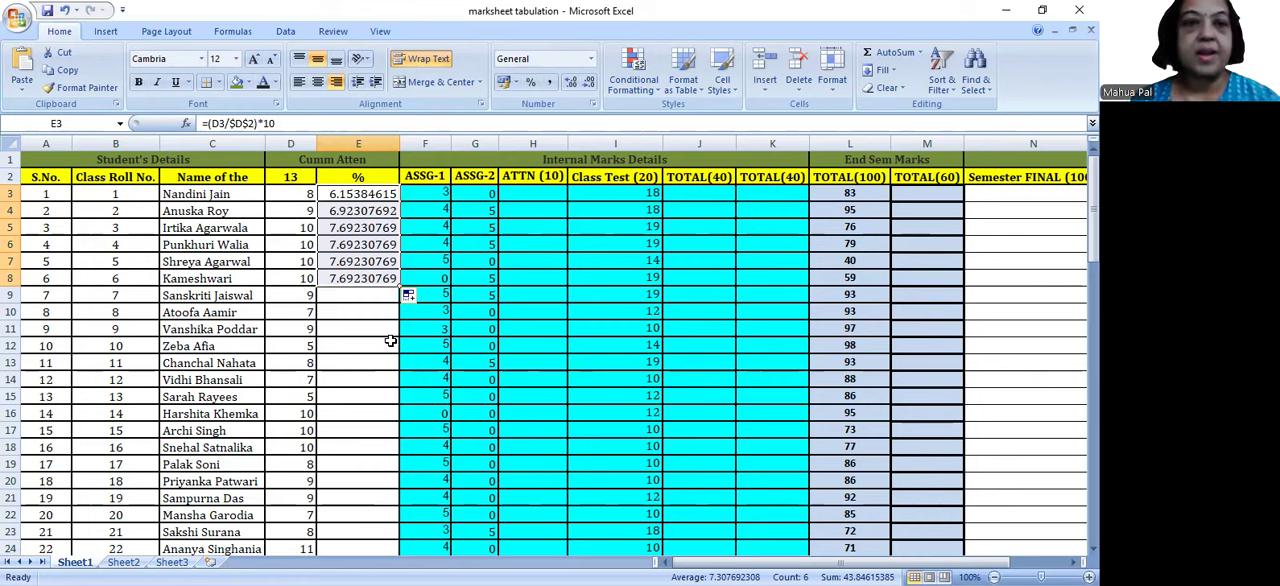
{"action": "left_click", "coordinate": [343, 195]}
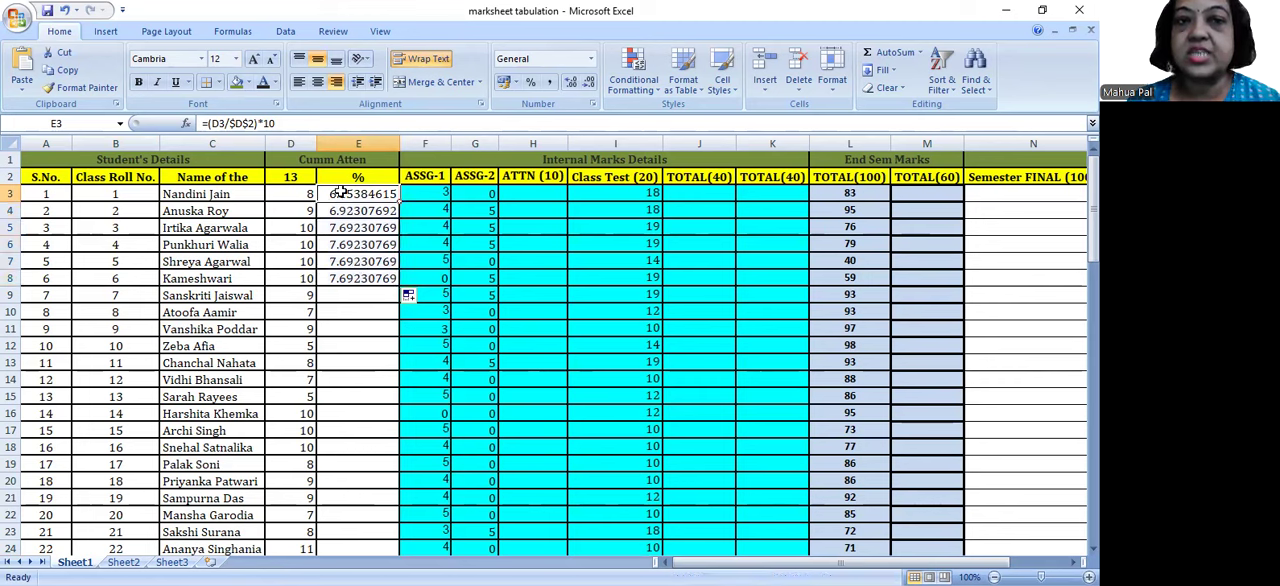
{"action": "left_click", "coordinate": [340, 210]}
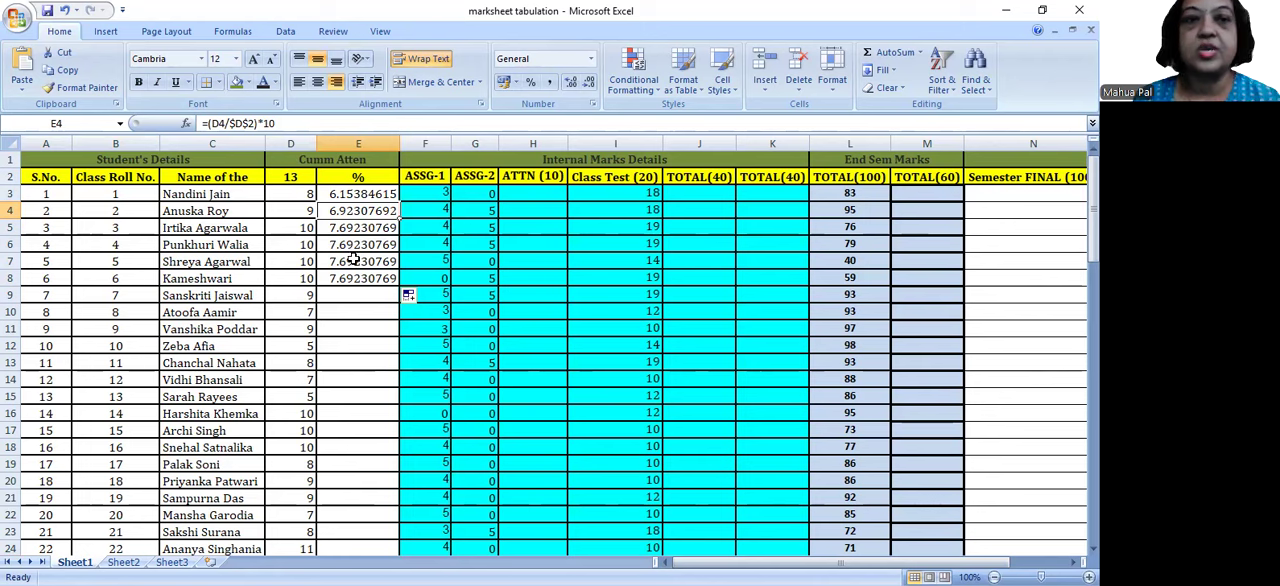
Step: Review the unrounded formula across E3:E8 and undo the fill below E3
{"action": "left_click_drag", "start_coordinate": [355, 194], "coordinate": [380, 276]}
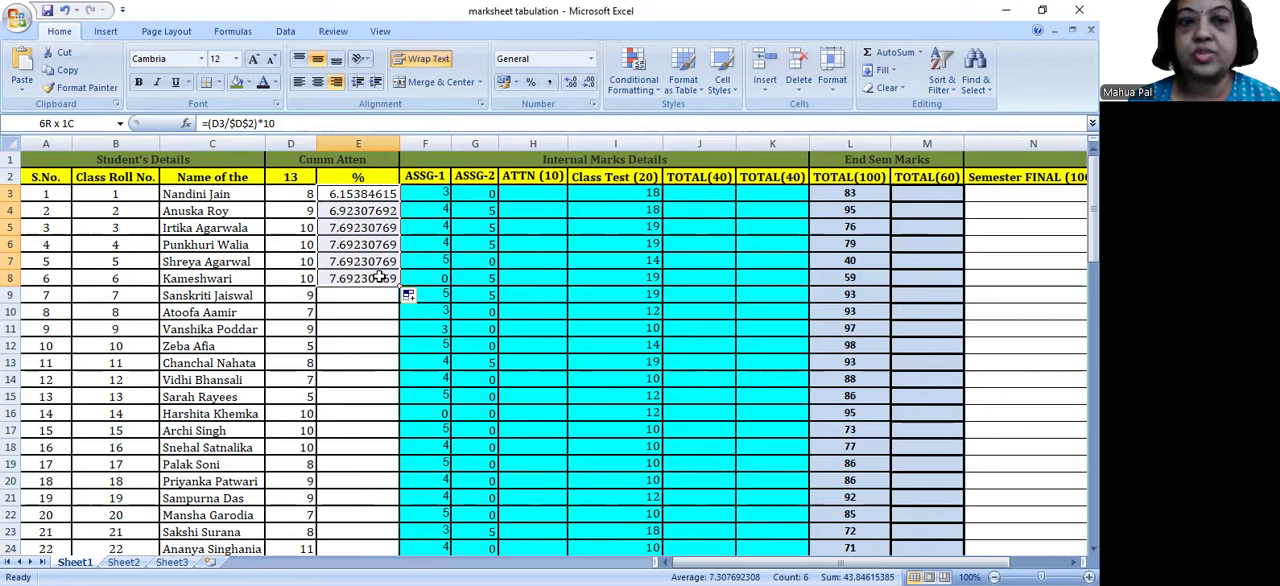
{"action": "left_click_drag", "start_coordinate": [380, 276], "coordinate": [380, 276]}
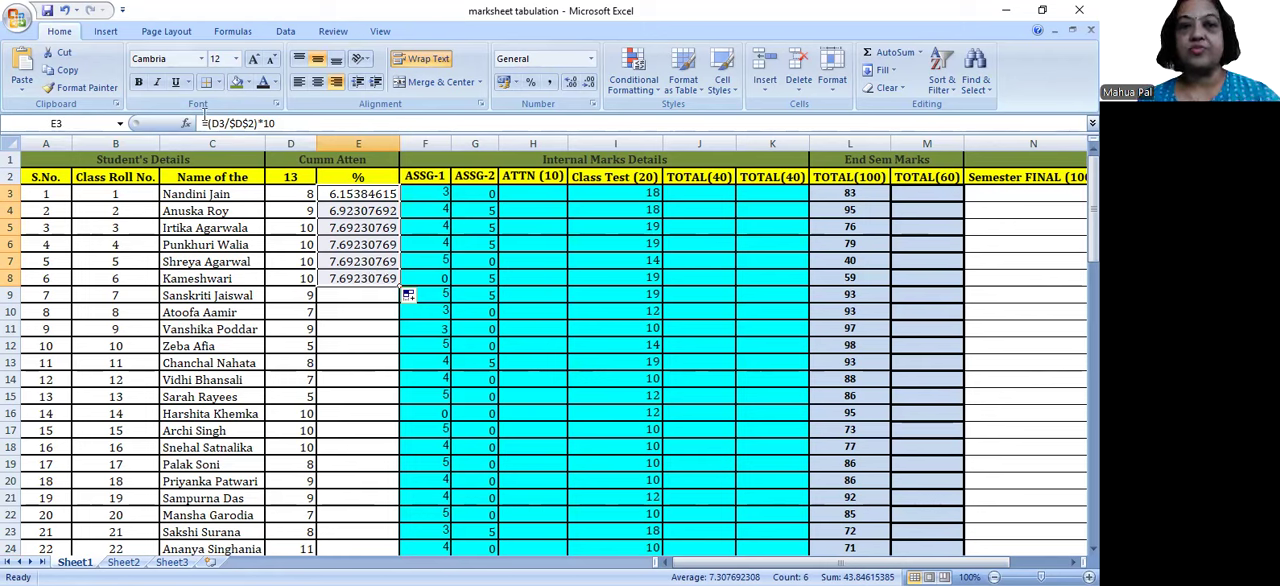
{"action": "left_click_drag", "start_coordinate": [207, 123], "coordinate": [278, 122]}
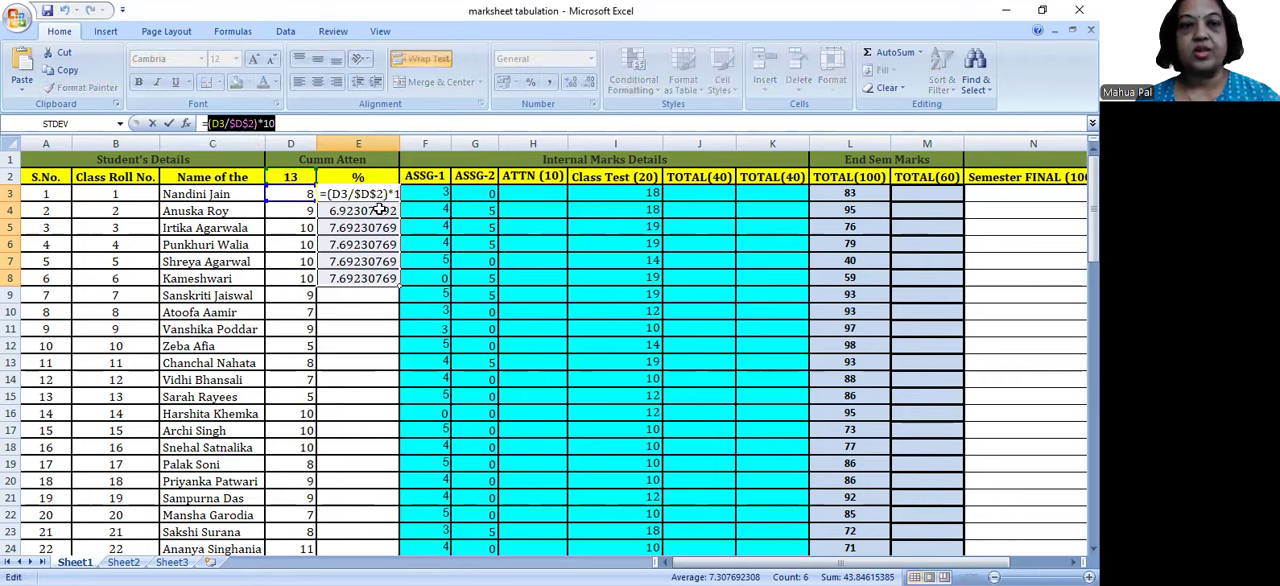
{"action": "key", "text": "Escape"}
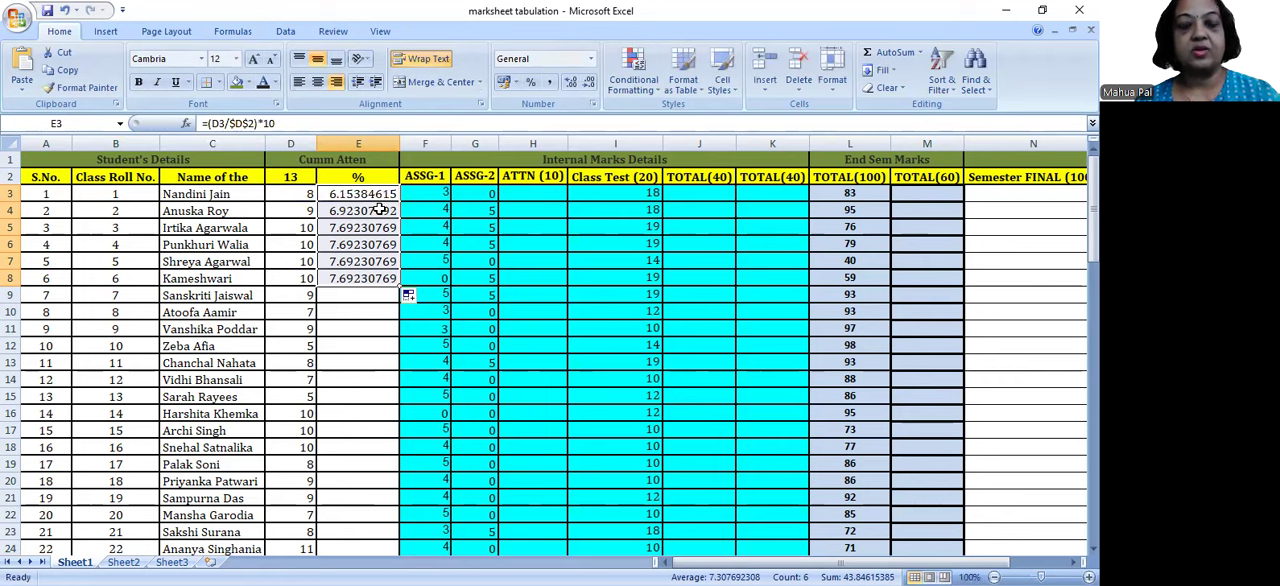
{"action": "key", "text": "ctrl+z"}
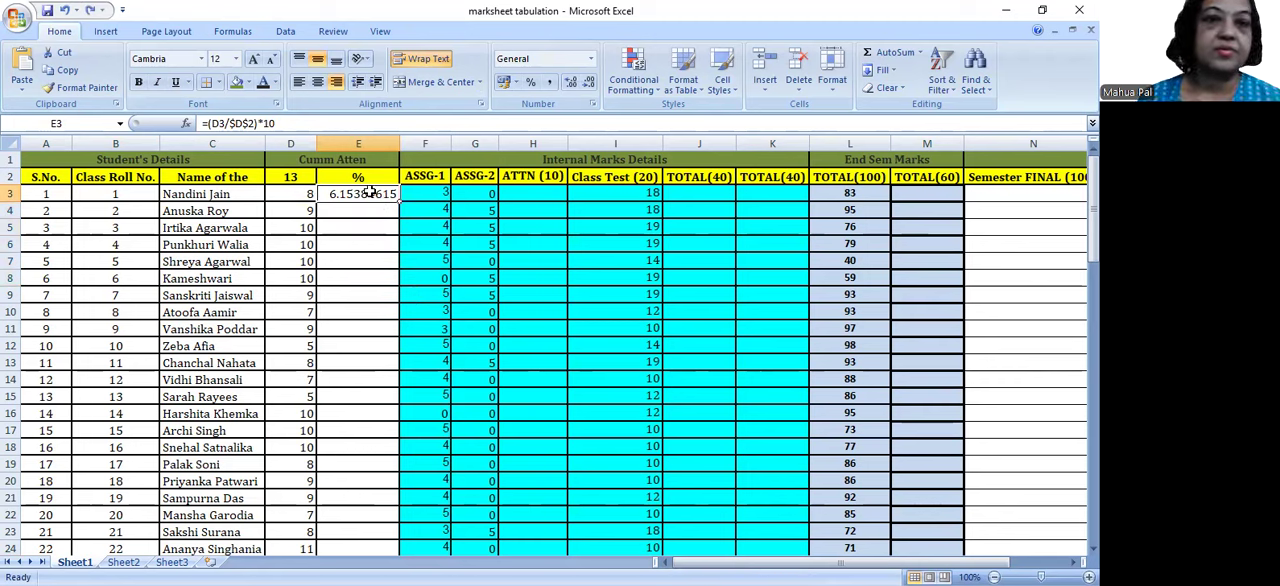
Step: Insert the ROUND function and its opening parenthesis before (D3/$D$2)*10 in the E3 formula
{"action": "left_click", "coordinate": [279, 123]}
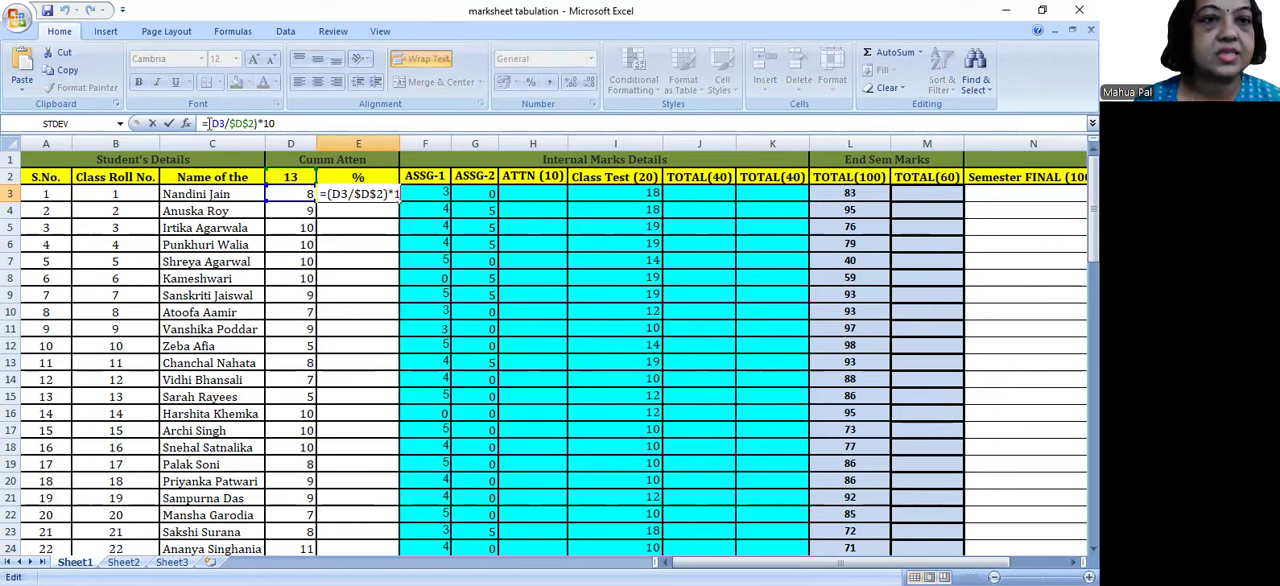
{"action": "left_click", "coordinate": [205, 123]}
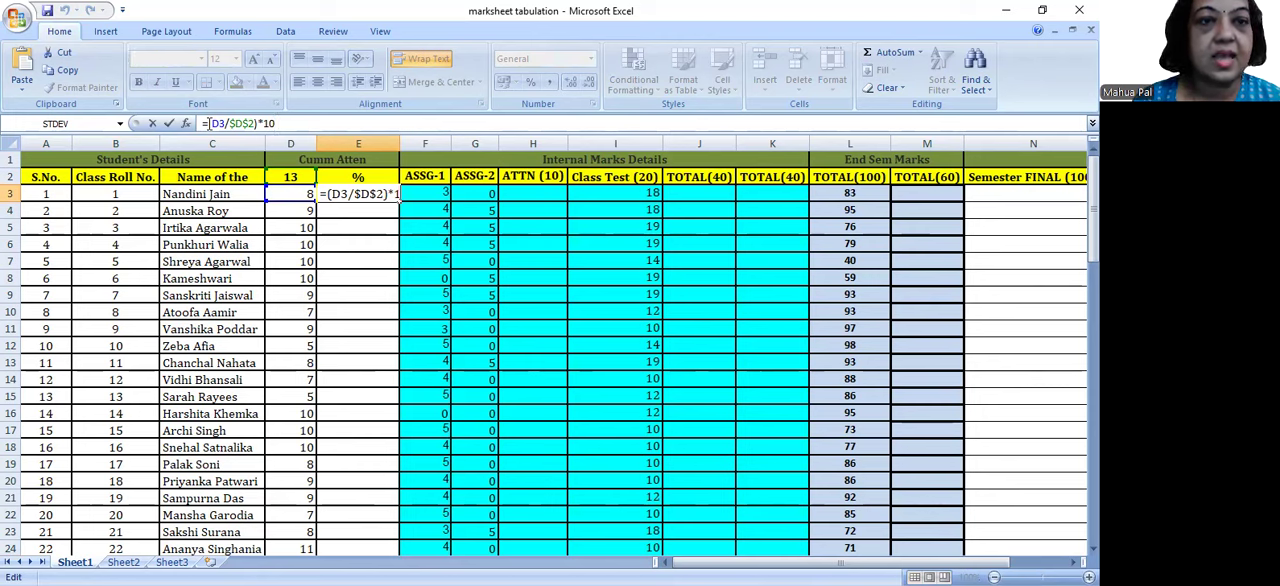
{"action": "type", "text": "r"}
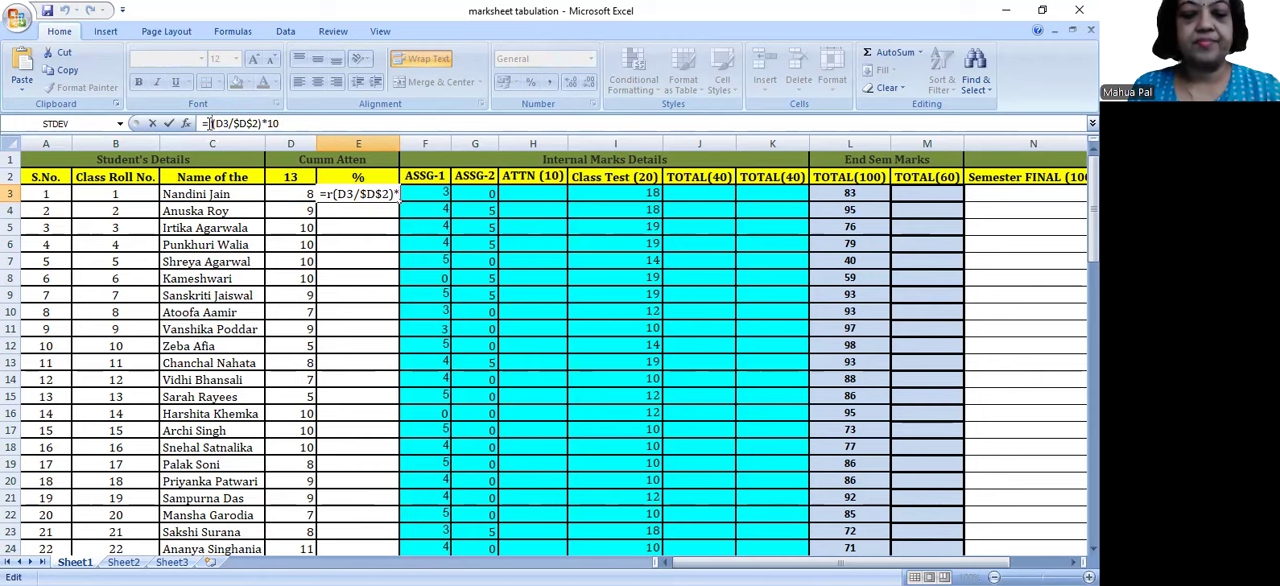
{"action": "type", "text": "ound"}
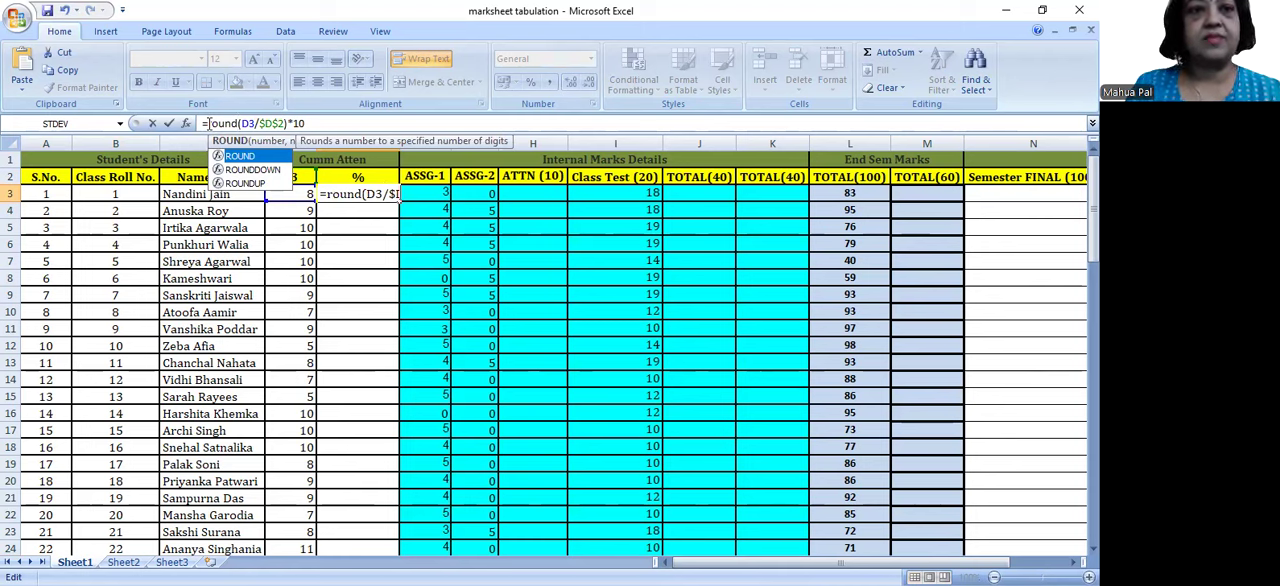
{"action": "type", "text": "("}
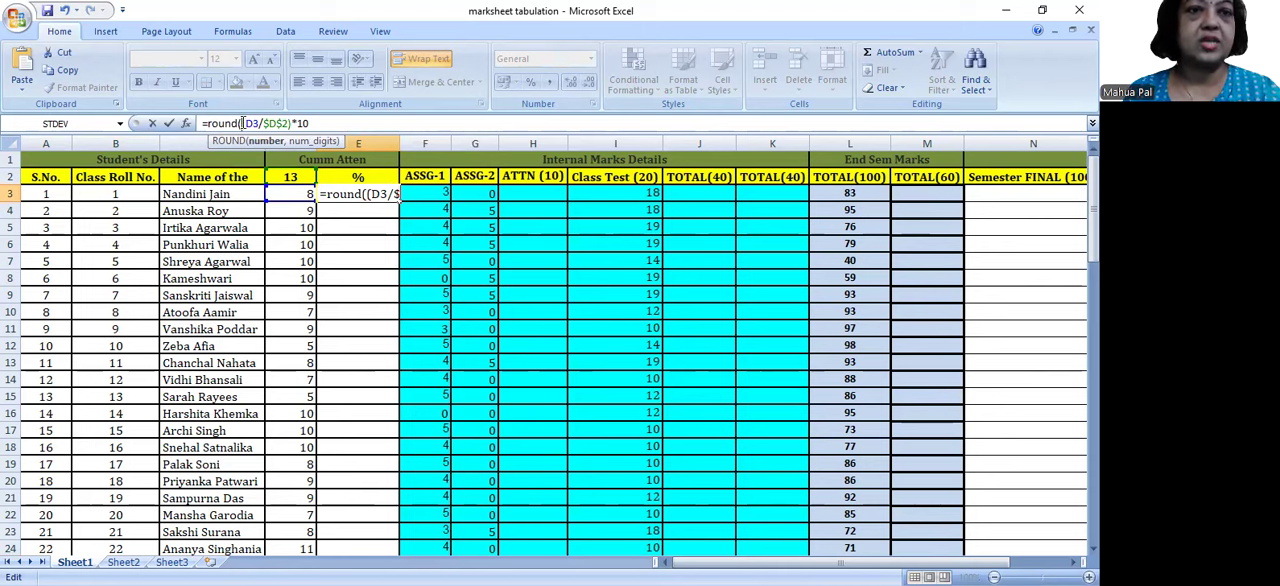
{"action": "left_click_drag", "start_coordinate": [238, 123], "coordinate": [203, 123]}
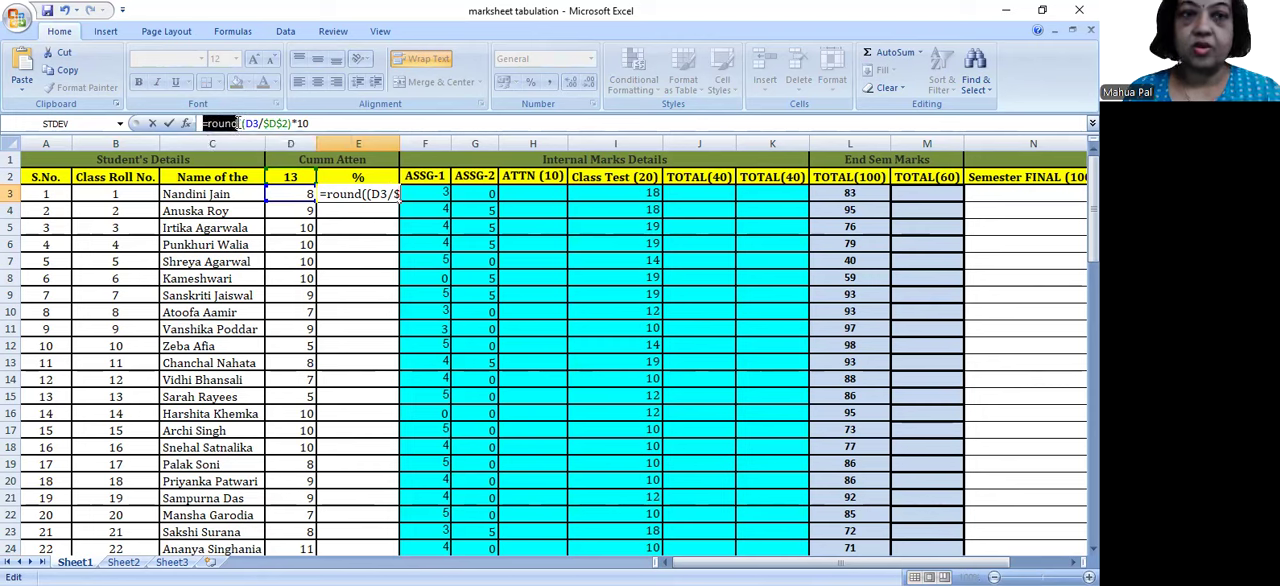
{"action": "left_click", "coordinate": [240, 123]}
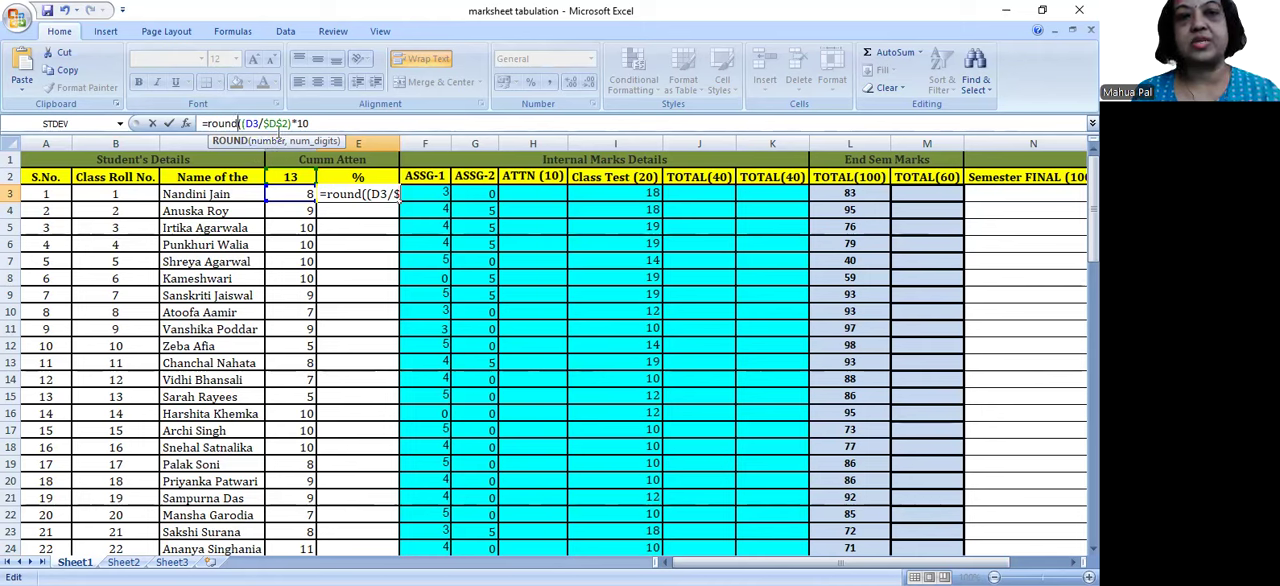
Step: Complete the ROUND formula in E3 with 0 as the number of digits, giving =ROUND((D3/$D$2)*10,0)
{"action": "left_click_drag", "start_coordinate": [245, 123], "coordinate": [310, 123]}
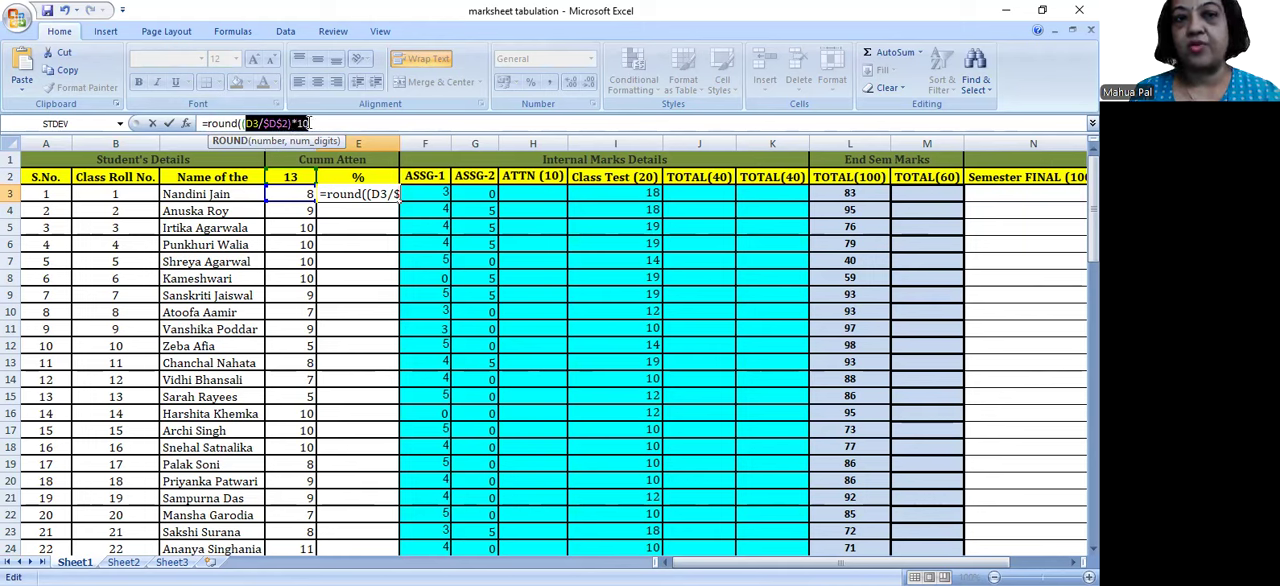
{"action": "left_click", "coordinate": [310, 123]}
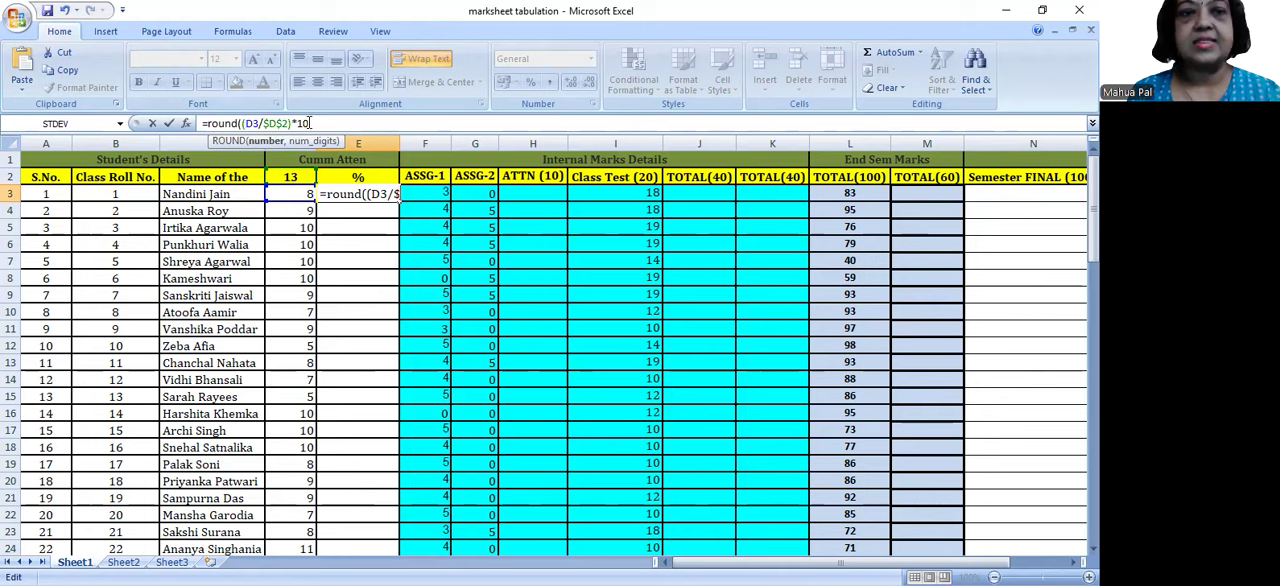
{"action": "type", "text": ","}
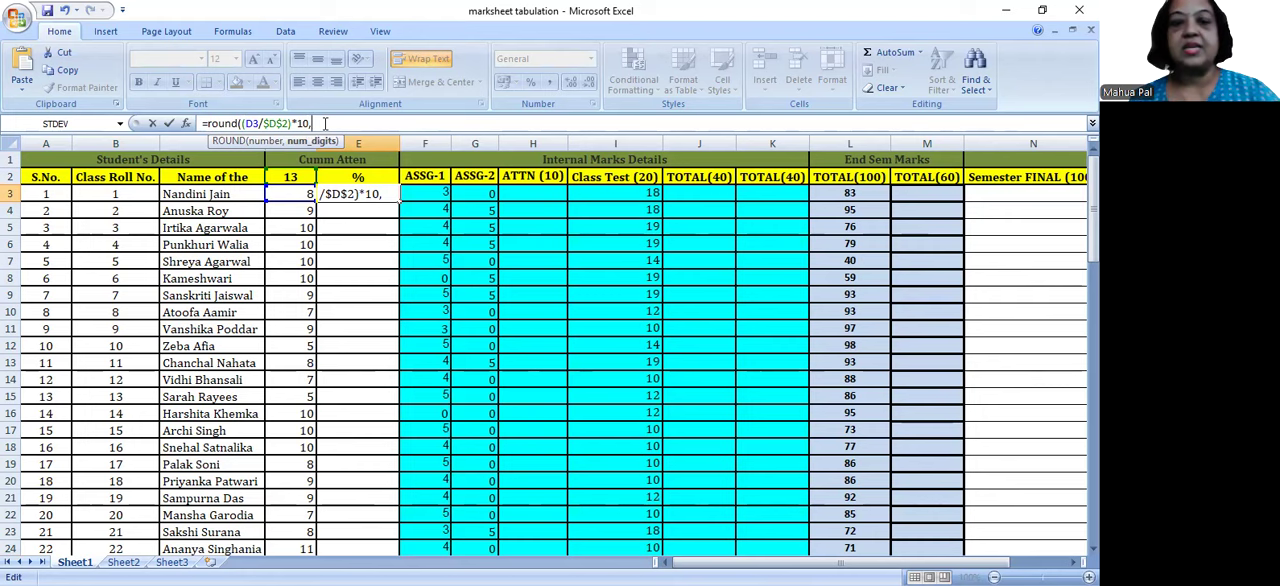
{"action": "type", "text": "0"}
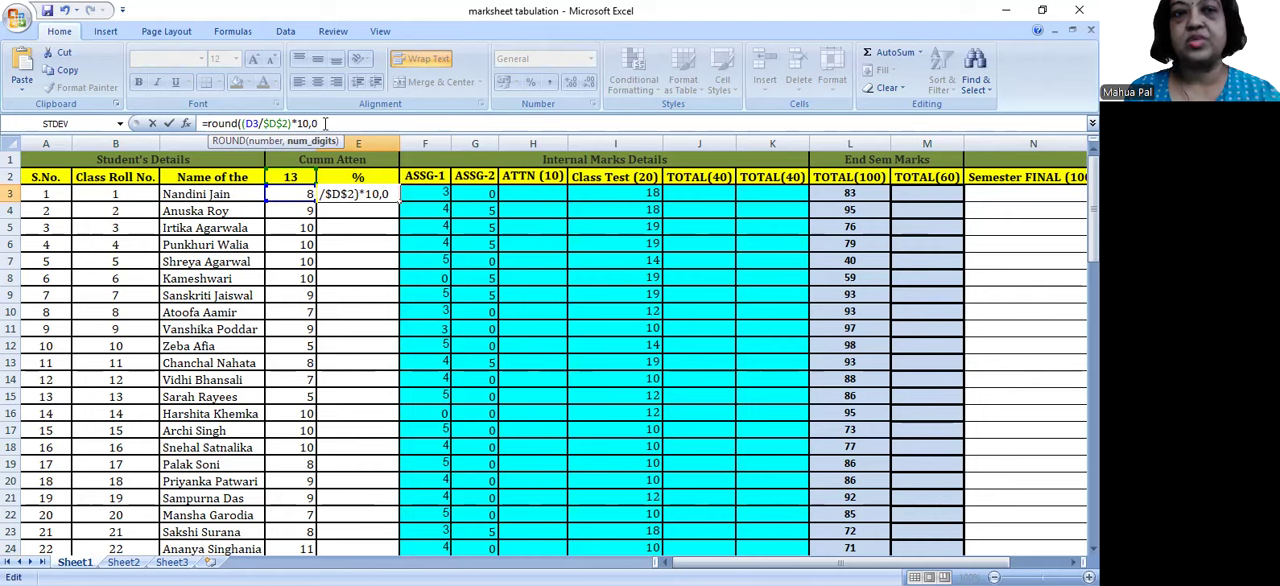
{"action": "type", "text": ")"}
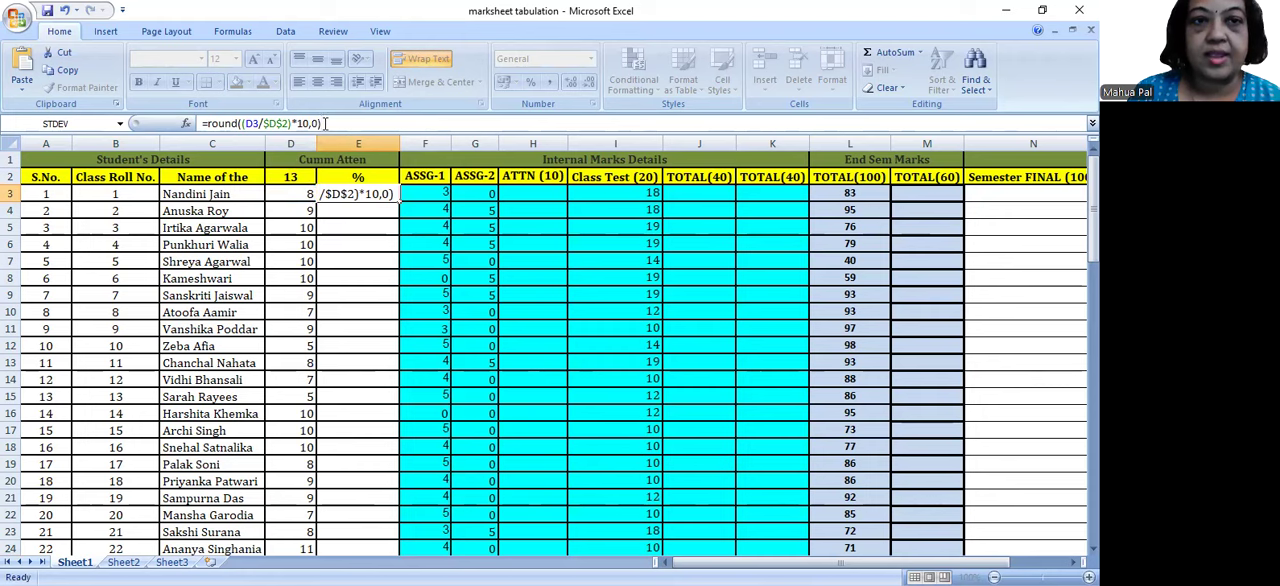
{"action": "key", "text": "Return"}
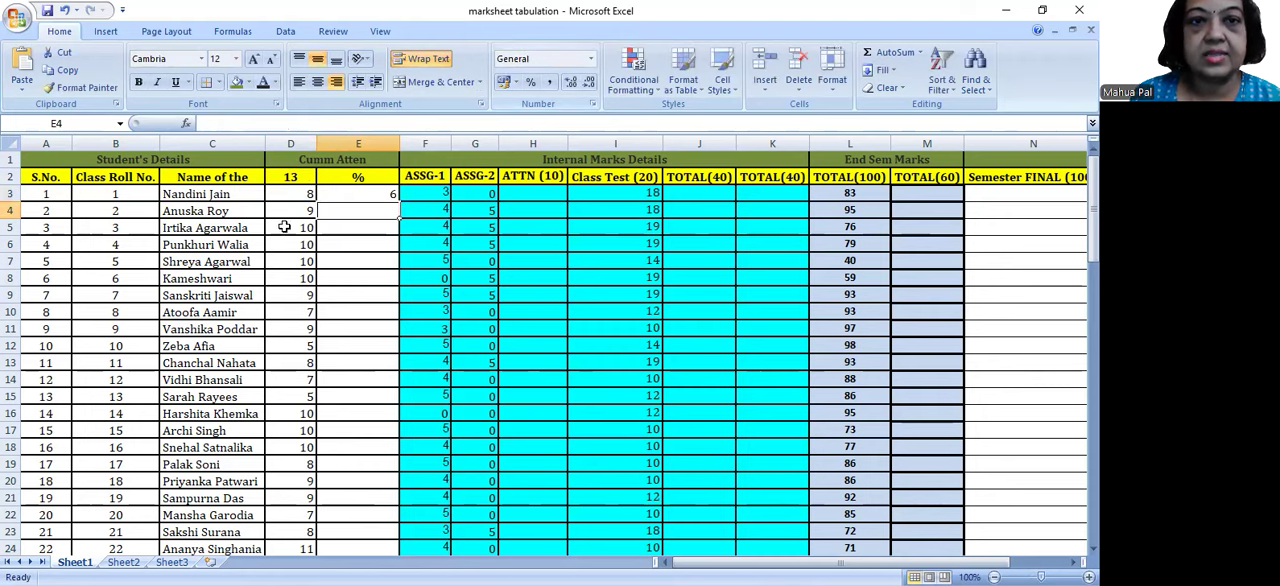
Step: Review the complete ROUND formula in E3, leaving it unedited
{"action": "left_click", "coordinate": [360, 194]}
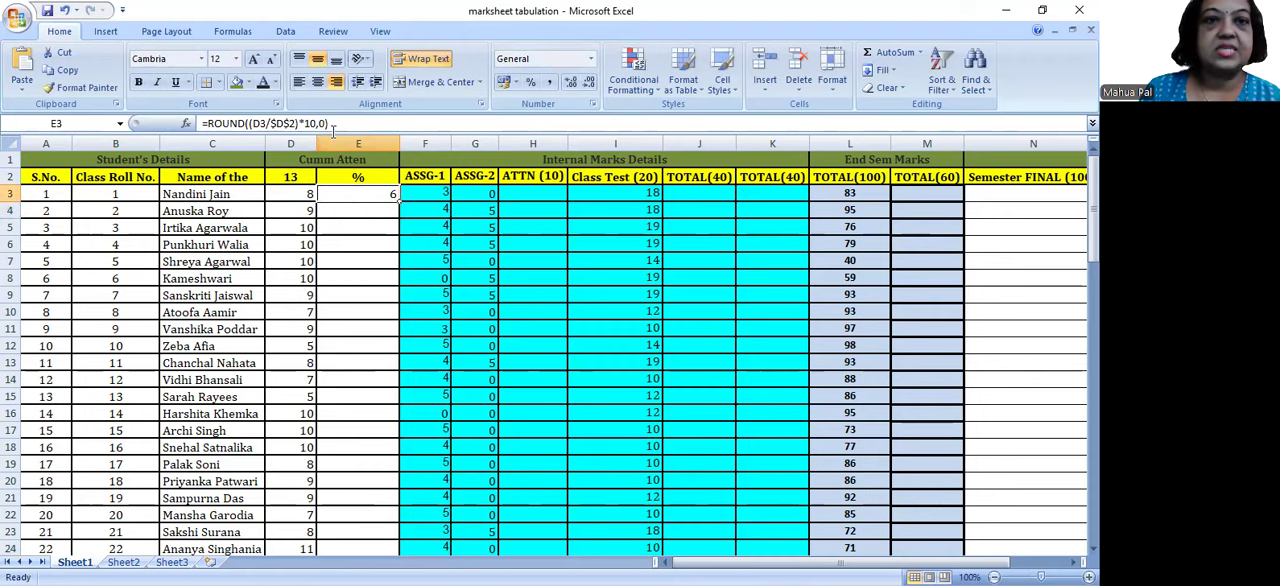
{"action": "left_click_drag", "start_coordinate": [332, 123], "coordinate": [183, 128]}
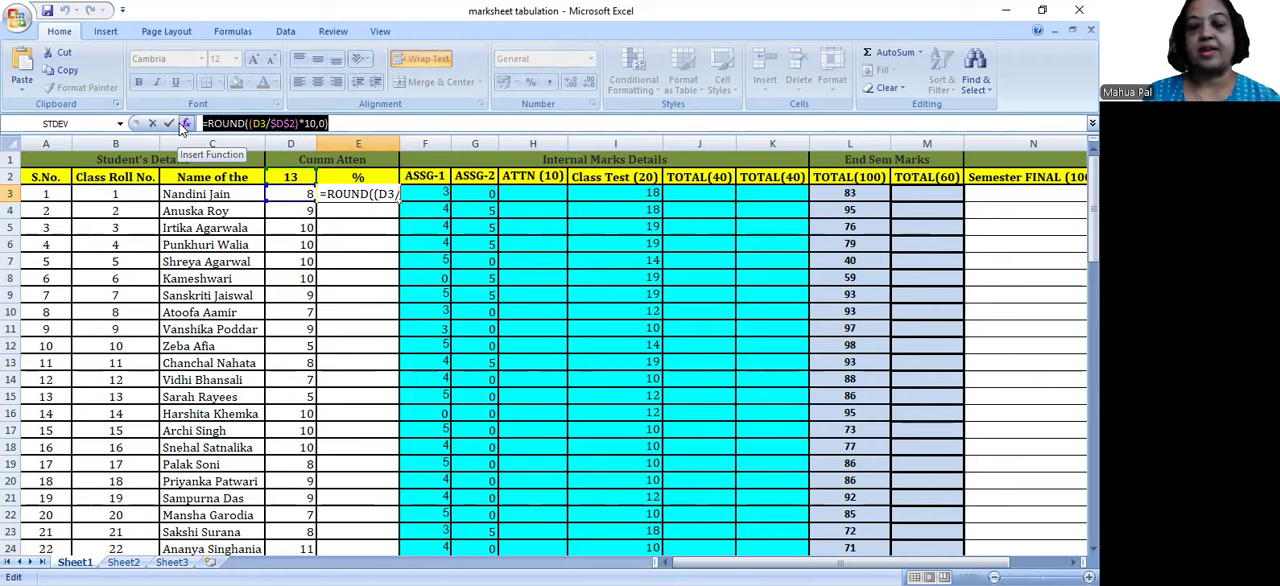
{"action": "key", "text": "Return"}
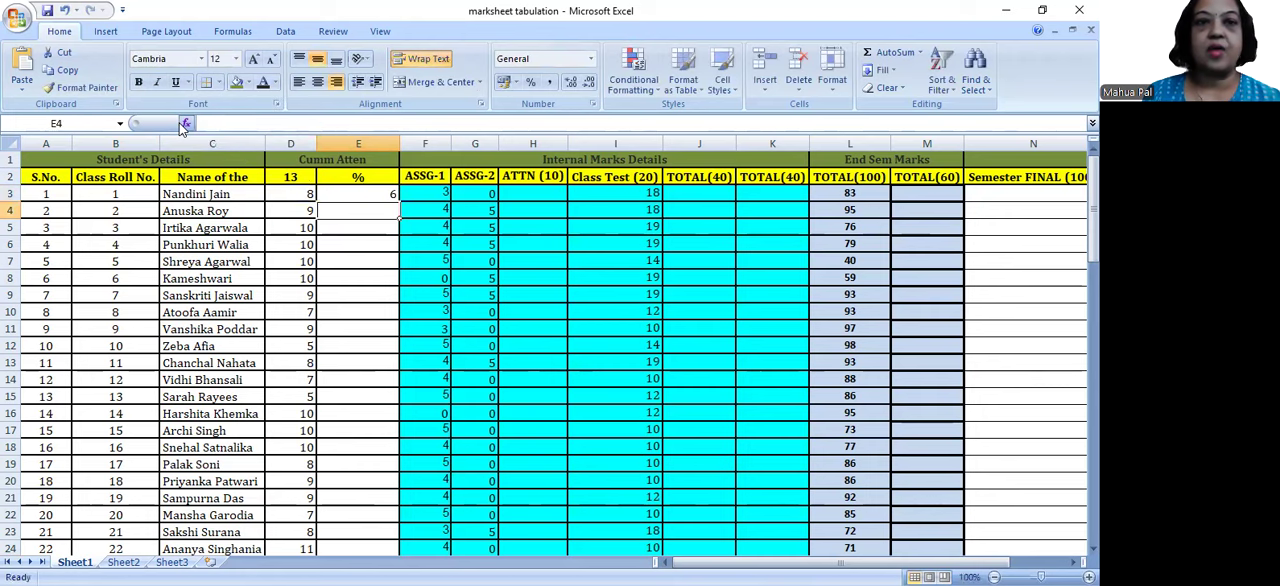
Step: Fill the E3 ROUND formula down to E82 and center the resulting scores
{"action": "left_click", "coordinate": [370, 195]}
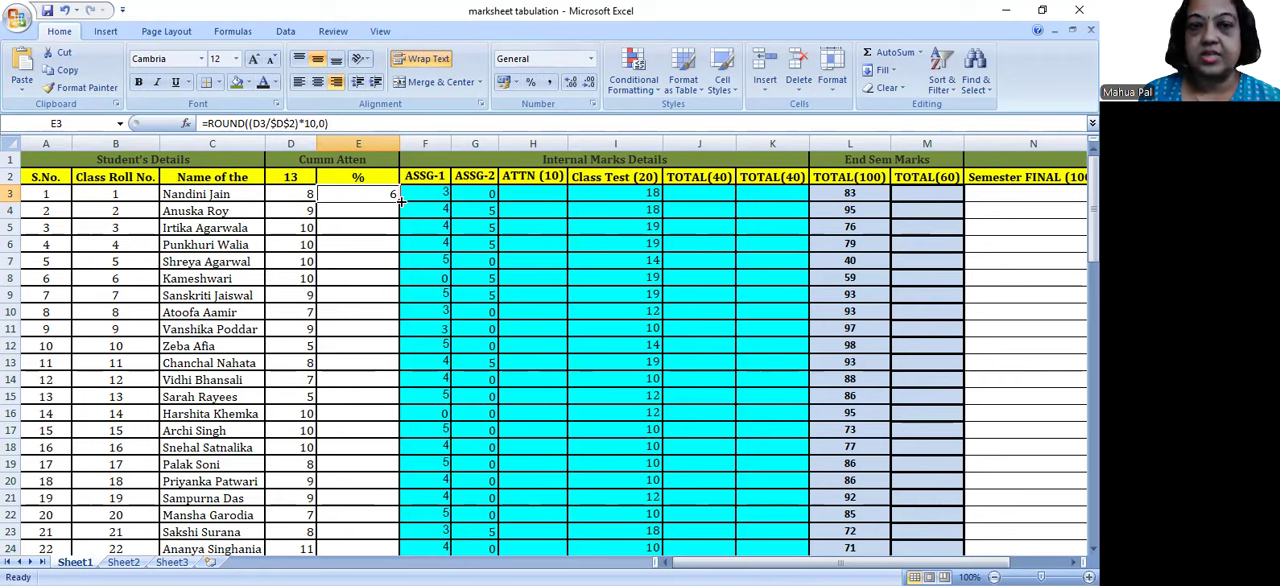
{"action": "left_click_drag", "start_coordinate": [399, 201], "coordinate": [374, 500]}
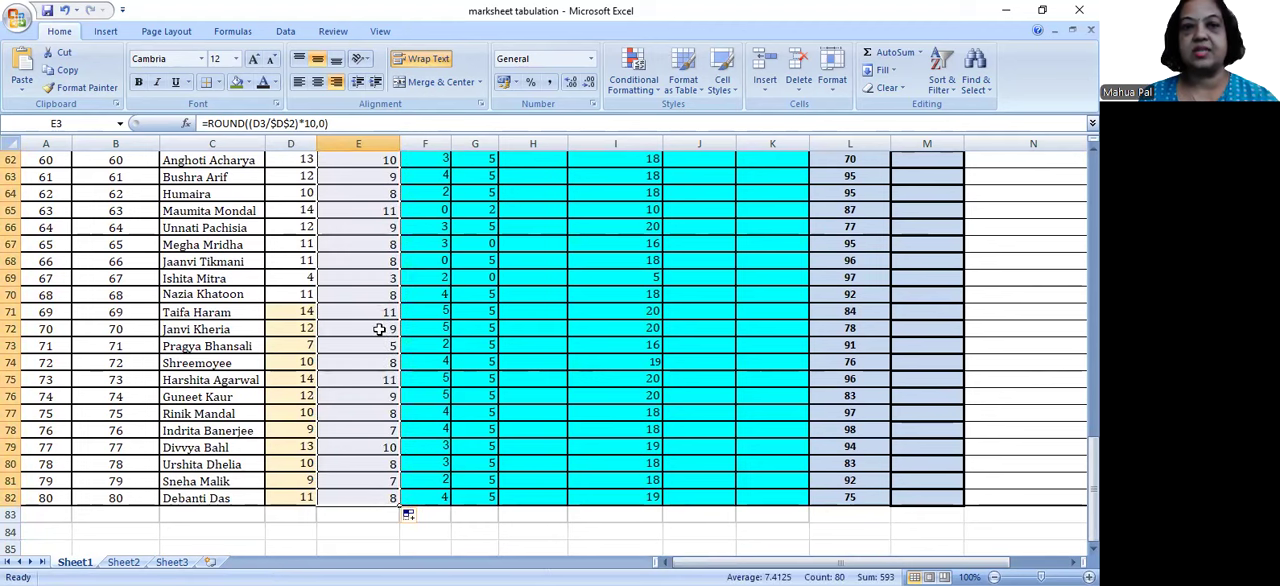
{"action": "left_click", "coordinate": [317, 84]}
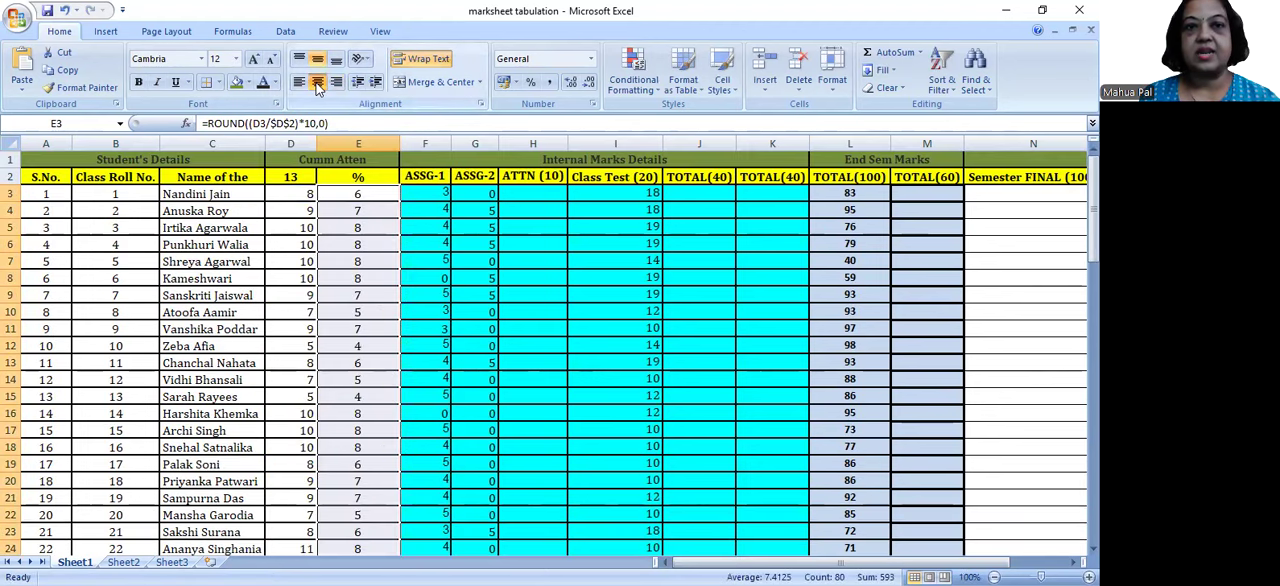
Step: Compare D3 and D4 with the E3 formula, examining its relative D3 reference and absolute $D$2 reference
{"action": "left_click", "coordinate": [296, 193]}
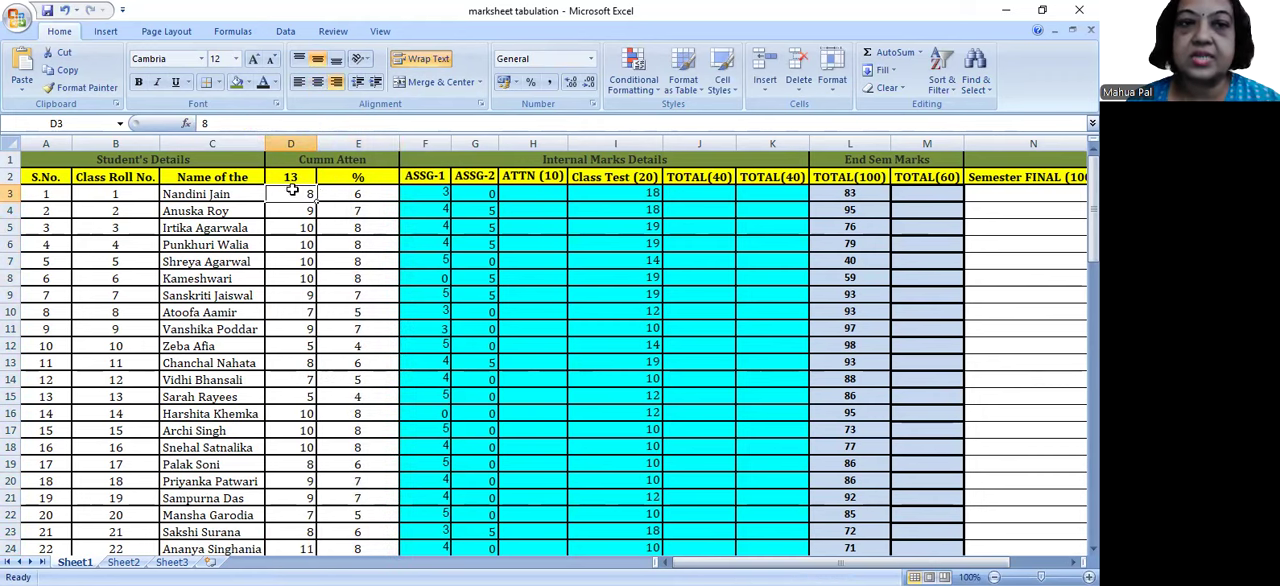
{"action": "left_click", "coordinate": [357, 191]}
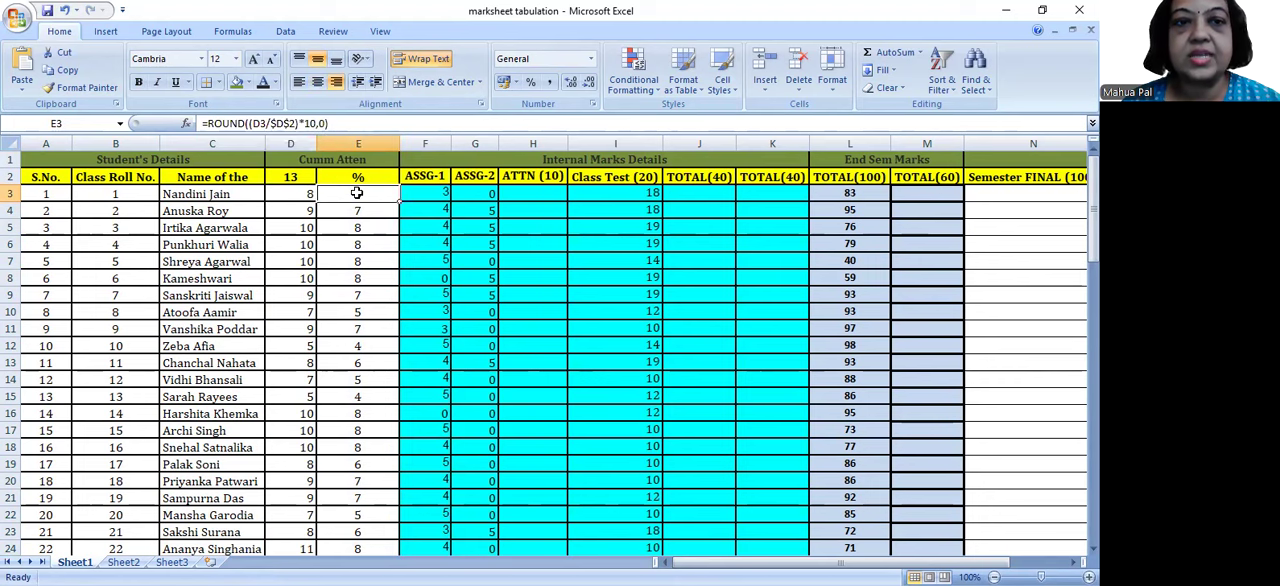
{"action": "left_click", "coordinate": [296, 207]}
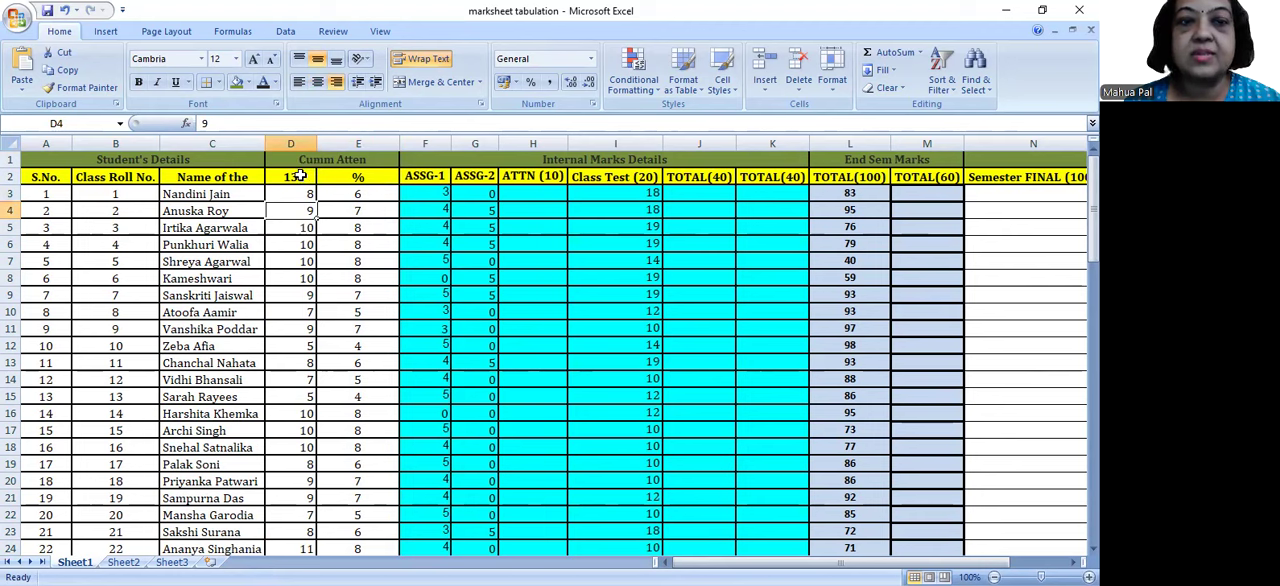
{"action": "left_click", "coordinate": [362, 195]}
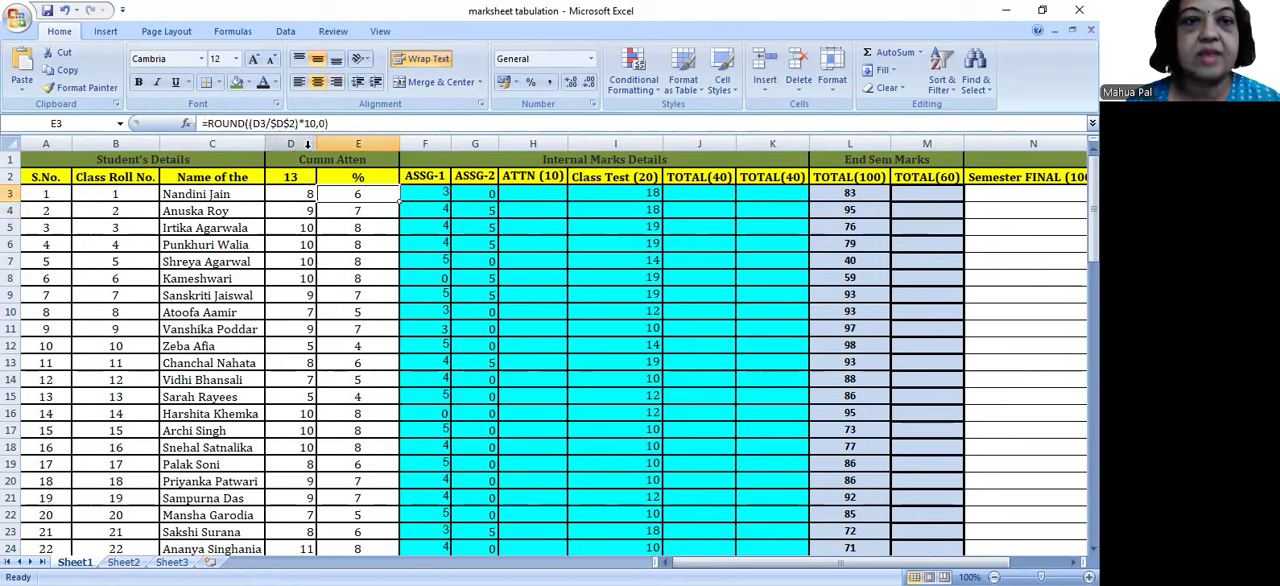
{"action": "left_click_drag", "start_coordinate": [295, 122], "coordinate": [268, 122]}
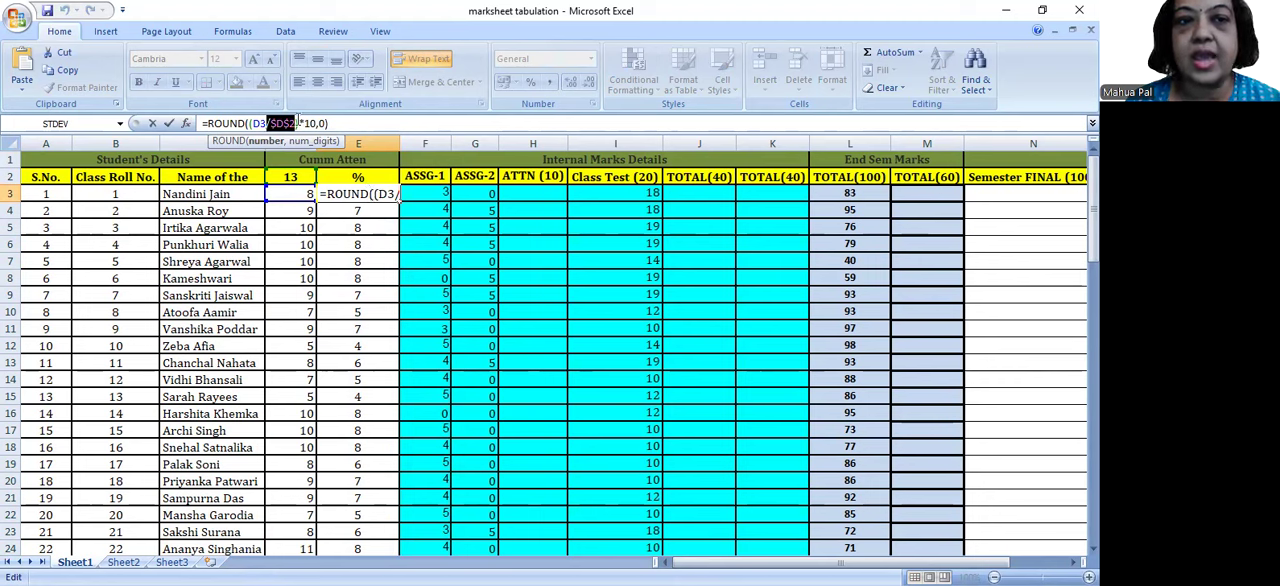
{"action": "left_click_drag", "start_coordinate": [296, 123], "coordinate": [269, 124]}
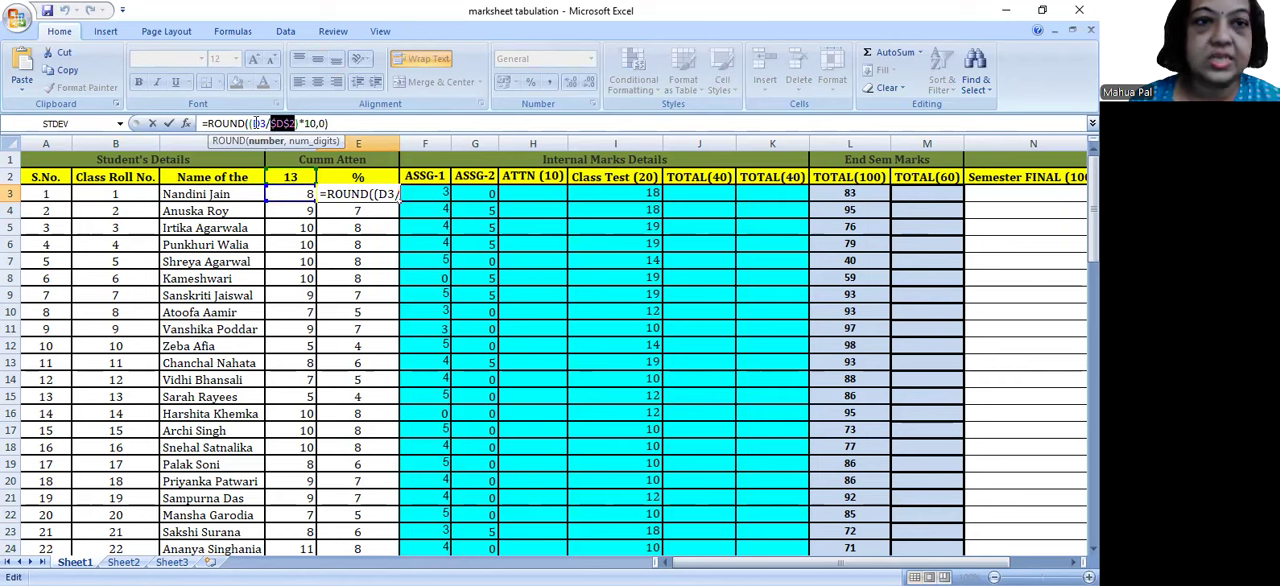
{"action": "double_click", "coordinate": [257, 123]}
{"action": "left_click_drag", "start_coordinate": [270, 123], "coordinate": [298, 123]}
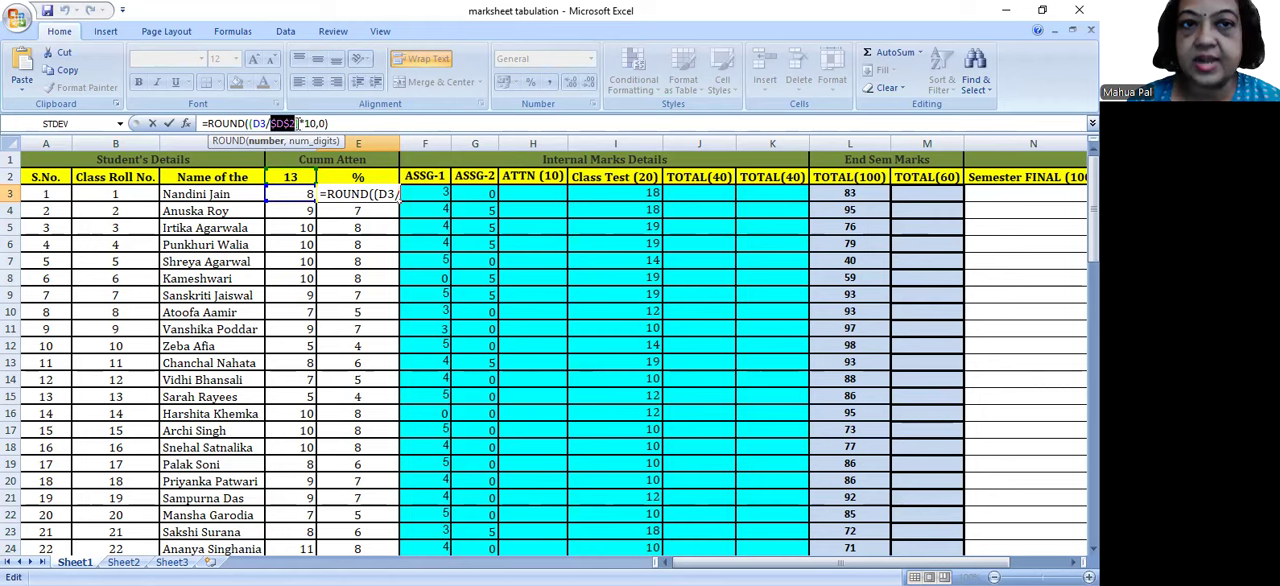
{"action": "left_click", "coordinate": [343, 123]}
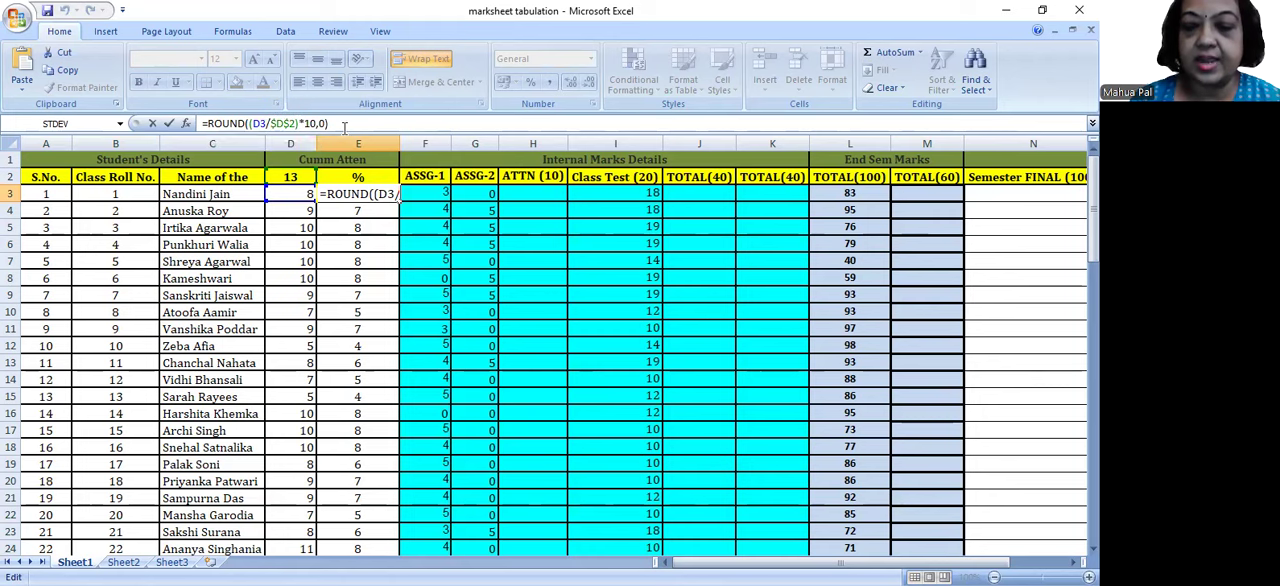
{"action": "key", "text": "Return"}
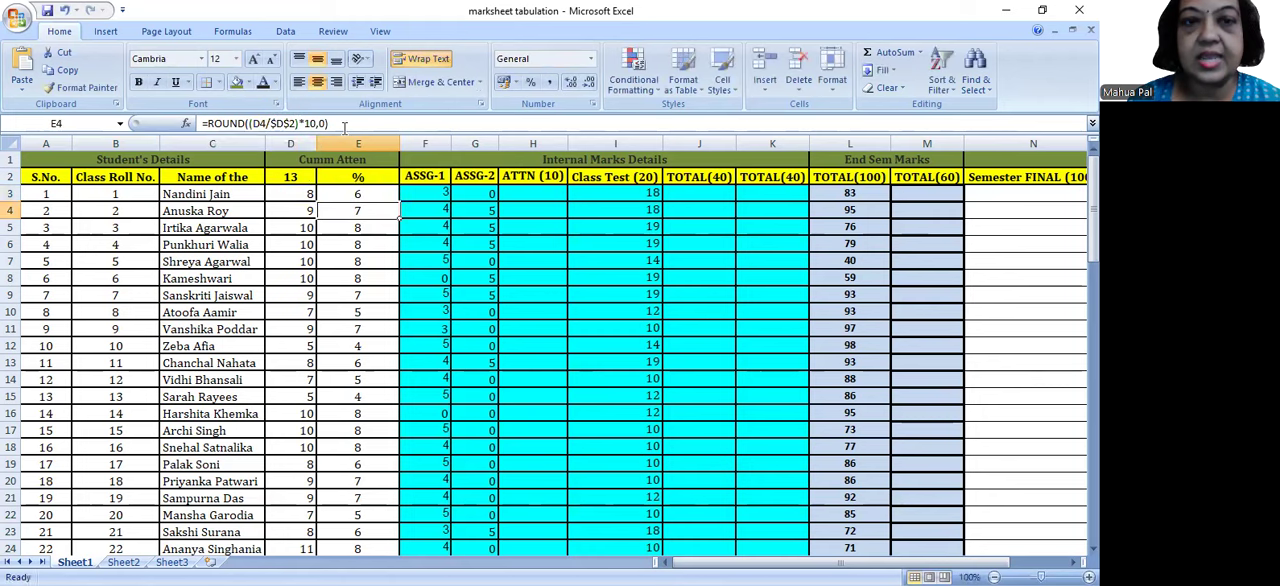
Step: Inspect the copied formulas in E4 and E5, comparing their relative D4 and D5 references with the fixed $D$2
{"action": "left_click", "coordinate": [268, 123]}
{"action": "left_click_drag", "start_coordinate": [268, 123], "coordinate": [257, 123]}
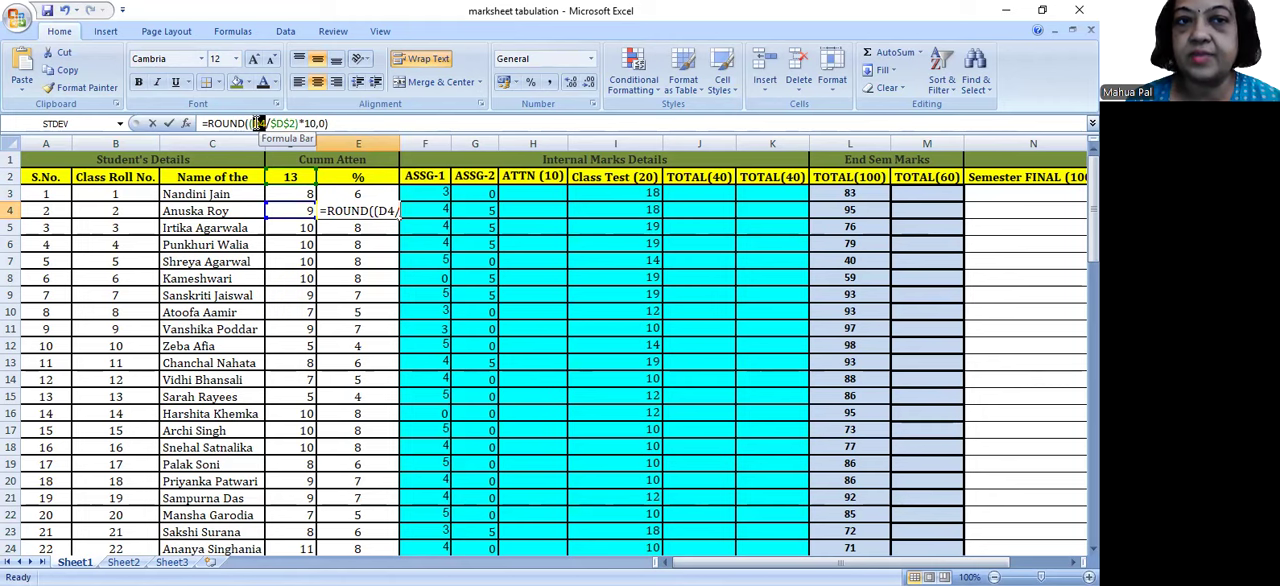
{"action": "left_click", "coordinate": [289, 123]}
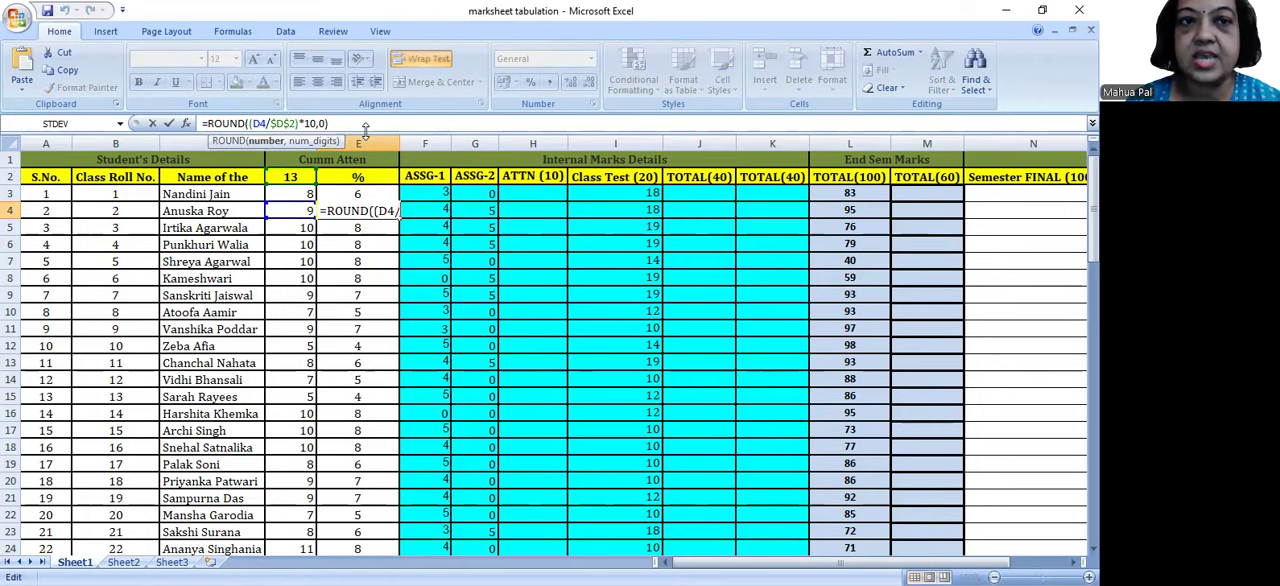
{"action": "key", "text": "Return"}
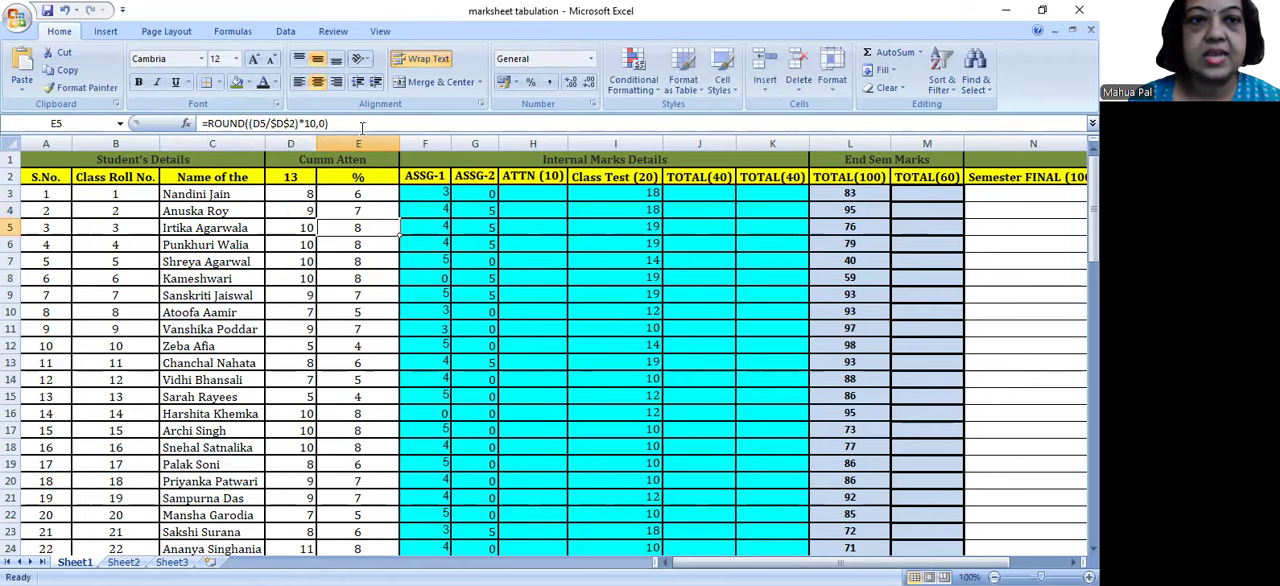
{"action": "left_click_drag", "start_coordinate": [268, 123], "coordinate": [298, 123]}
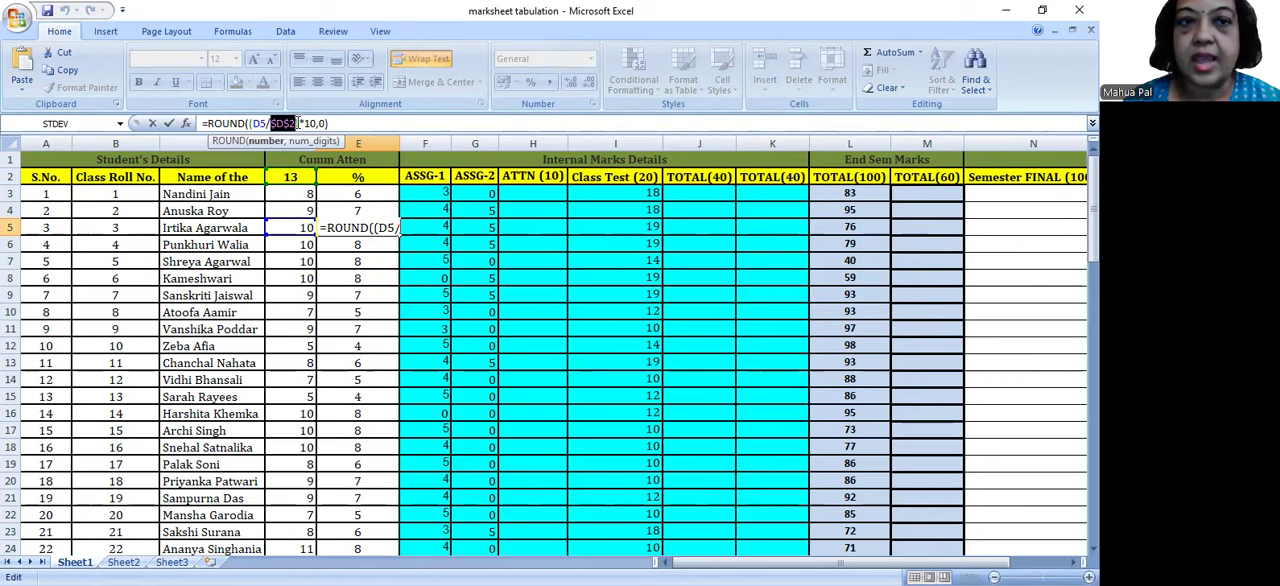
{"action": "left_click", "coordinate": [347, 123]}
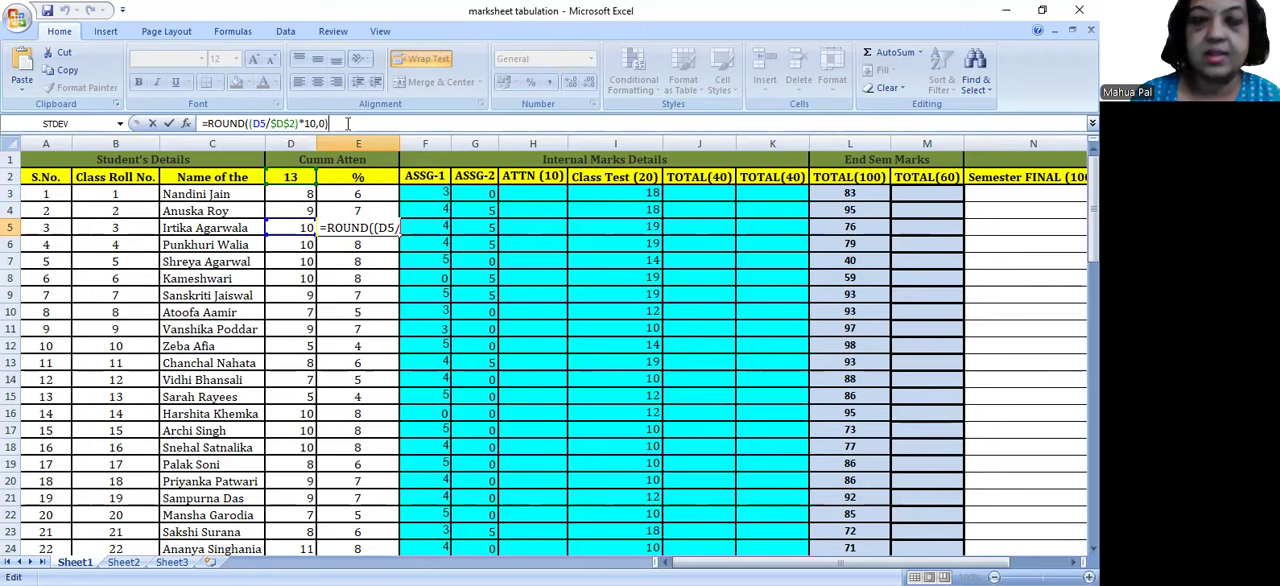
{"action": "key", "text": "Return"}
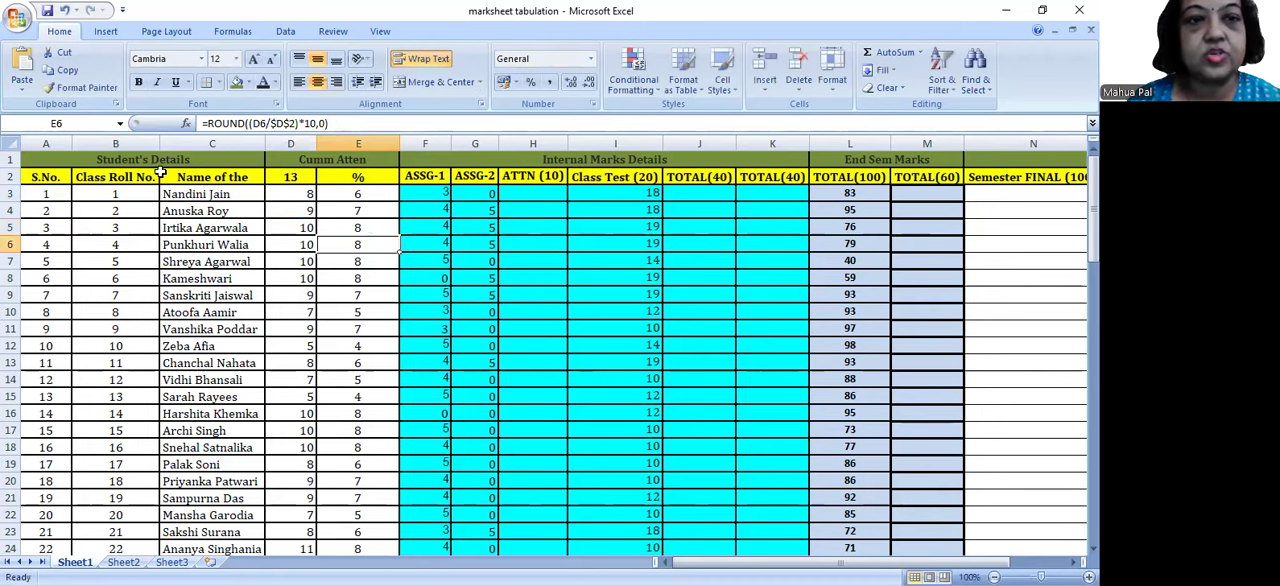
Step: Set the total classes value in D2 to 15 to test the dependent attendance scores
{"action": "left_click", "coordinate": [295, 178]}
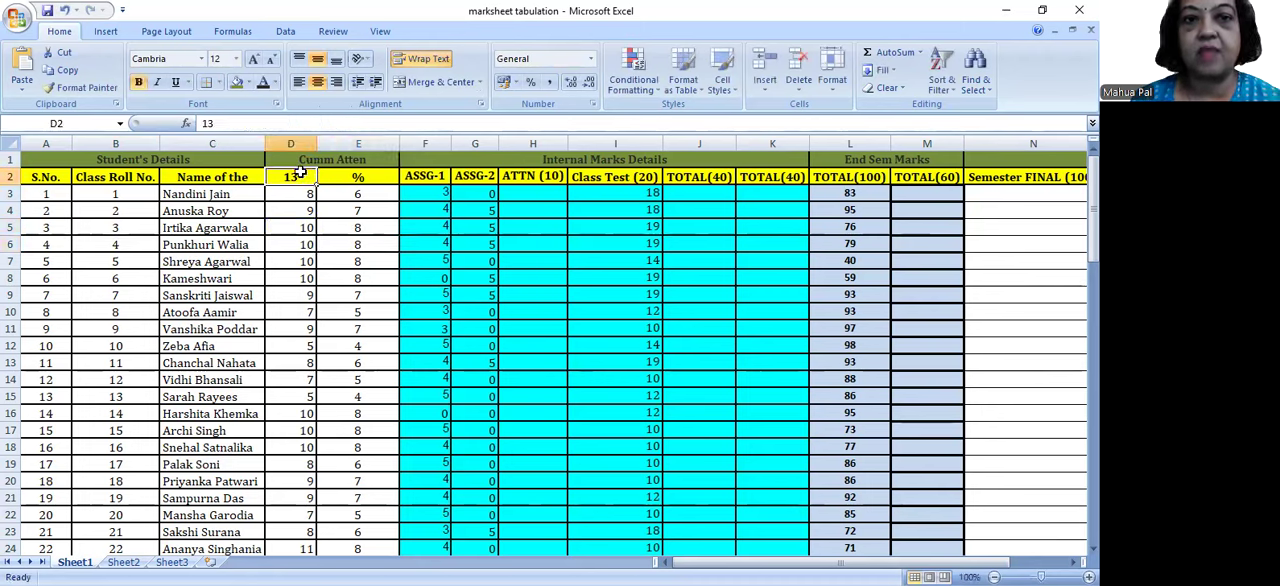
{"action": "double_click", "coordinate": [300, 177]}
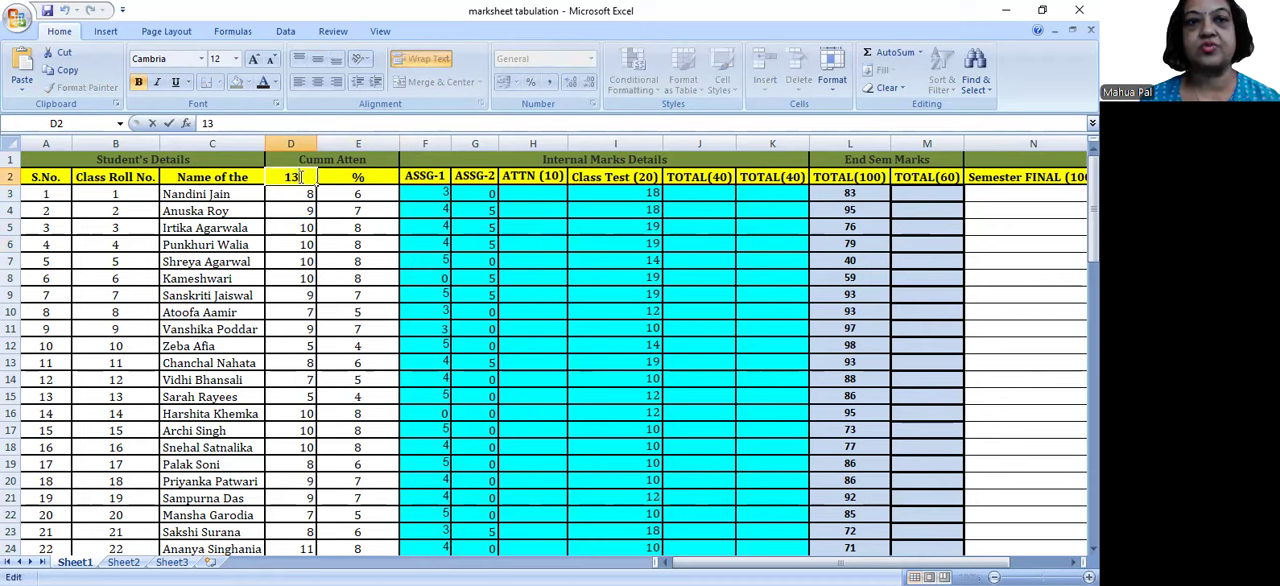
{"action": "key", "text": "BackSpace"}
{"action": "type", "text": "5"}
{"action": "key", "text": "Return"}
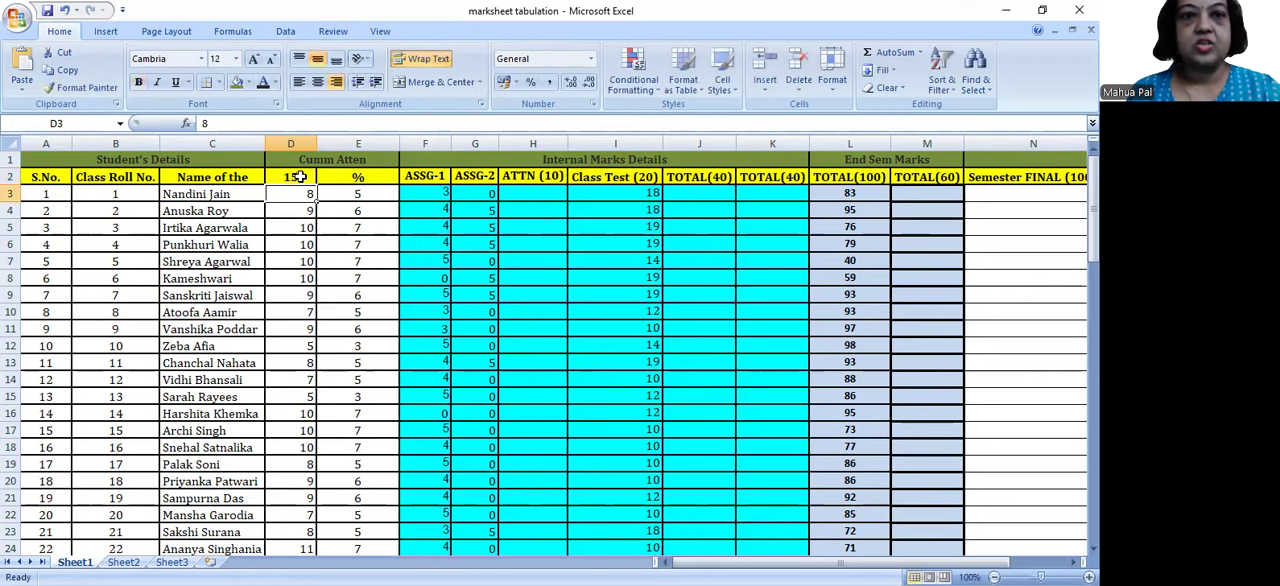
Step: Review the recalculated scores in E3:E13 and the $D$2 reference in the E3 formula
{"action": "left_click_drag", "start_coordinate": [378, 194], "coordinate": [368, 368]}
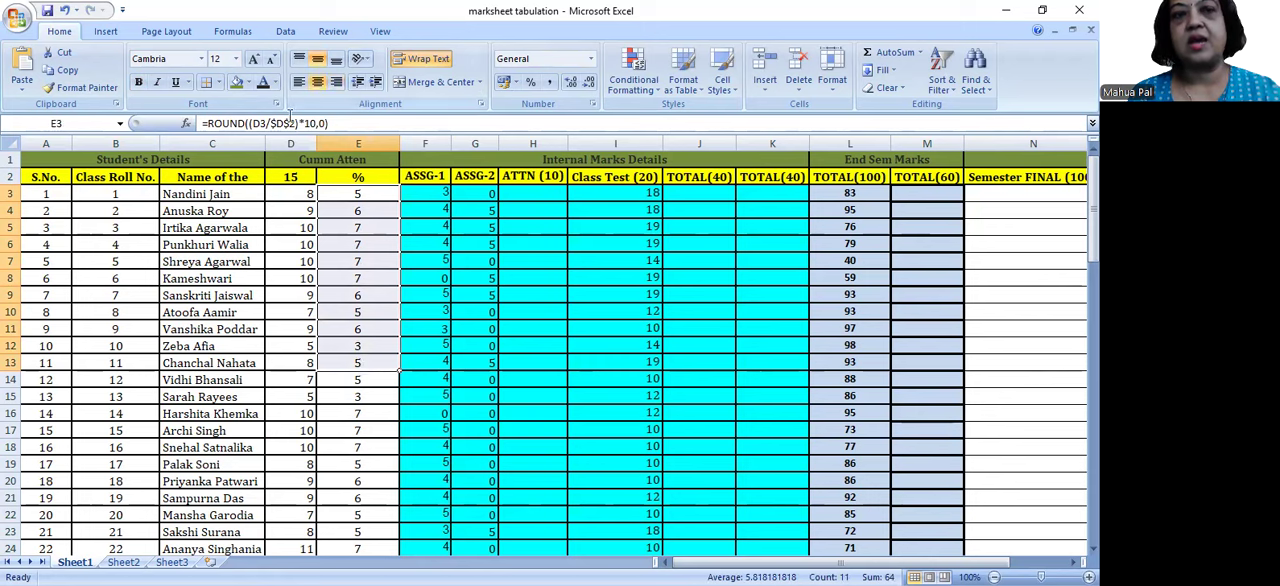
{"action": "left_click_drag", "start_coordinate": [299, 123], "coordinate": [271, 123]}
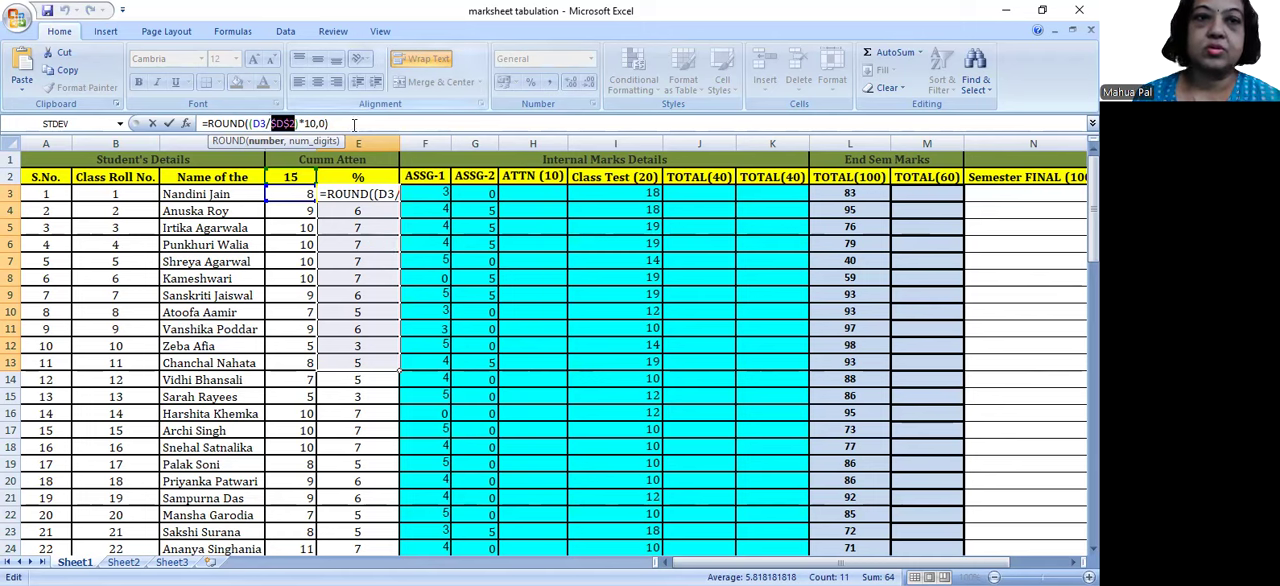
{"action": "key", "text": "Return"}
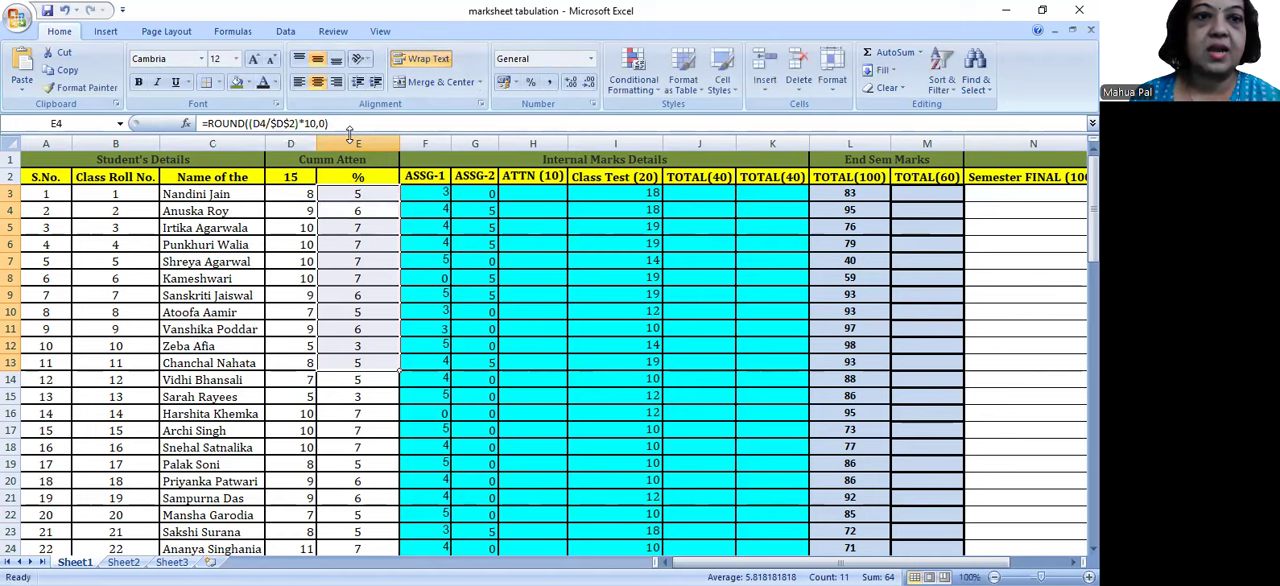
Step: Set the total classes value in D2 back to 13
{"action": "left_click", "coordinate": [285, 175]}
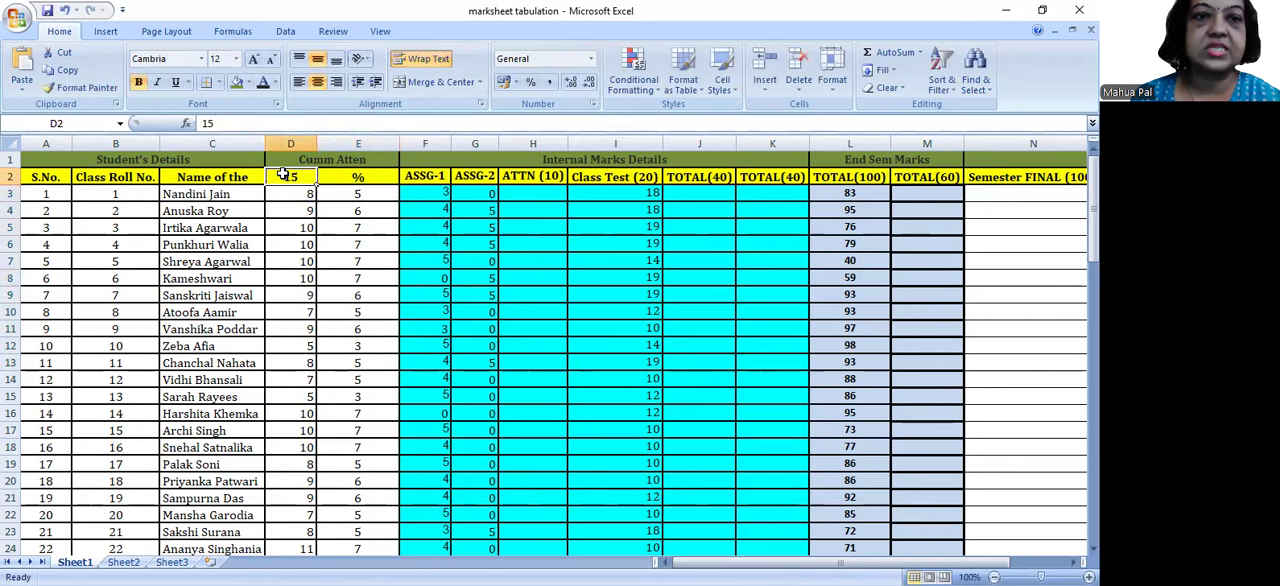
{"action": "type", "text": "13"}
{"action": "key", "text": "Return"}
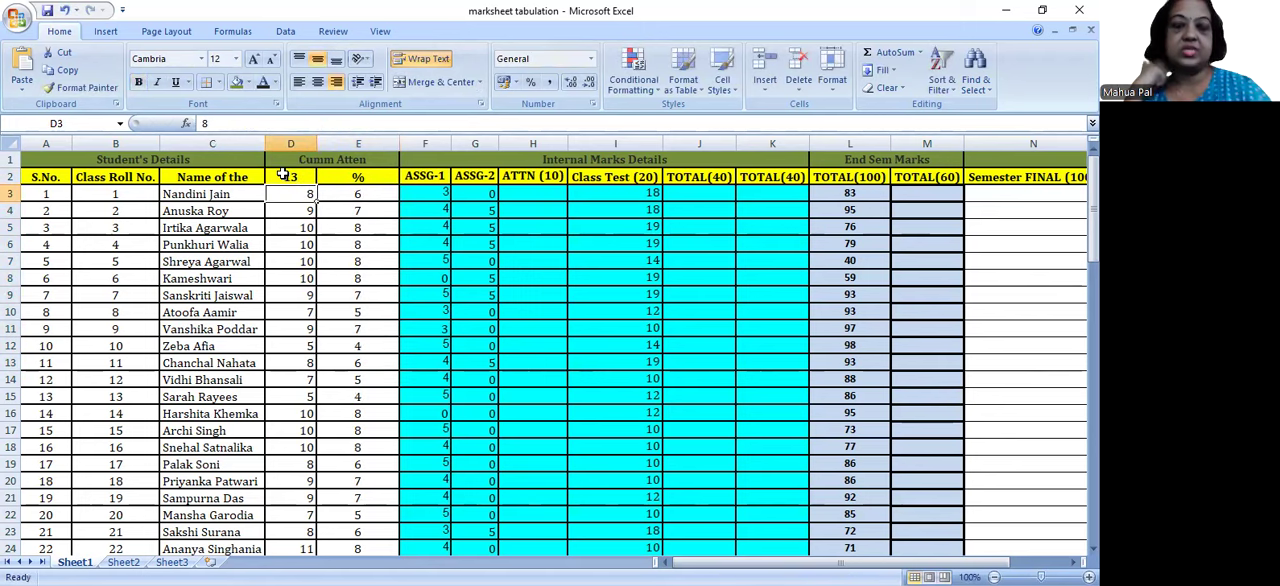
Step: Replace the ROUND function in the E3 attendance formula with FLOOR
{"action": "left_click", "coordinate": [358, 192]}
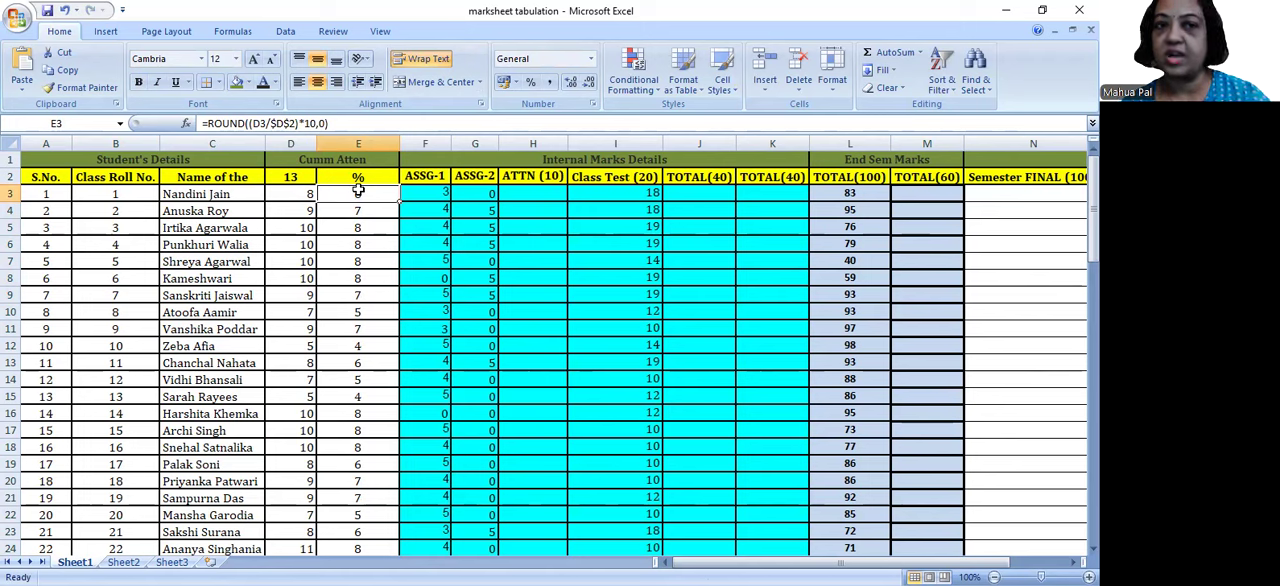
{"action": "left_click", "coordinate": [246, 123]}
{"action": "left_click_drag", "start_coordinate": [246, 123], "coordinate": [208, 123]}
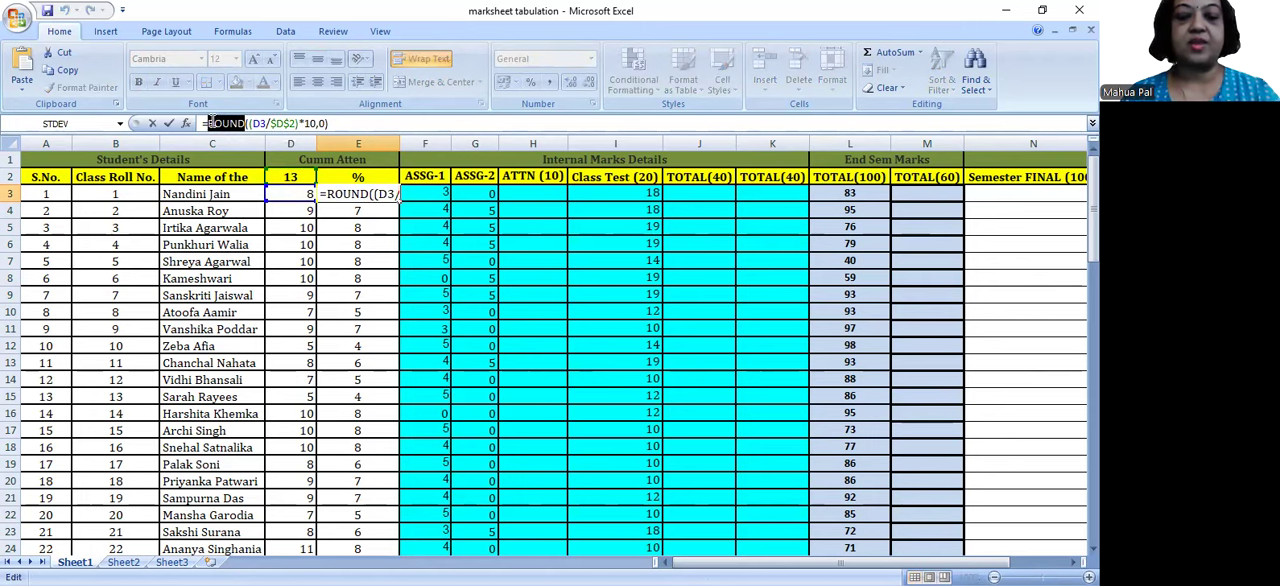
{"action": "type", "text": "floo"}
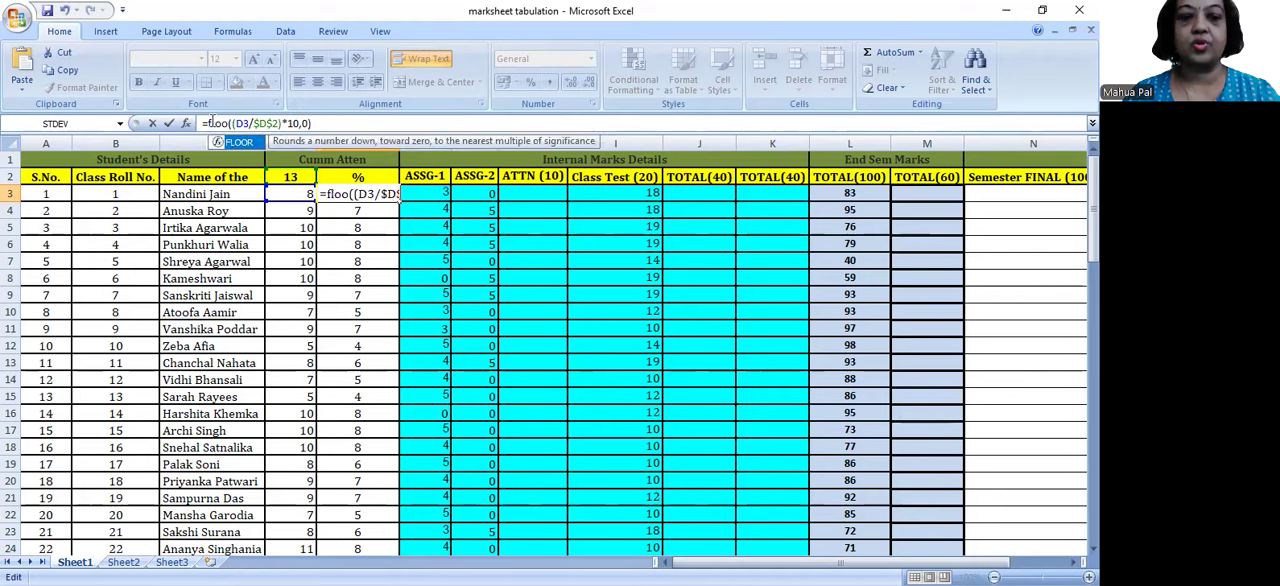
{"action": "type", "text": "r"}
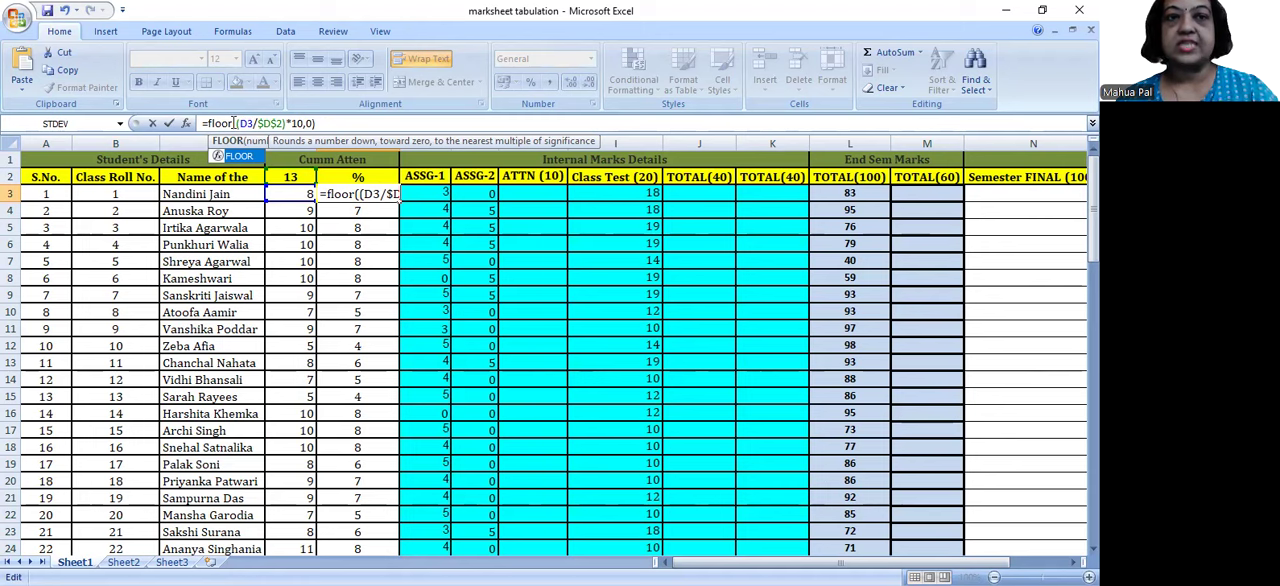
Step: Set the significance argument of the E3 FLOOR formula to 1 and enter =FLOOR((D3/$D$2)*10,1)
{"action": "left_click_drag", "start_coordinate": [210, 122], "coordinate": [233, 122]}
{"action": "left_click", "coordinate": [234, 122]}
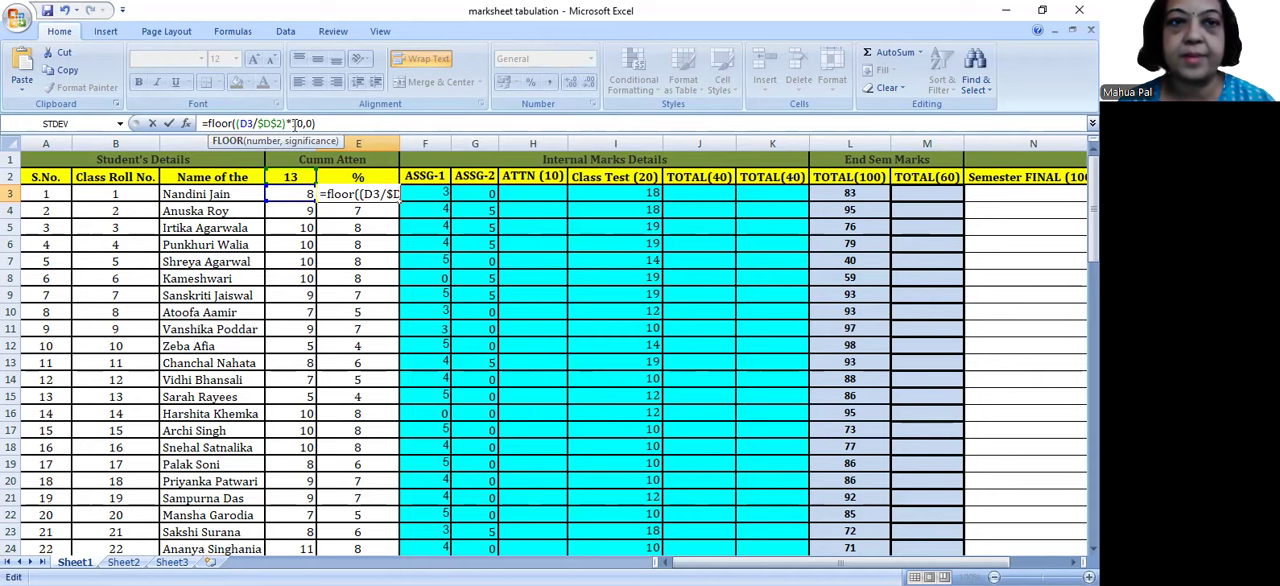
{"action": "left_click_drag", "start_coordinate": [302, 123], "coordinate": [240, 123]}
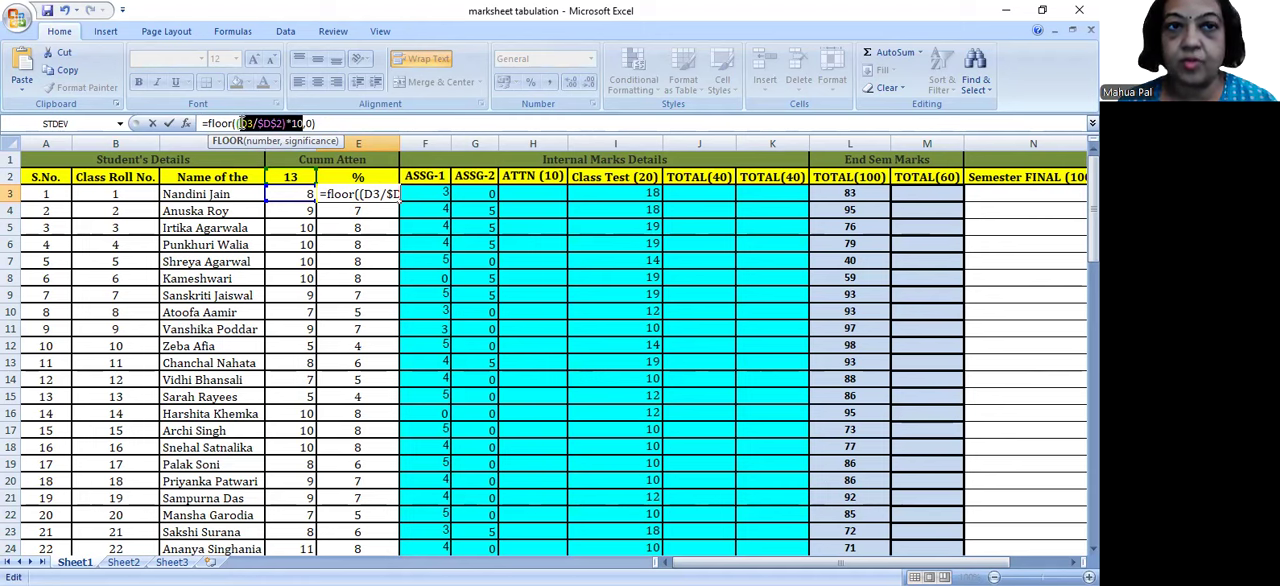
{"action": "left_click", "coordinate": [307, 123]}
{"action": "left_click_drag", "start_coordinate": [312, 124], "coordinate": [308, 124]}
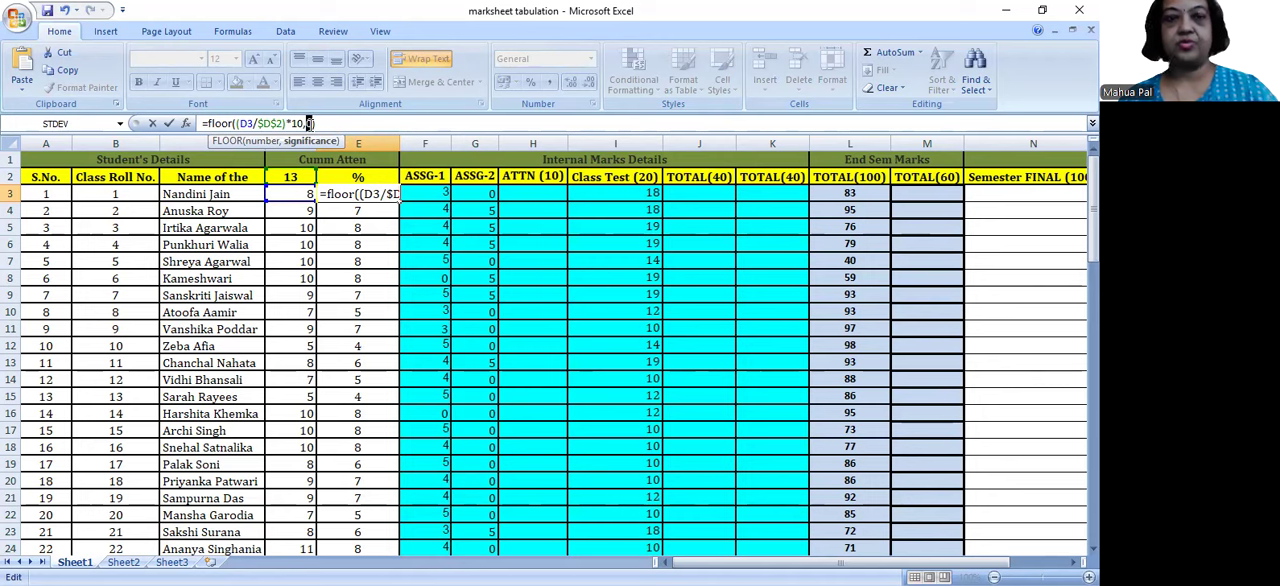
{"action": "type", "text": "1"}
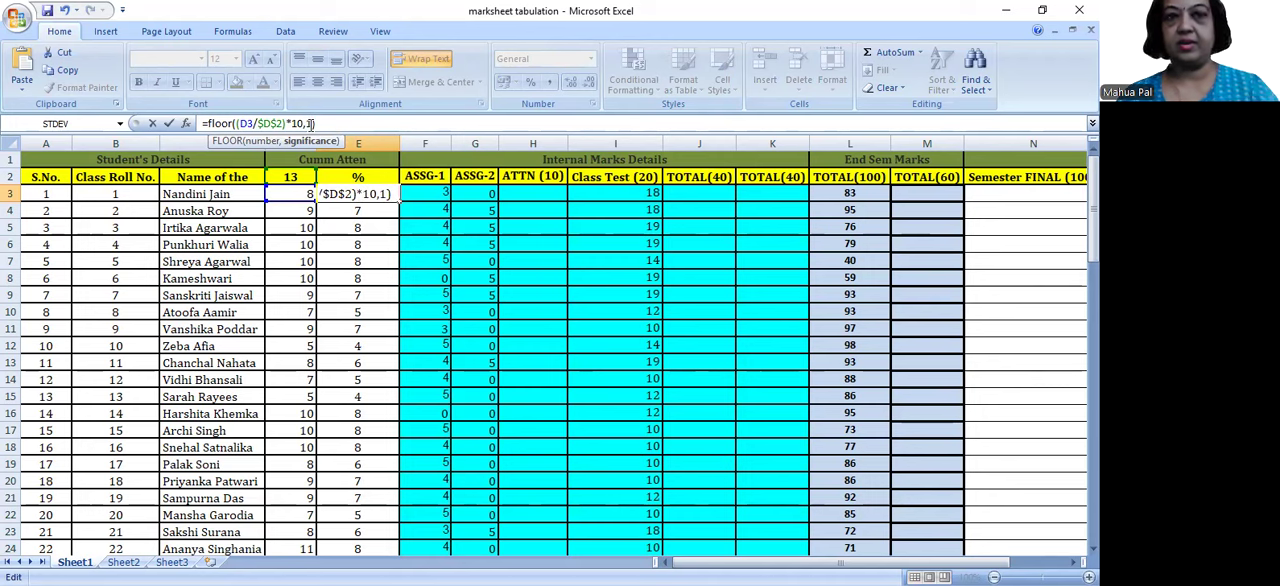
{"action": "key", "text": "Return"}
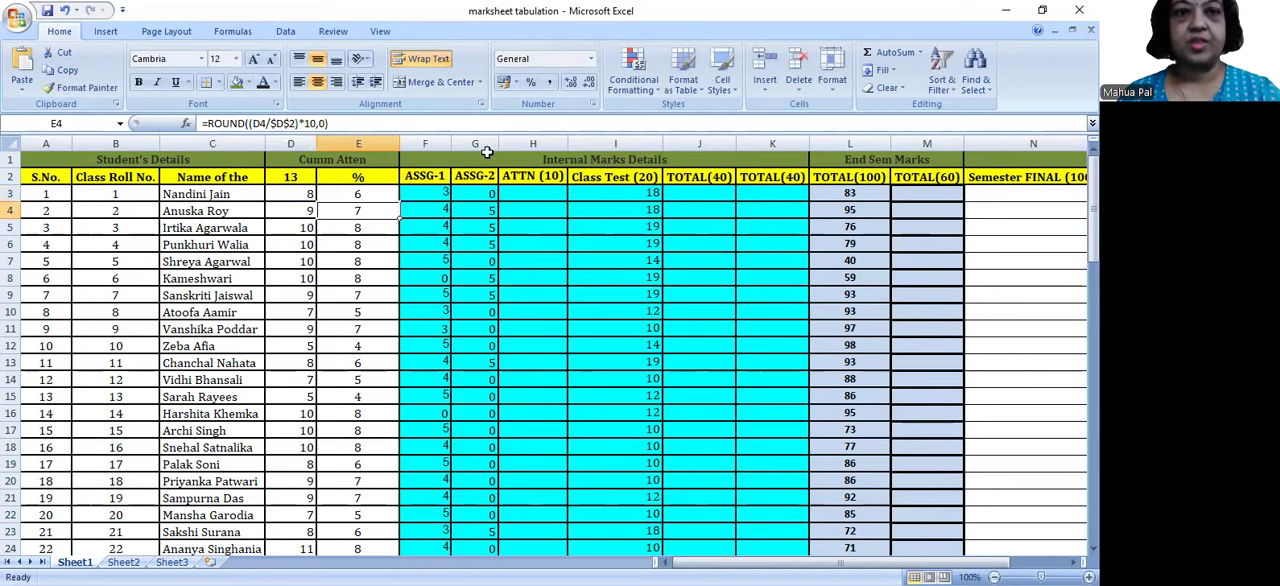
Step: Compare the FLOOR formula in E3 with the ROUND formula in E4
{"action": "left_click", "coordinate": [372, 191]}
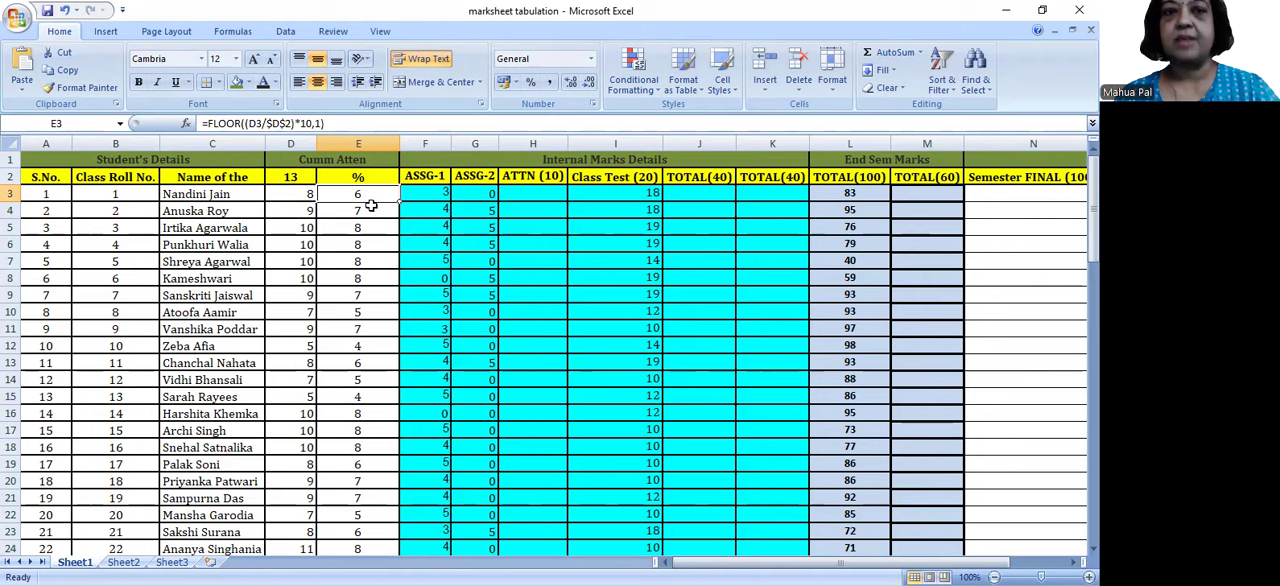
{"action": "left_click", "coordinate": [371, 211]}
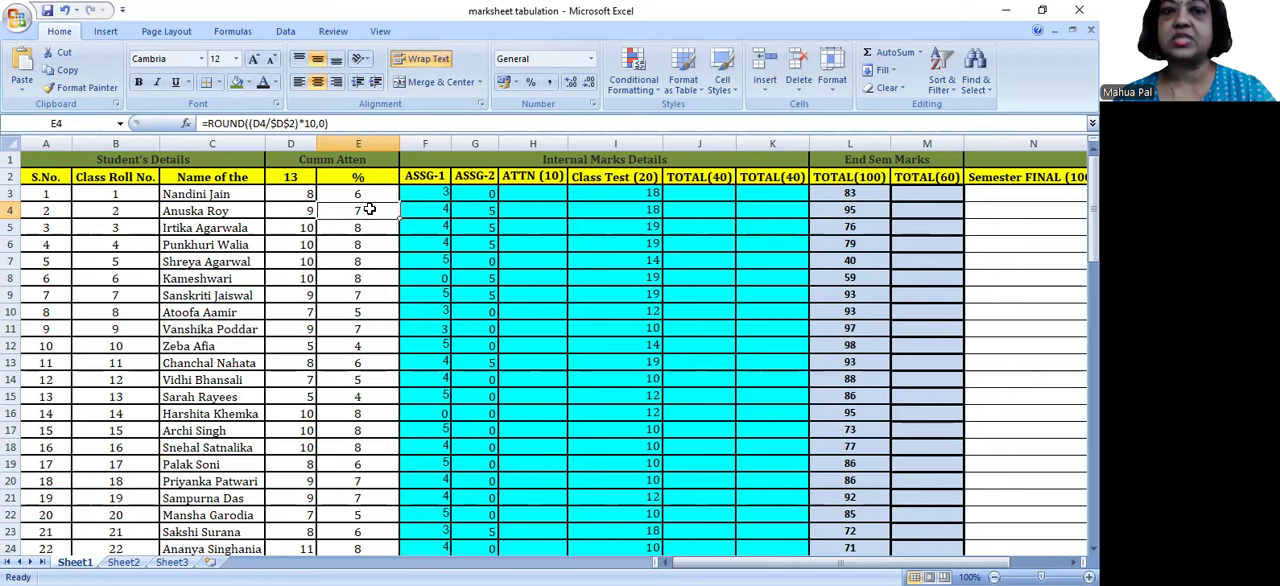
{"action": "left_click", "coordinate": [369, 193]}
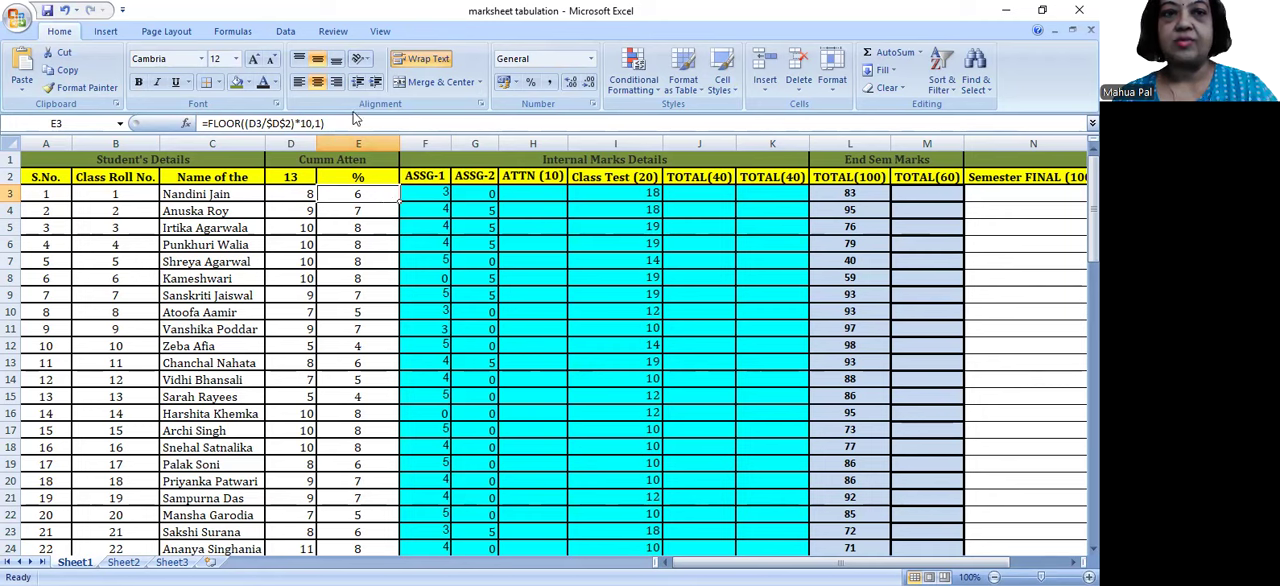
{"action": "left_click_drag", "start_coordinate": [330, 123], "coordinate": [200, 123]}
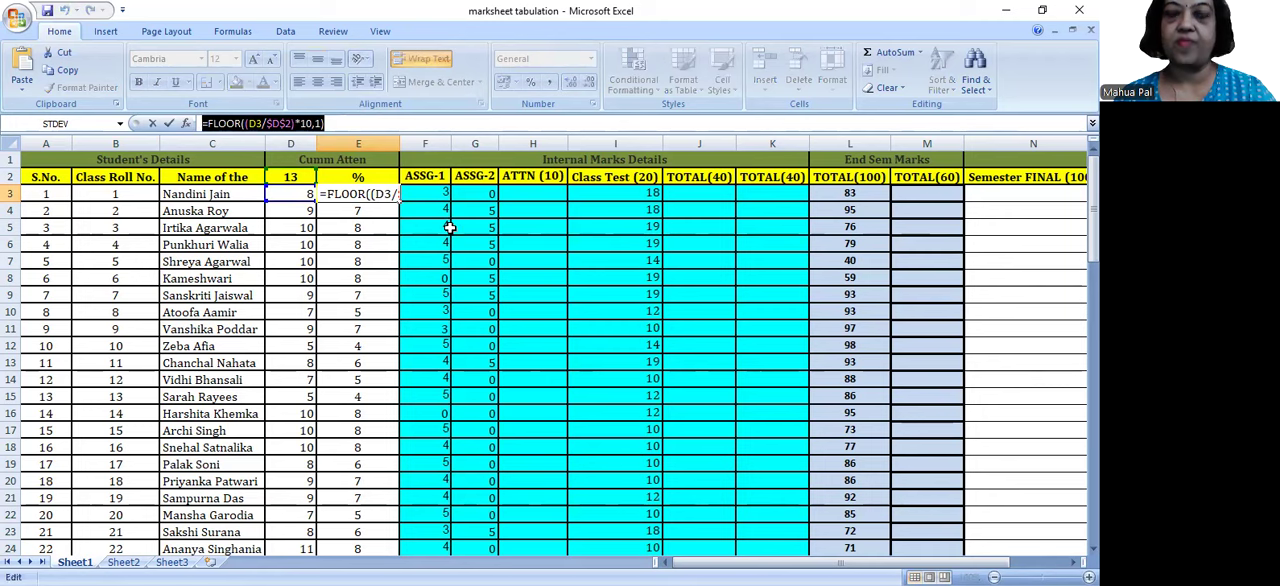
{"action": "key", "text": "Return"}
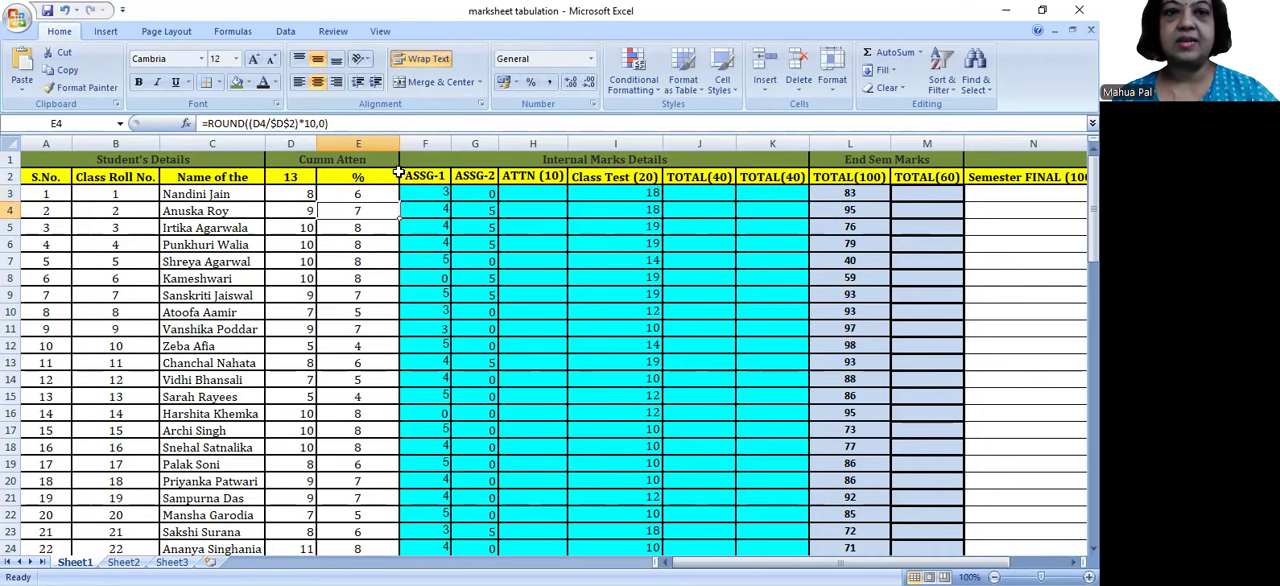
Step: Fill the FLOOR formula from E3 down over the attendance scores in the rows below
{"action": "left_click", "coordinate": [373, 195]}
{"action": "left_click_drag", "start_coordinate": [398, 202], "coordinate": [370, 330]}
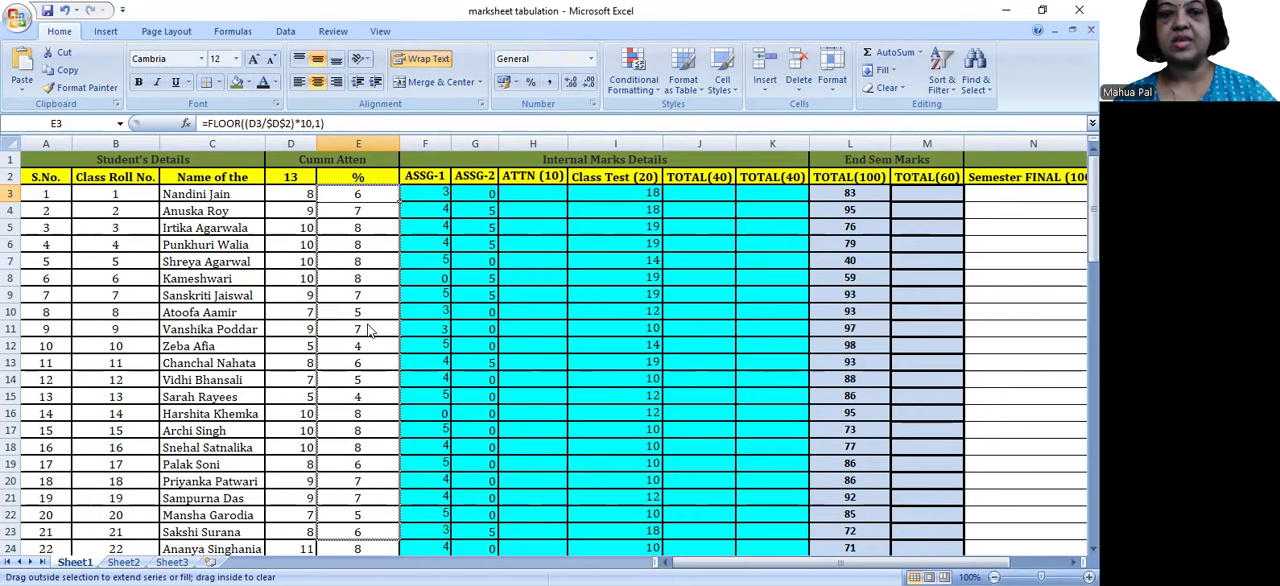
{"action": "left_click", "coordinate": [368, 218]}
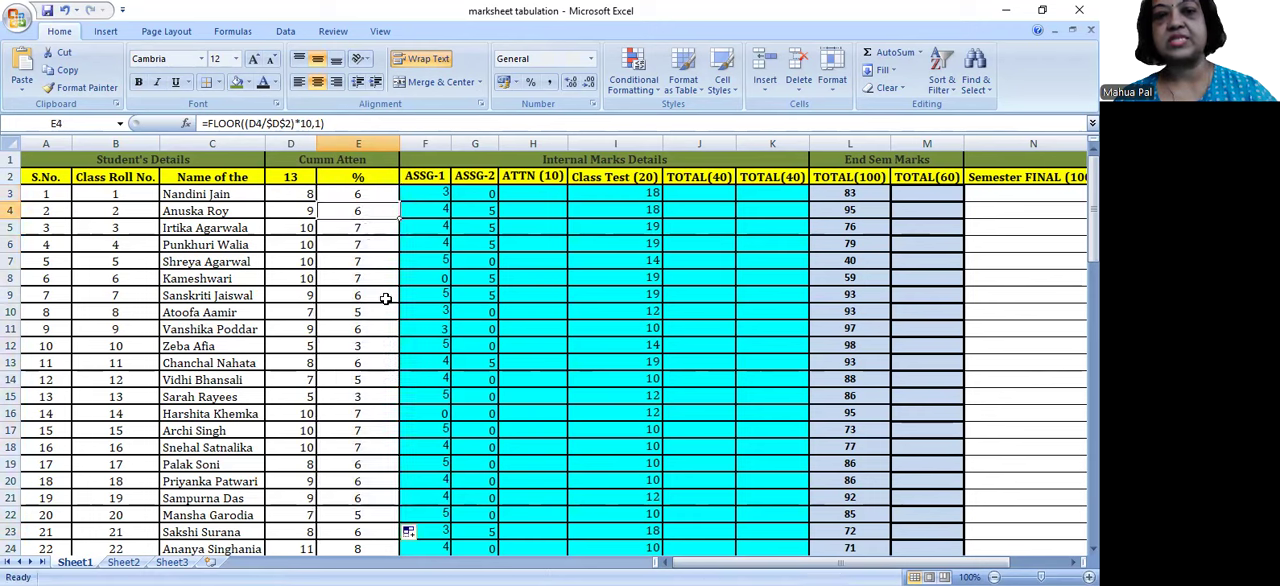
Step: Examine the copied FLOOR formula in E4 and compare it with the one in E3
{"action": "left_click", "coordinate": [324, 122]}
{"action": "left_click_drag", "start_coordinate": [324, 122], "coordinate": [186, 124]}
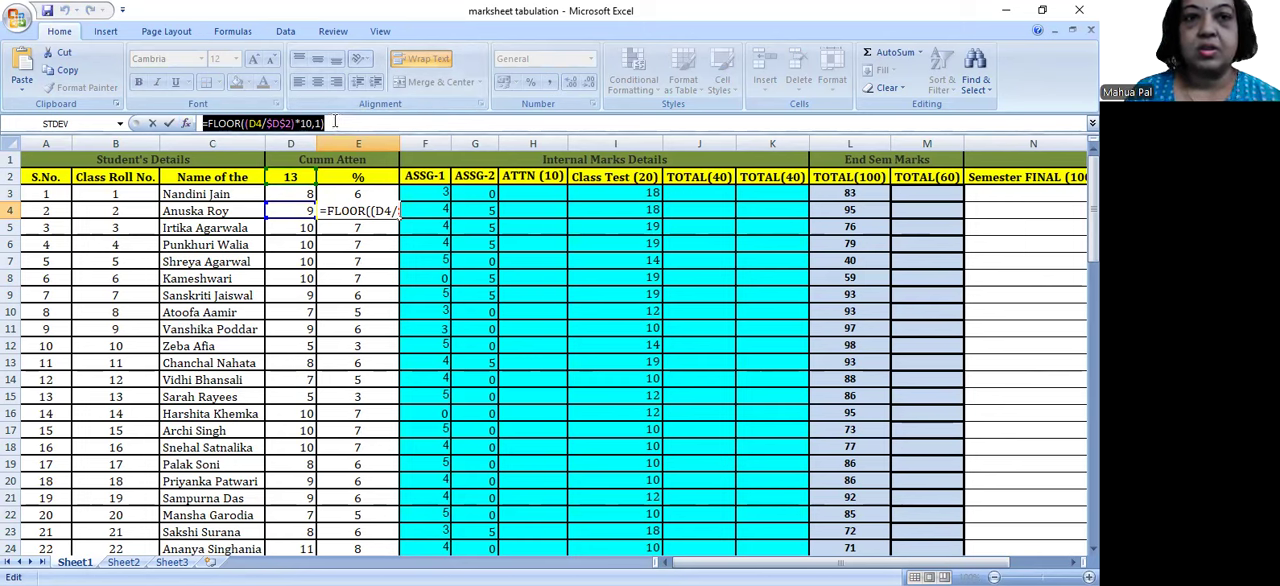
{"action": "left_click", "coordinate": [335, 121]}
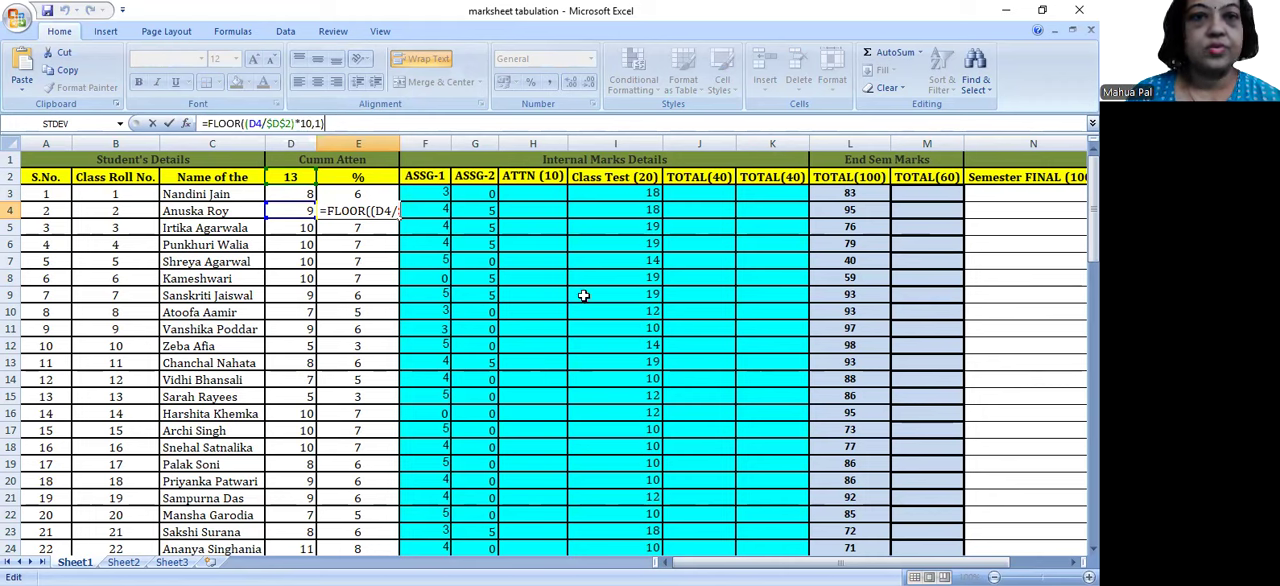
{"action": "left_click", "coordinate": [520, 190]}
{"action": "left_click", "coordinate": [348, 195]}
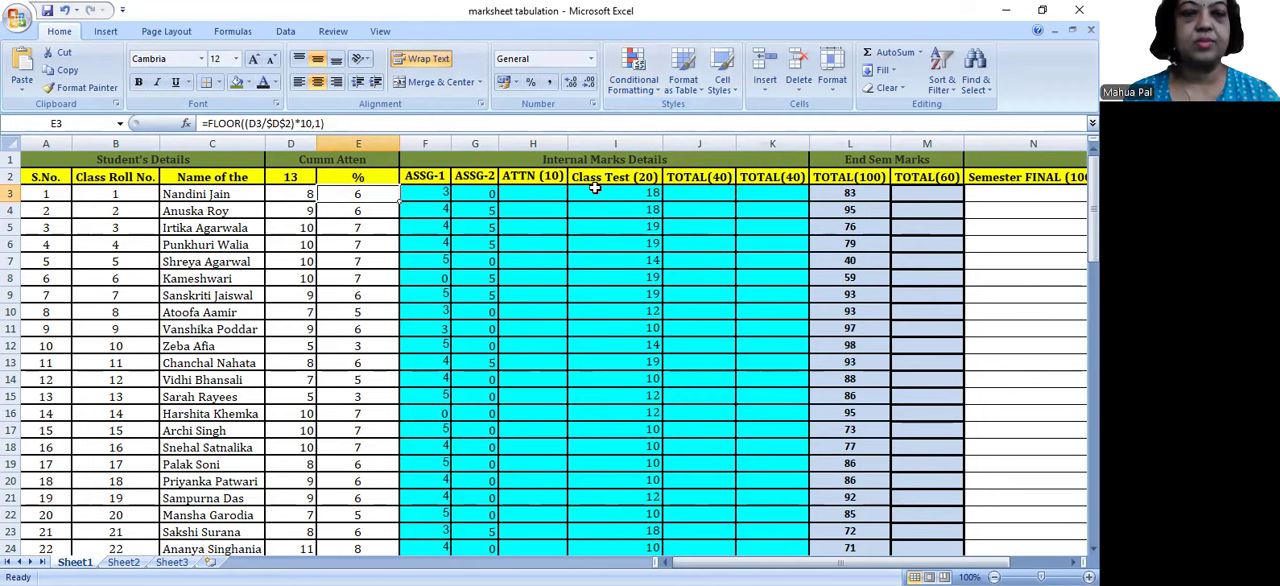
{"action": "key", "text": "Down"}
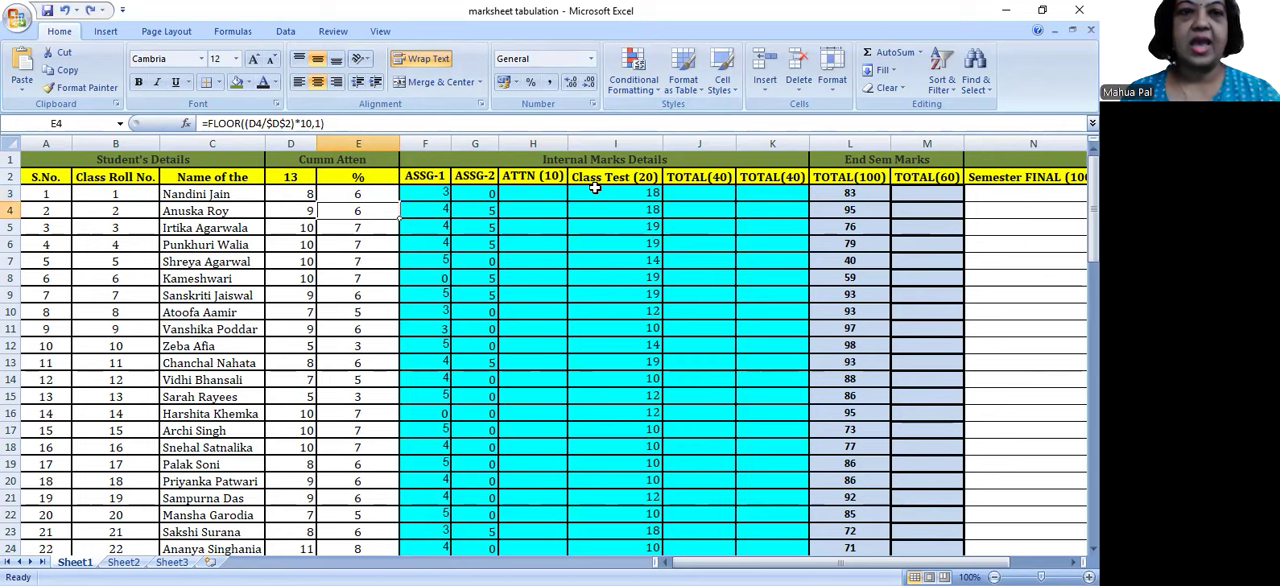
Step: Undo the FLOOR fill in column E and check the formula left in E3
{"action": "key", "text": "ctrl+z"}
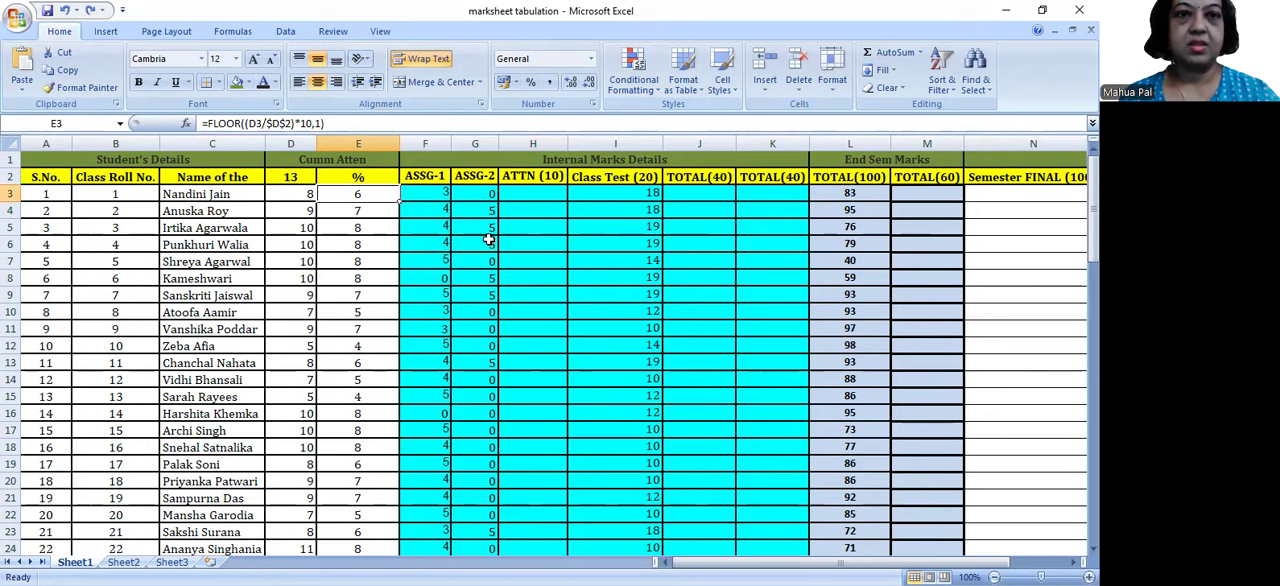
{"action": "left_click", "coordinate": [473, 211]}
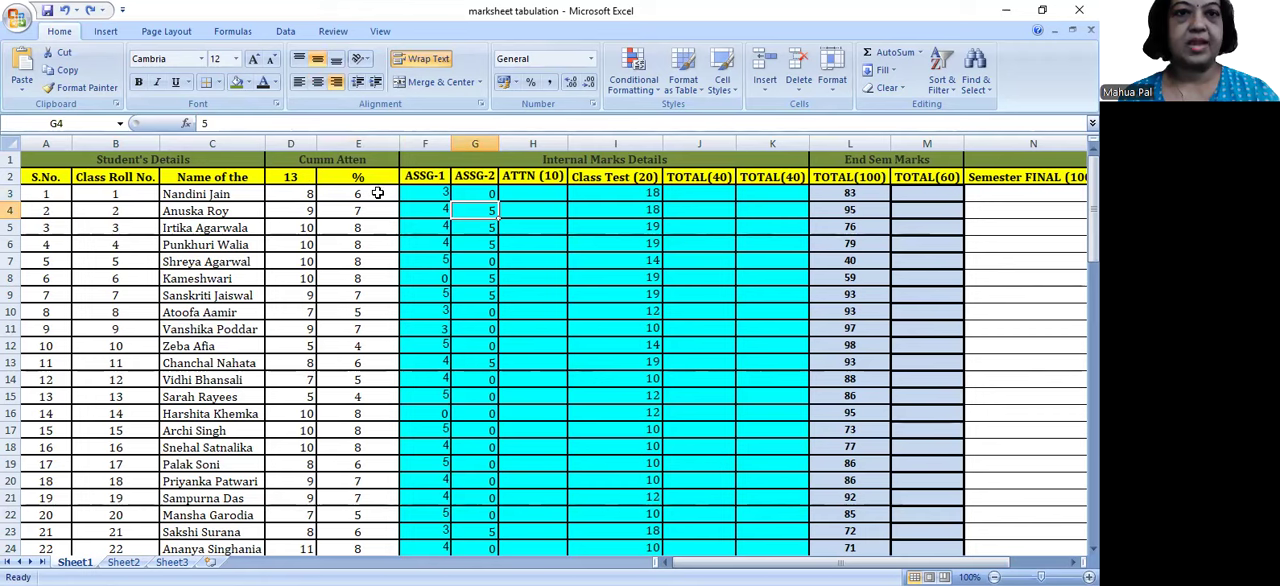
{"action": "left_click", "coordinate": [376, 190]}
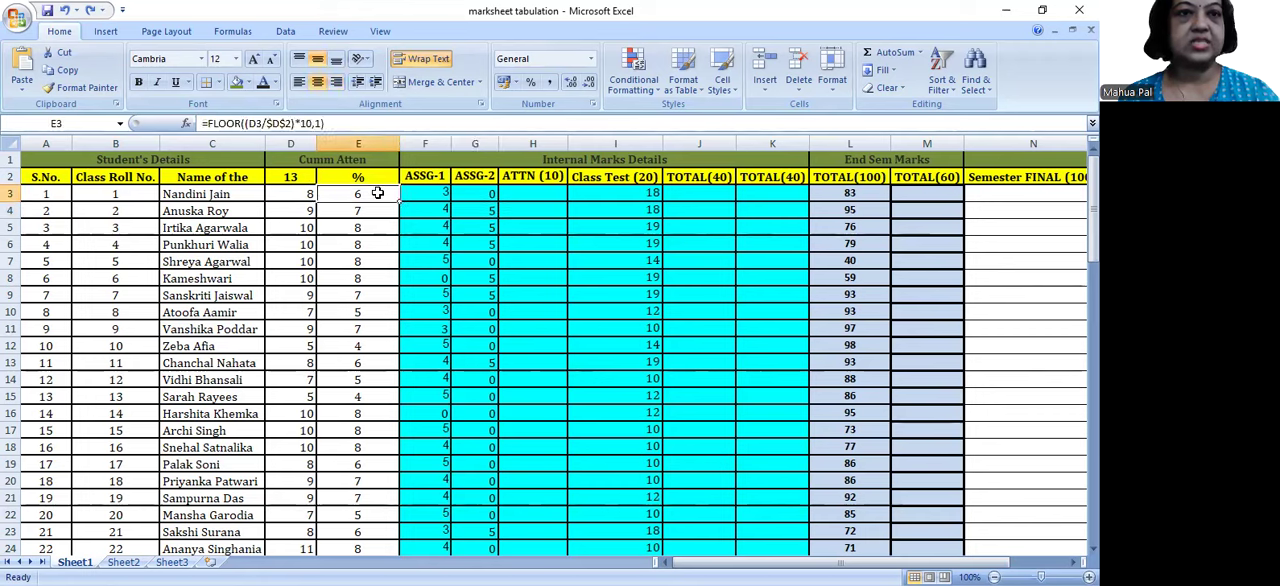
{"action": "left_click", "coordinate": [365, 124]}
{"action": "left_click", "coordinate": [455, 274]}
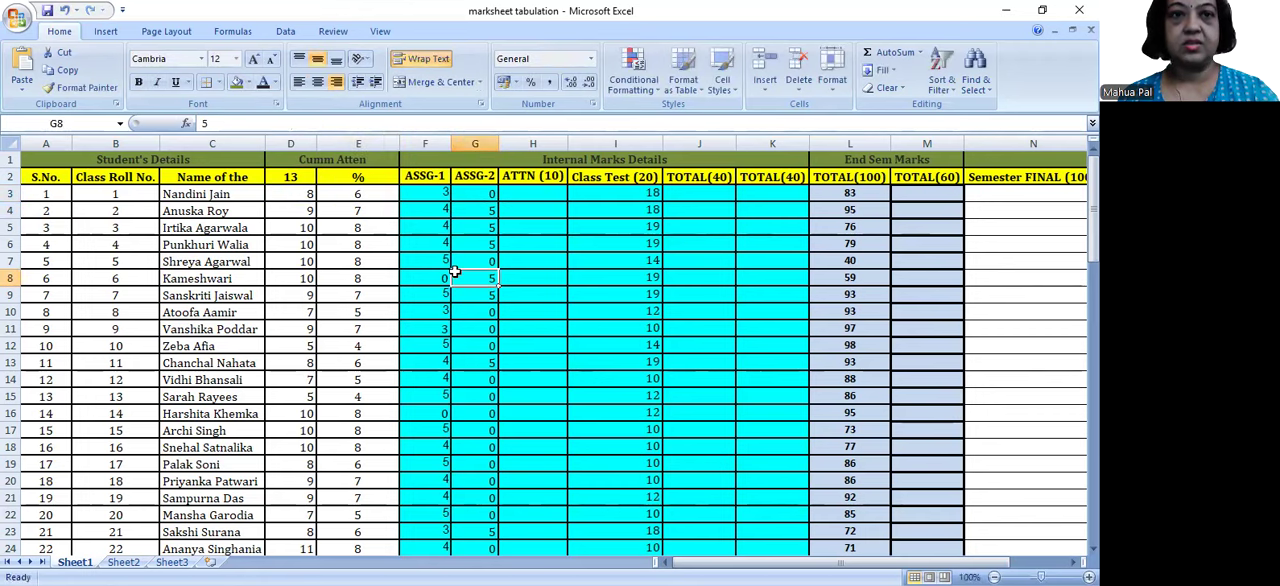
{"action": "left_click", "coordinate": [396, 201]}
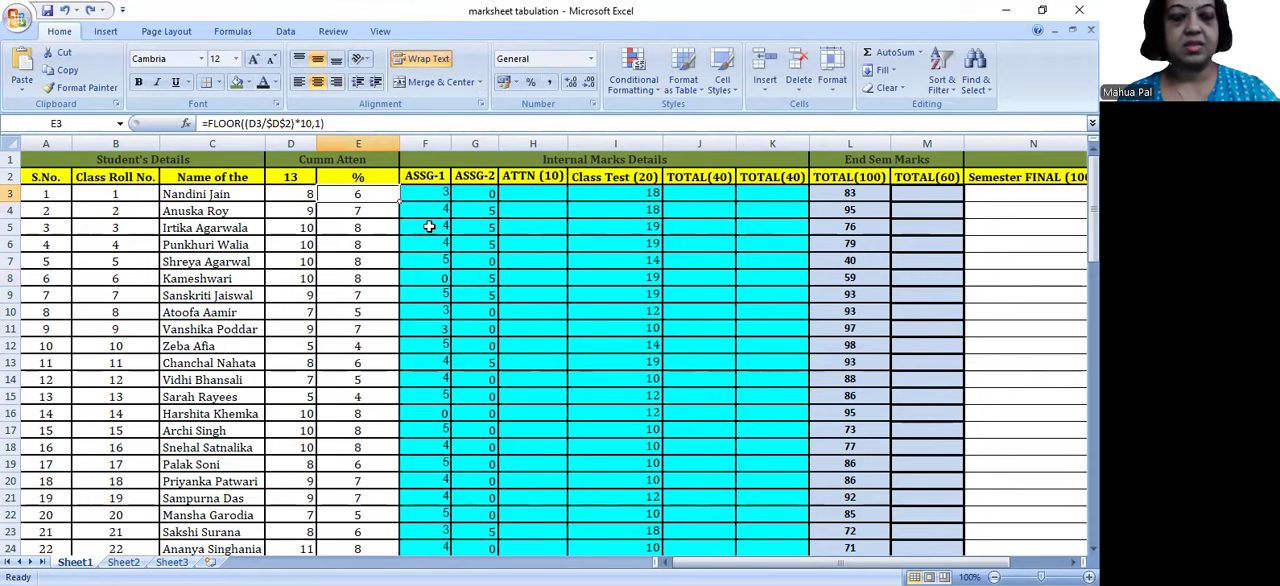
Step: Undo the FLOOR edit in E3, keeping the total classes value in D2 at 13
{"action": "left_click", "coordinate": [501, 266]}
{"action": "key", "text": "ctrl+z"}
{"action": "key", "text": "ctrl+z"}
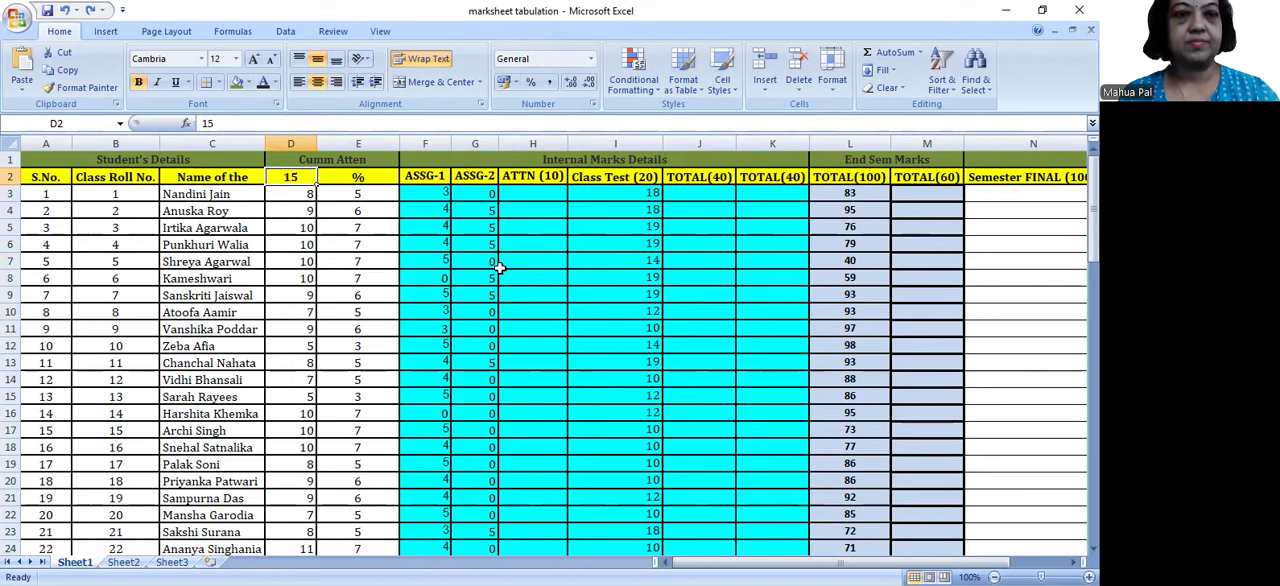
{"action": "key", "text": "ctrl+y"}
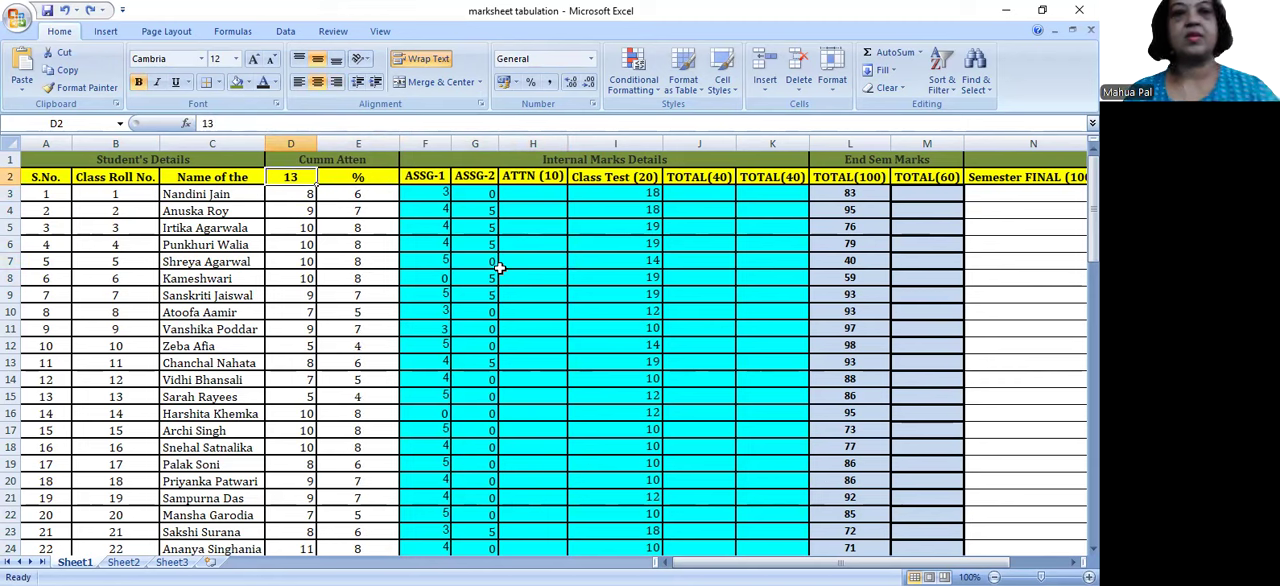
Step: Review the ROUND formula in E3 and the matching formulas further down column E
{"action": "left_click", "coordinate": [353, 193]}
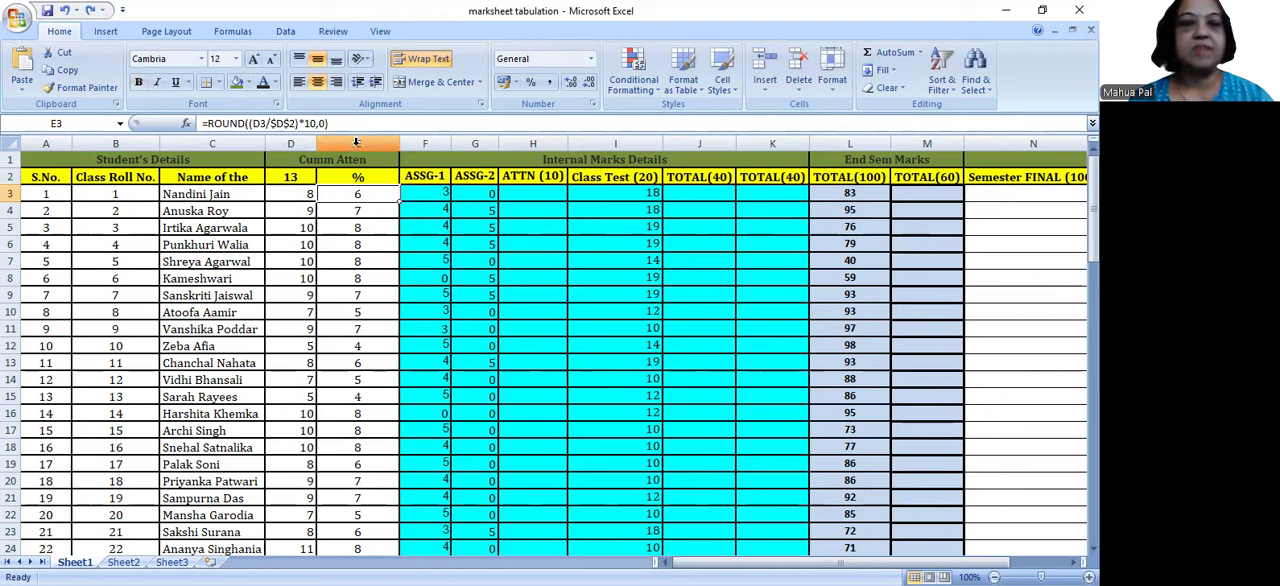
{"action": "left_click_drag", "start_coordinate": [330, 123], "coordinate": [196, 122]}
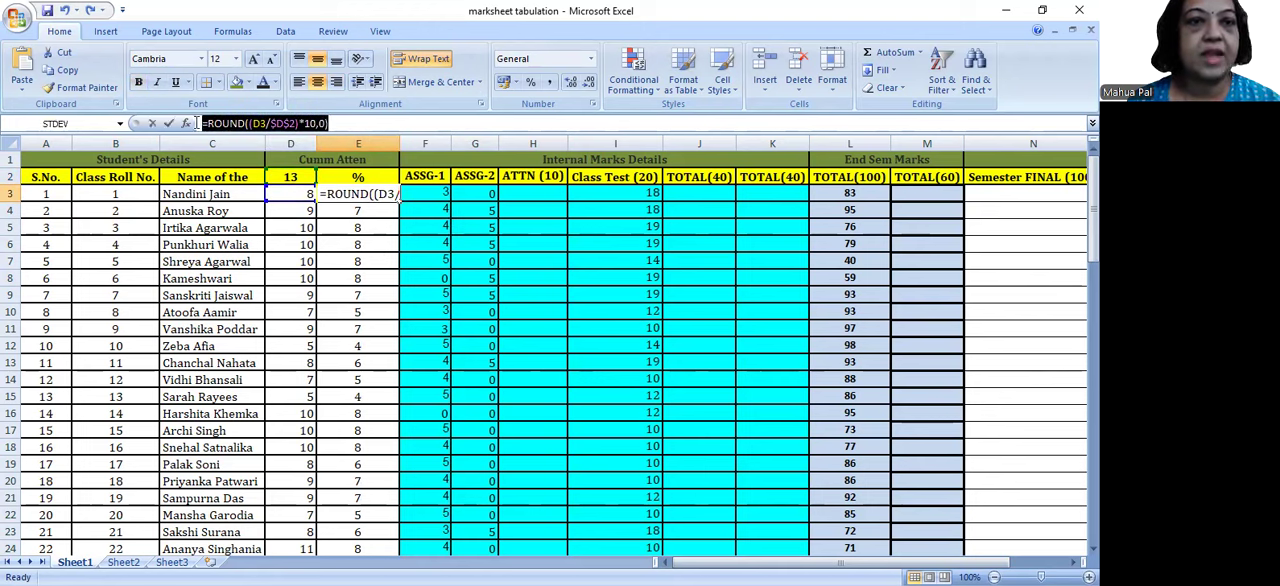
{"action": "key", "text": "Return"}
{"action": "key", "text": "Down"}
{"action": "key", "text": "Down"}
{"action": "key", "text": "Down"}
{"action": "key", "text": "Down"}
{"action": "key", "text": "Down"}
{"action": "key", "text": "Down"}
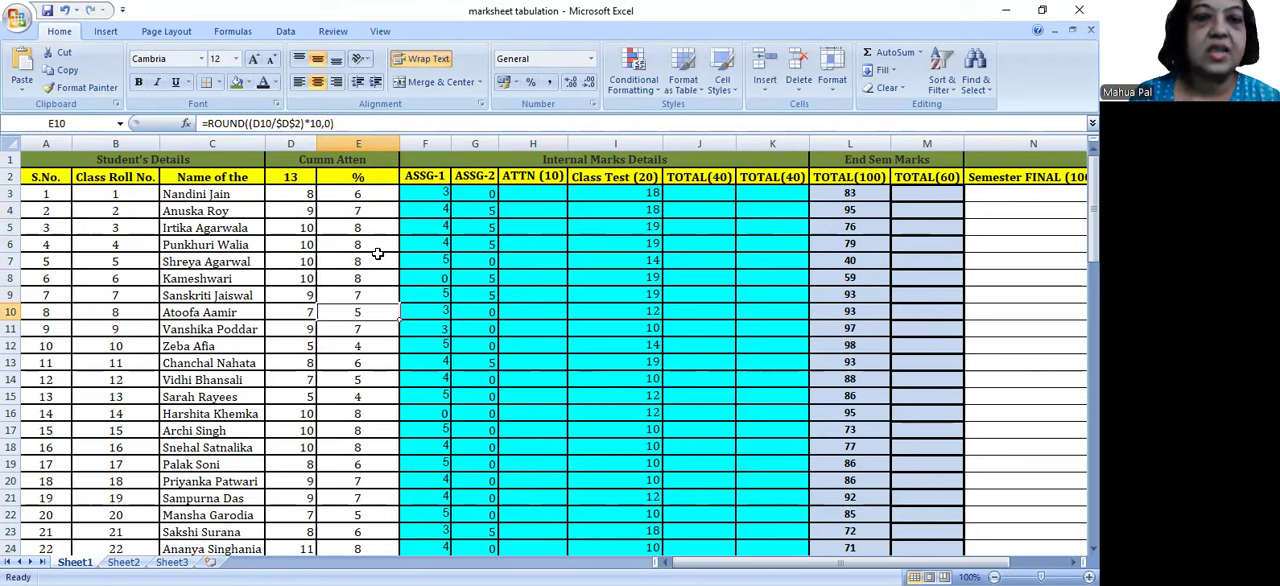
Step: Copy the rounded attendance scores in E3:E82 and select the same range again from E3
{"action": "left_click_drag", "start_coordinate": [378, 192], "coordinate": [400, 526]}
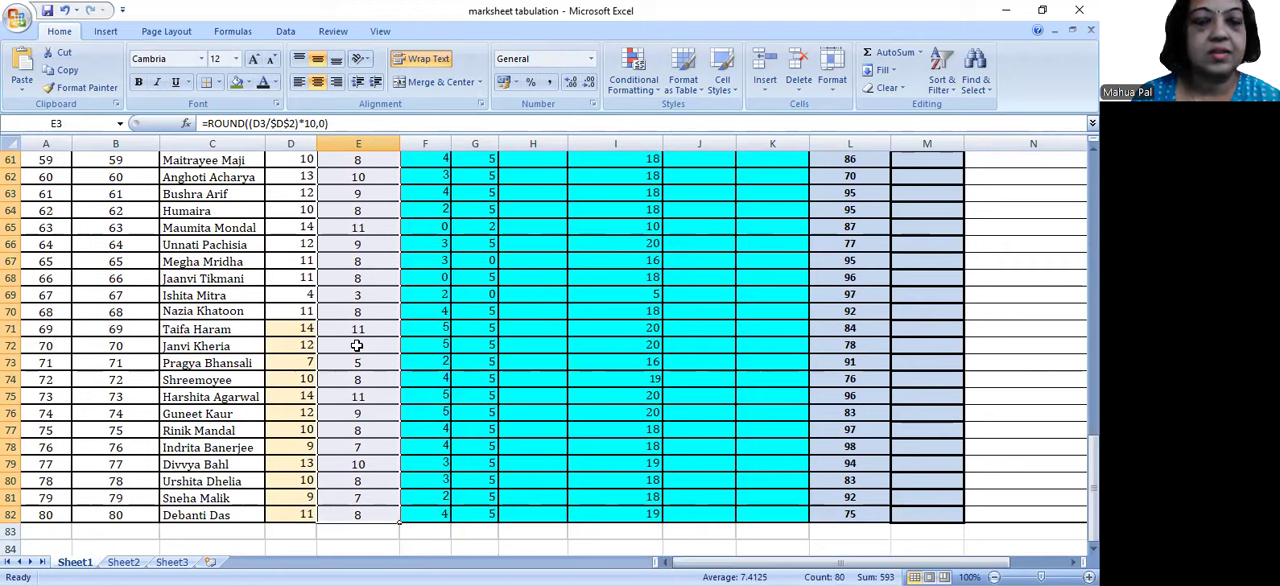
{"action": "right_click", "coordinate": [356, 345]}
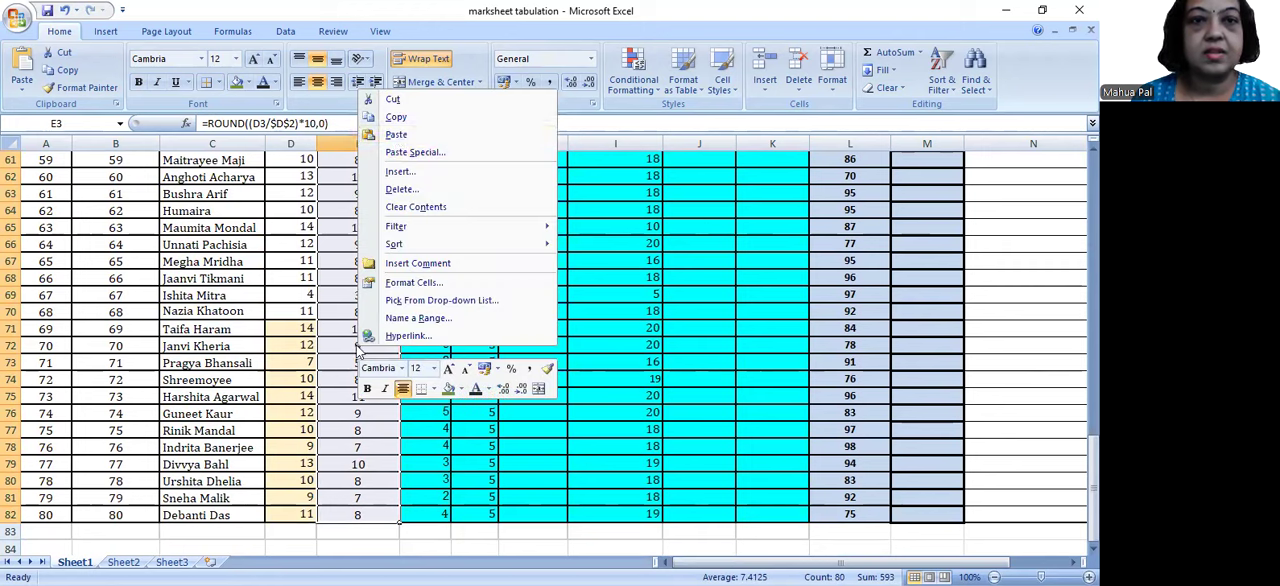
{"action": "left_click", "coordinate": [396, 117]}
{"action": "left_click_drag", "start_coordinate": [1093, 488], "coordinate": [1093, 200]}
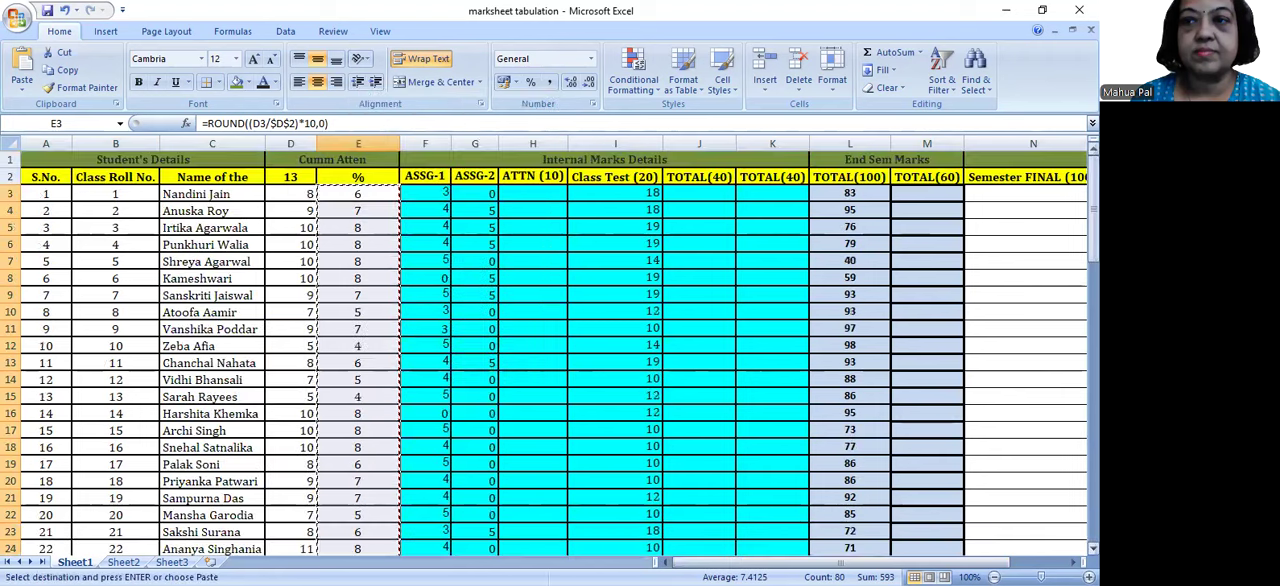
{"action": "left_click_drag", "start_coordinate": [1093, 250], "coordinate": [1093, 251]}
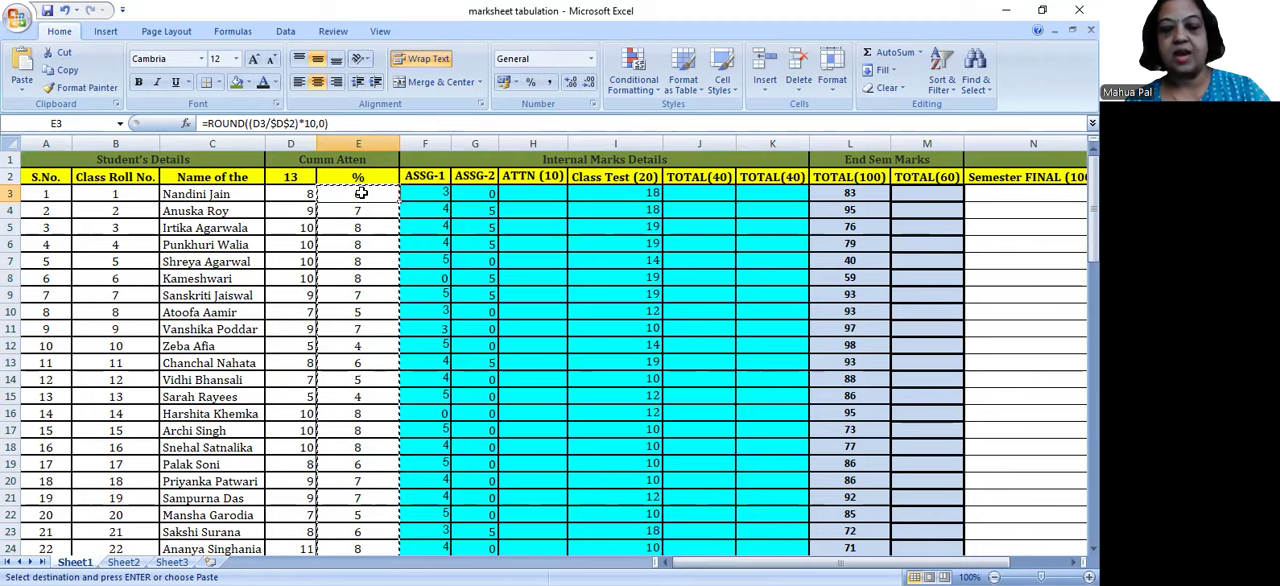
{"action": "key", "text": "ctrl+shift+Down"}
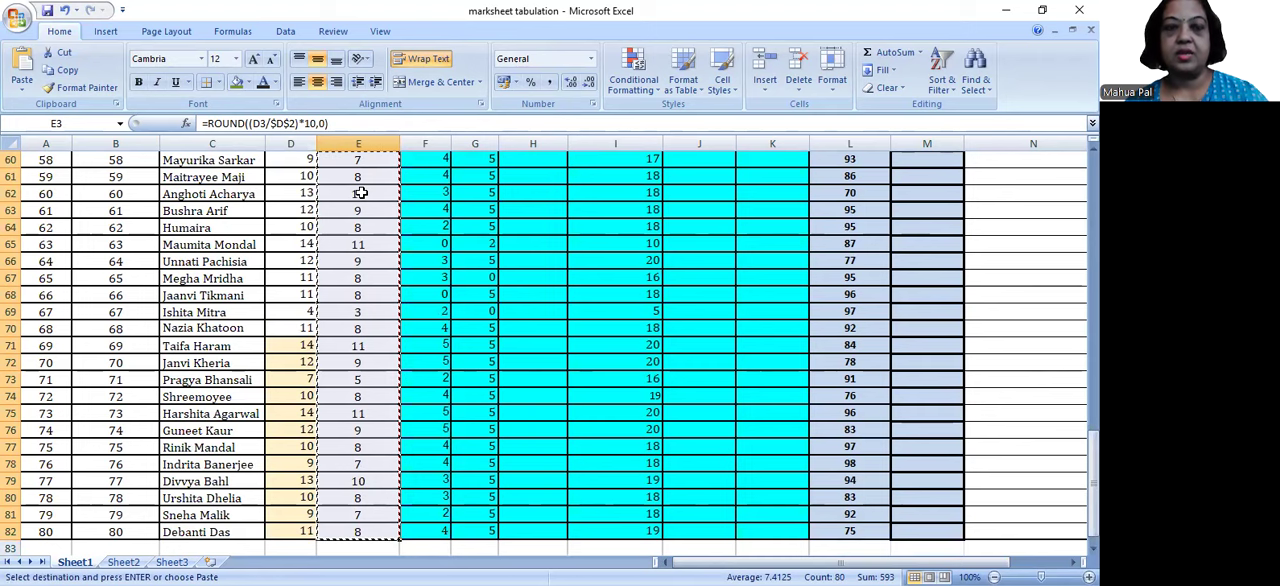
Step: Copy the rounded scores in E3:E82, paste them as values only into the ATTN (10) column from H3, and centre them
{"action": "right_click", "coordinate": [363, 197]}
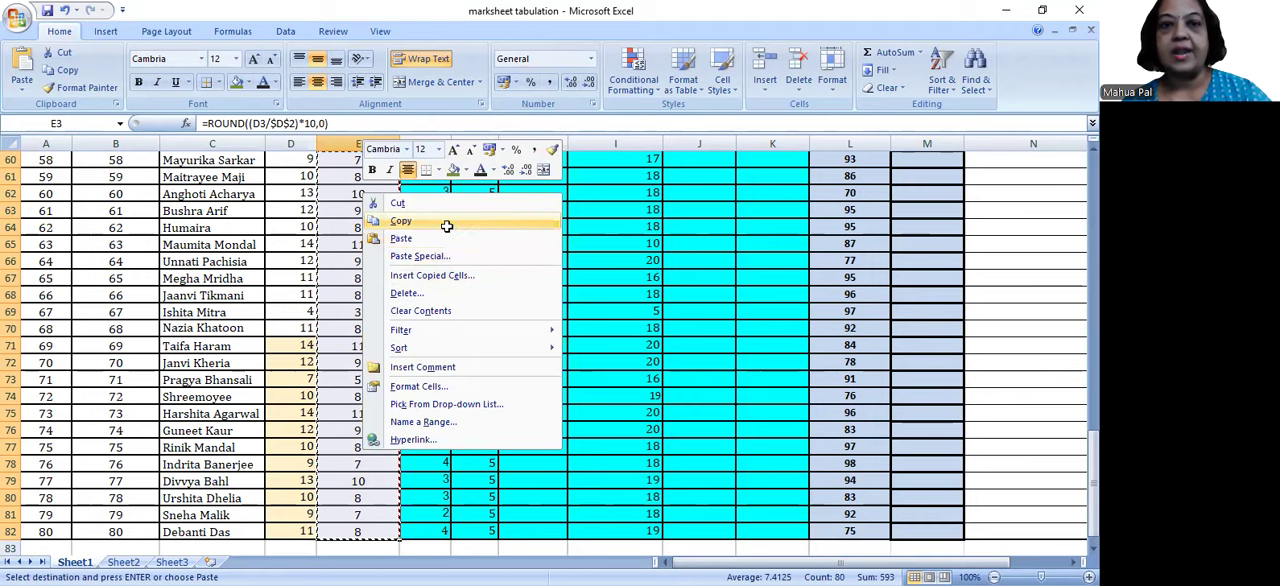
{"action": "left_click", "coordinate": [447, 226]}
{"action": "left_click", "coordinate": [527, 193]}
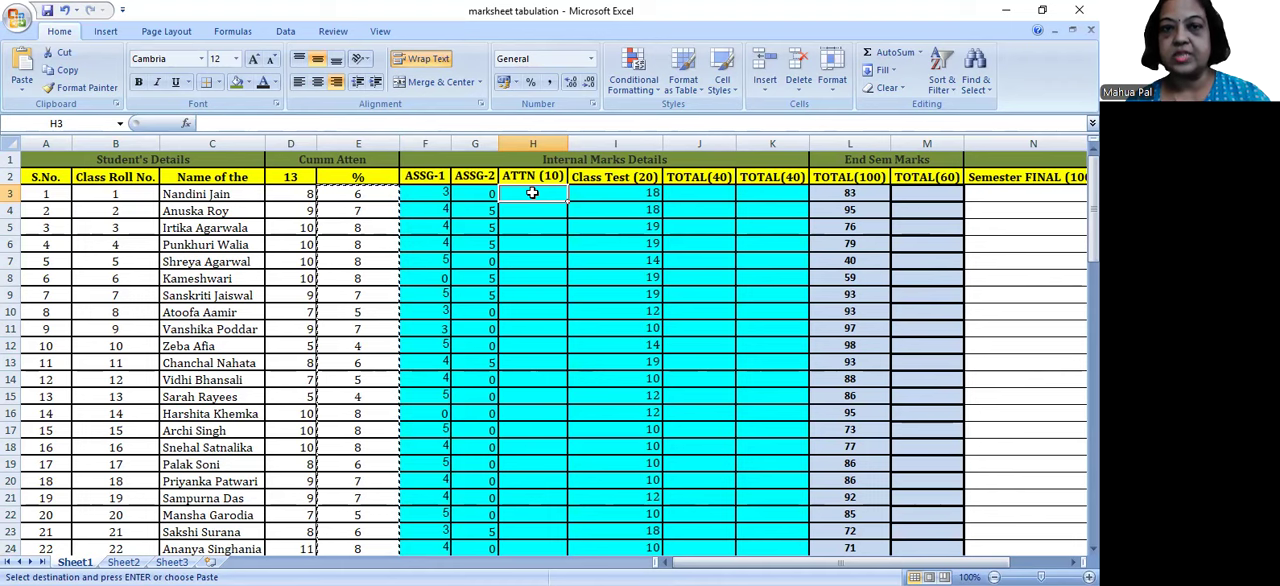
{"action": "right_click", "coordinate": [532, 193]}
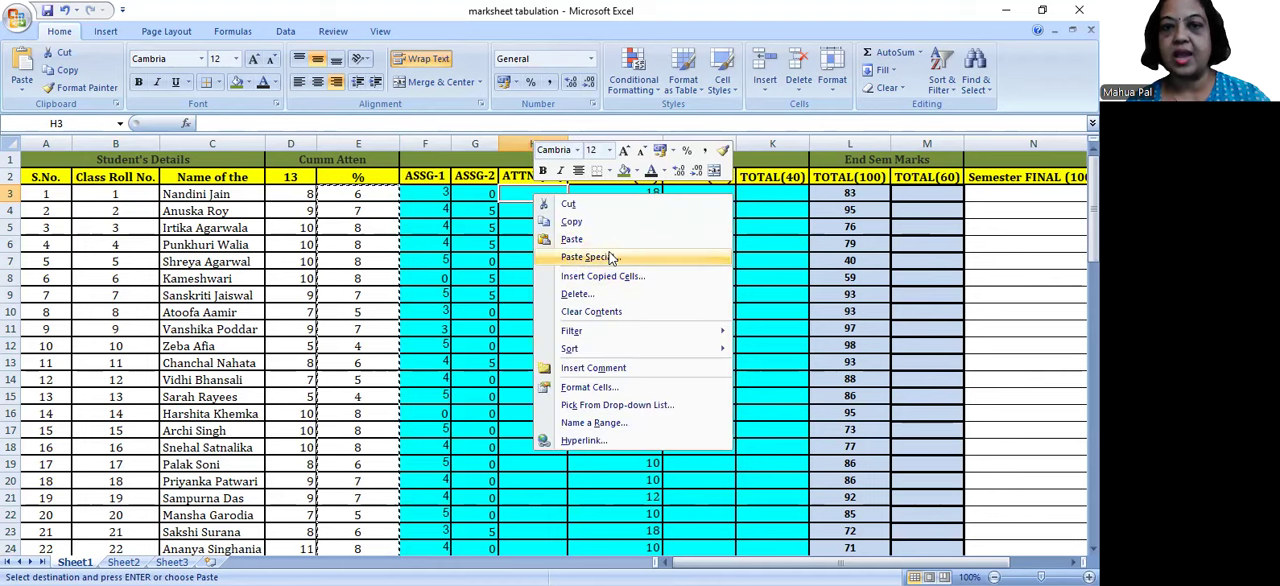
{"action": "left_click", "coordinate": [612, 258]}
{"action": "left_click", "coordinate": [490, 190]}
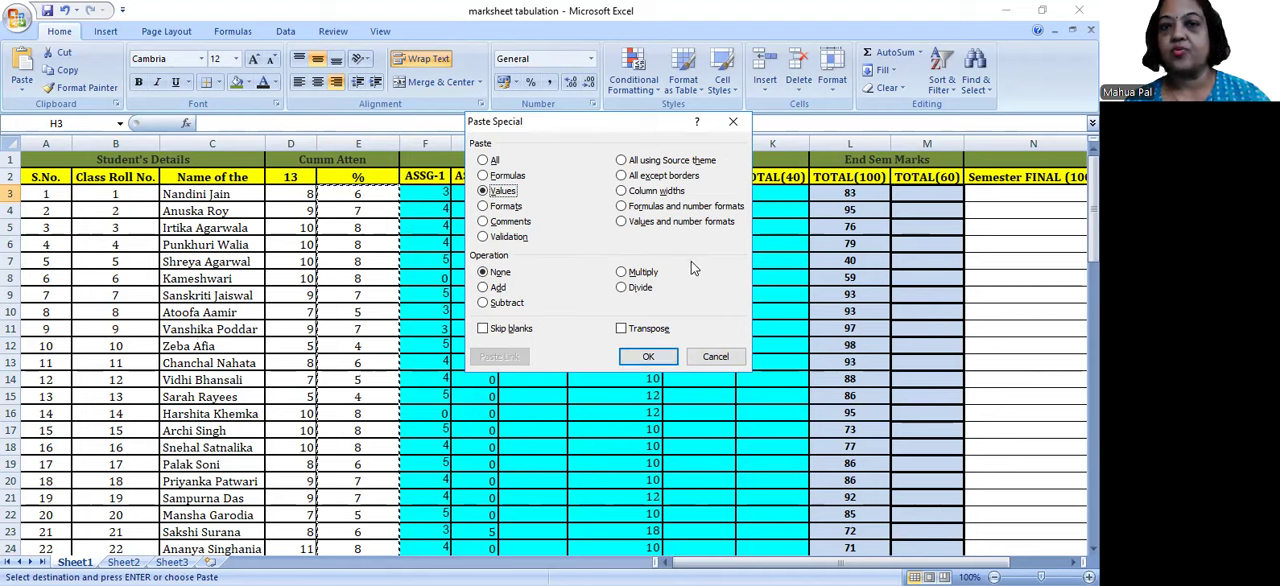
{"action": "left_click", "coordinate": [650, 357]}
{"action": "left_click", "coordinate": [315, 82]}
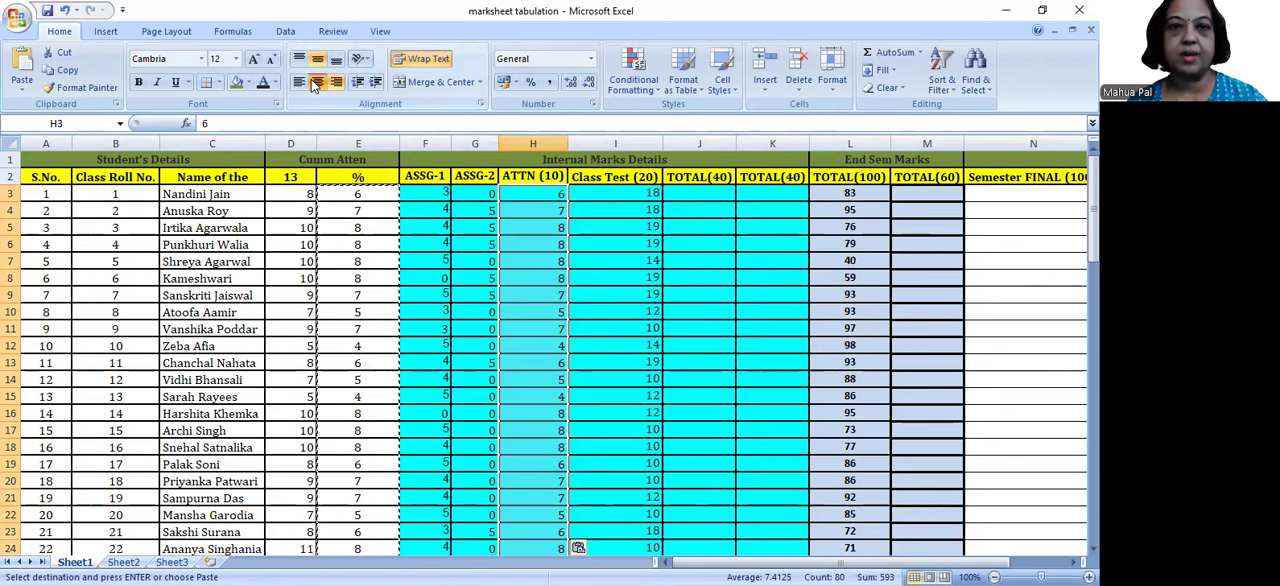
Step: Review the ASSG-1, ASSG-2, ATTN (10) and Class Test (20) headings, ending with J3 selected under TOTAL(40)
{"action": "left_click", "coordinate": [434, 173]}
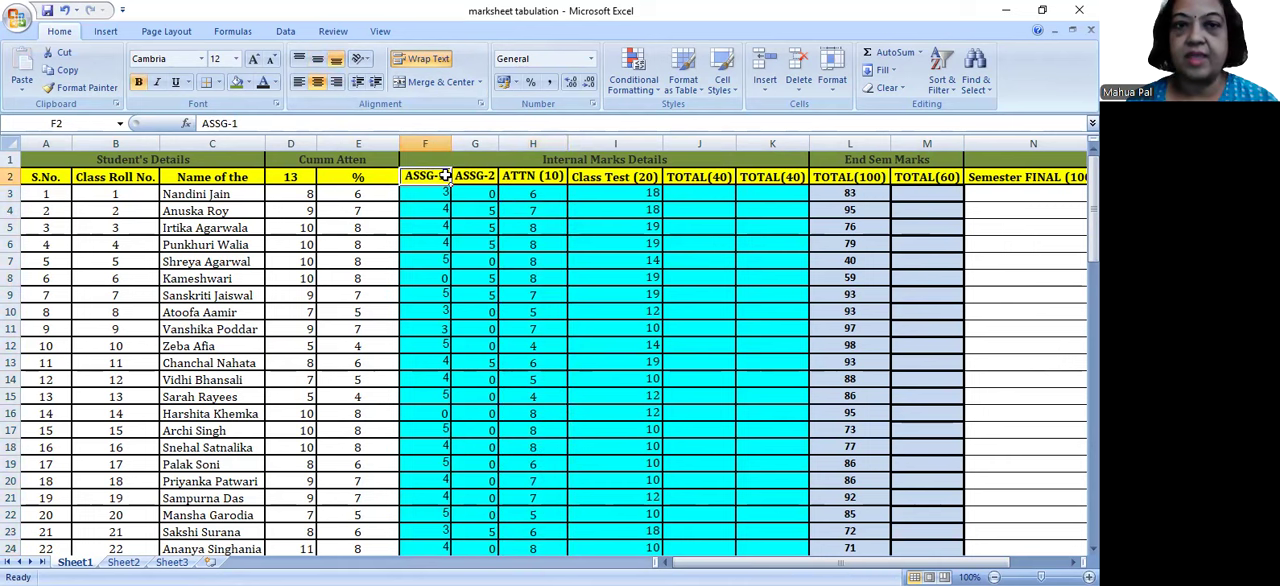
{"action": "left_click", "coordinate": [474, 175]}
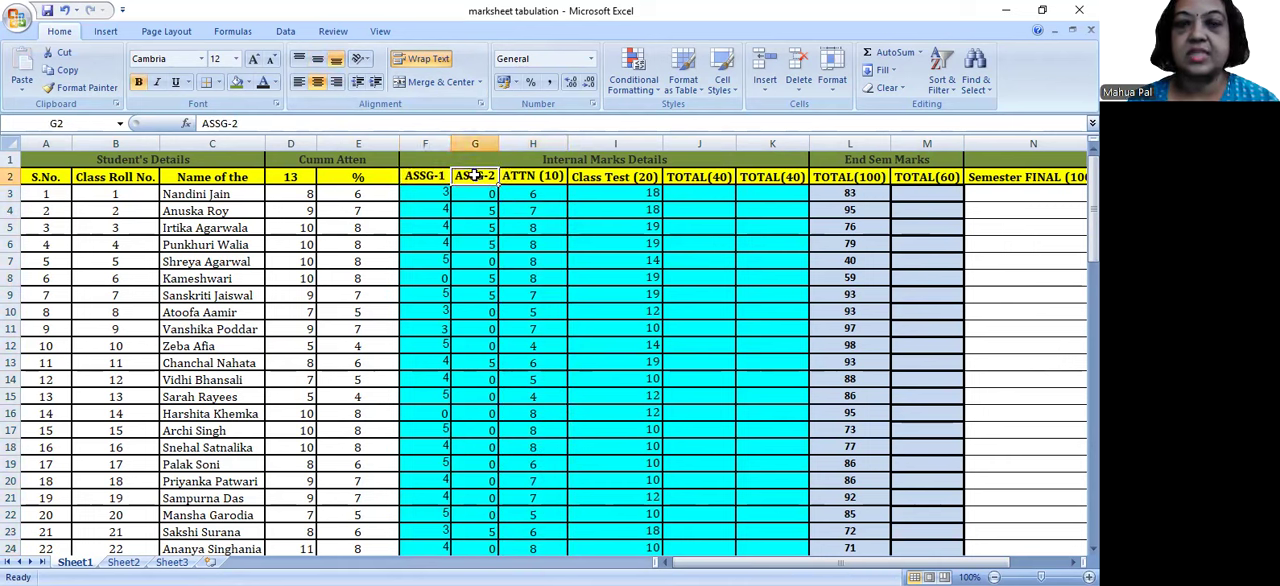
{"action": "left_click", "coordinate": [524, 177]}
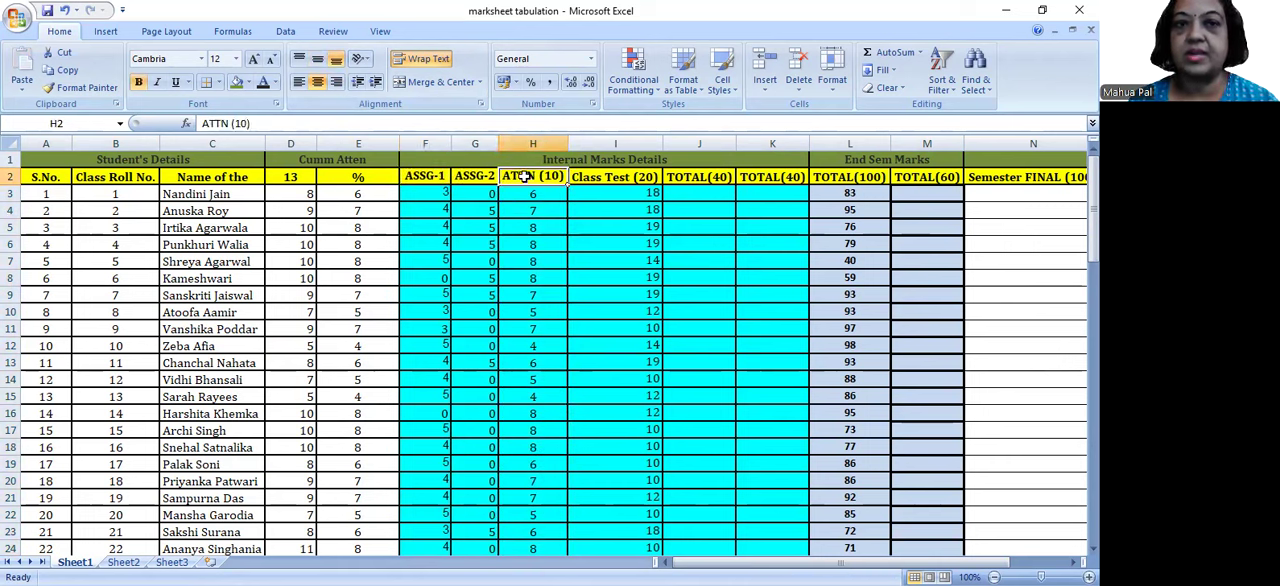
{"action": "left_click", "coordinate": [597, 178]}
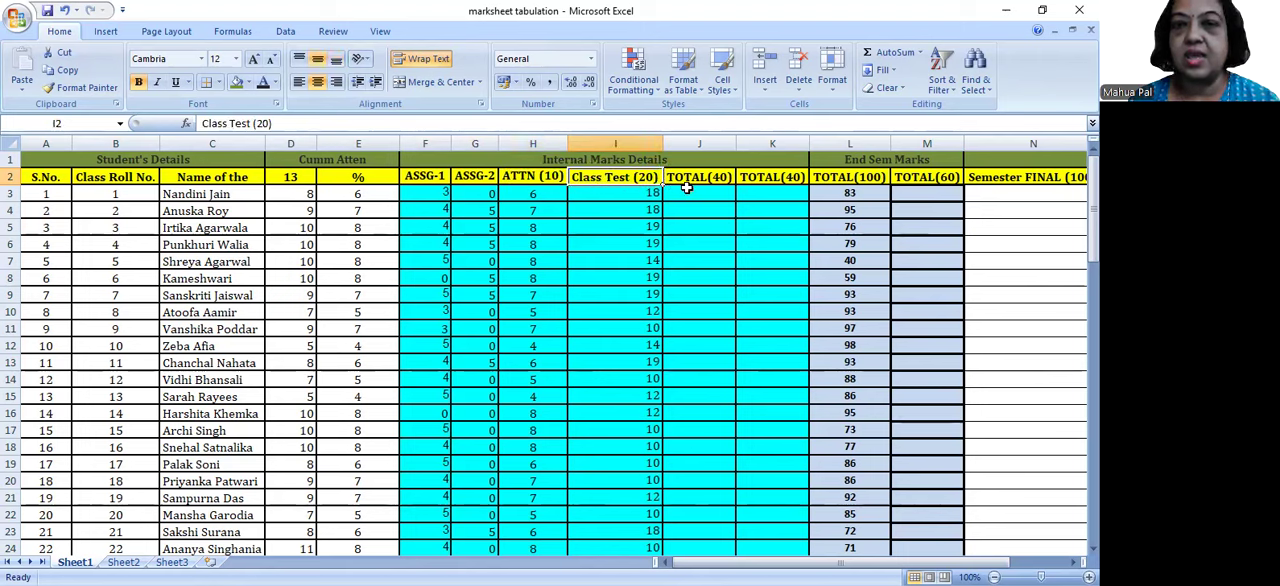
{"action": "left_click", "coordinate": [701, 193]}
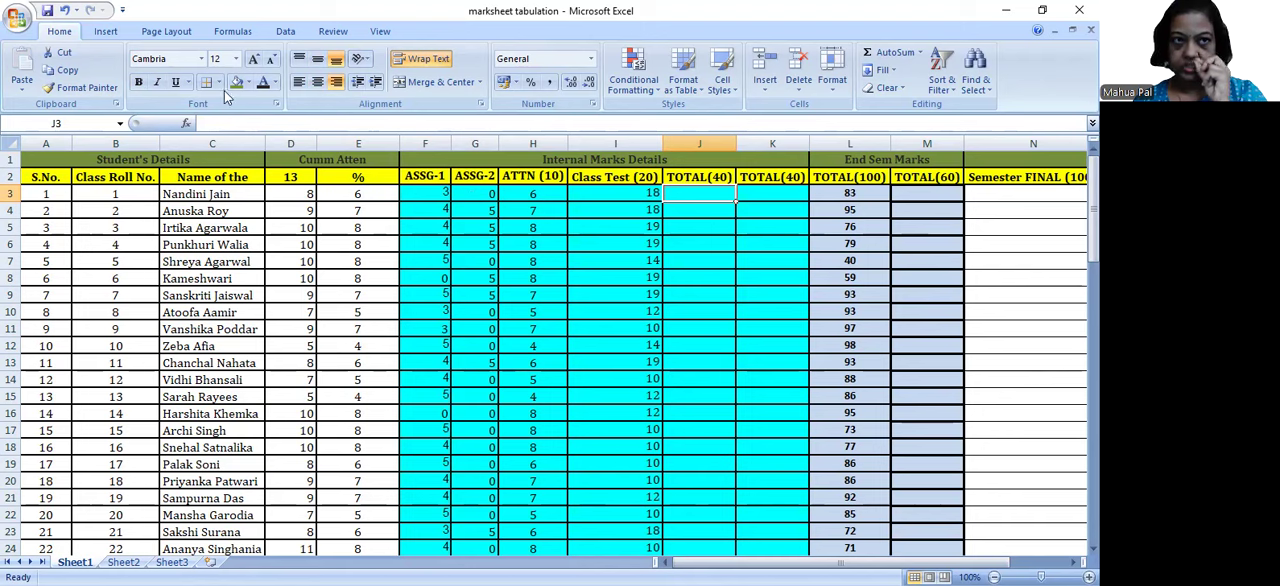
Step: Examine the AutoSum options and the recently used functions in the Insert Function list without inserting any
{"action": "left_click", "coordinate": [920, 54]}
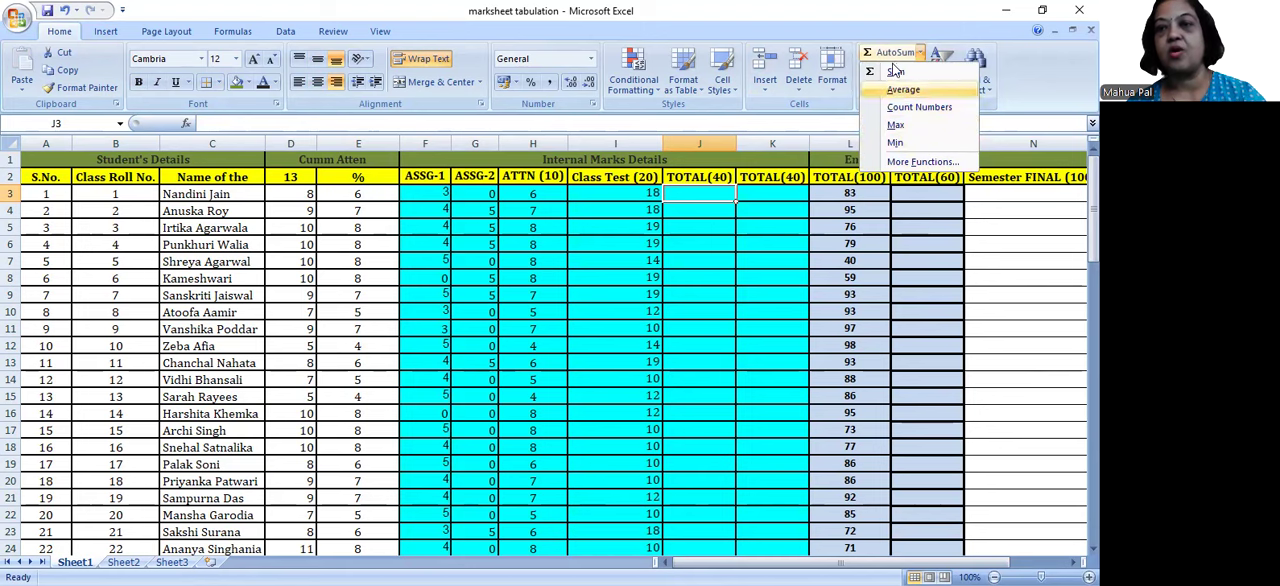
{"action": "left_click", "coordinate": [229, 31]}
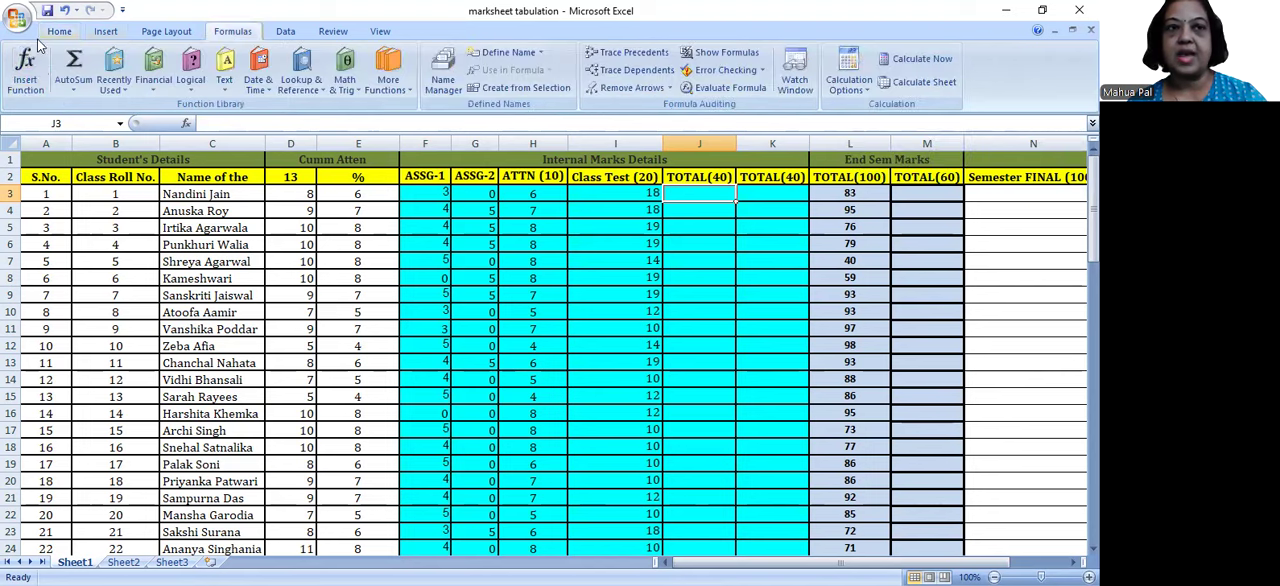
{"action": "left_click", "coordinate": [70, 85]}
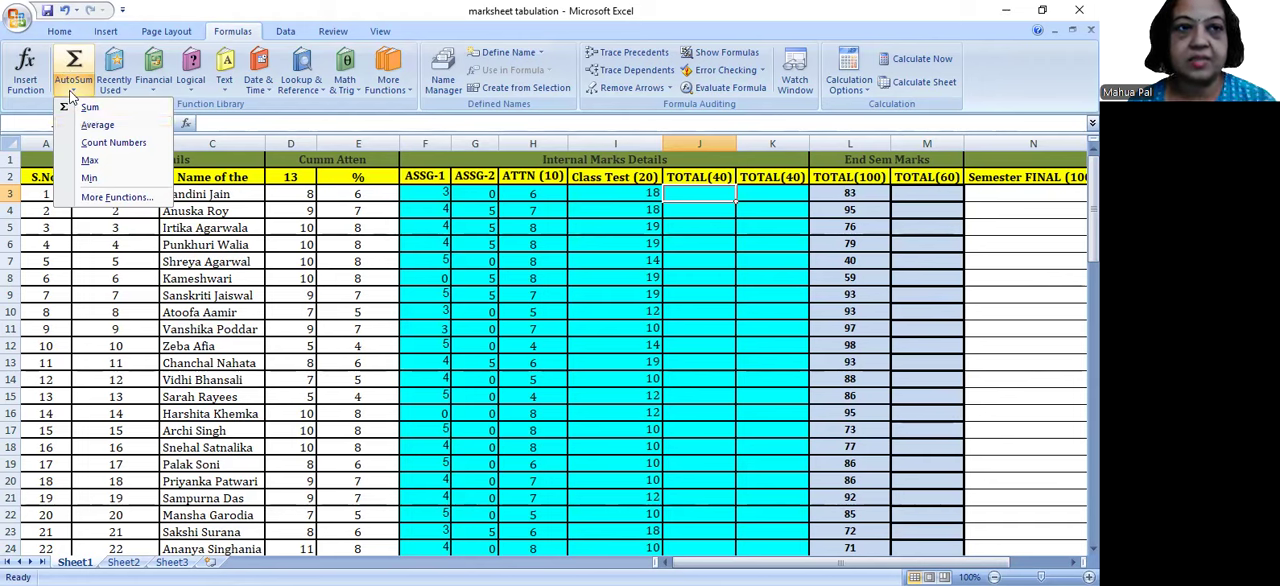
{"action": "left_click", "coordinate": [113, 195]}
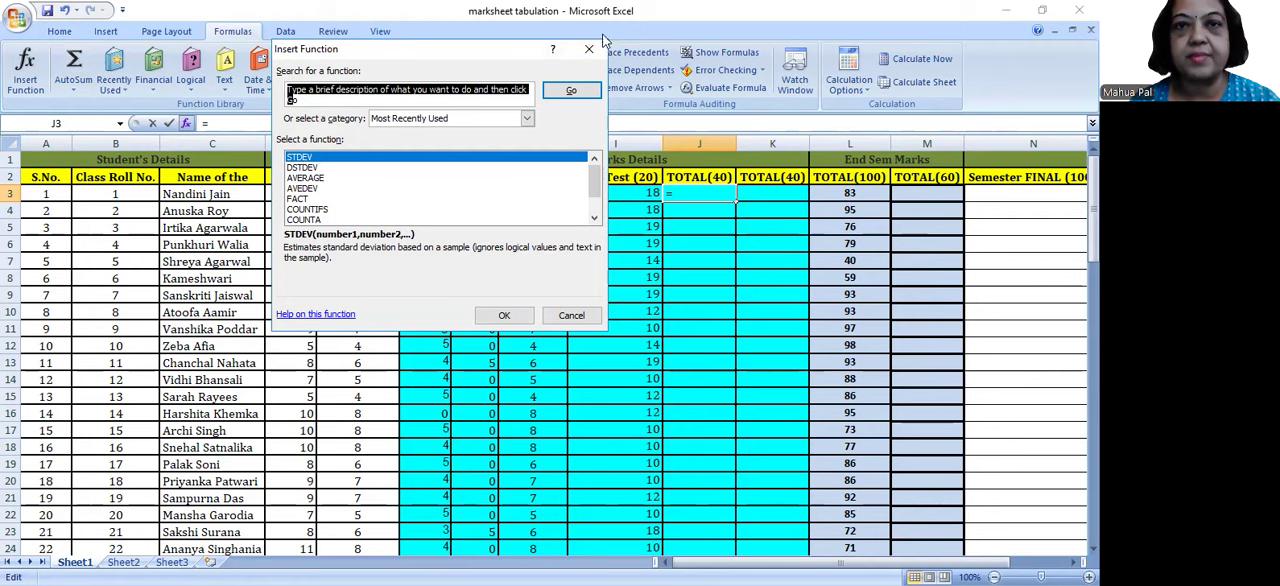
{"action": "left_click", "coordinate": [588, 49]}
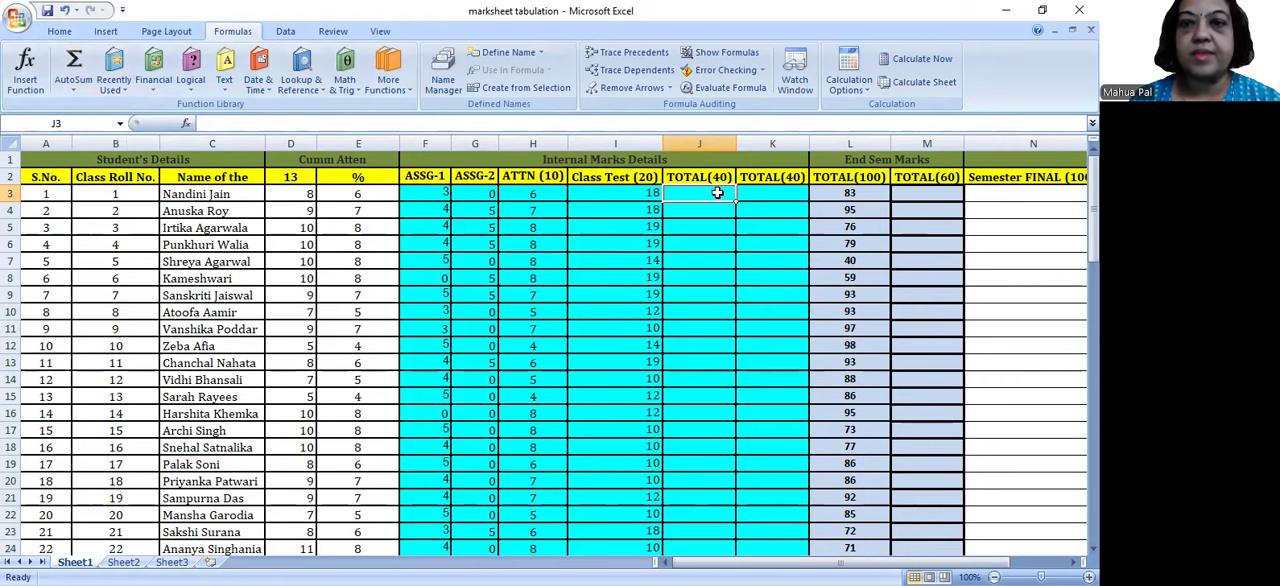
Step: Total the first student's internal marks in J3 with the AutoSum formula =SUM(F3:I3)
{"action": "left_click", "coordinate": [70, 86]}
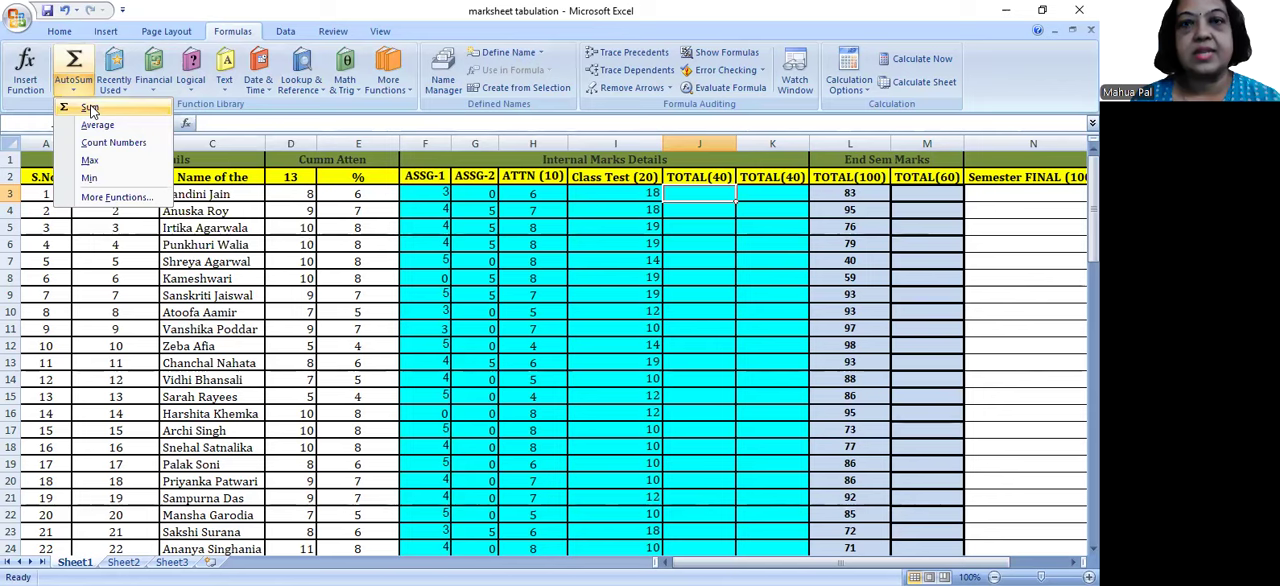
{"action": "left_click", "coordinate": [90, 108]}
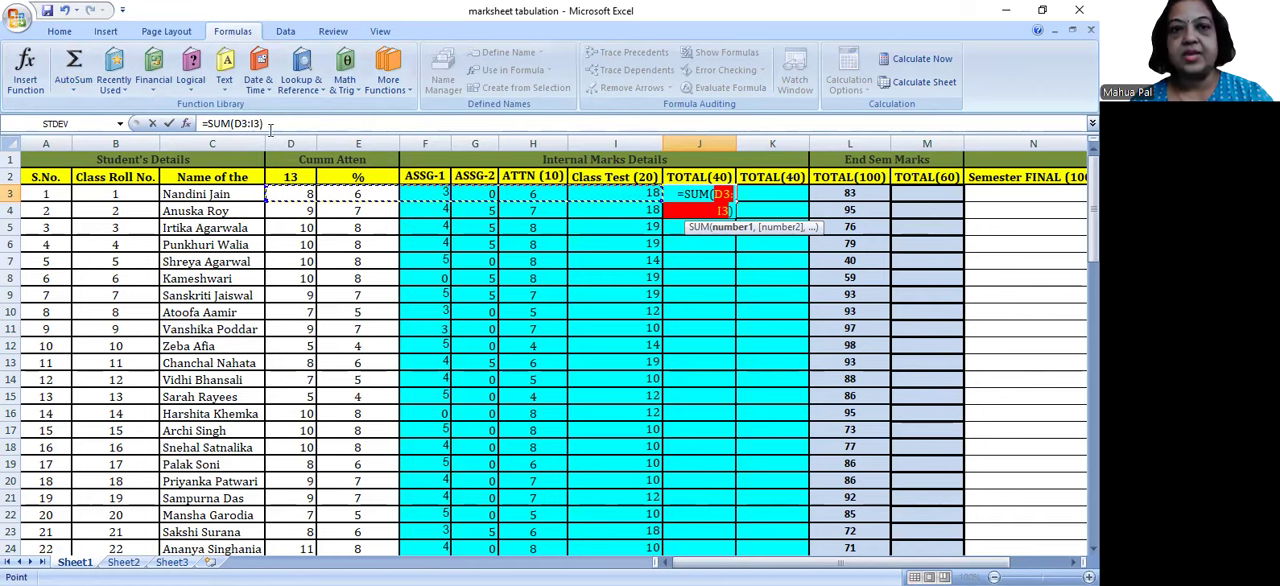
{"action": "left_click", "coordinate": [433, 194]}
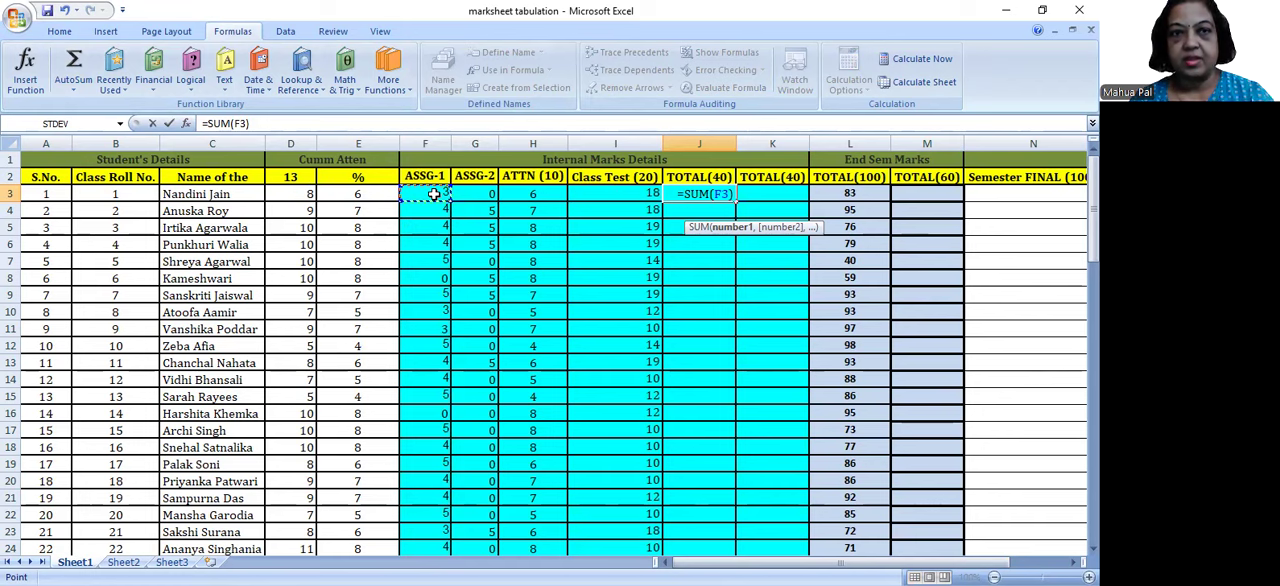
{"action": "left_click_drag", "start_coordinate": [433, 194], "coordinate": [650, 192]}
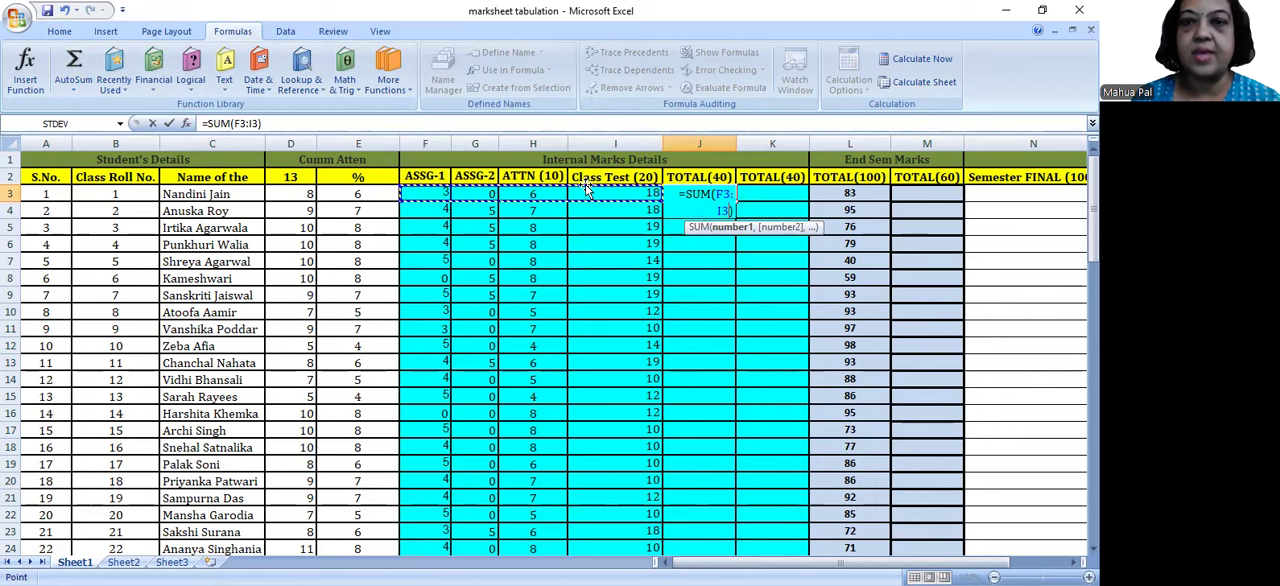
{"action": "key", "text": "Return"}
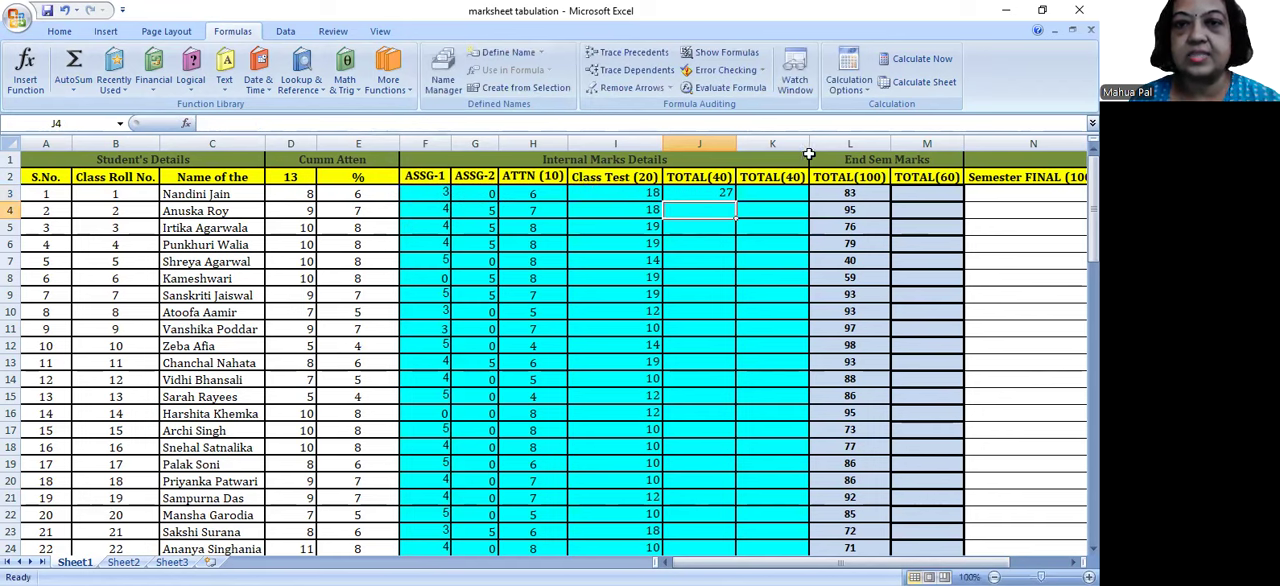
Step: Try filling the SUM formula from J3 down to J7 and clear the copies in J4:J7
{"action": "left_click", "coordinate": [715, 191]}
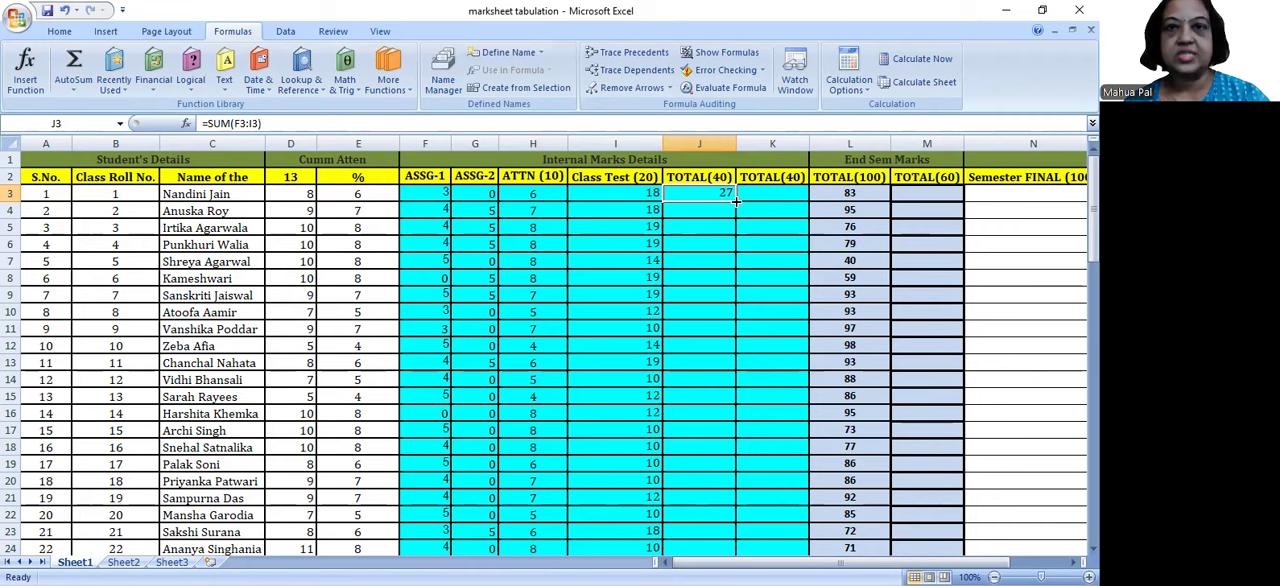
{"action": "left_click_drag", "start_coordinate": [736, 202], "coordinate": [742, 270]}
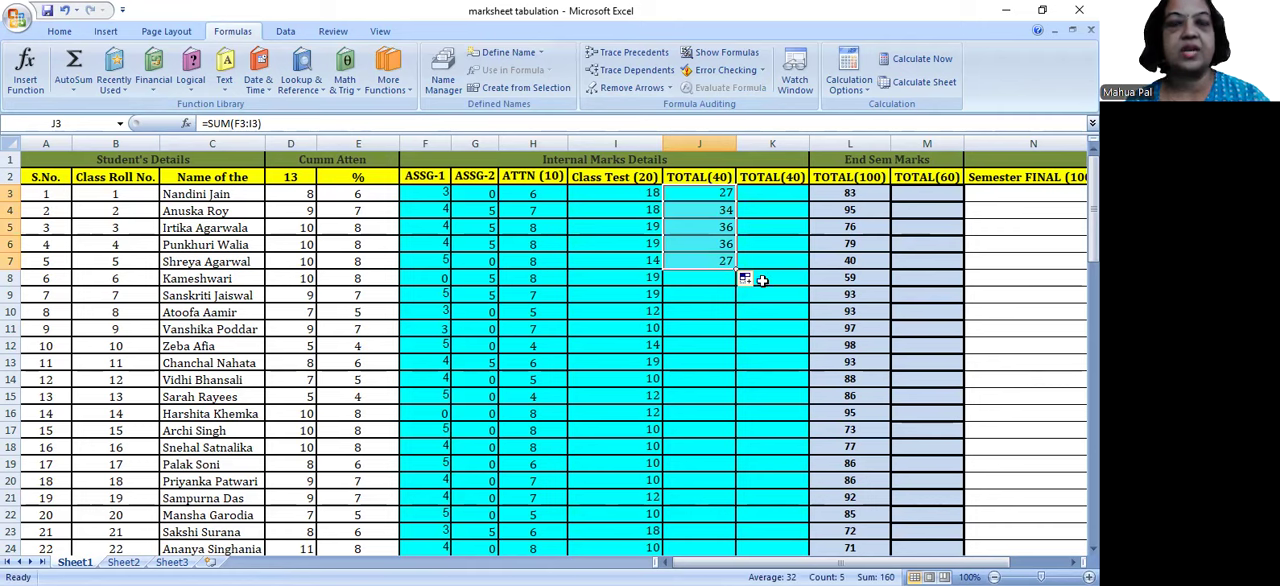
{"action": "left_click_drag", "start_coordinate": [714, 213], "coordinate": [718, 256]}
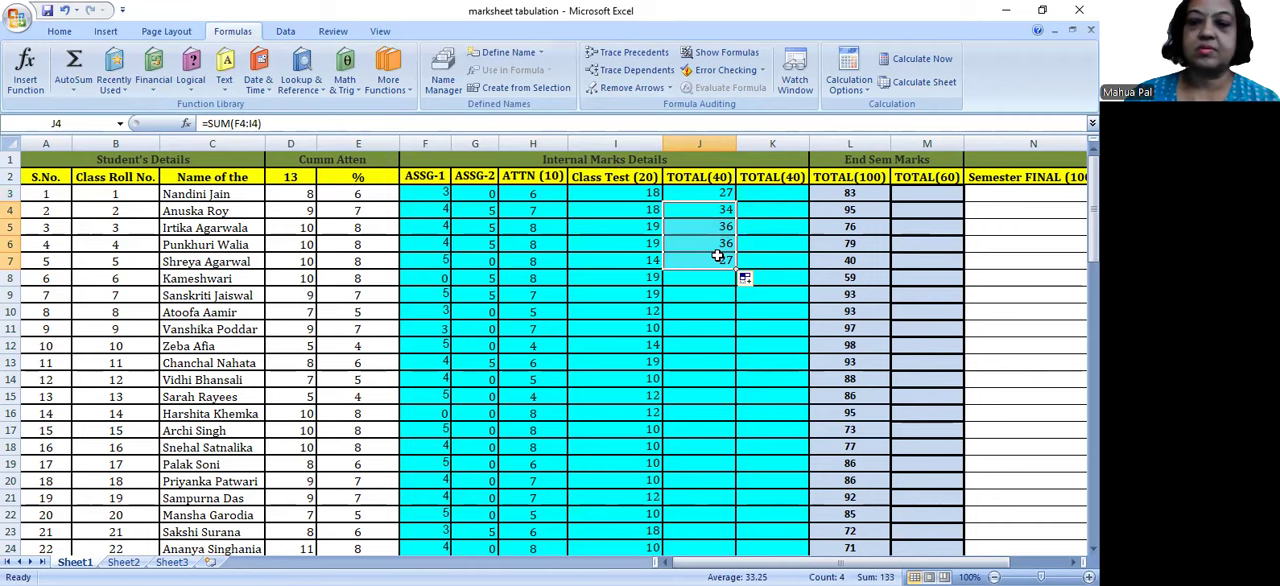
{"action": "key", "text": "Delete"}
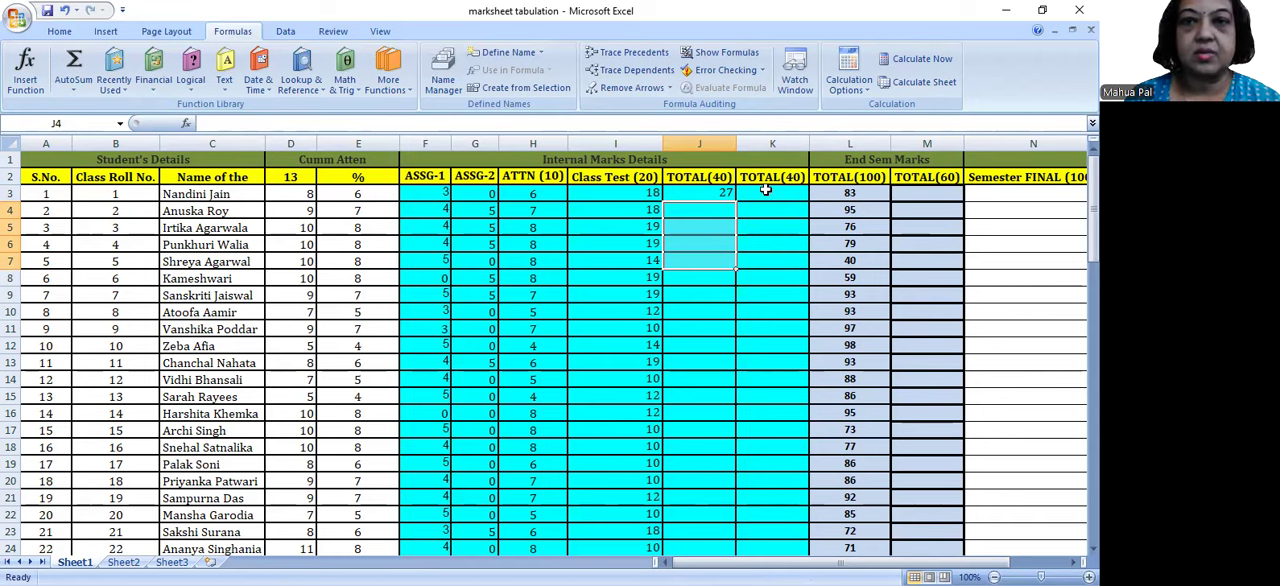
Step: Fill the SUM formula from J3 down to J8 in the first TOTAL(40) column
{"action": "left_click", "coordinate": [728, 195]}
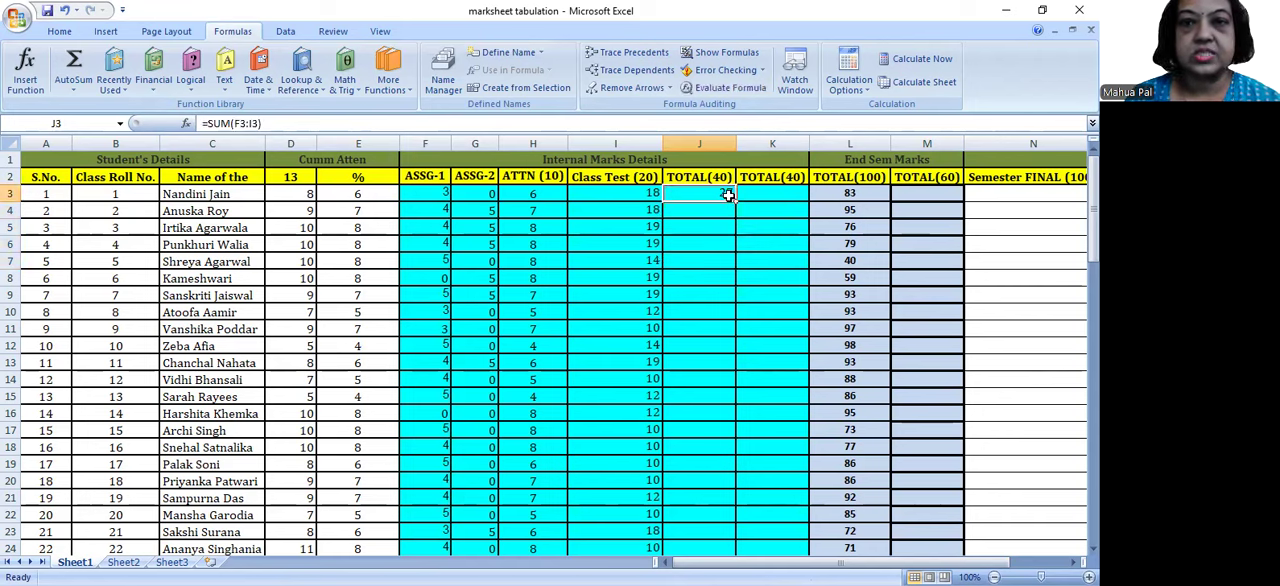
{"action": "left_click_drag", "start_coordinate": [614, 193], "coordinate": [591, 403]}
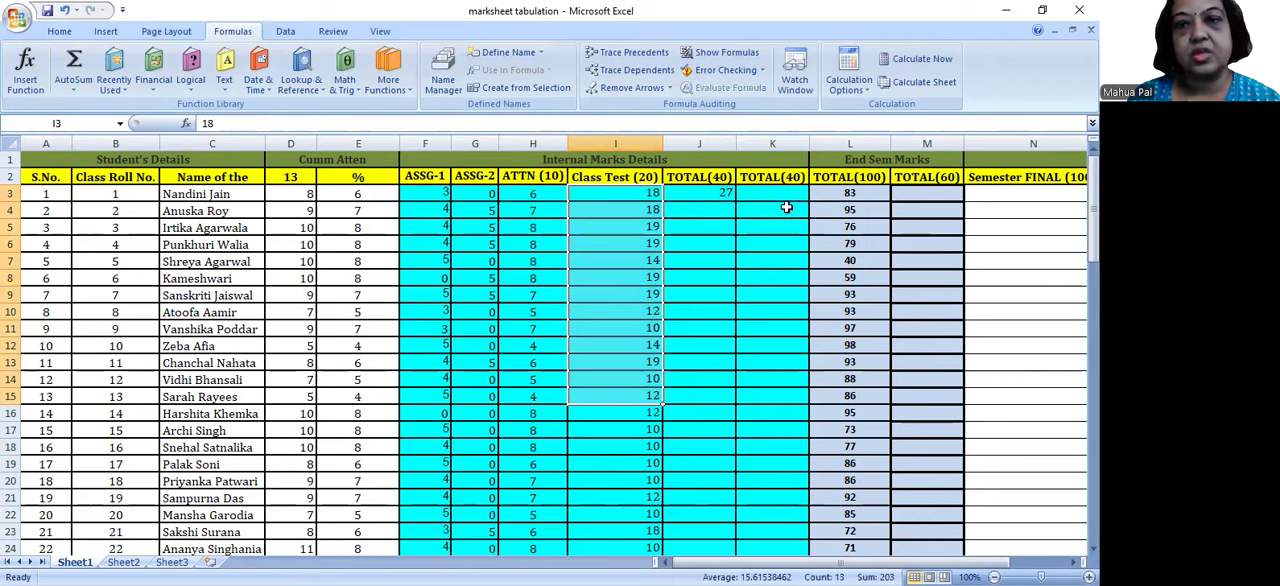
{"action": "left_click", "coordinate": [701, 194]}
{"action": "left_click_drag", "start_coordinate": [735, 200], "coordinate": [736, 282]}
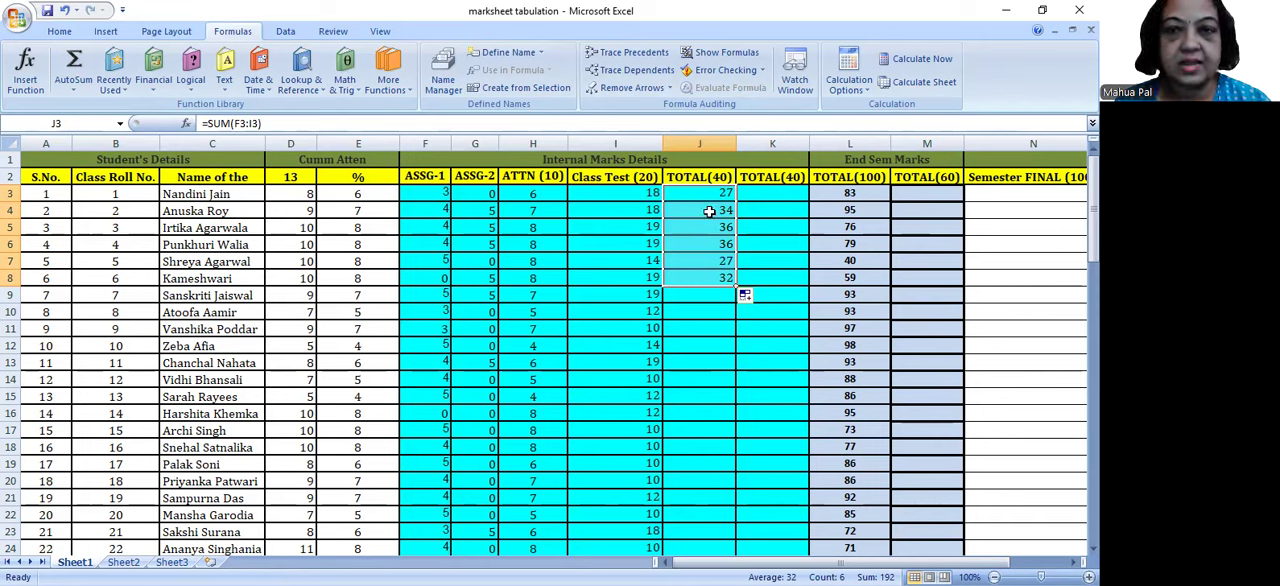
Step: Change the ROUND formula in E3 to two decimal places, =ROUND((D3/$D$2)*10,2), and fill it down to E82
{"action": "left_click", "coordinate": [370, 197]}
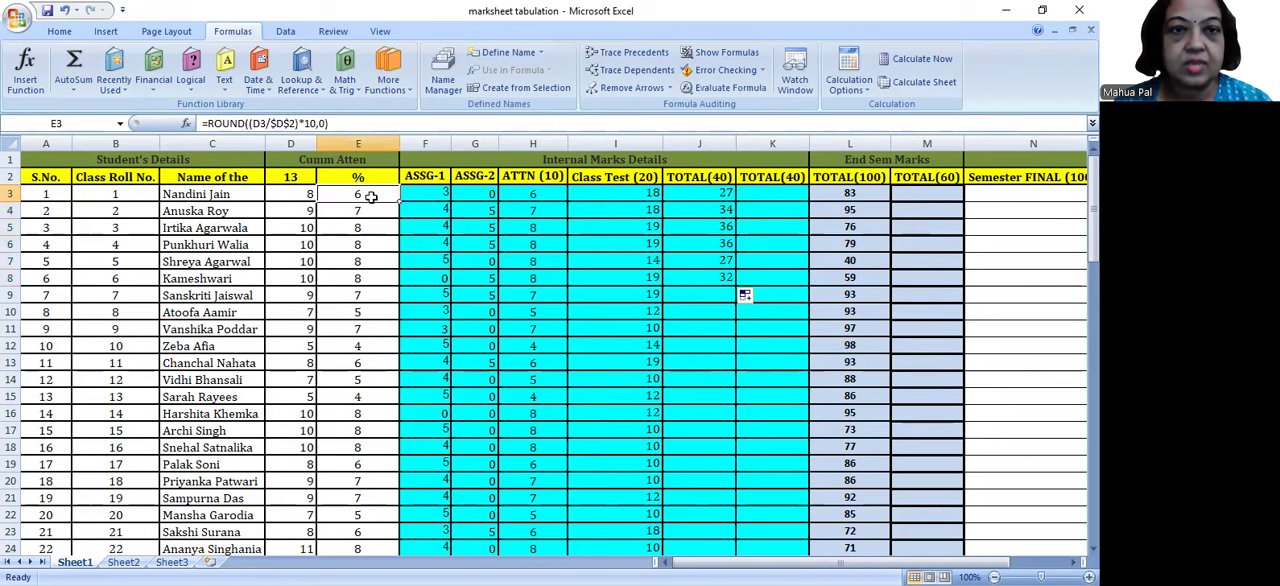
{"action": "left_click", "coordinate": [318, 123]}
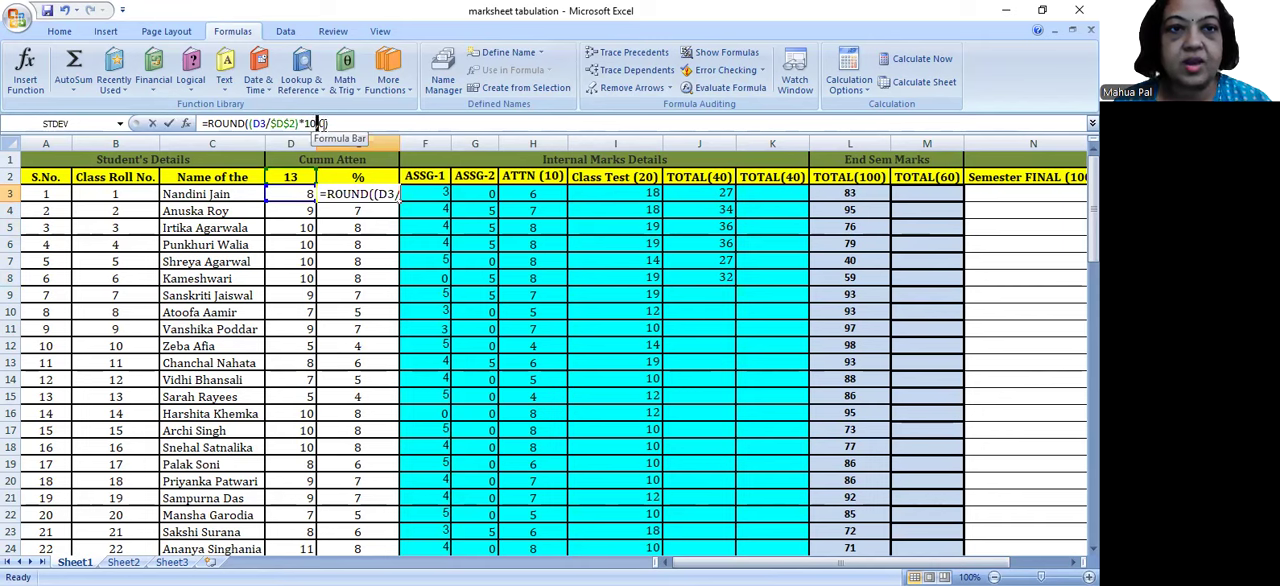
{"action": "left_click_drag", "start_coordinate": [325, 123], "coordinate": [321, 123]}
{"action": "type", "text": "2"}
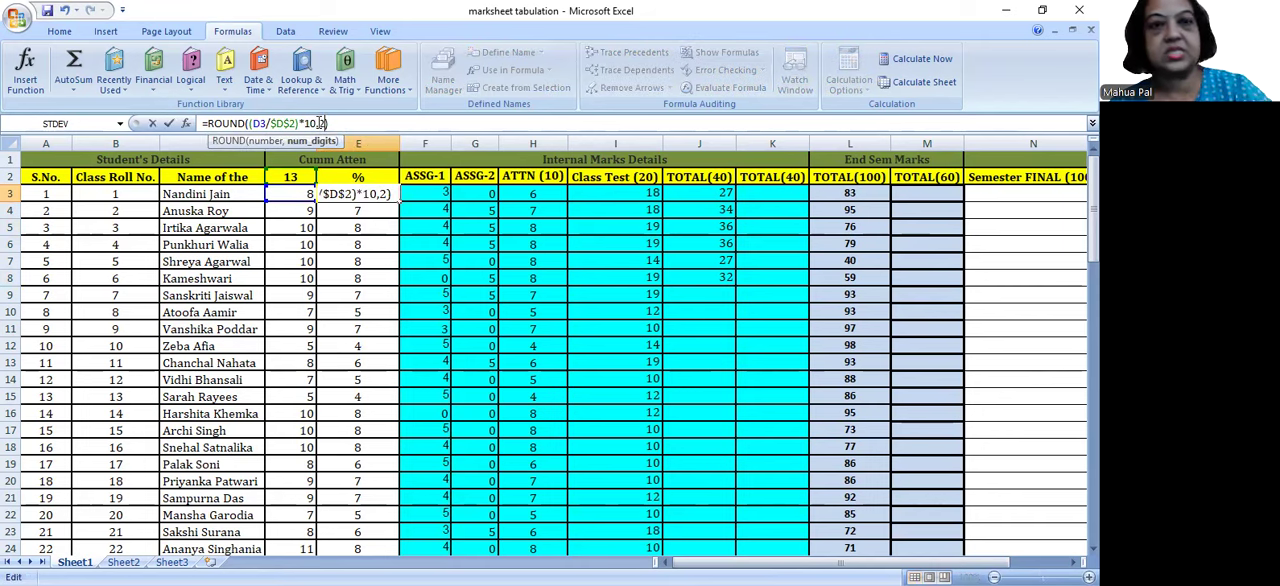
{"action": "key", "text": "Return"}
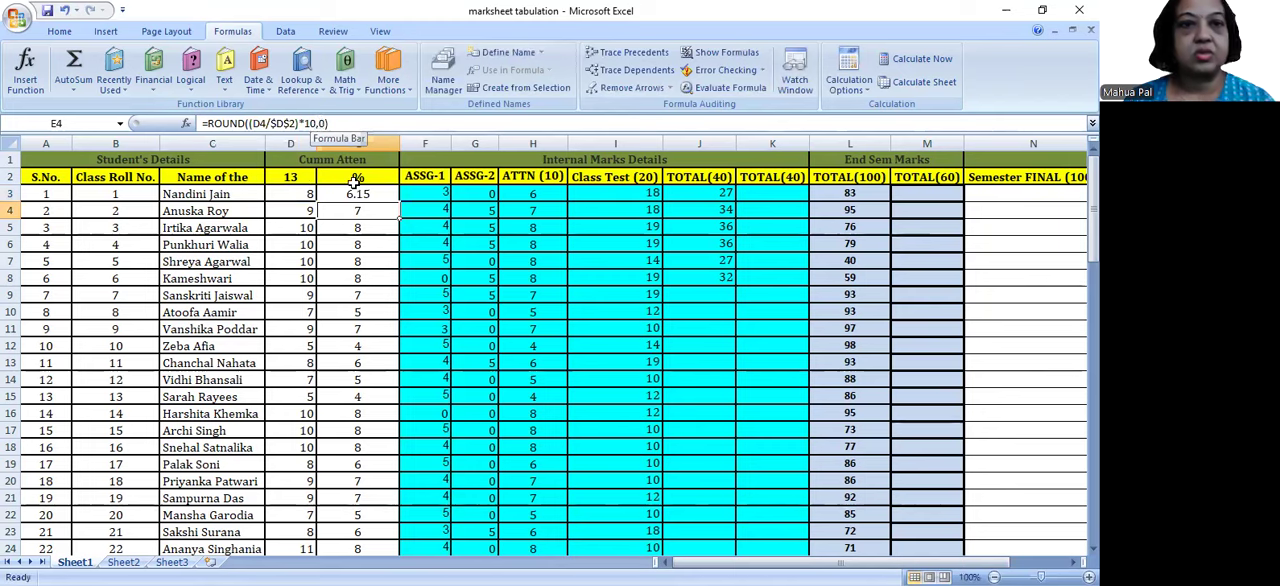
{"action": "left_click", "coordinate": [393, 194]}
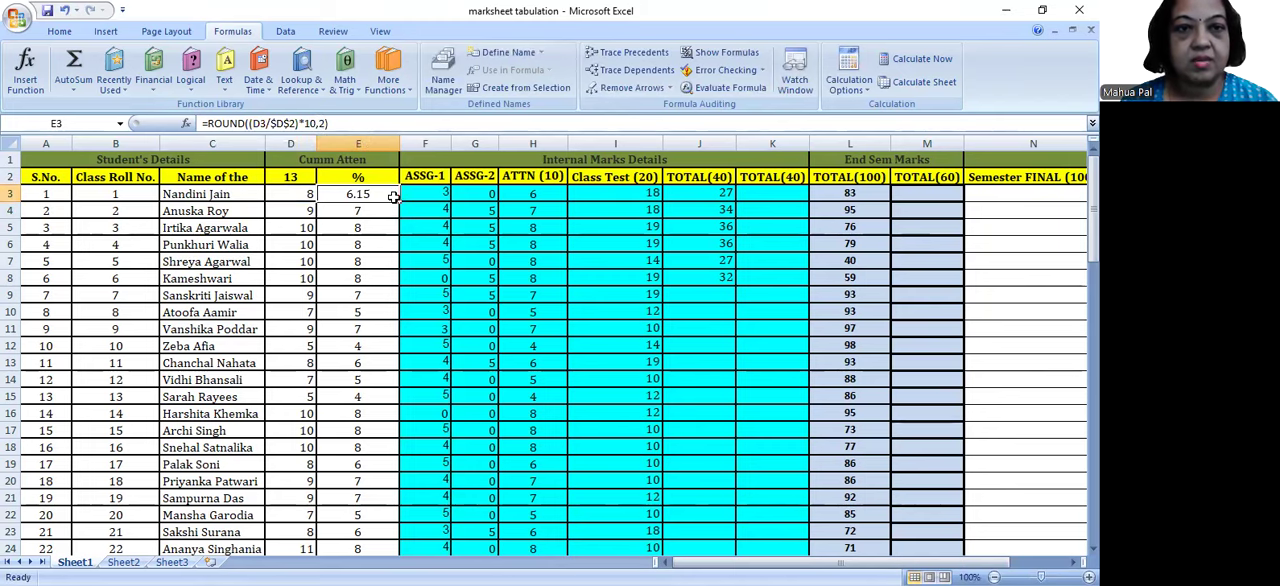
{"action": "left_click_drag", "start_coordinate": [398, 202], "coordinate": [382, 504]}
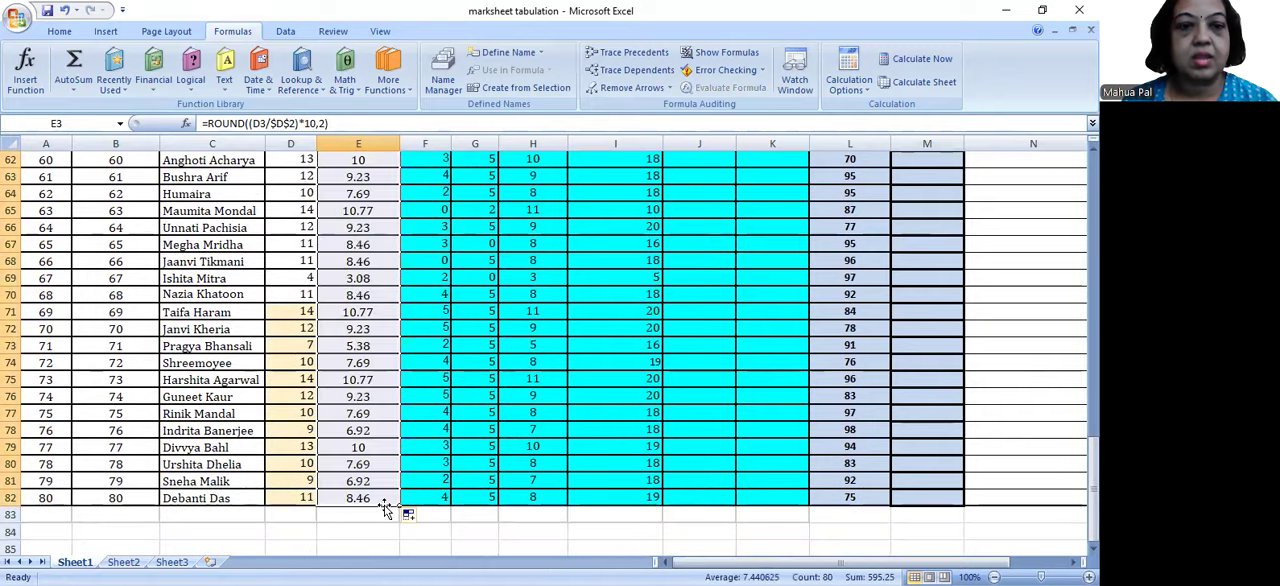
Step: Copy the two-decimal attendance scores in E3:E82 and paste them as values only over the ATTN (10) column from H3
{"action": "right_click", "coordinate": [378, 410]}
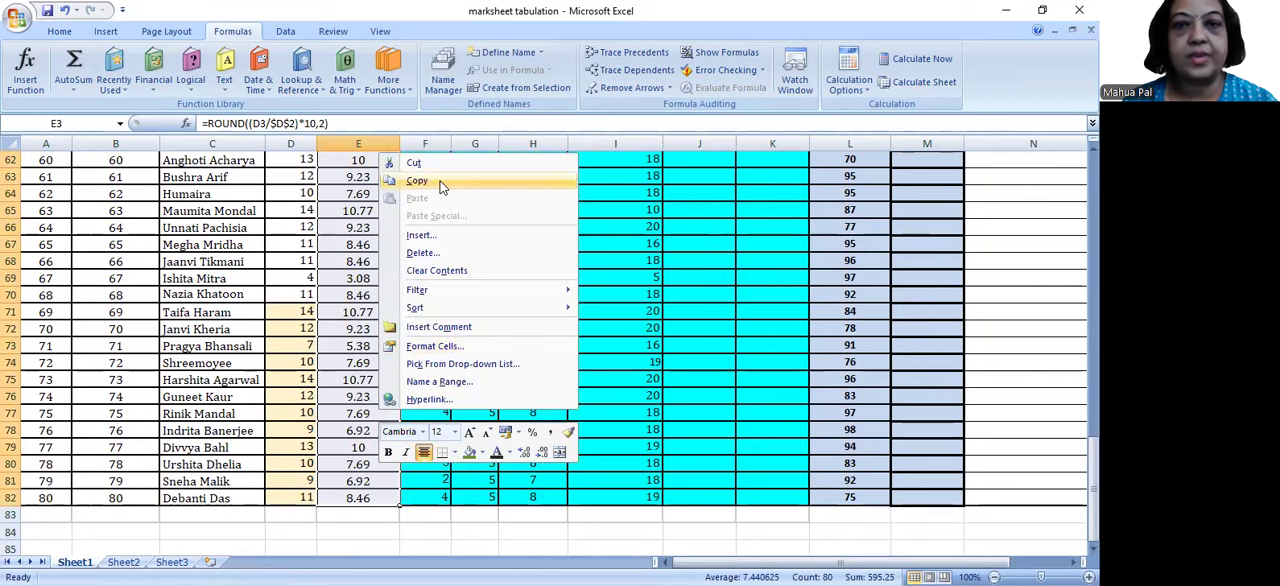
{"action": "left_click", "coordinate": [442, 181]}
{"action": "scroll", "coordinate": [540, 195], "scroll_direction": "up", "scroll_amount": 20}
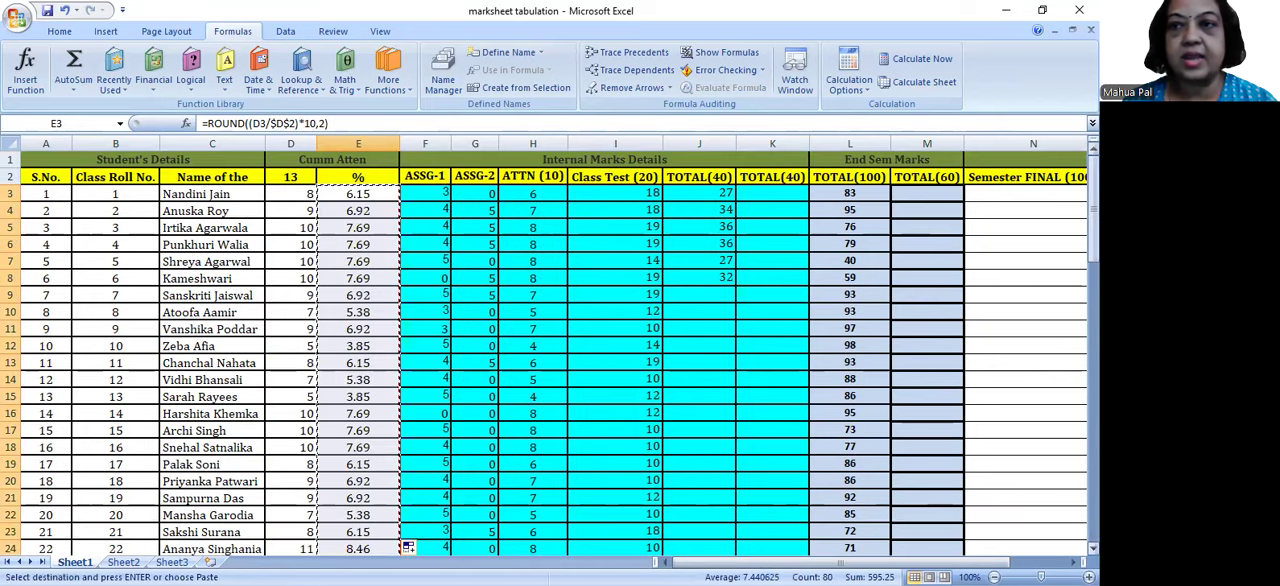
{"action": "right_click", "coordinate": [532, 195]}
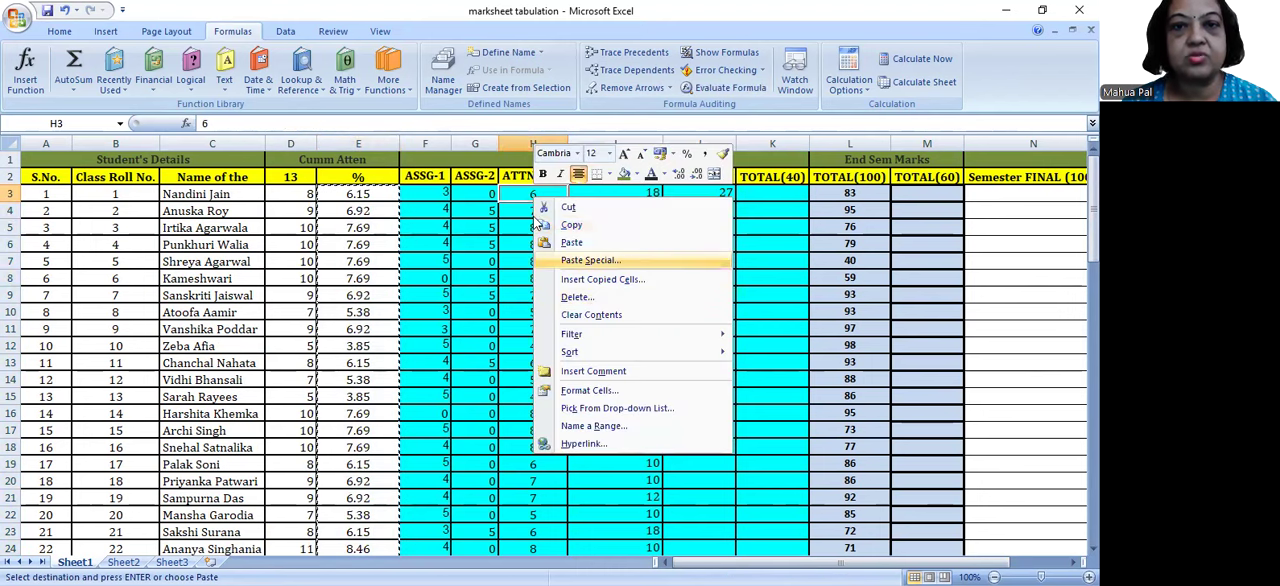
{"action": "left_click", "coordinate": [590, 259]}
{"action": "key", "text": "v"}
{"action": "left_click", "coordinate": [660, 366]}
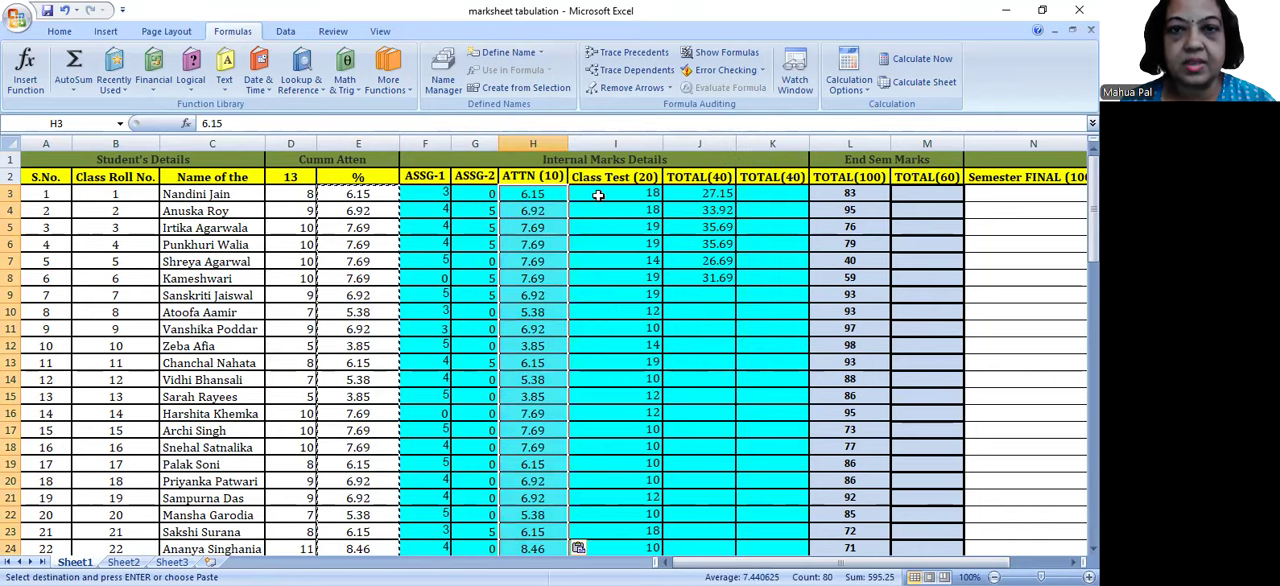
Step: Check the updated totals in J3:J8 and select the empty cells K3:K8 in the second TOTAL(40) column
{"action": "left_click", "coordinate": [687, 194]}
{"action": "left_click_drag", "start_coordinate": [687, 194], "coordinate": [680, 277]}
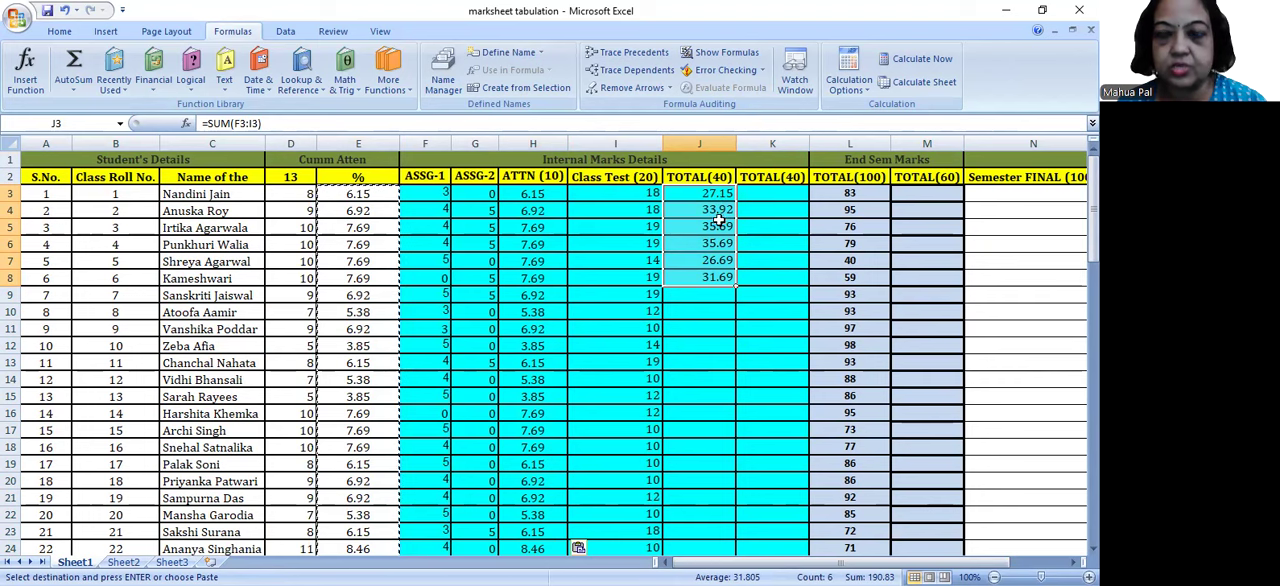
{"action": "left_click_drag", "start_coordinate": [775, 193], "coordinate": [783, 270]}
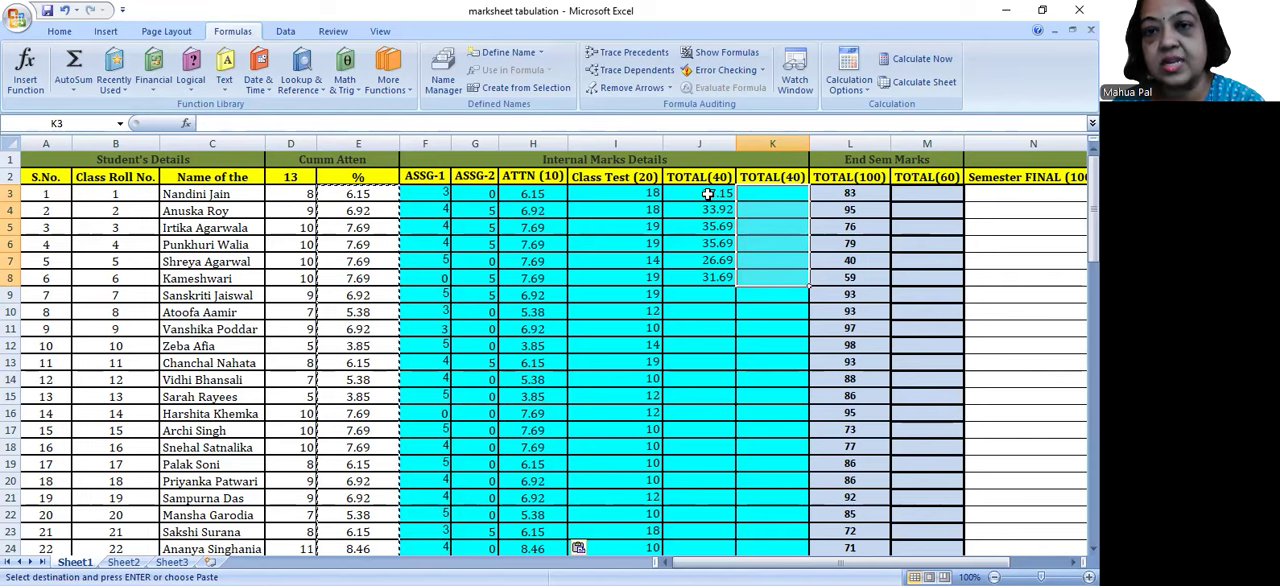
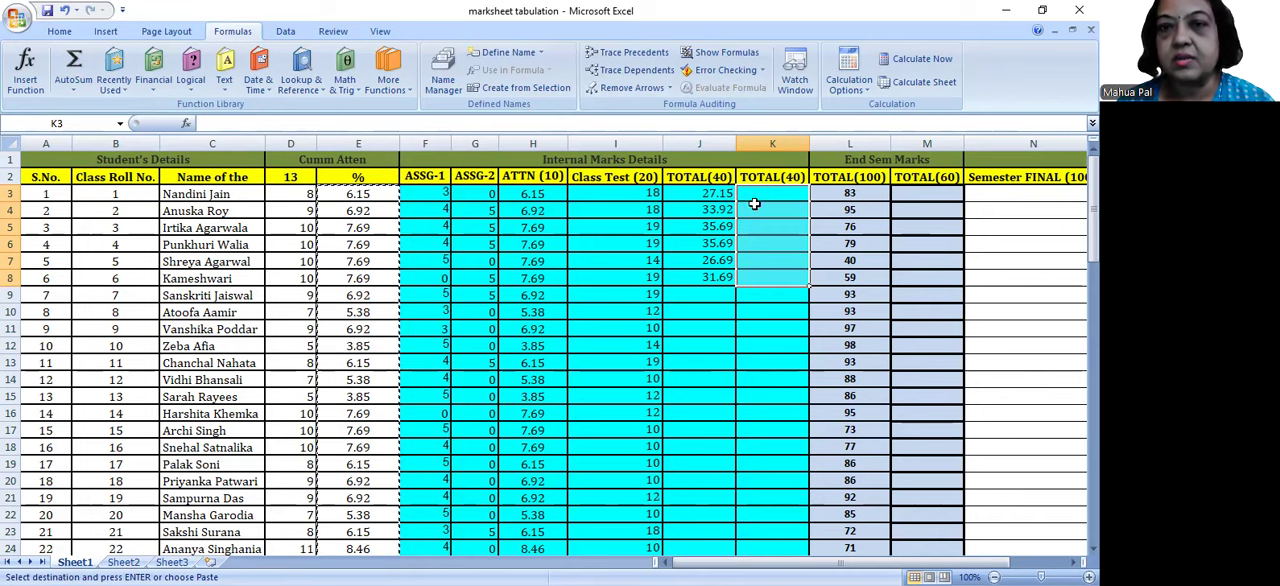
Step: Fill the SUM formula in J3 down the first TOTAL(40) column through J82
{"action": "left_click", "coordinate": [760, 197]}
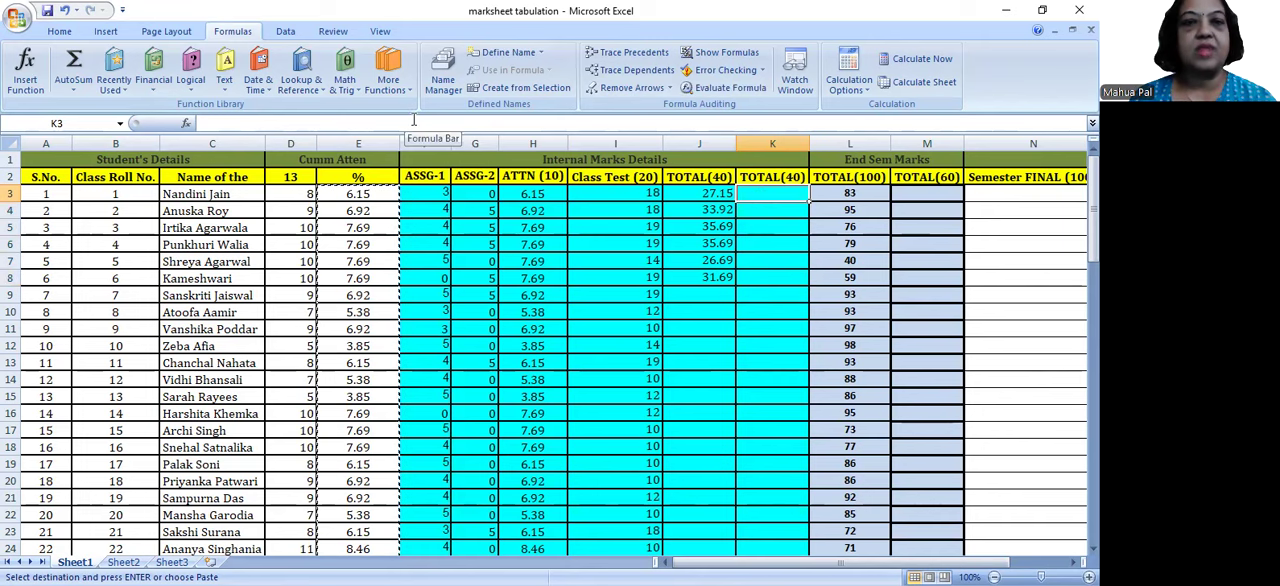
{"action": "left_click", "coordinate": [697, 193]}
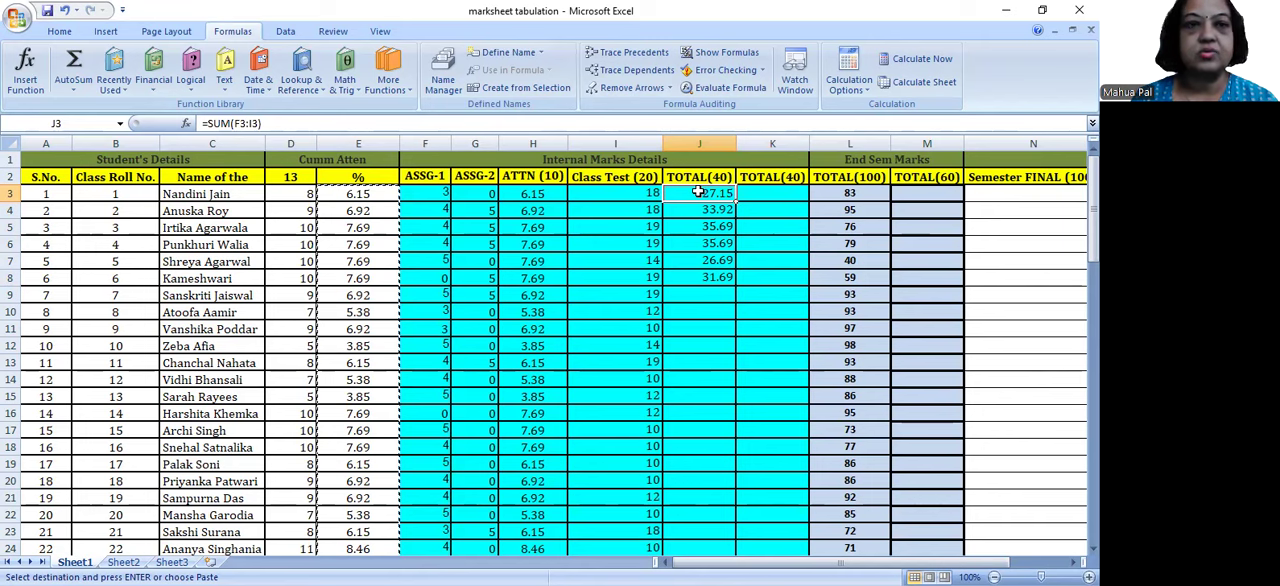
{"action": "left_click_drag", "start_coordinate": [697, 193], "coordinate": [700, 278]}
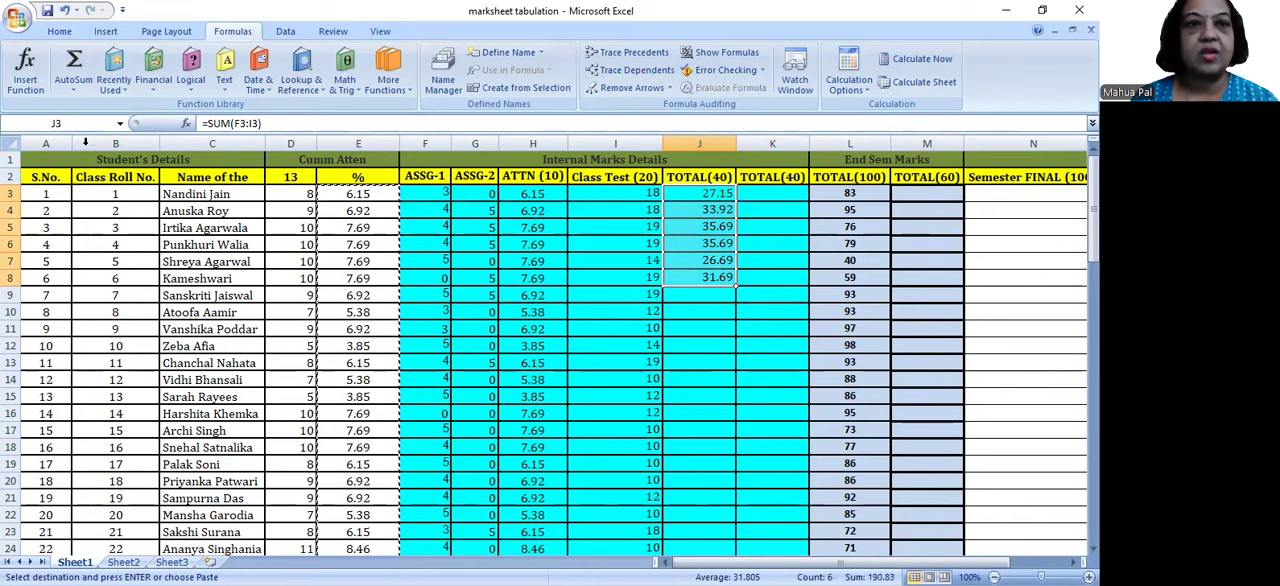
{"action": "left_click", "coordinate": [207, 123]}
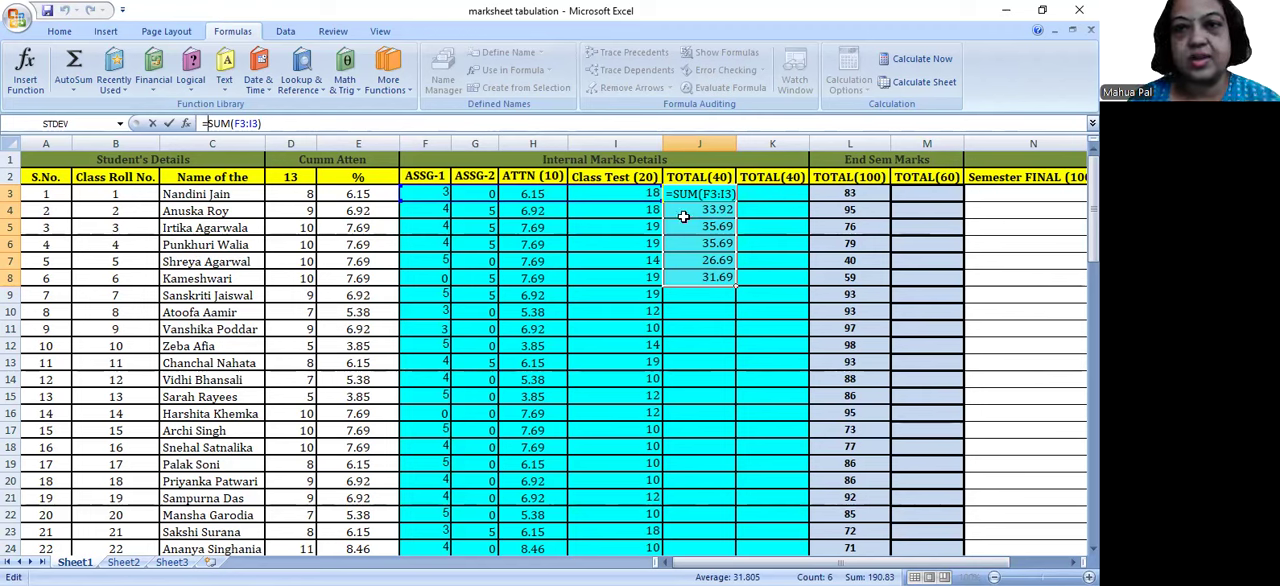
{"action": "key", "text": "Return"}
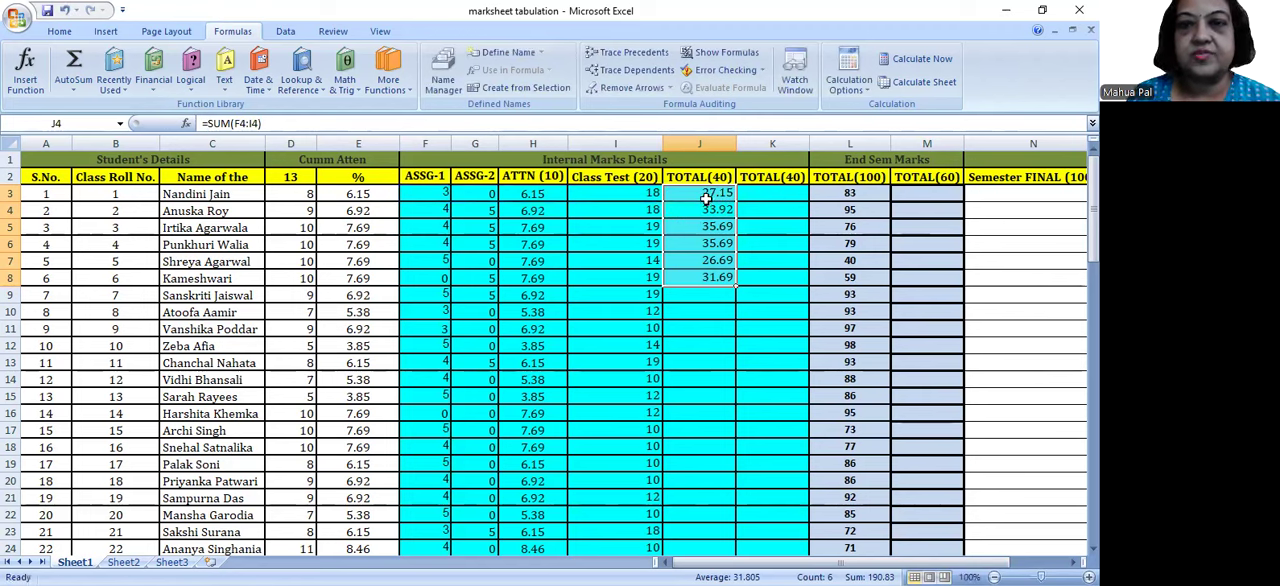
{"action": "left_click", "coordinate": [707, 195]}
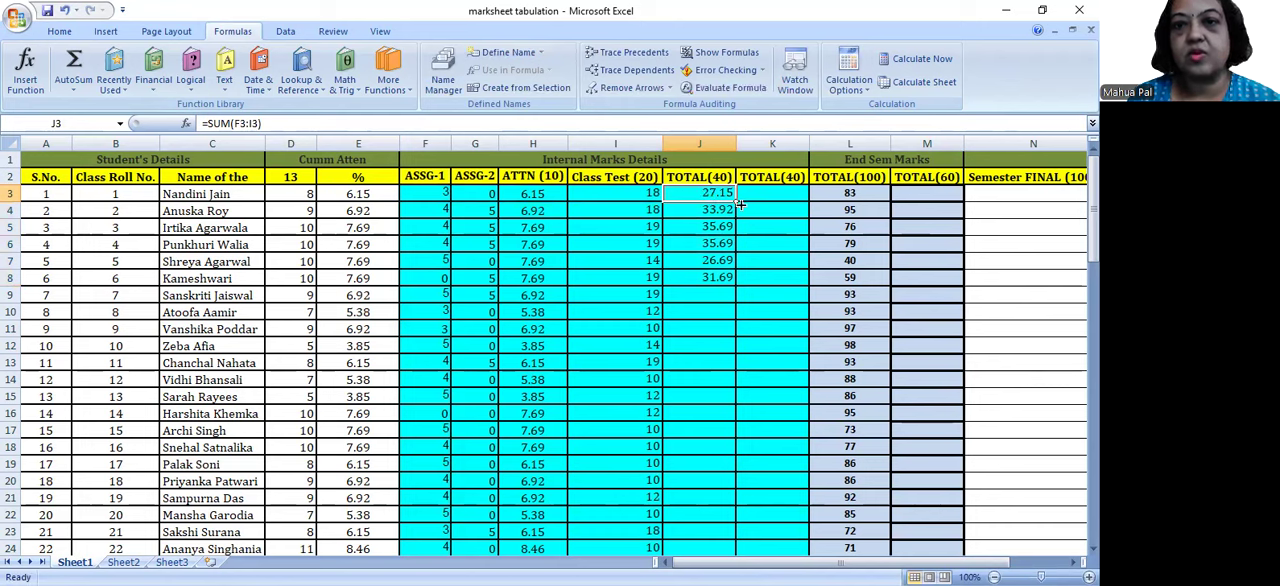
{"action": "double_click", "coordinate": [735, 199]}
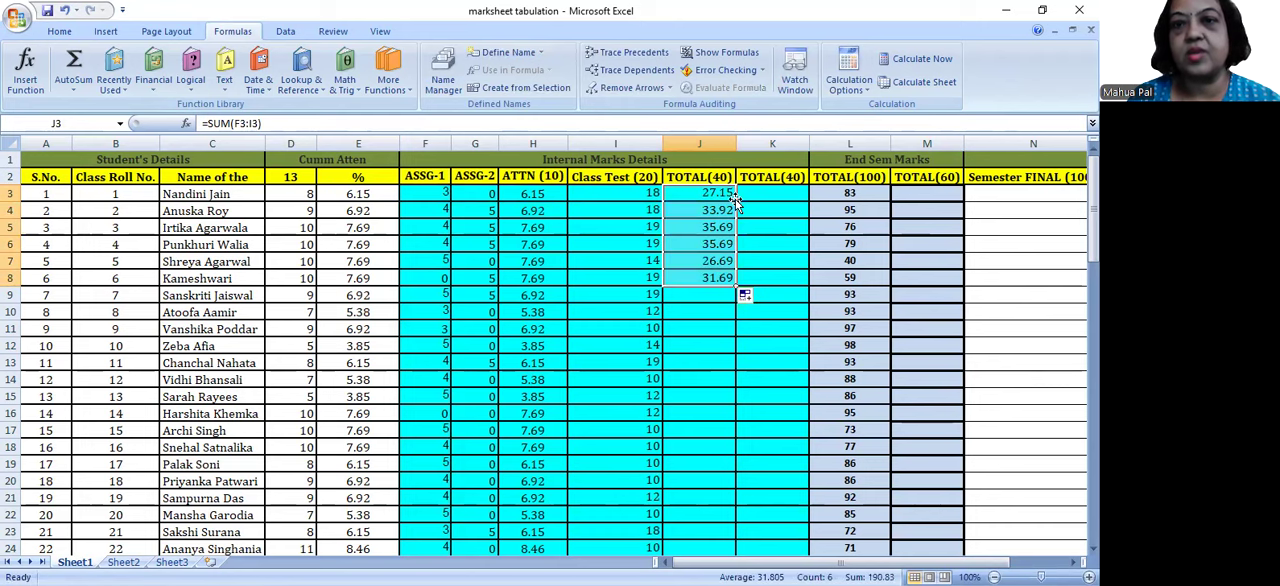
{"action": "double_click", "coordinate": [735, 287]}
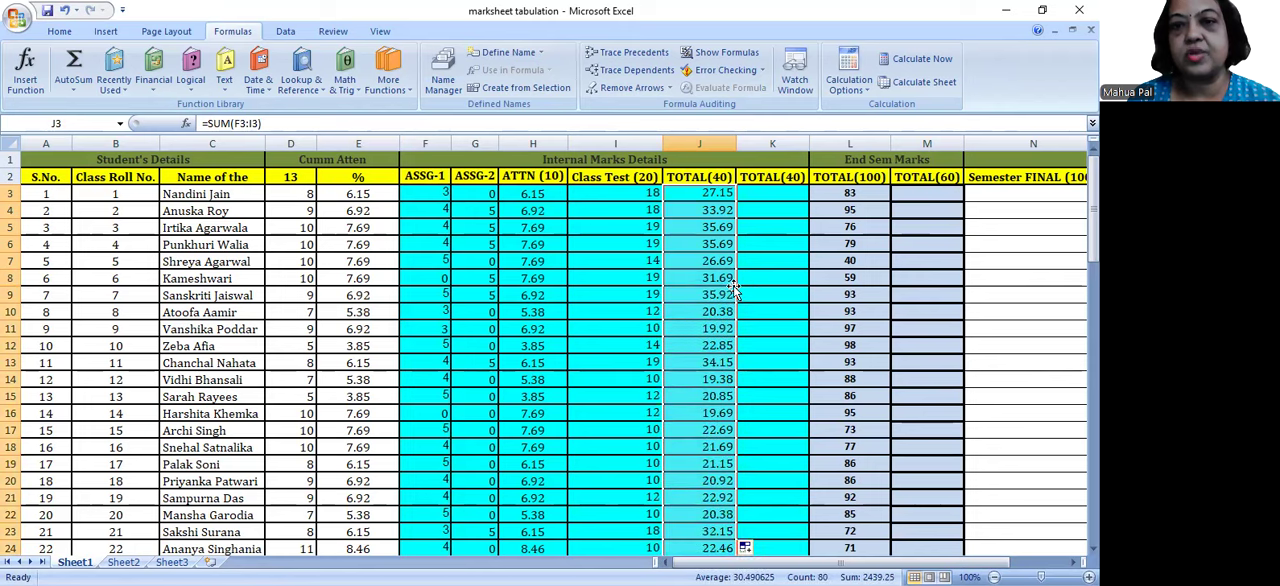
{"action": "mouse_move", "coordinate": [1093, 235]}
{"action": "left_mouse_down"}
{"action": "mouse_move", "coordinate": [1093, 515]}
{"action": "mouse_move", "coordinate": [1093, 235]}
{"action": "left_mouse_up"}
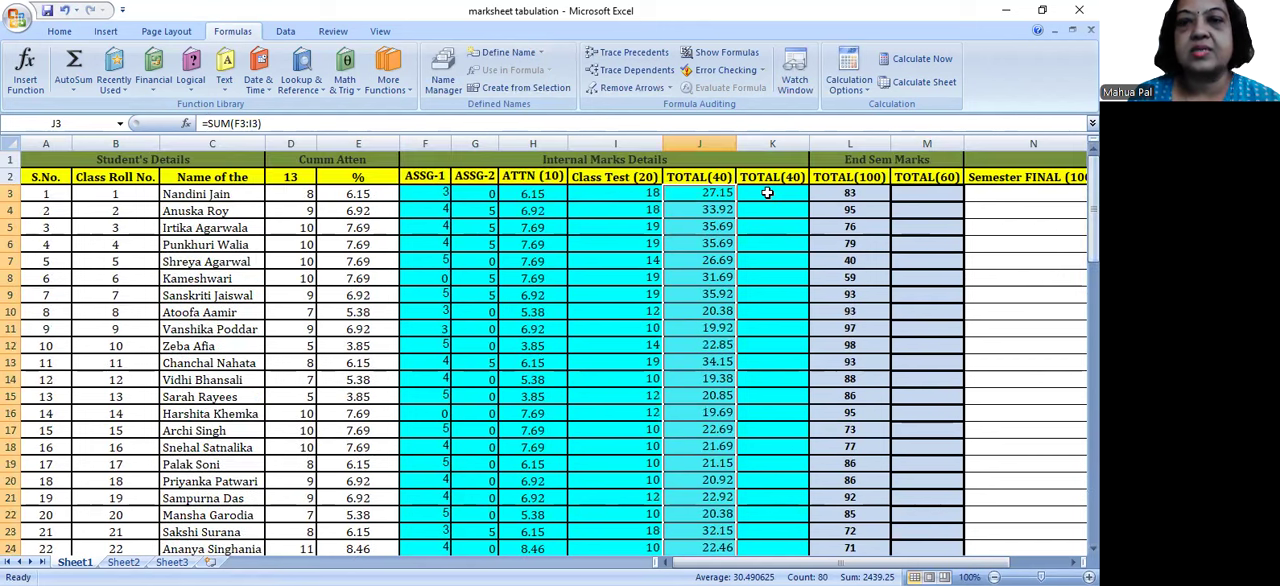
Step: Enter =CEILING(J3,1) in K3 to round the internal total up to a whole number, and fill it down to K82
{"action": "left_click", "coordinate": [767, 193]}
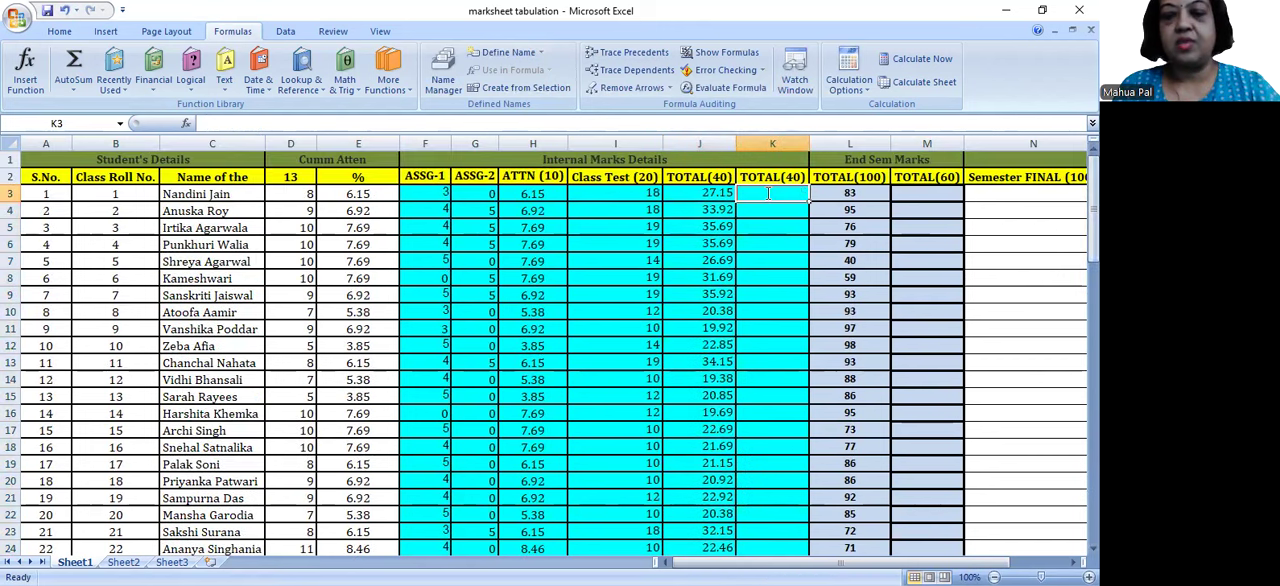
{"action": "type", "text": "="}
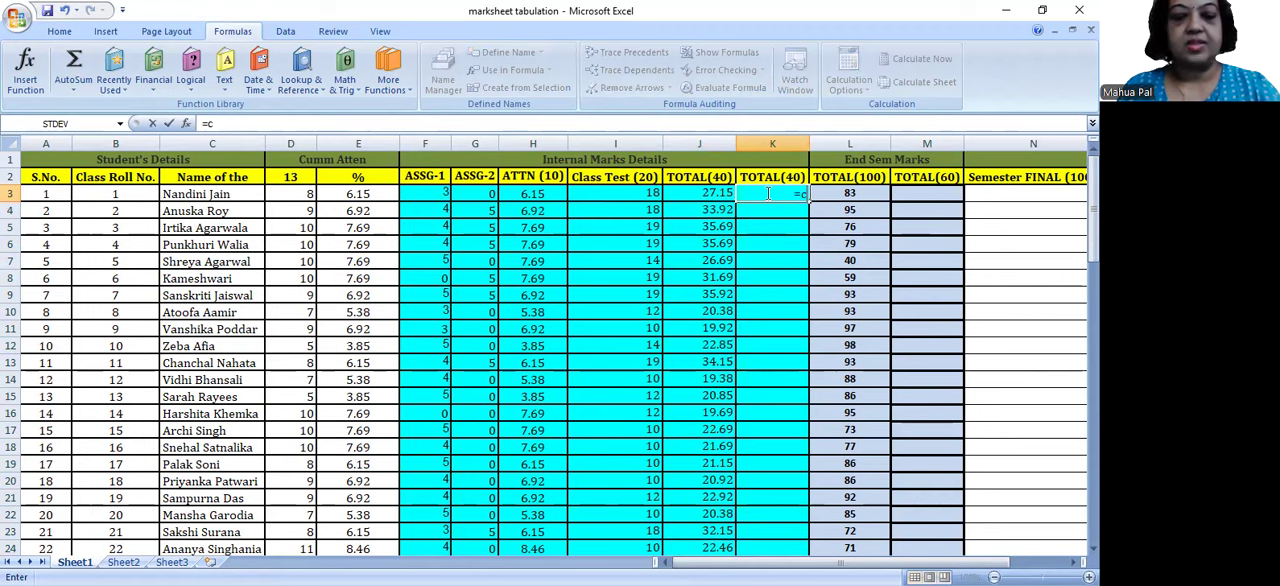
{"action": "type", "text": "ceil"}
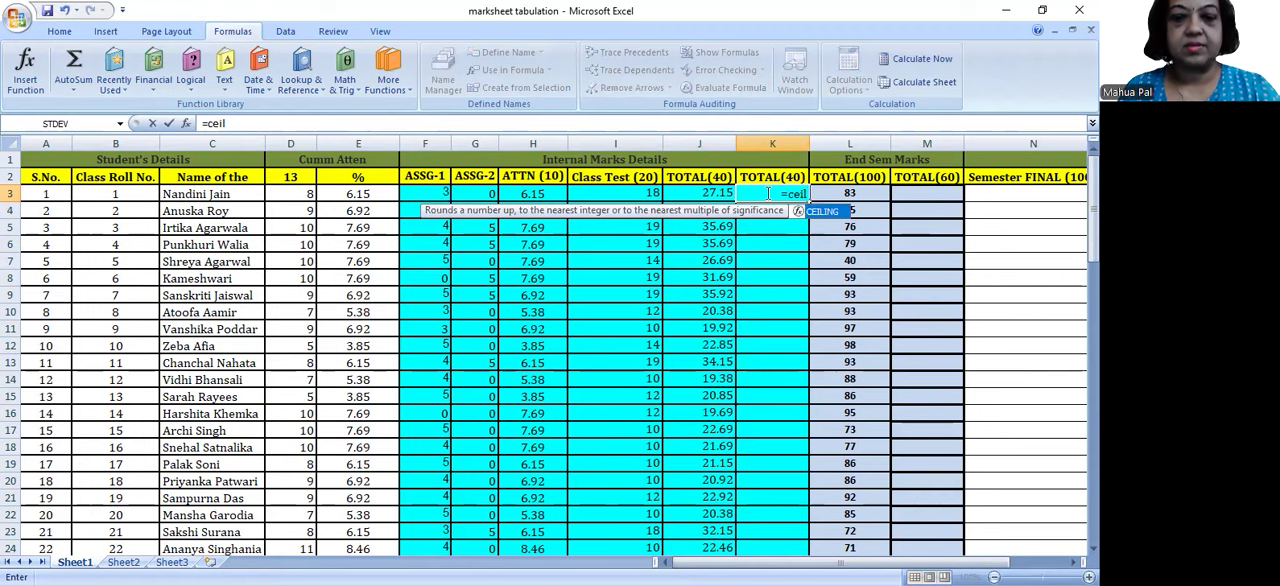
{"action": "type", "text": "ing("}
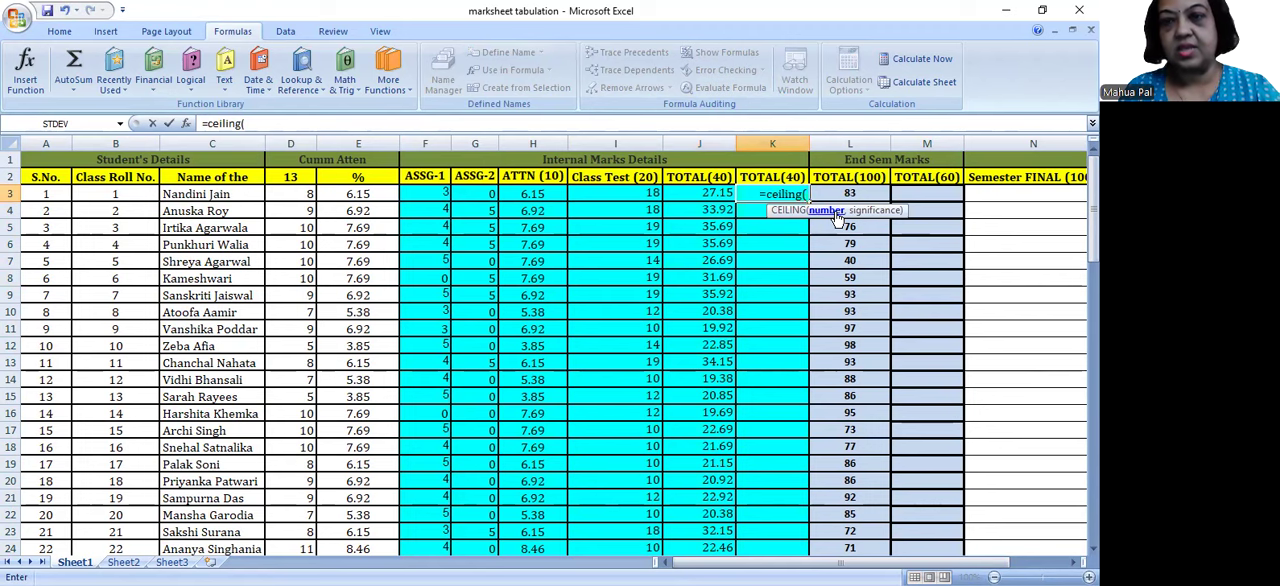
{"action": "left_click", "coordinate": [694, 197]}
{"action": "type", "text": ",1)"}
{"action": "key", "text": "Return"}
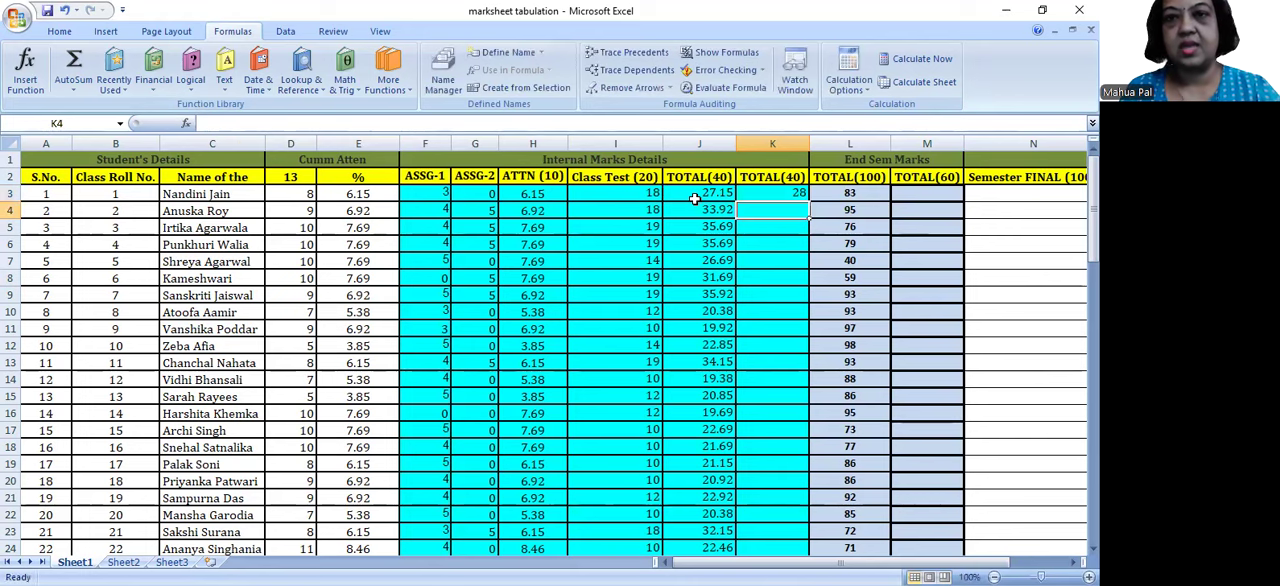
{"action": "left_click", "coordinate": [789, 197]}
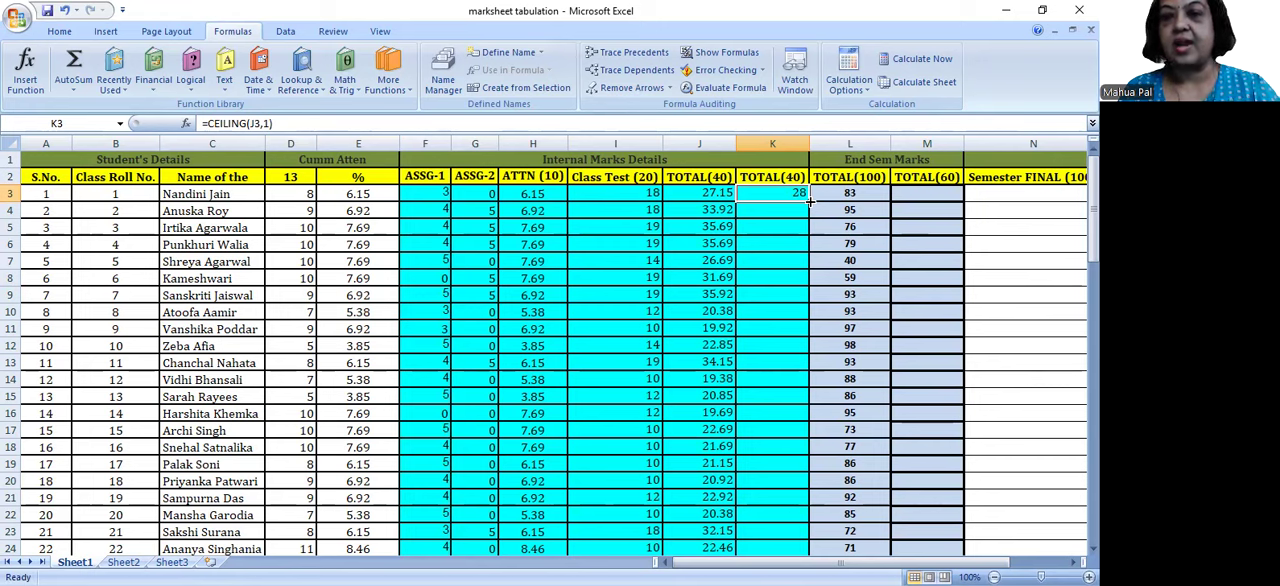
{"action": "double_click", "coordinate": [809, 200]}
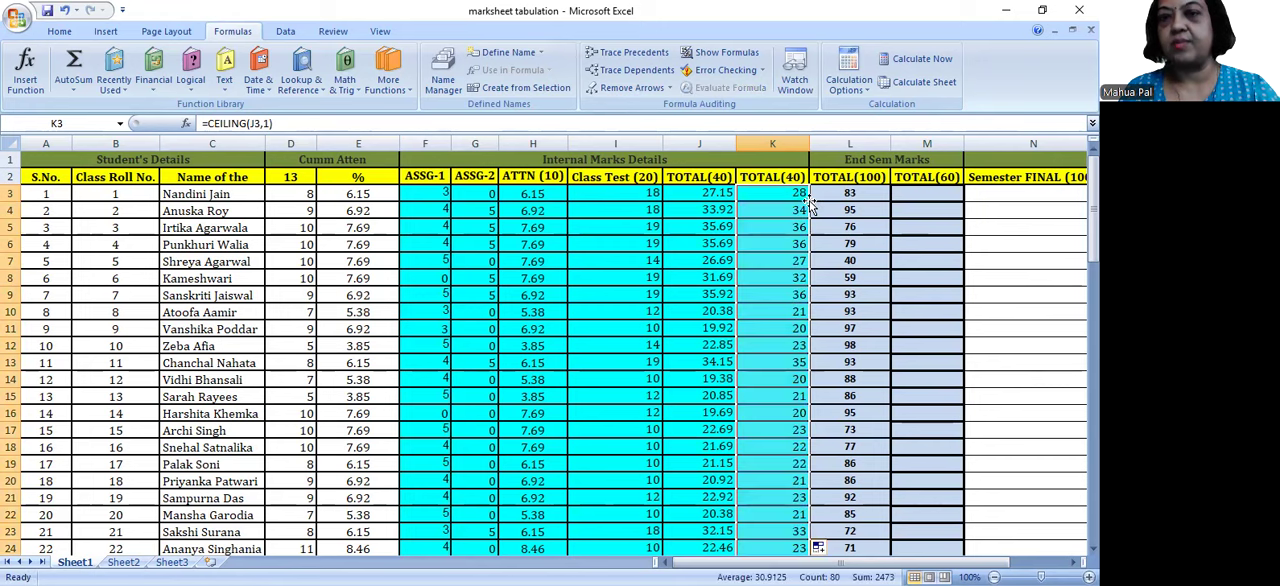
Step: Examine the rounded totals in the second TOTAL(40) column down to the last students, and return to the top of the sheet
{"action": "left_click", "coordinate": [765, 305]}
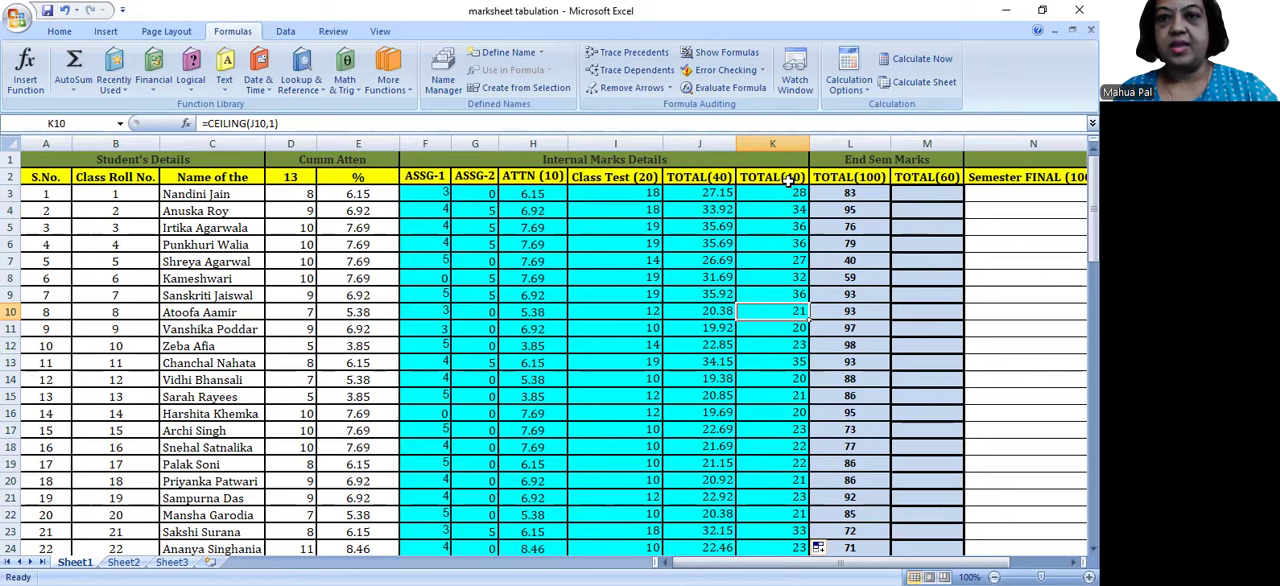
{"action": "left_click_drag", "start_coordinate": [787, 192], "coordinate": [816, 514]}
{"action": "left_click_drag", "start_coordinate": [823, 409], "coordinate": [809, 434]}
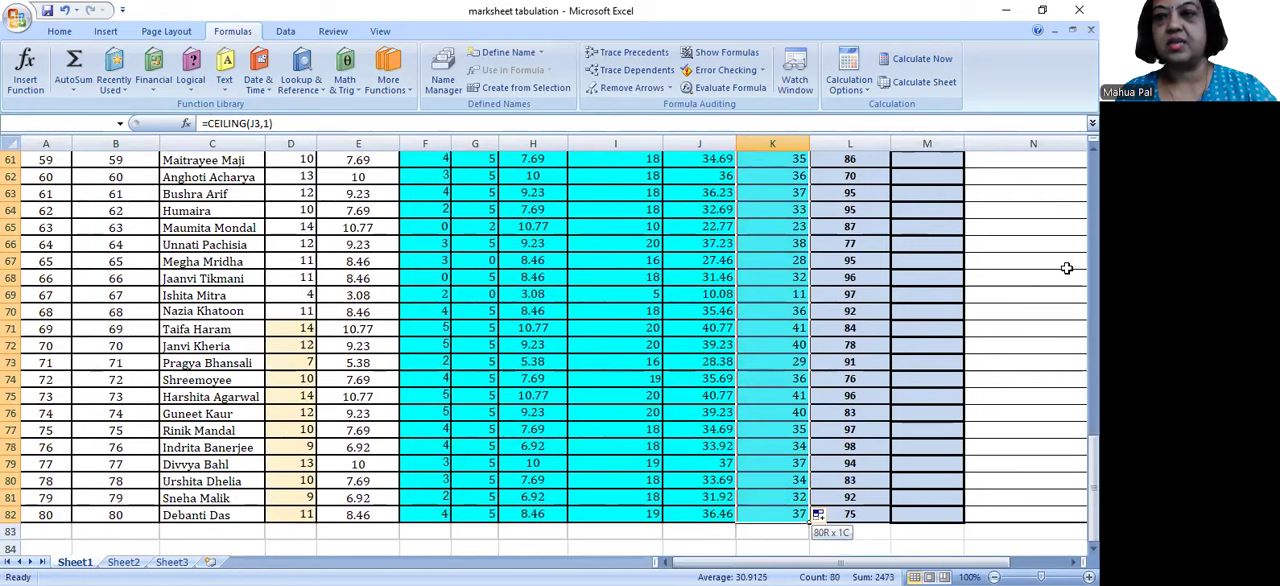
{"action": "left_click", "coordinate": [866, 240]}
{"action": "key", "text": "Up"}
{"action": "key", "text": "Up"}
{"action": "key", "text": "Up"}
{"action": "key", "text": "Up"}
{"action": "key", "text": "Up"}
{"action": "key", "text": "Up"}
{"action": "key", "text": "Up"}
{"action": "key", "text": "Up"}
{"action": "key", "text": "Up"}
{"action": "key", "text": "Up"}
{"action": "key", "text": "Up"}
{"action": "key", "text": "Up"}
{"action": "key", "text": "Up"}
{"action": "key", "text": "Up"}
{"action": "key", "text": "Up"}
{"action": "key", "text": "Up"}
{"action": "key", "text": "Up"}
{"action": "key", "text": "Up"}
{"action": "key", "text": "Up"}
{"action": "key", "text": "Up"}
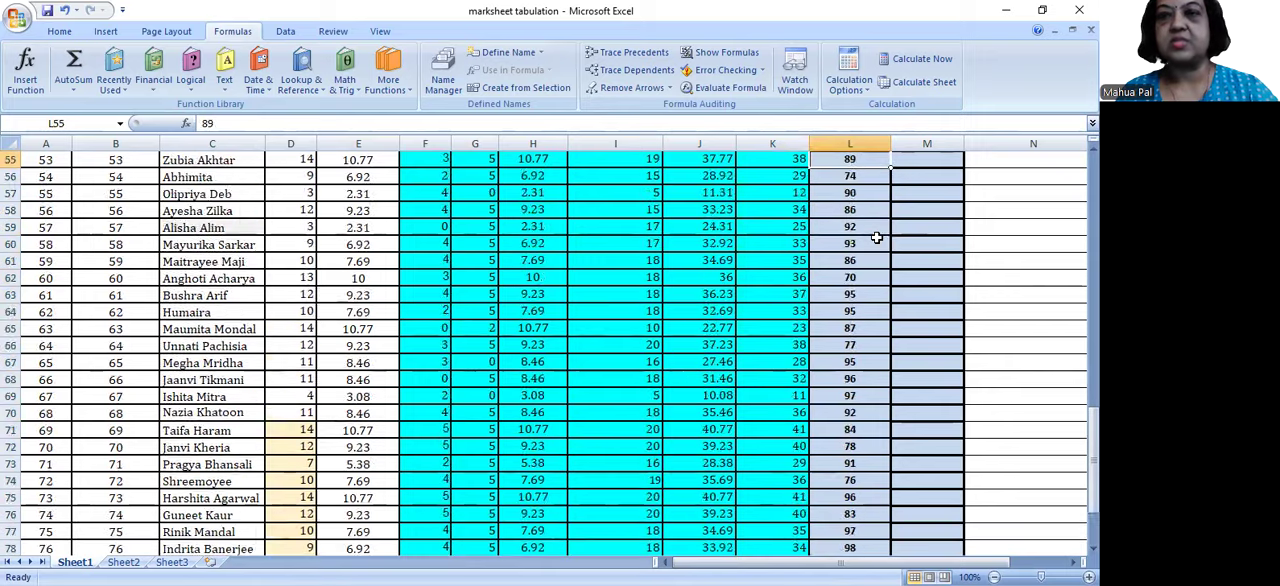
{"action": "key", "text": "Up"}
{"action": "key", "text": "Up"}
{"action": "key", "text": "Up"}
{"action": "key", "text": "Up"}
{"action": "key", "text": "Up"}
{"action": "key", "text": "Up"}
{"action": "key", "text": "Up"}
{"action": "key", "text": "Up"}
{"action": "key", "text": "Up"}
{"action": "key", "text": "Up"}
{"action": "key", "text": "Up"}
{"action": "key", "text": "Up"}
{"action": "key", "text": "Up"}
{"action": "key", "text": "Up"}
{"action": "key", "text": "Up"}
{"action": "key", "text": "Up"}
{"action": "key", "text": "Up"}
{"action": "key", "text": "Up"}
{"action": "key", "text": "Up"}
{"action": "key", "text": "Up"}
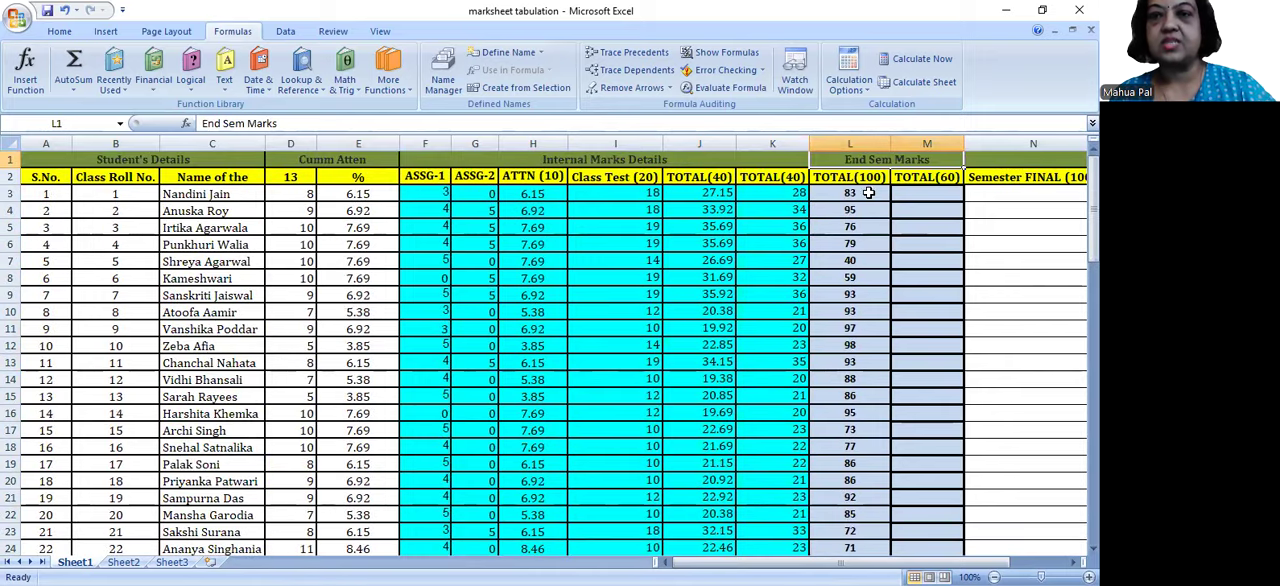
Step: Review the TOTAL(100), TOTAL(60) and Semester FINAL (100) columns alongside the rounded TOTAL(40) column
{"action": "left_click", "coordinate": [868, 193]}
{"action": "key", "text": "Up"}
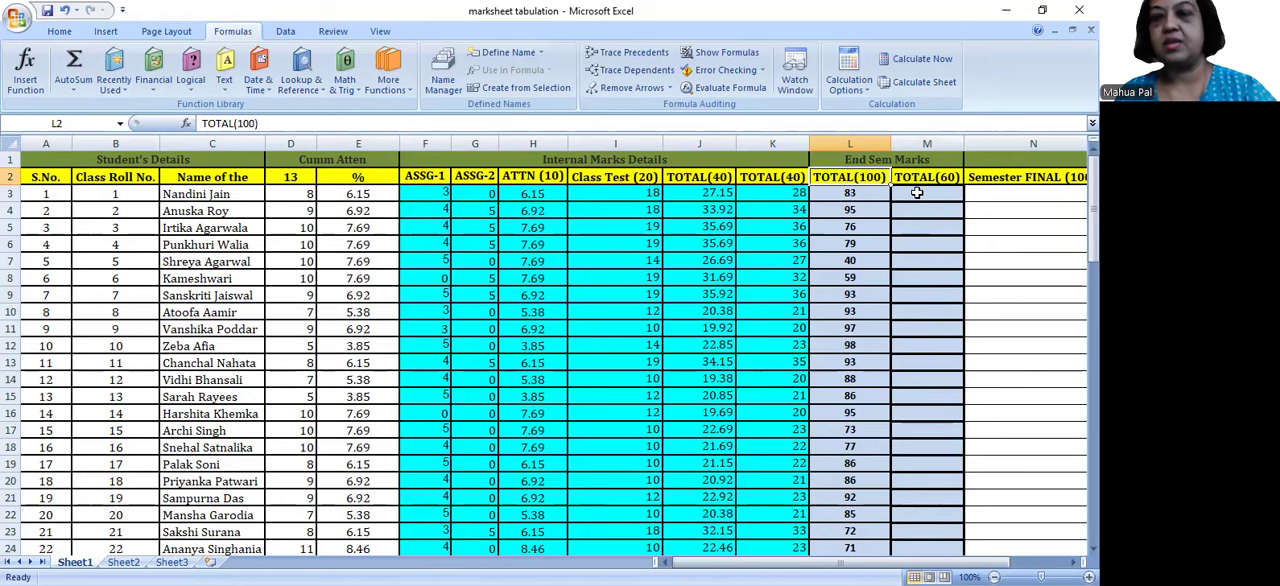
{"action": "left_click", "coordinate": [916, 193]}
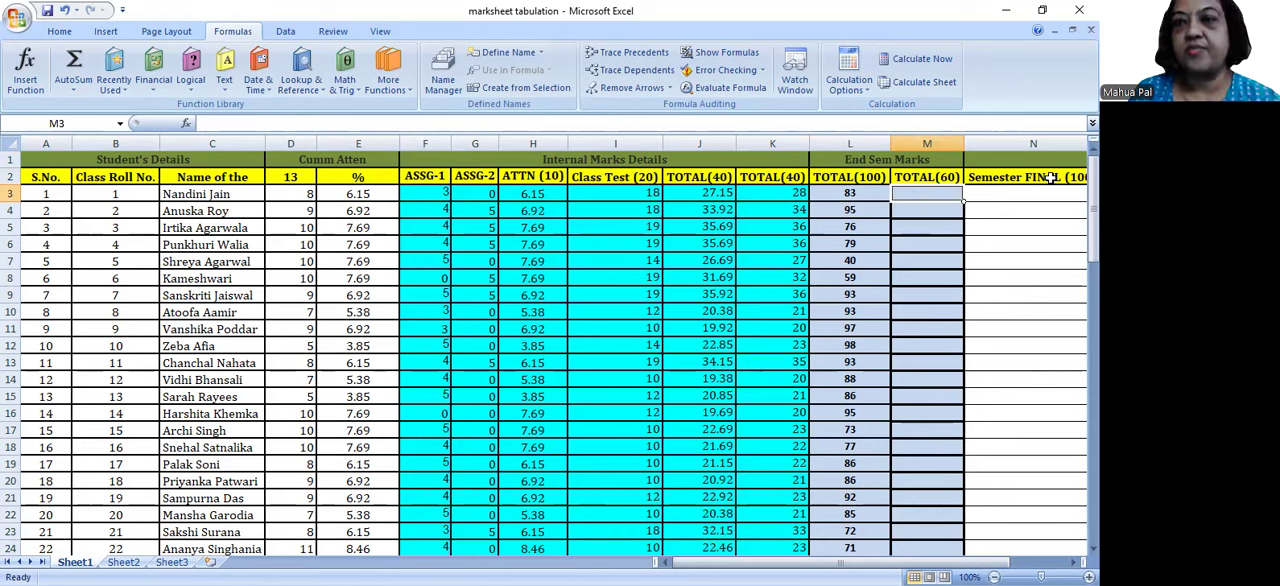
{"action": "left_click", "coordinate": [1051, 177]}
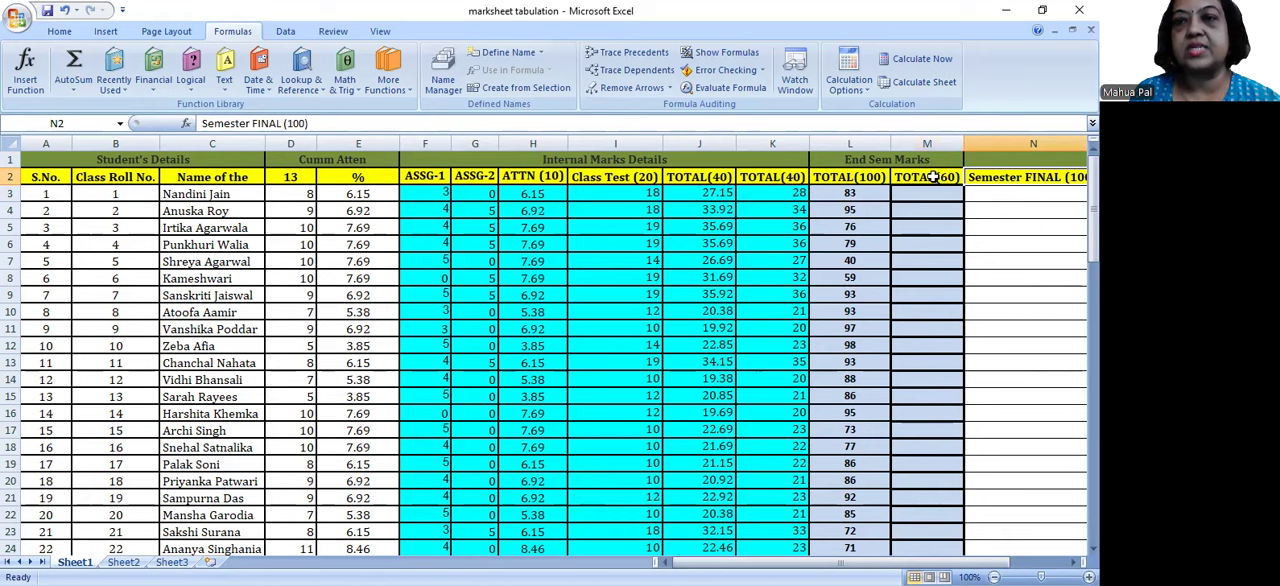
{"action": "left_click", "coordinate": [757, 177]}
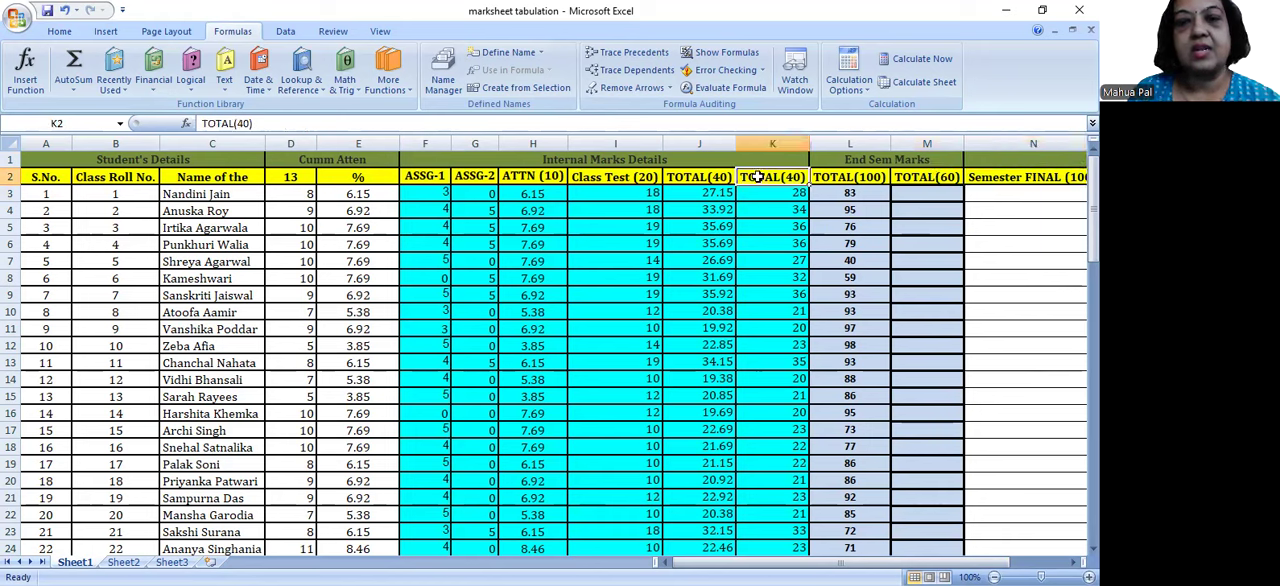
{"action": "left_click", "coordinate": [926, 178]}
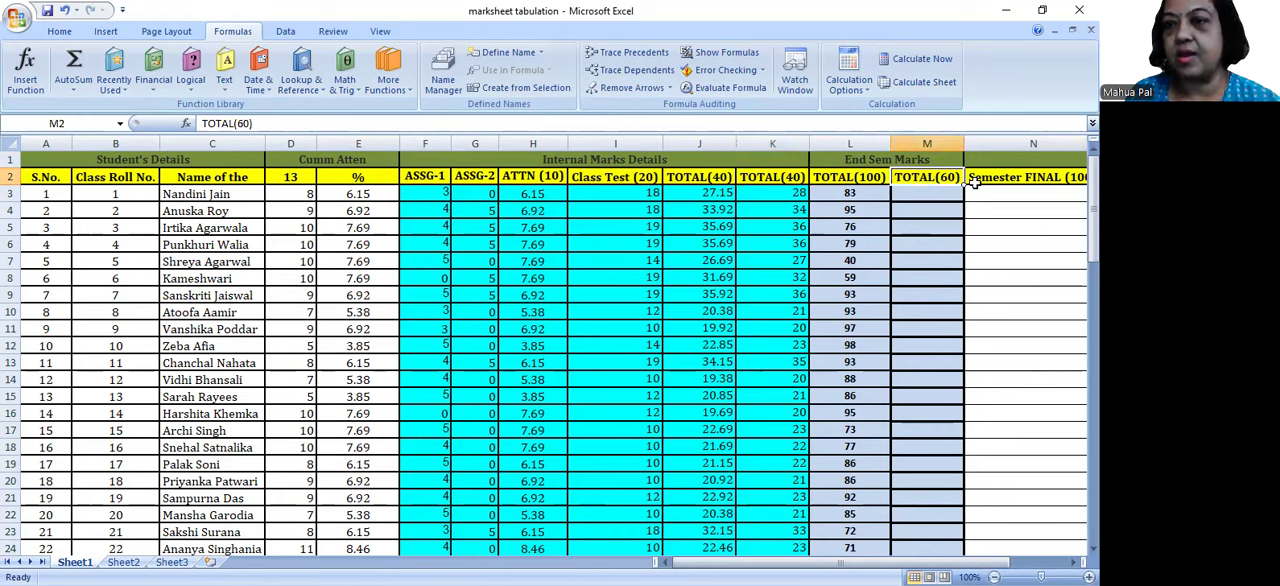
{"action": "left_click", "coordinate": [1019, 195]}
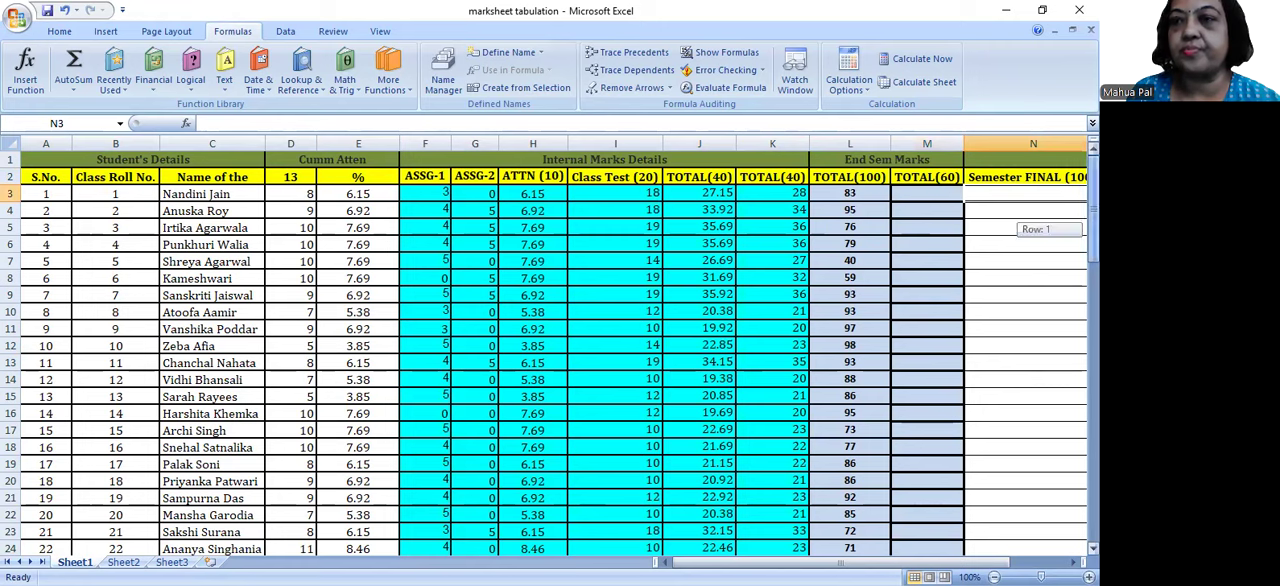
Step: Enter =(L3/100)*60 in M3 to scale the first student's end-semester mark from 100 to 60
{"action": "left_click", "coordinate": [909, 192]}
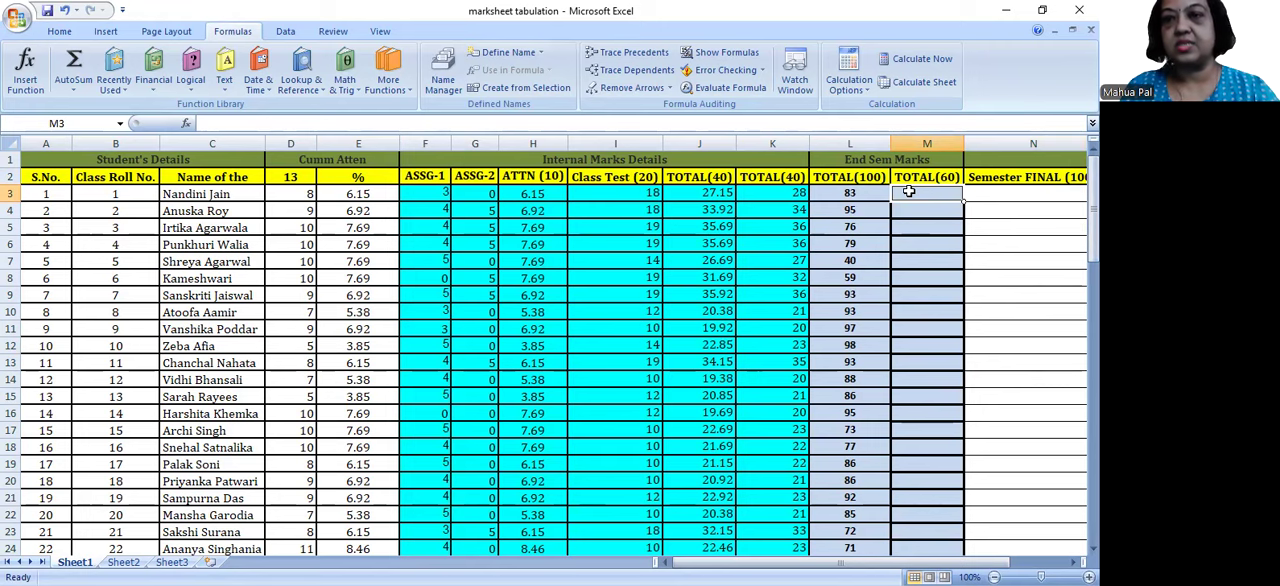
{"action": "type", "text": "="}
{"action": "left_click", "coordinate": [865, 192]}
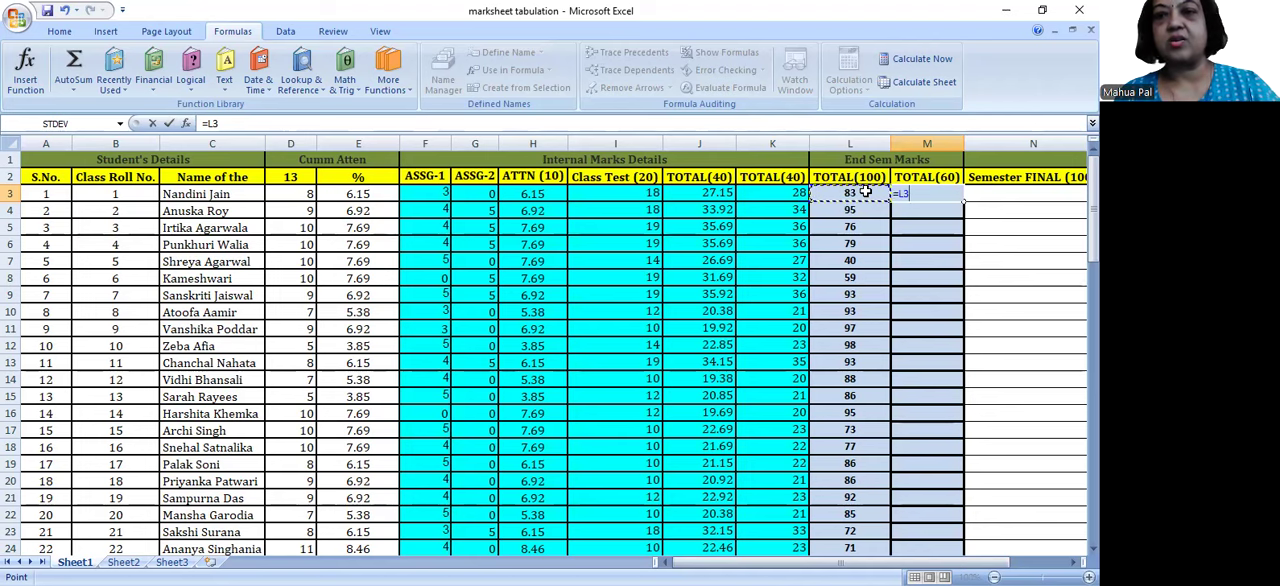
{"action": "type", "text": "/100"}
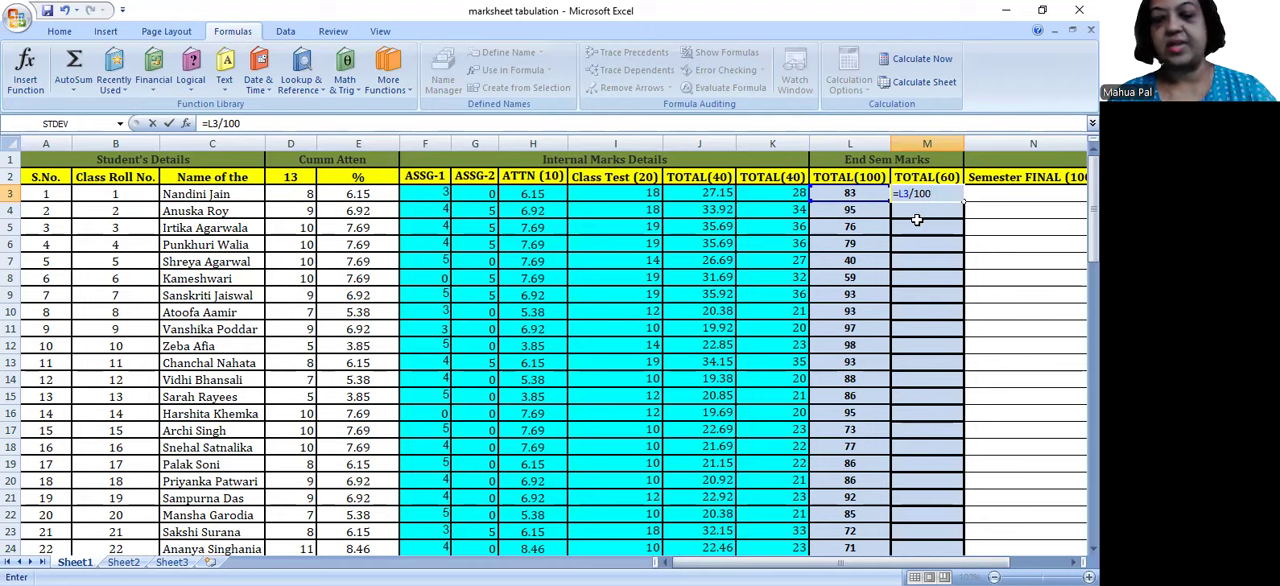
{"action": "type", "text": "*"}
{"action": "key", "text": "BackSpace"}
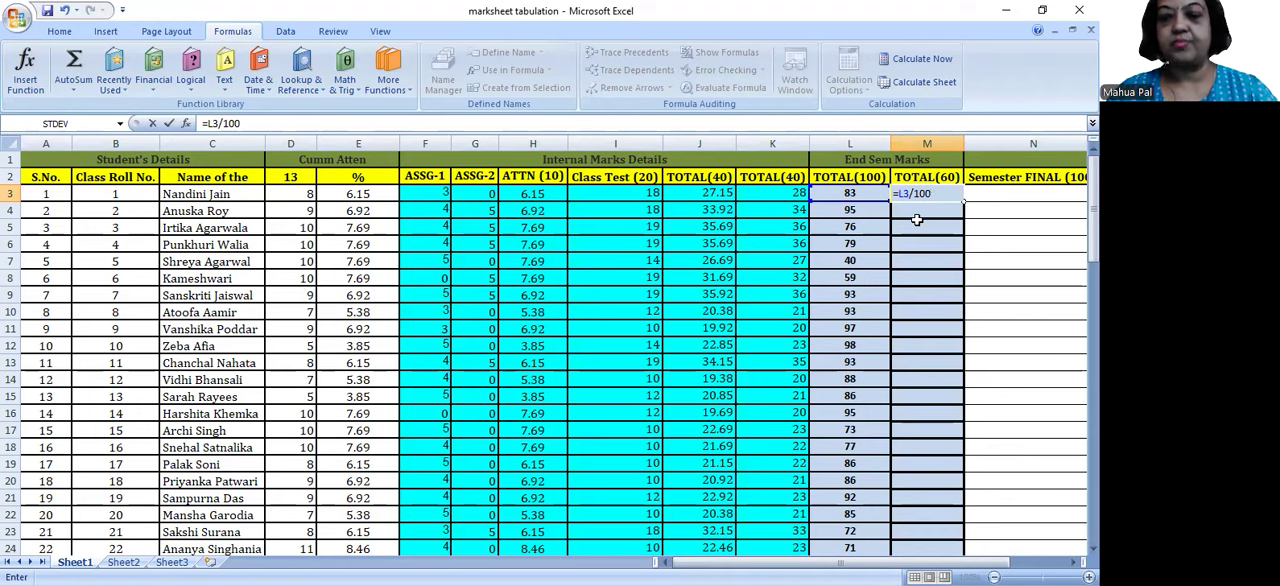
{"action": "type", "text": ")"}
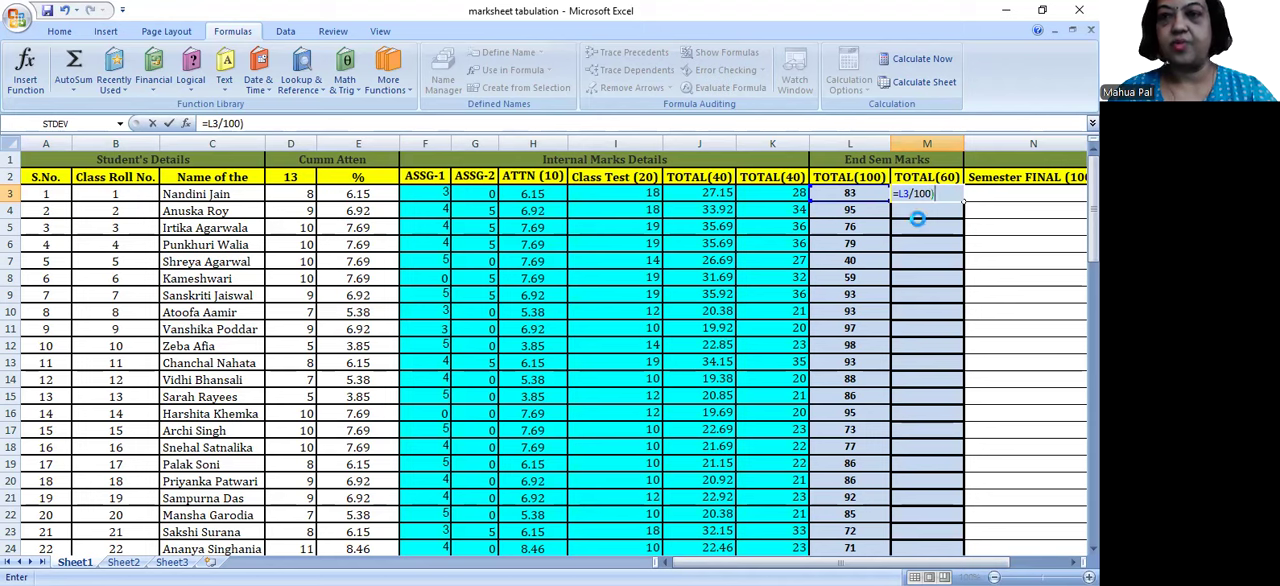
{"action": "key", "text": "Return"}
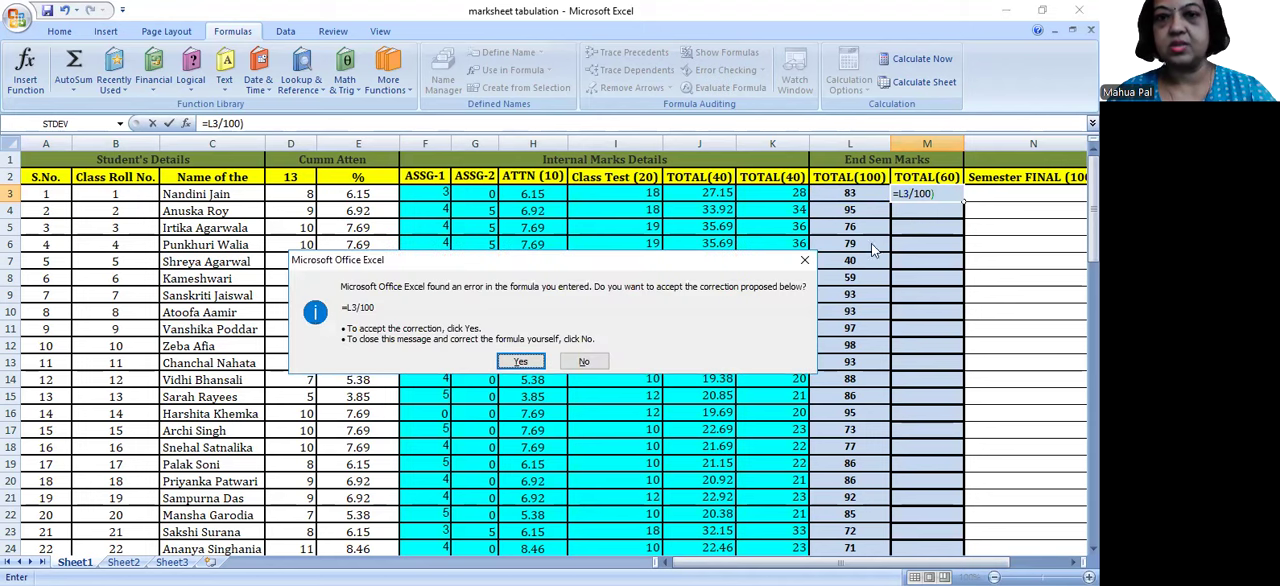
{"action": "left_click", "coordinate": [805, 264]}
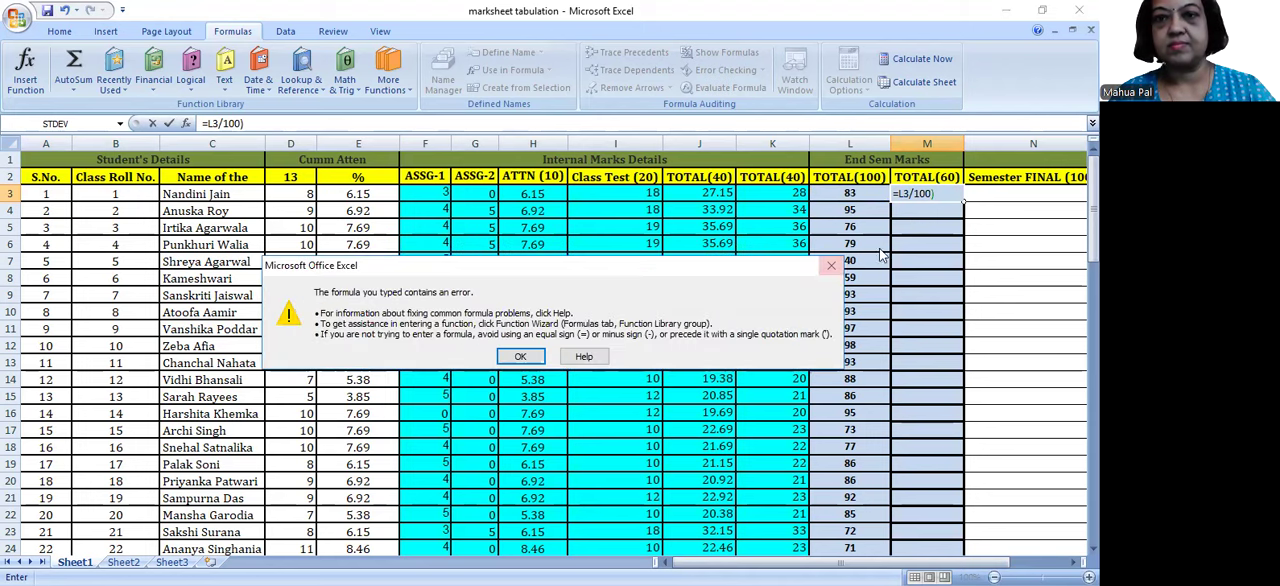
{"action": "key", "text": "Return"}
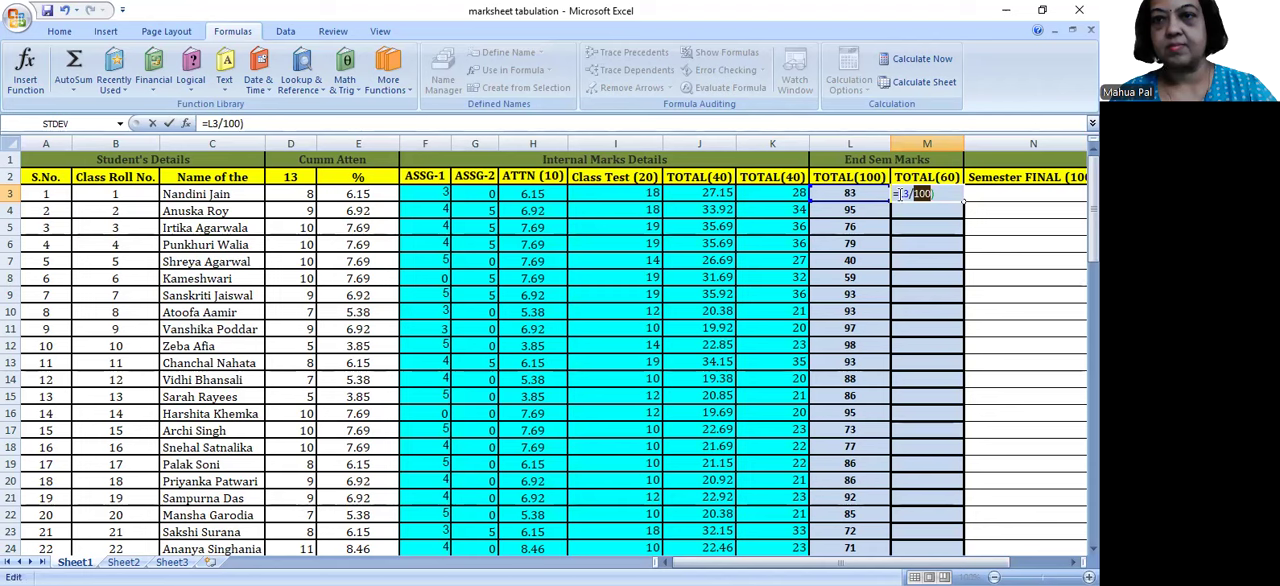
{"action": "left_click", "coordinate": [901, 194]}
{"action": "type", "text": "("}
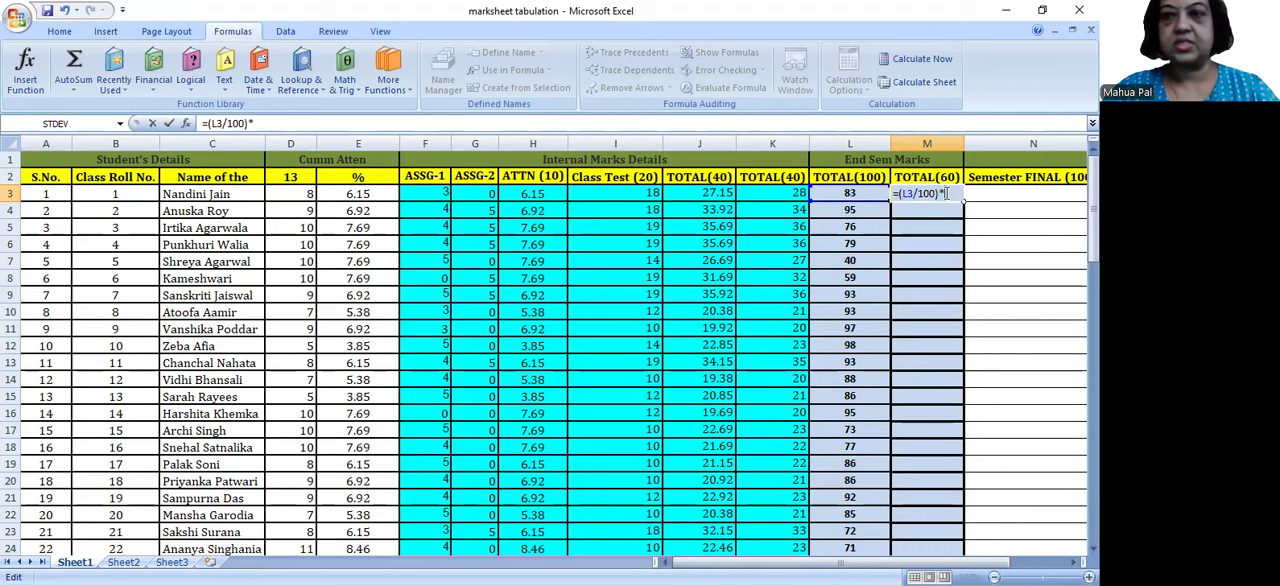
{"action": "type", "text": "*60"}
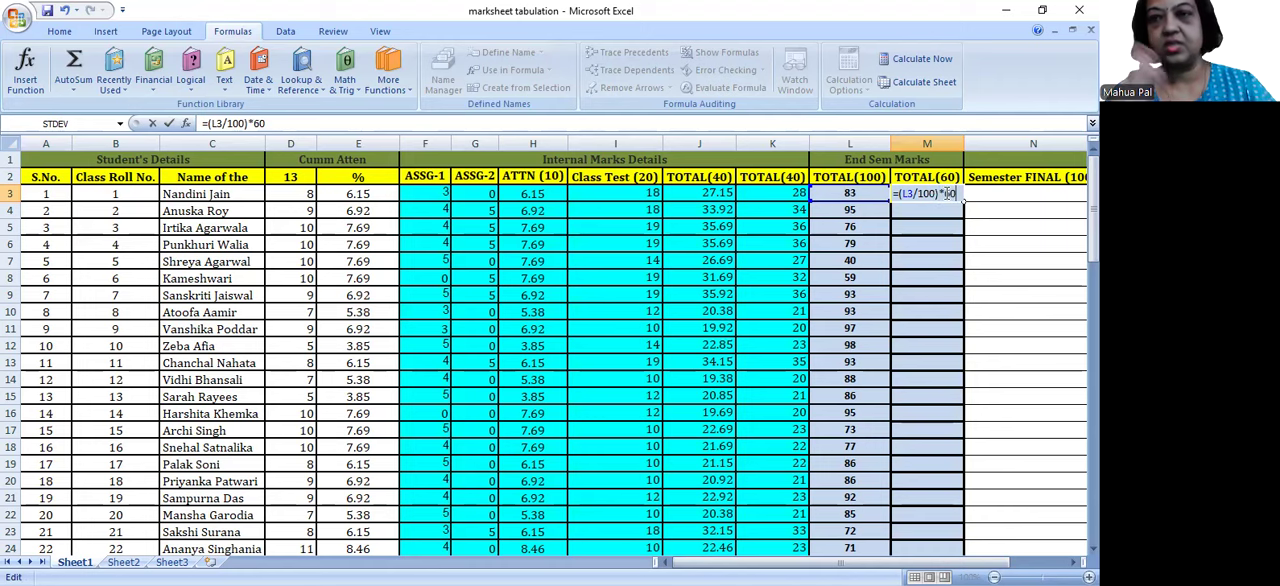
{"action": "key", "text": "Return"}
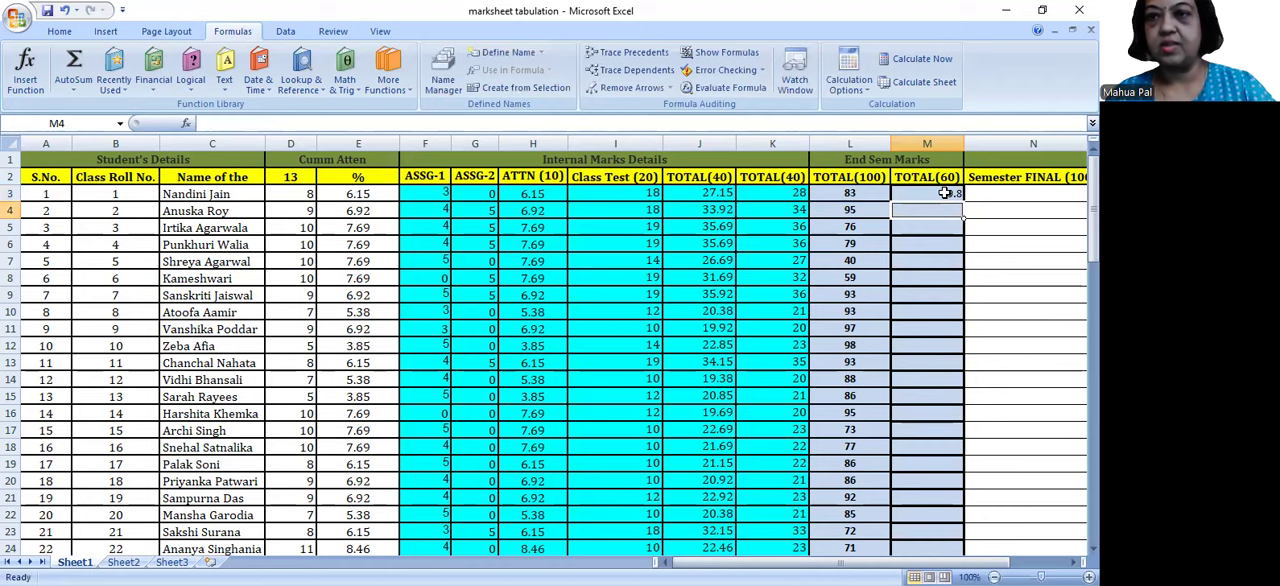
Step: Change the formula in M3 to =CEILING((L3/100)*60,1) and fill it down the TOTAL(60) column to M82
{"action": "left_click", "coordinate": [928, 193]}
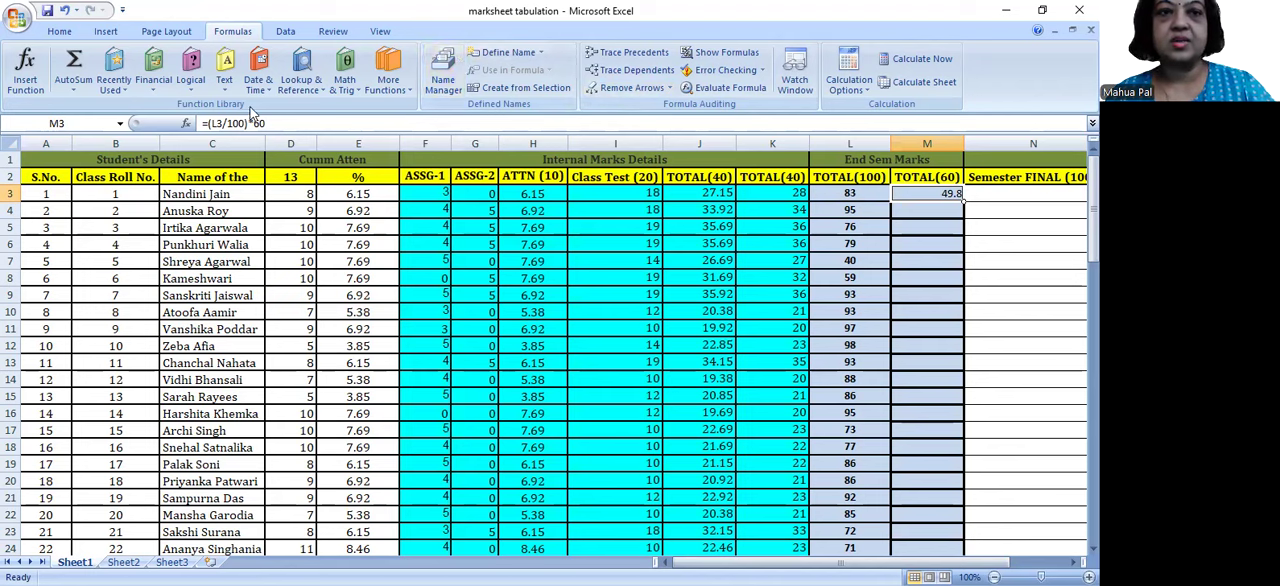
{"action": "left_click", "coordinate": [209, 123]}
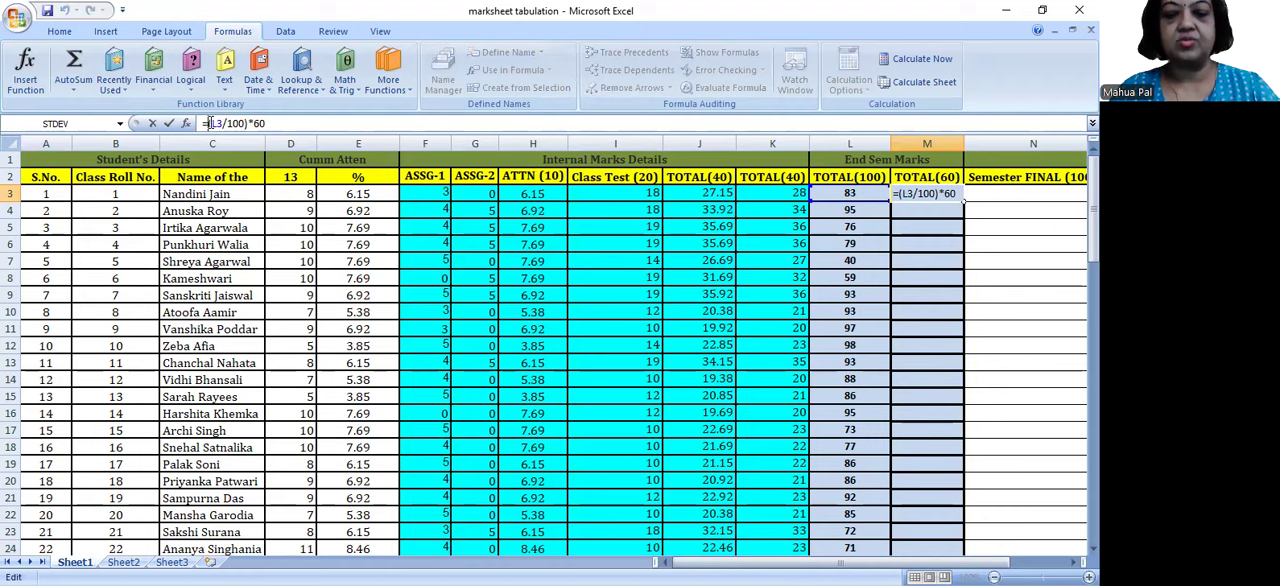
{"action": "type", "text": "ceiling"}
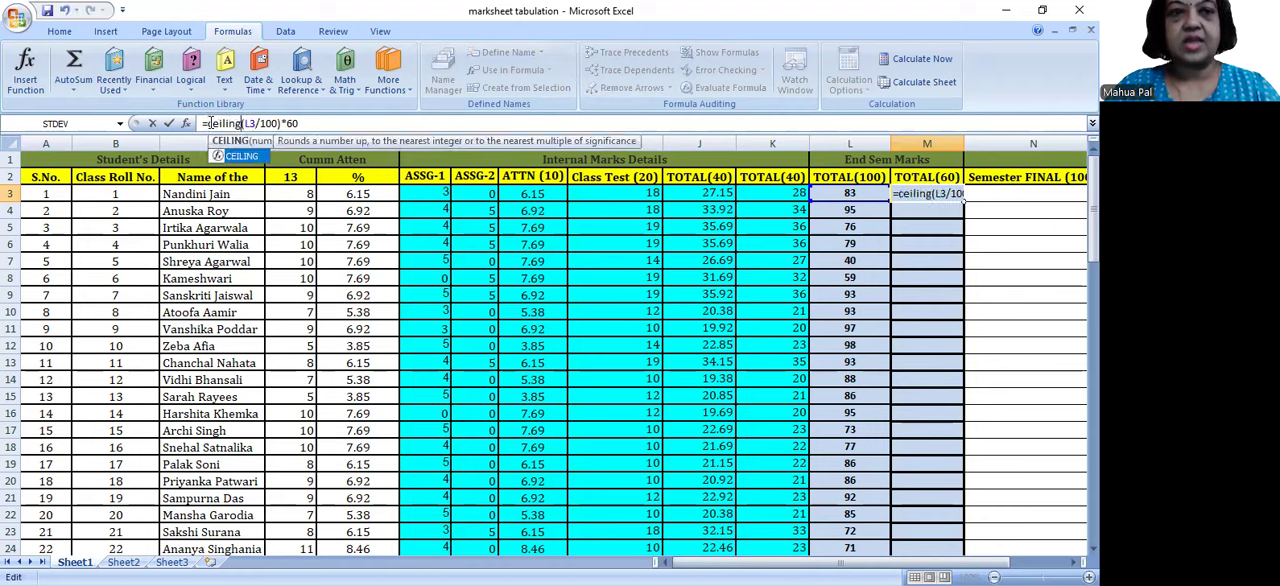
{"action": "type", "text": "("}
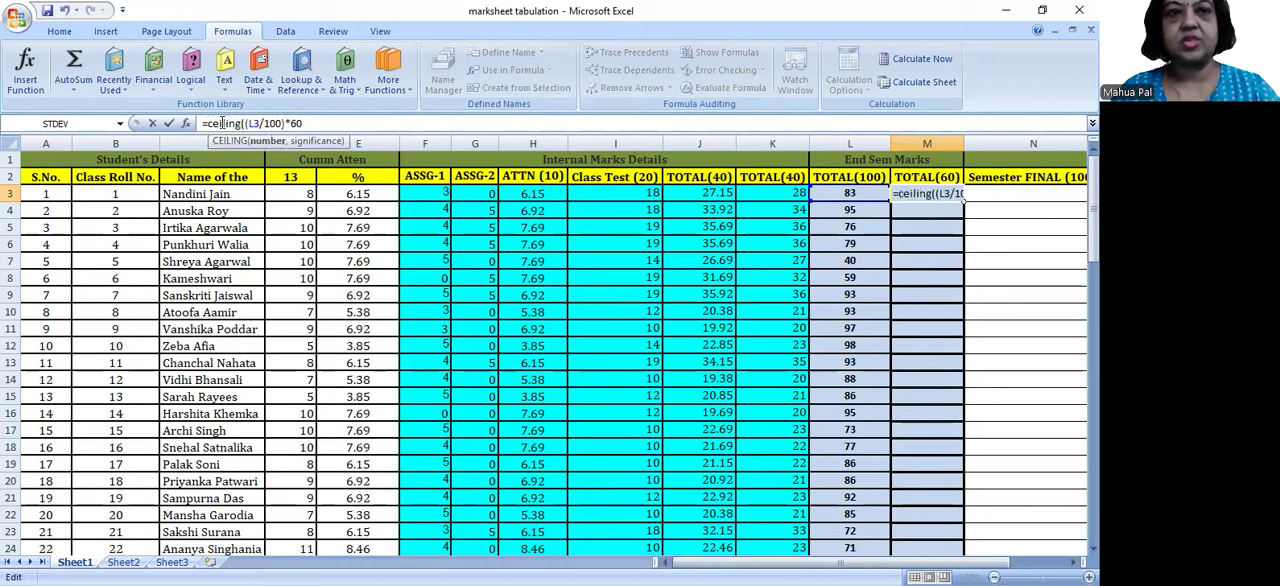
{"action": "left_click", "coordinate": [313, 121]}
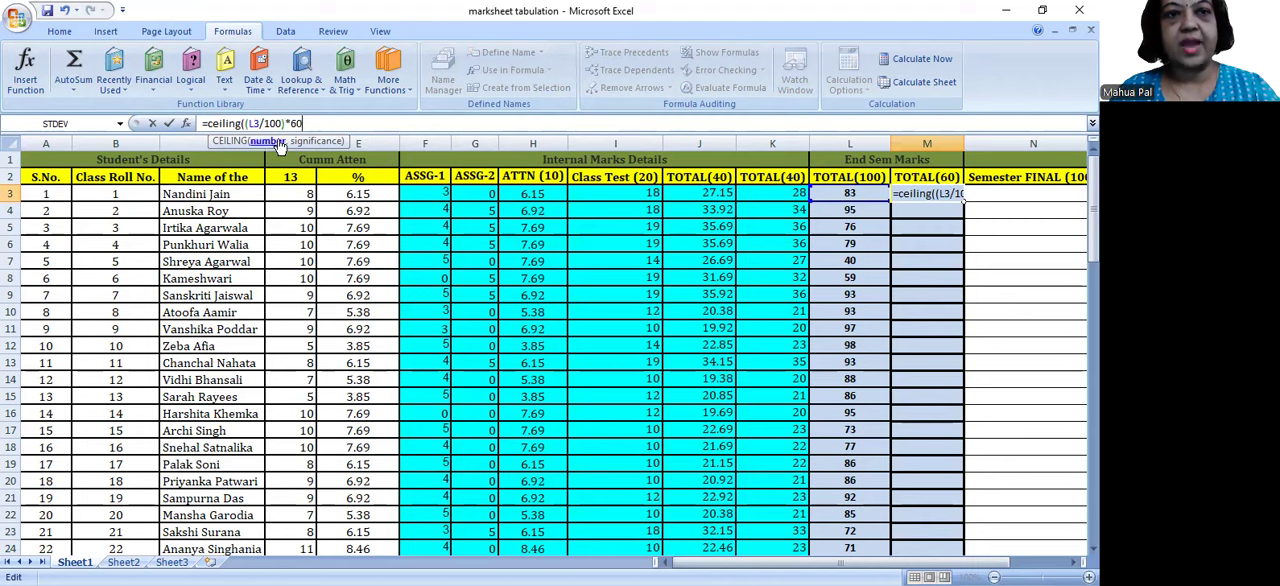
{"action": "left_click_drag", "start_coordinate": [307, 123], "coordinate": [248, 123]}
{"action": "left_click", "coordinate": [316, 123]}
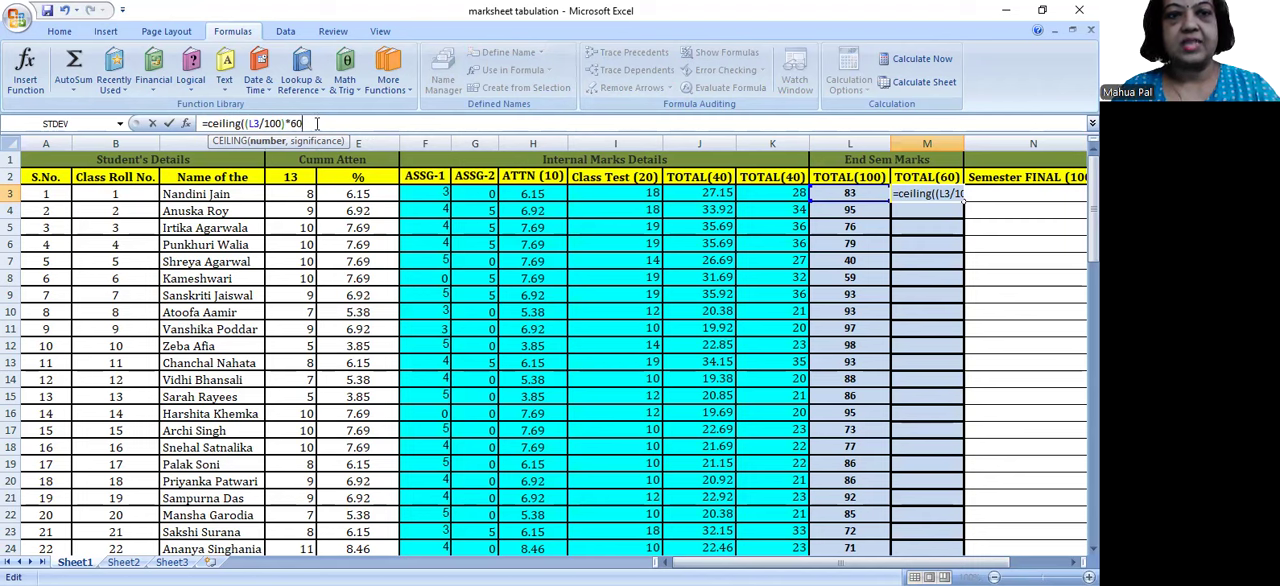
{"action": "type", "text": ",1)"}
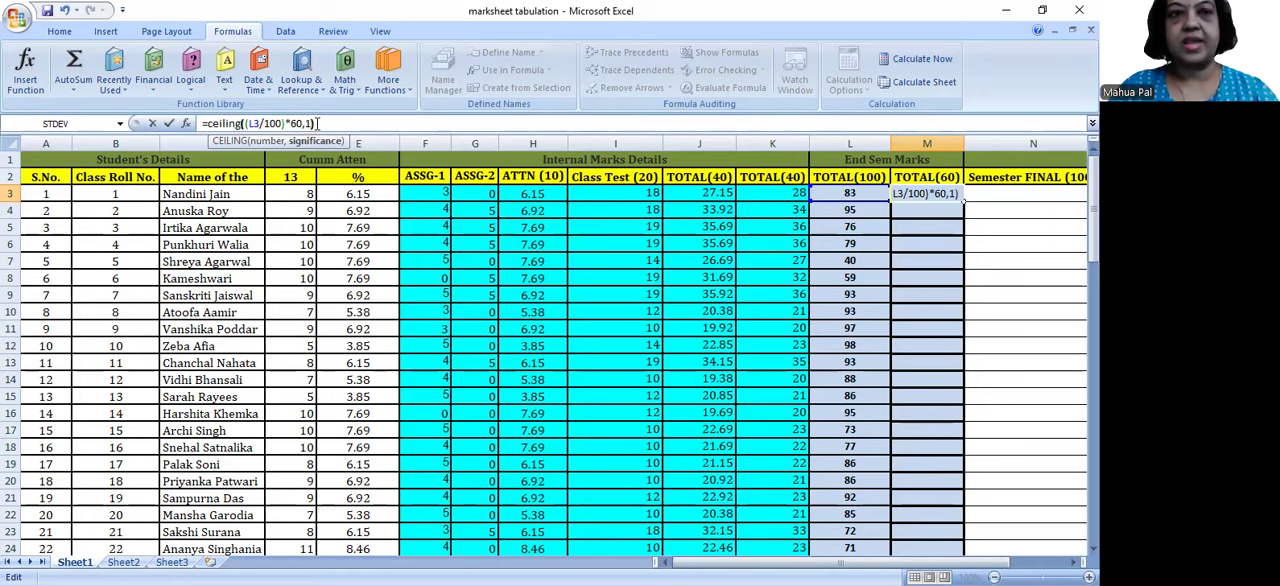
{"action": "key", "text": "Return"}
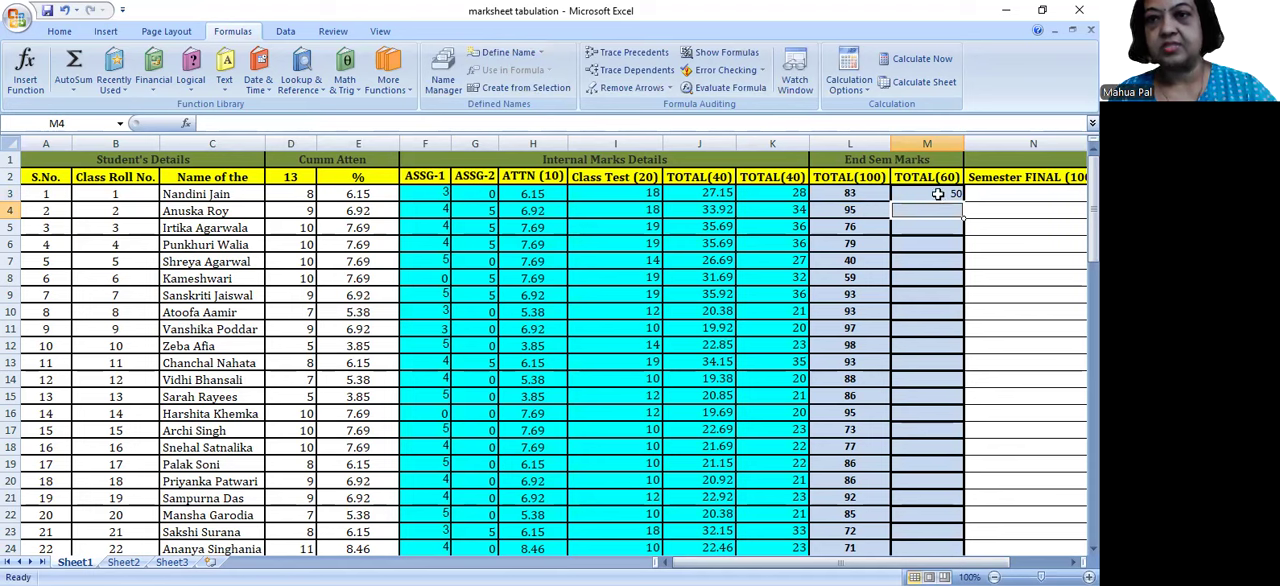
{"action": "left_click", "coordinate": [938, 193]}
{"action": "double_click", "coordinate": [961, 202]}
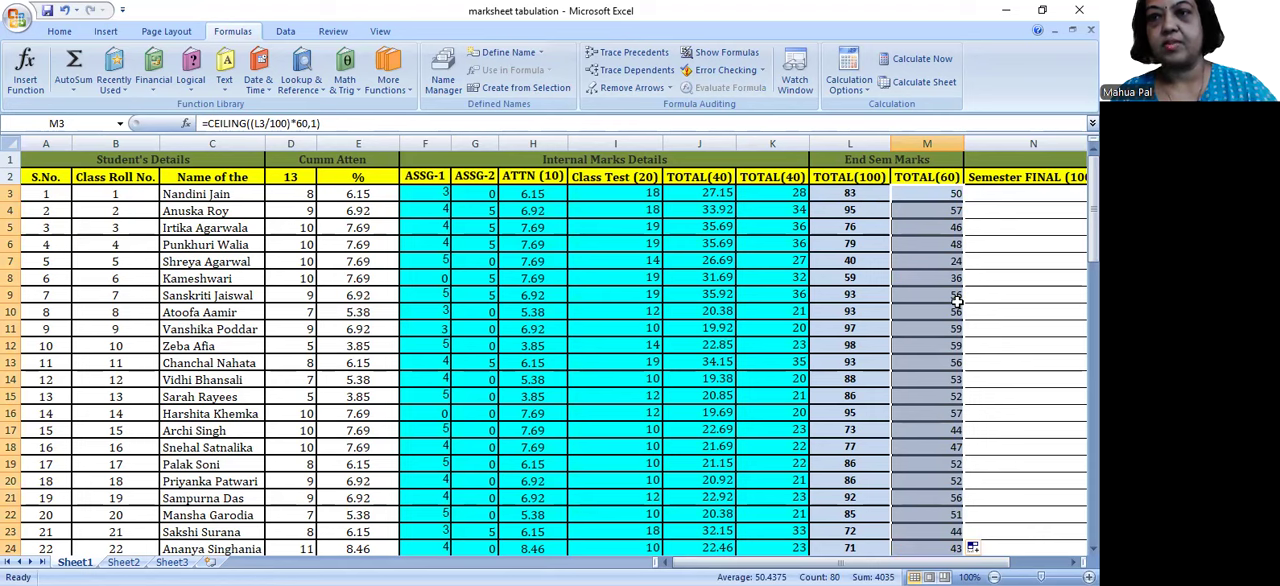
Step: Enter =K3+M3 in N3 to add the rounded internal total and the scaled end-semester mark
{"action": "left_click", "coordinate": [998, 193]}
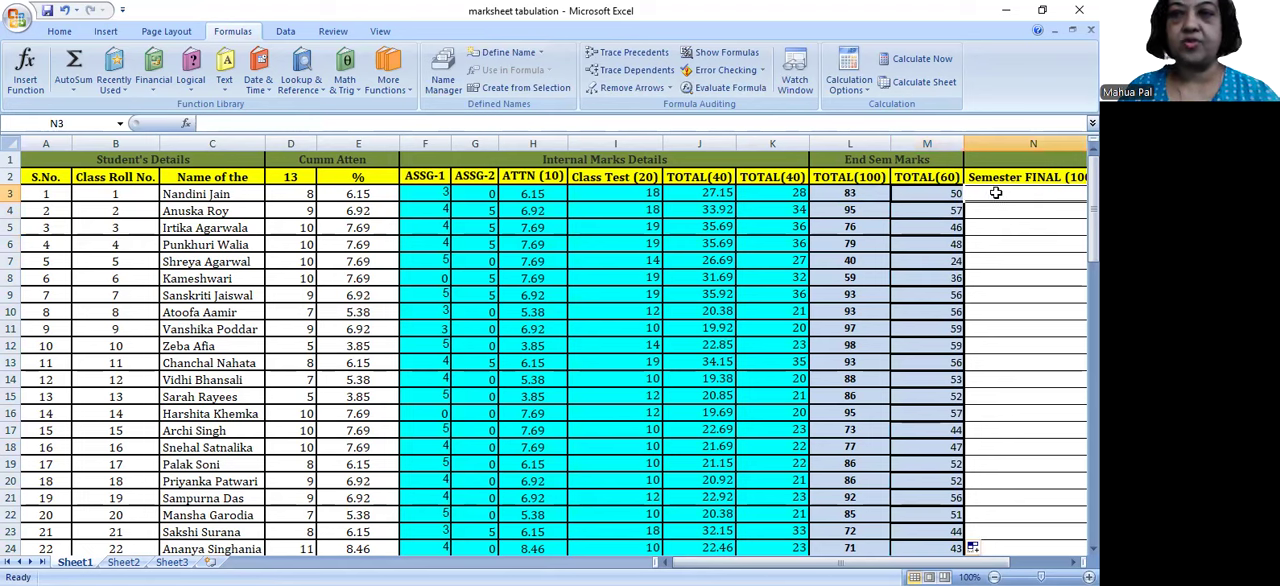
{"action": "left_click", "coordinate": [940, 197]}
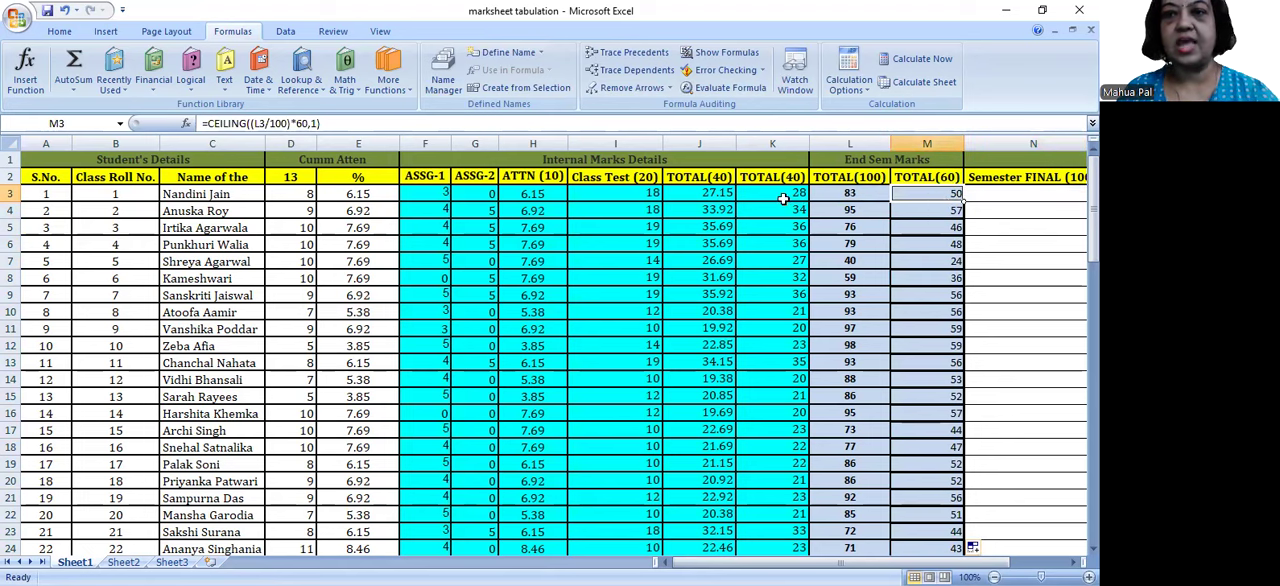
{"action": "left_click", "coordinate": [781, 197]}
{"action": "left_click", "coordinate": [981, 195]}
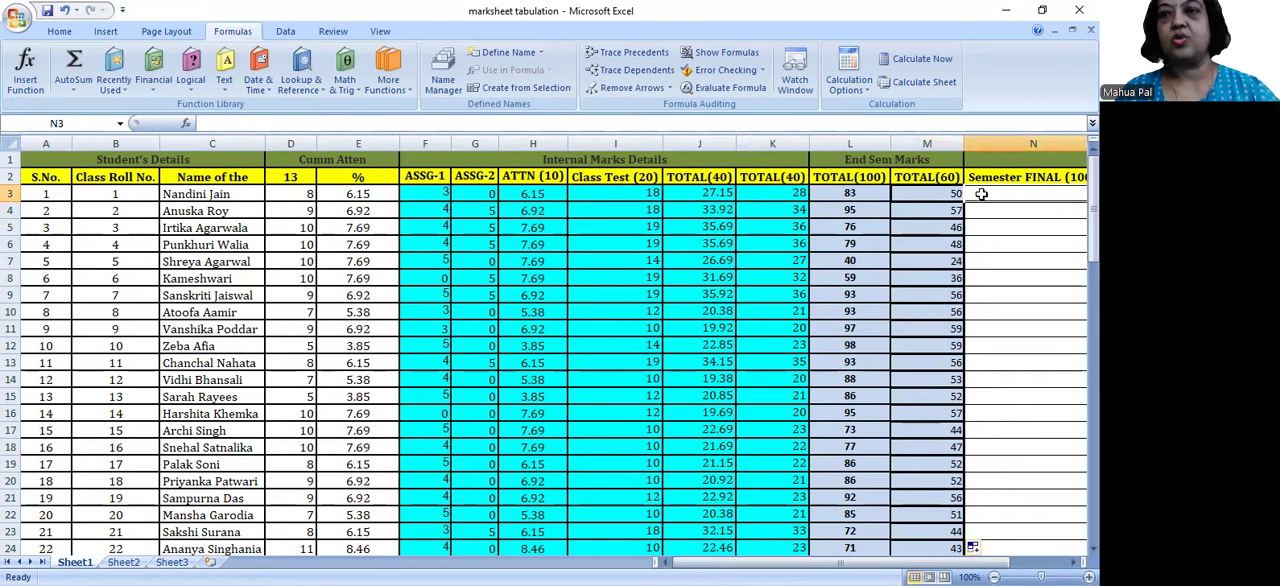
{"action": "type", "text": "="}
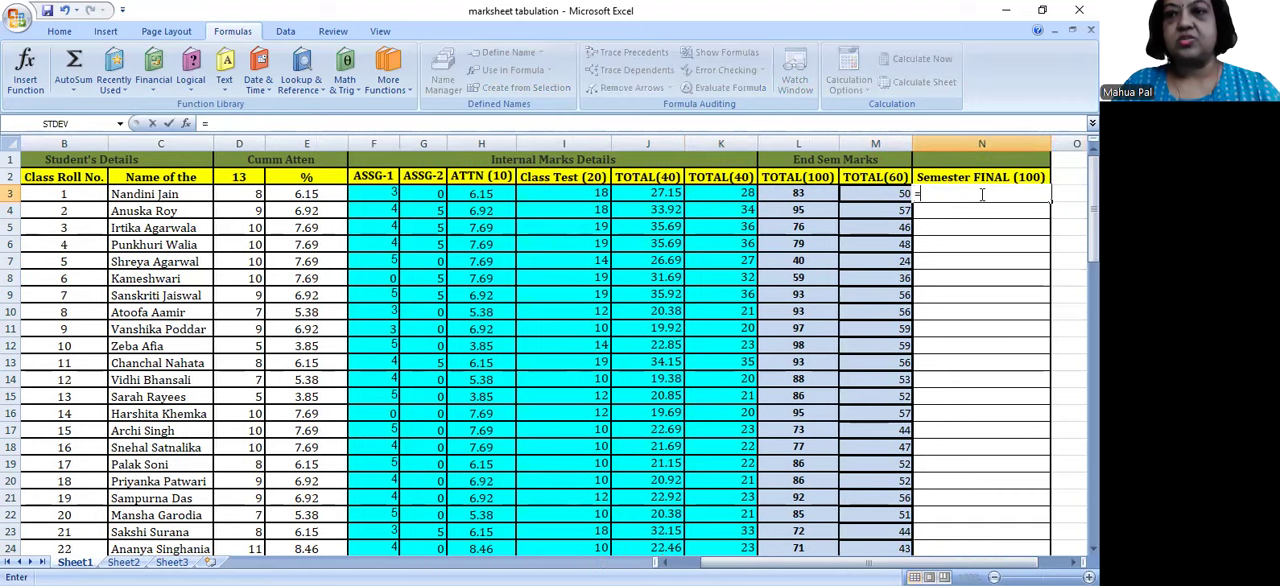
{"action": "left_click", "coordinate": [727, 194]}
{"action": "type", "text": "+"}
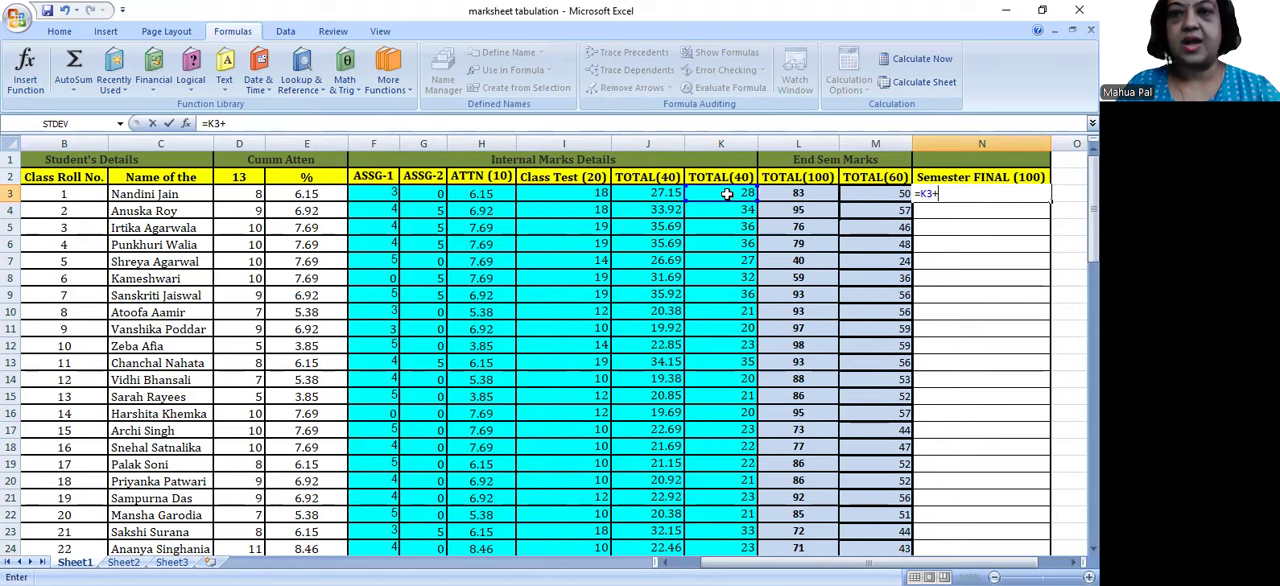
{"action": "left_click", "coordinate": [879, 195]}
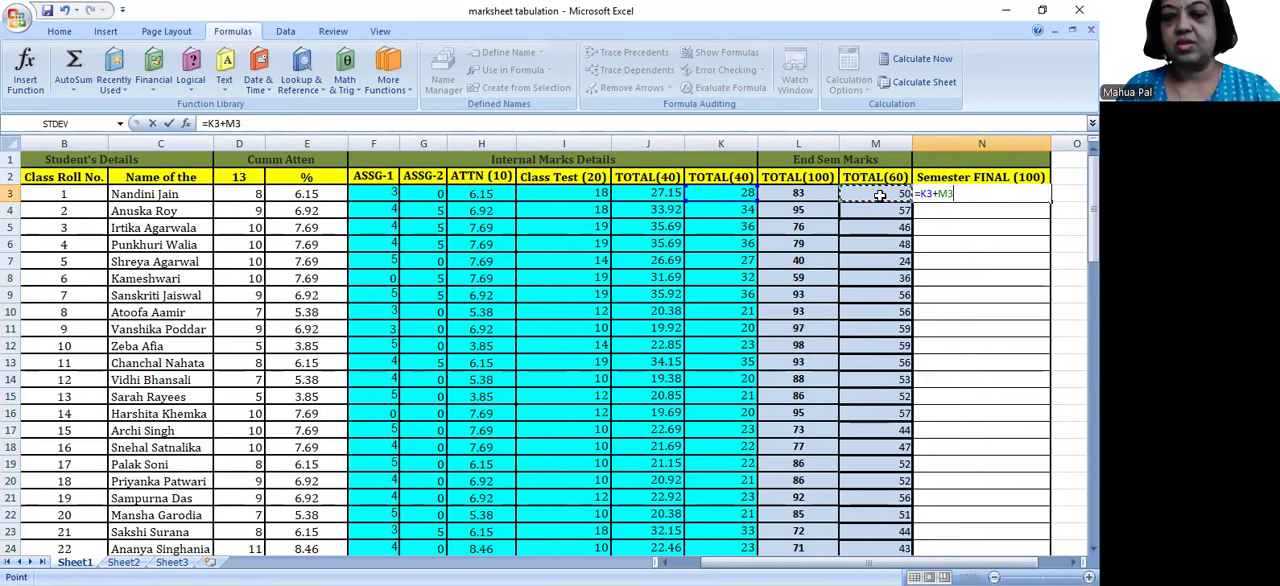
{"action": "key", "text": "Return"}
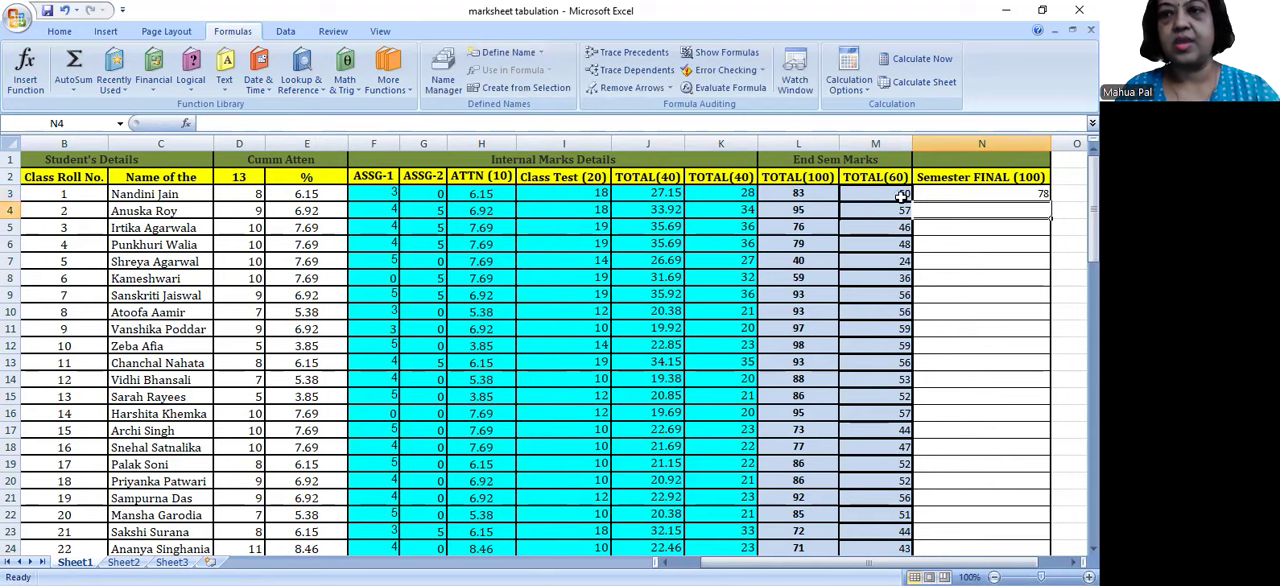
Step: Clear the addition formula from N3 in the Semester FINAL (100) column
{"action": "left_click", "coordinate": [976, 191]}
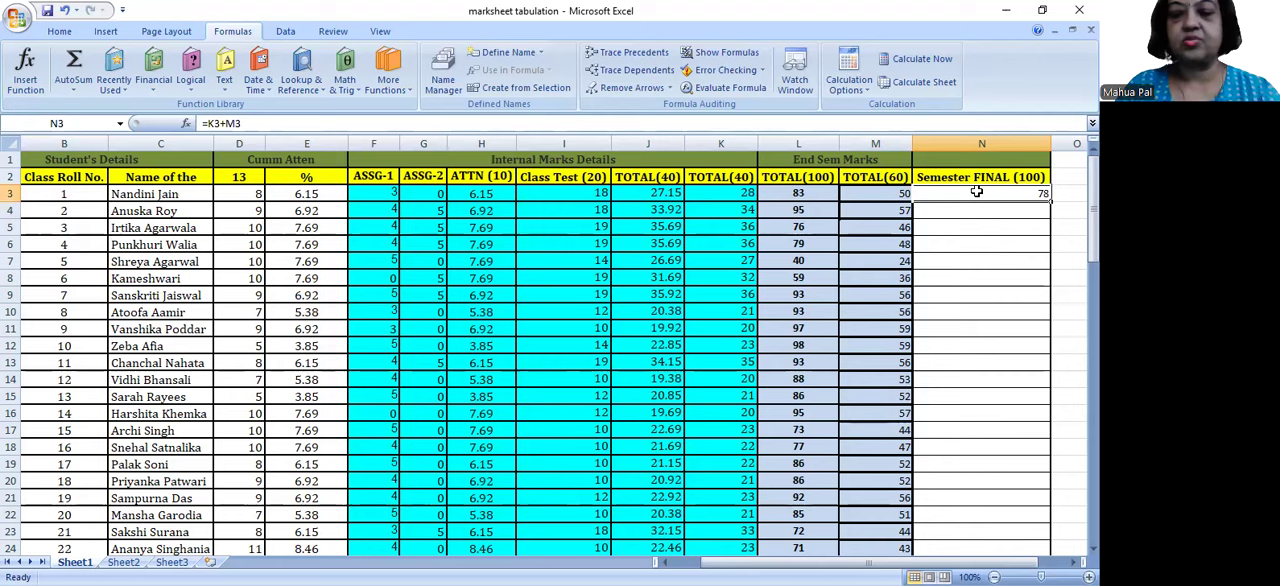
{"action": "double_click", "coordinate": [976, 191]}
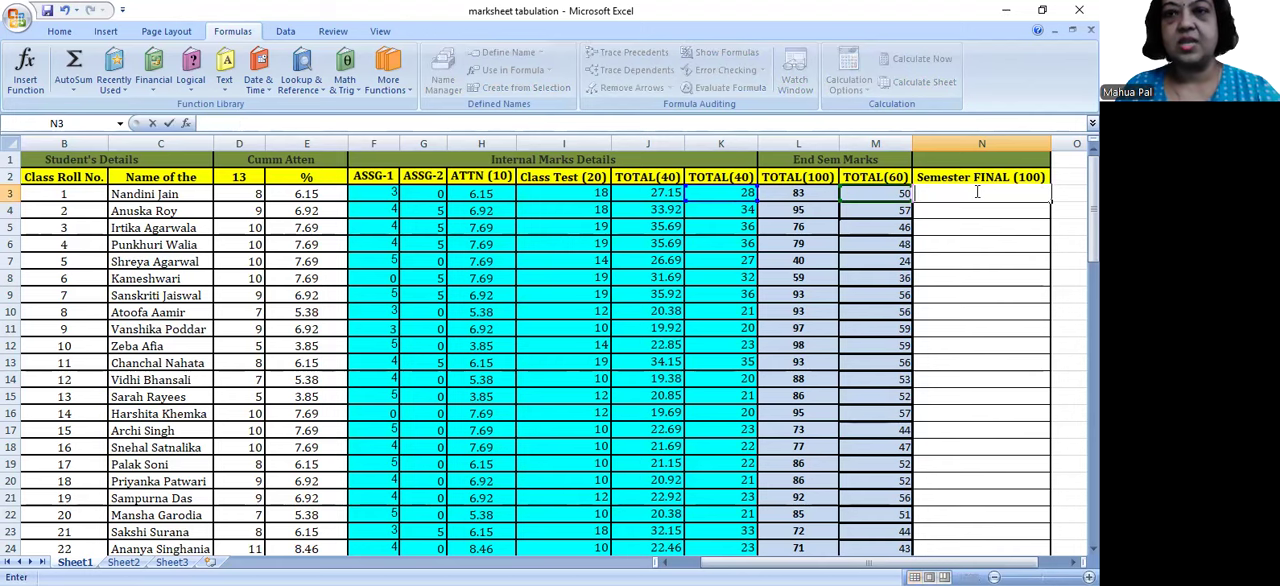
{"action": "left_click", "coordinate": [916, 326]}
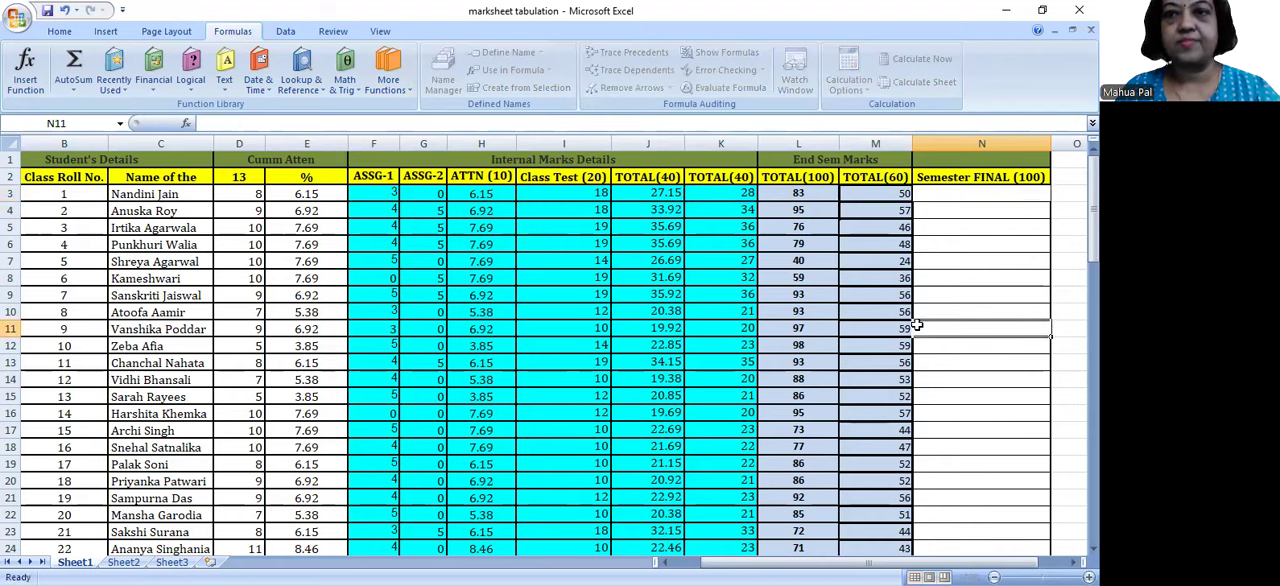
Step: Enter =SUM(K3,M3) in N3 with AutoSum to total the first student's rounded internal and scaled end-semester marks
{"action": "left_click", "coordinate": [977, 206]}
{"action": "left_click", "coordinate": [960, 194]}
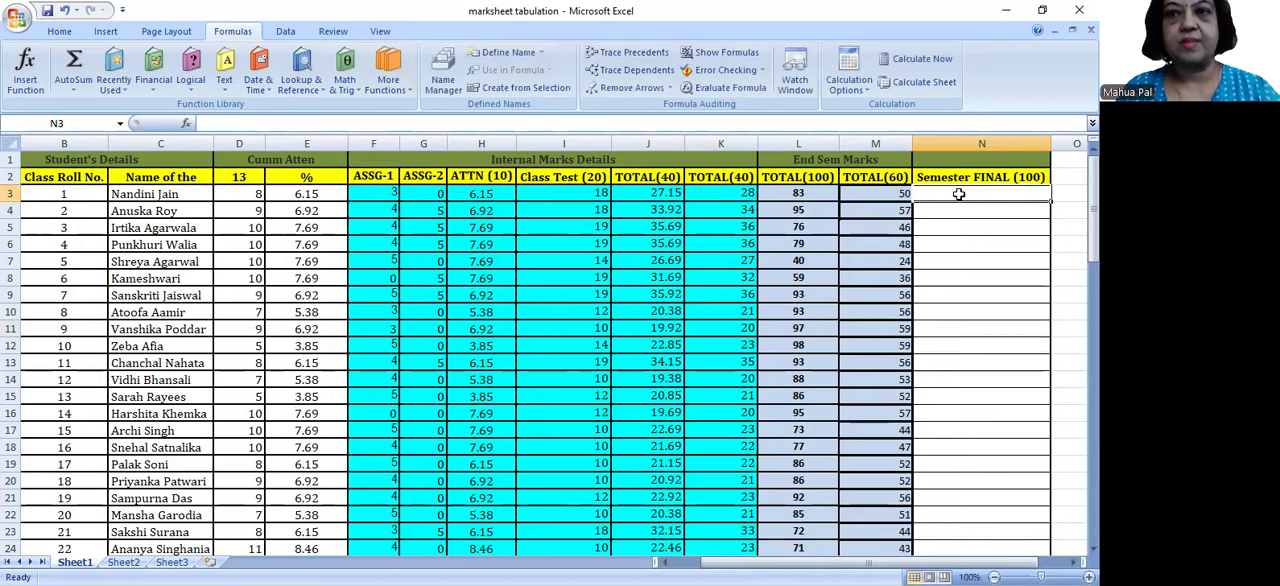
{"action": "left_click", "coordinate": [76, 90]}
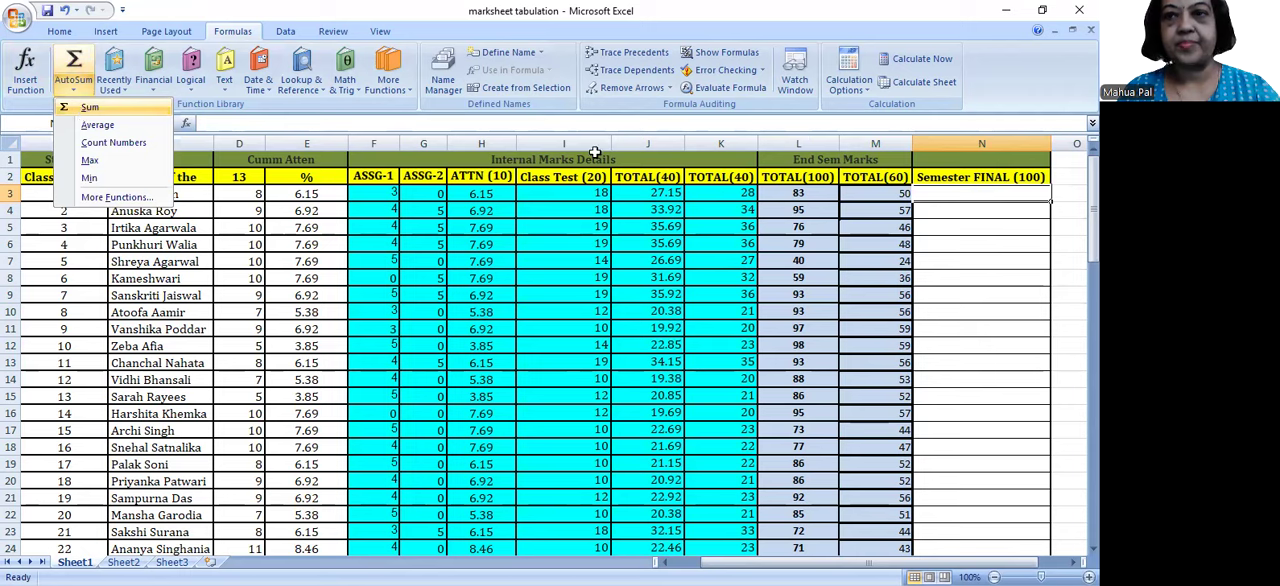
{"action": "left_click", "coordinate": [87, 107]}
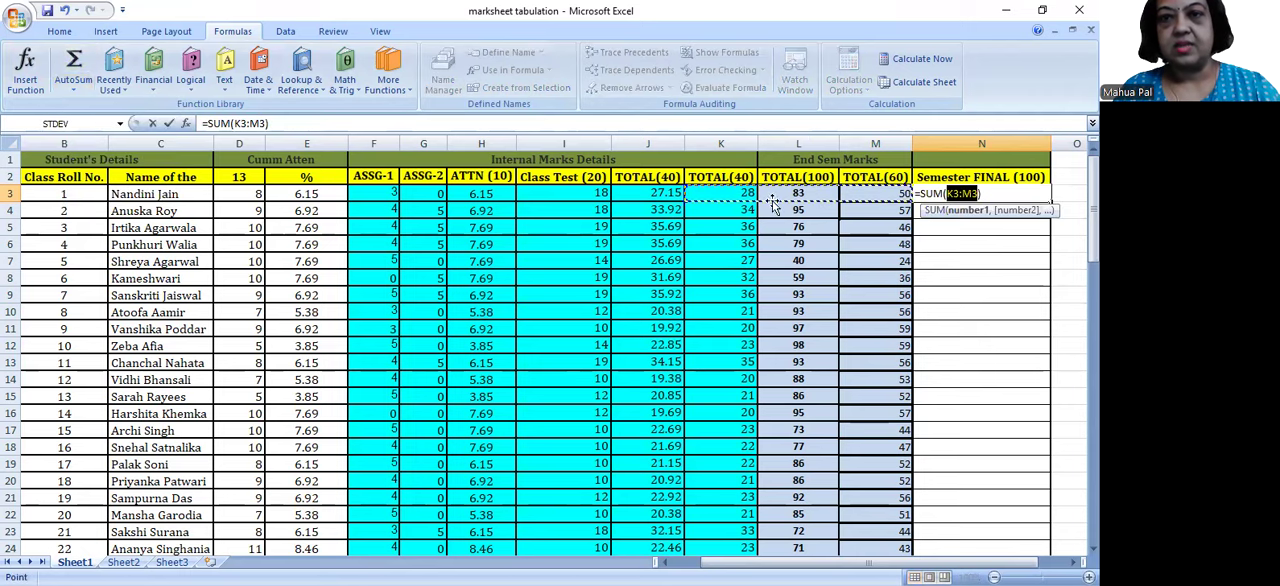
{"action": "left_click", "coordinate": [737, 190]}
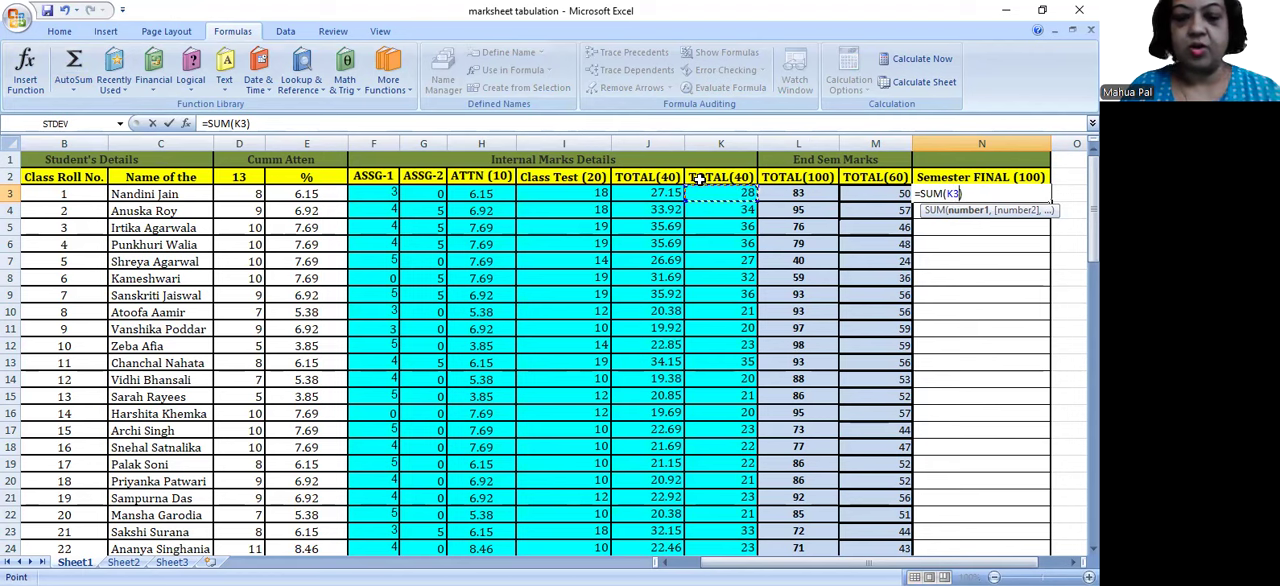
{"action": "type", "text": ","}
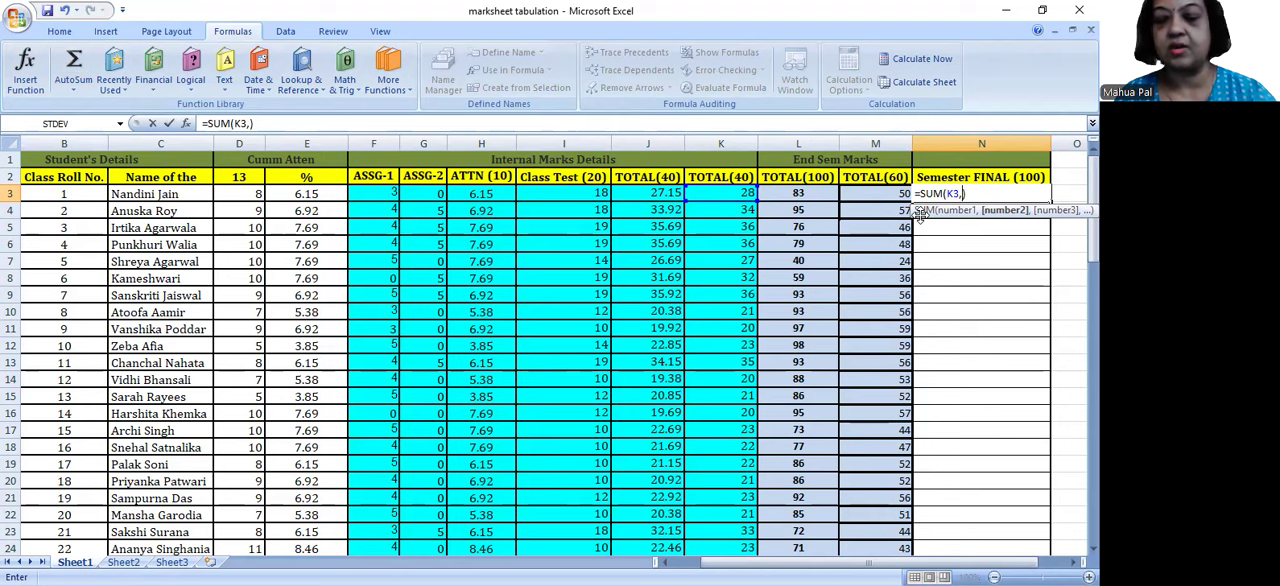
{"action": "left_click", "coordinate": [883, 194]}
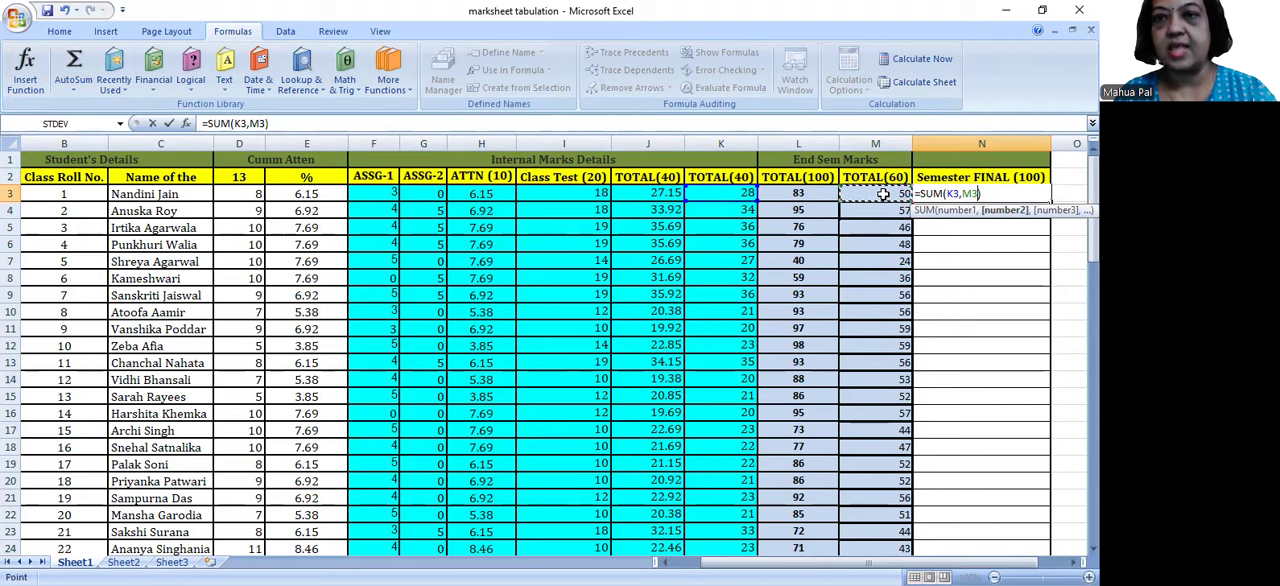
{"action": "key", "text": "Return"}
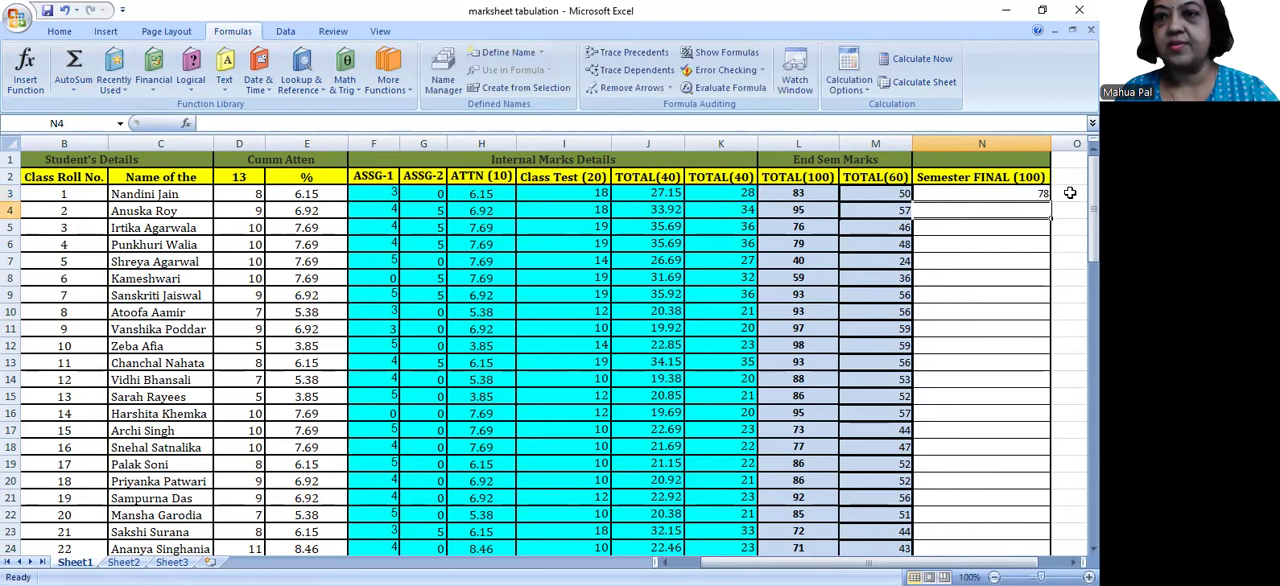
Step: Fill the SUM formula from N3 down the Semester FINAL (100) column to N82
{"action": "left_click", "coordinate": [1020, 195]}
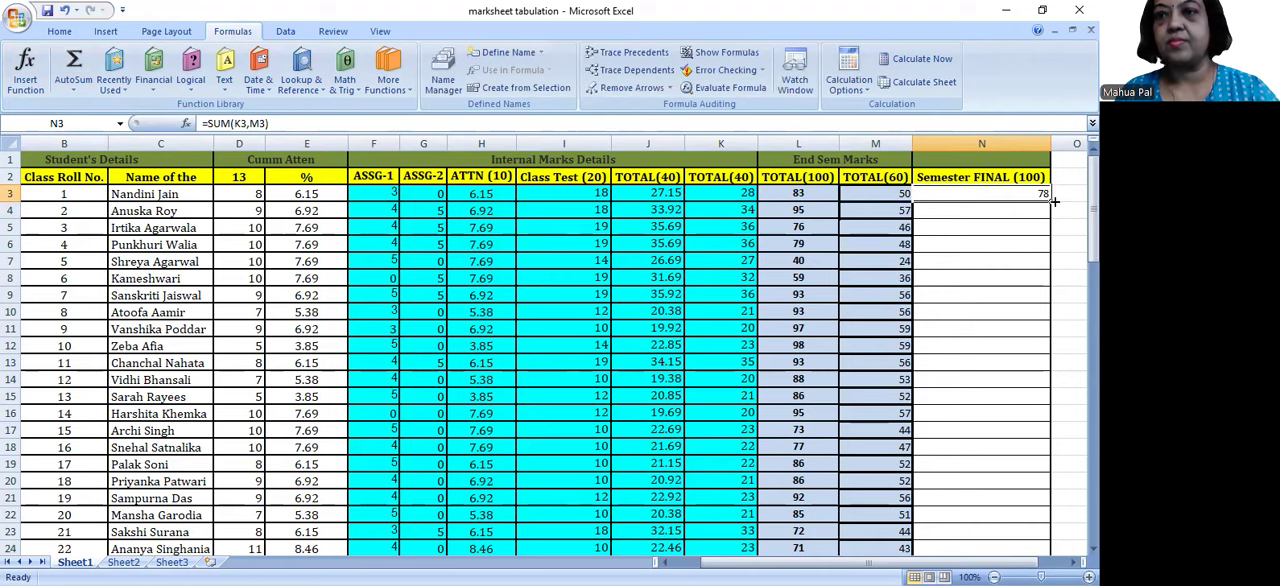
{"action": "left_click_drag", "start_coordinate": [1050, 201], "coordinate": [946, 520]}
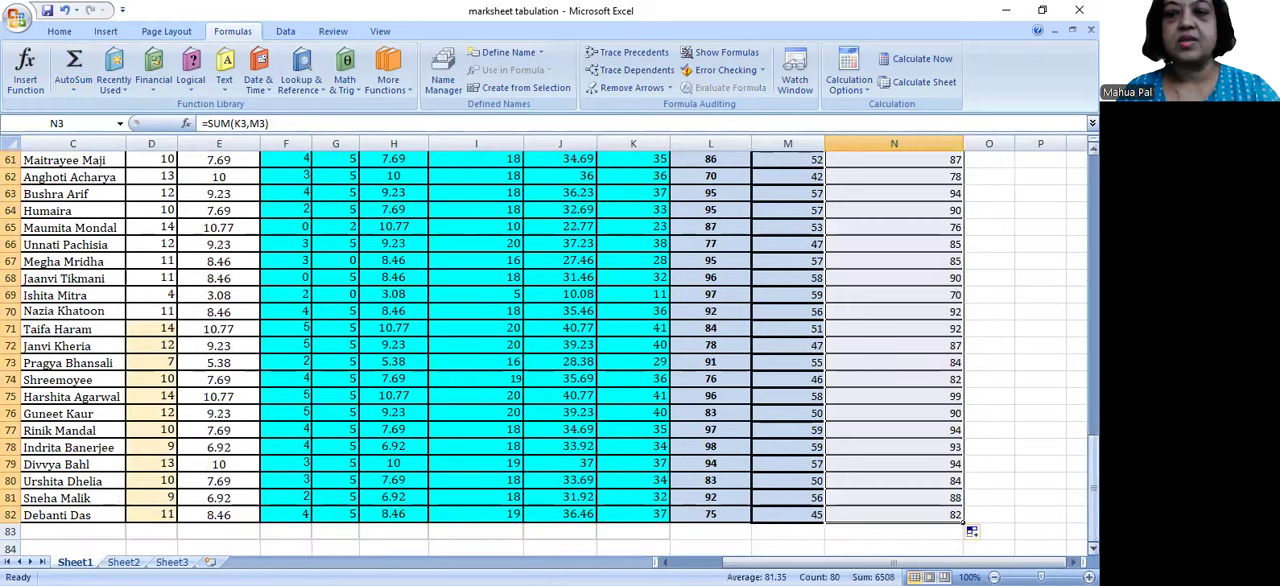
{"action": "left_click_drag", "start_coordinate": [1094, 488], "coordinate": [1094, 206]}
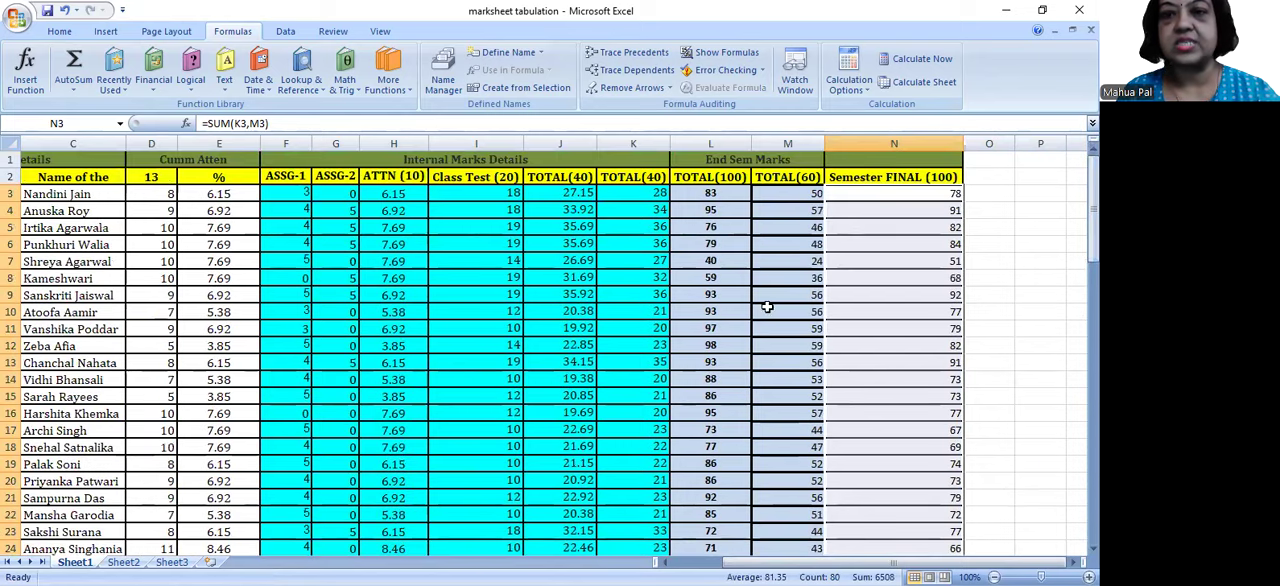
Step: Review the Semester FINAL (100) marks and the two cell references in the SUM formula of N3
{"action": "left_click", "coordinate": [777, 368]}
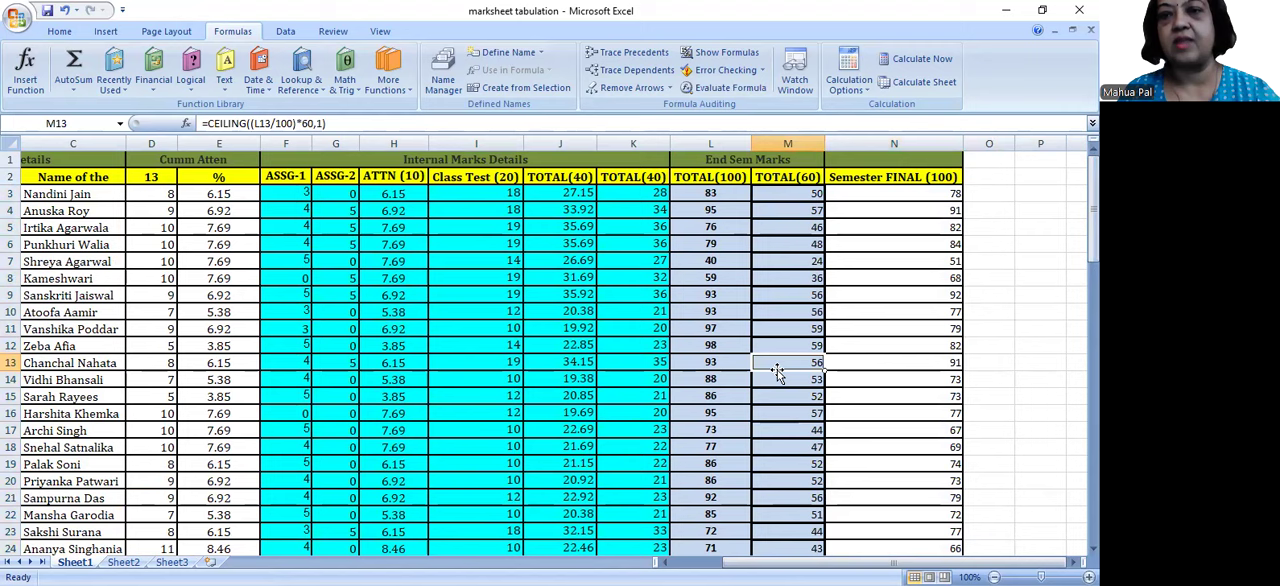
{"action": "left_click", "coordinate": [908, 341]}
{"action": "left_click_drag", "start_coordinate": [910, 195], "coordinate": [901, 413]}
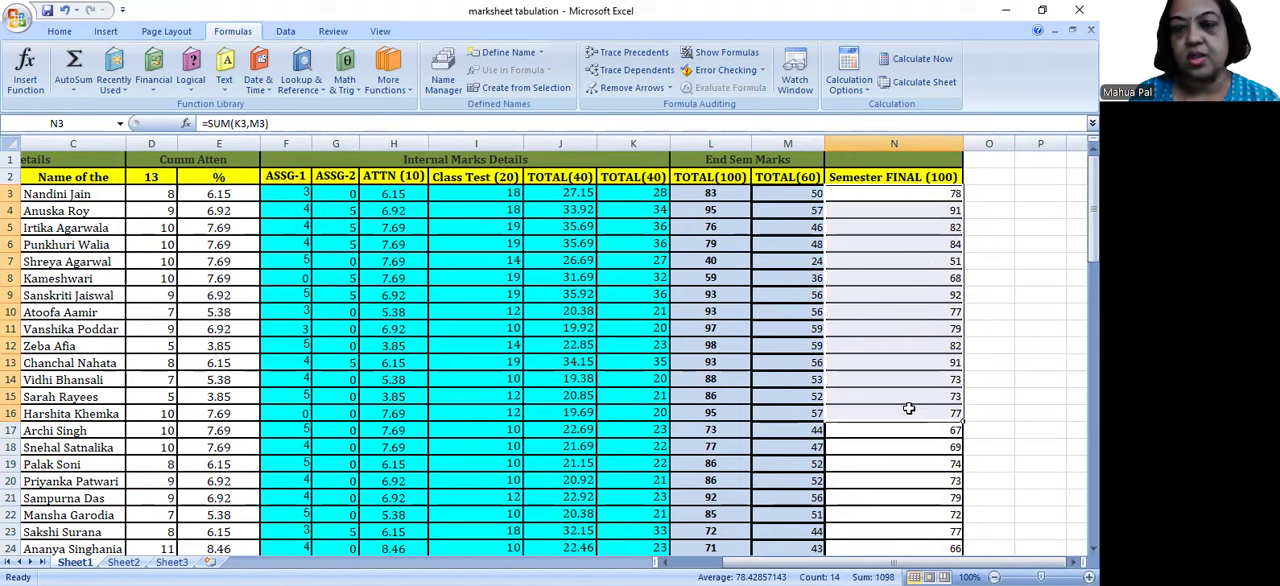
{"action": "left_click", "coordinate": [910, 193]}
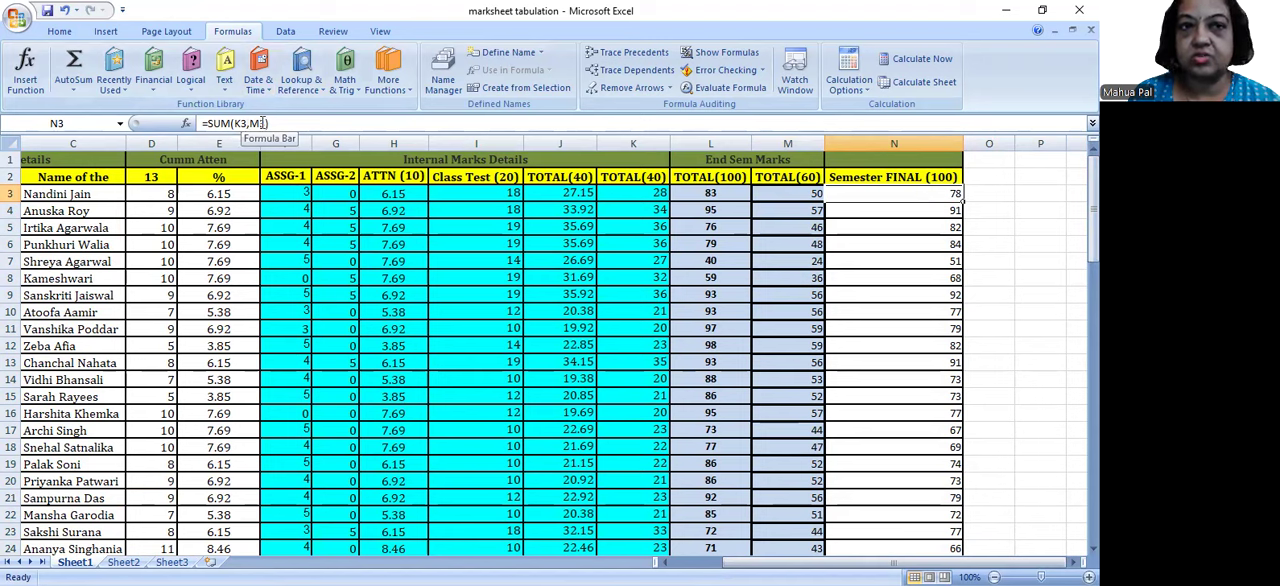
{"action": "left_click", "coordinate": [237, 123]}
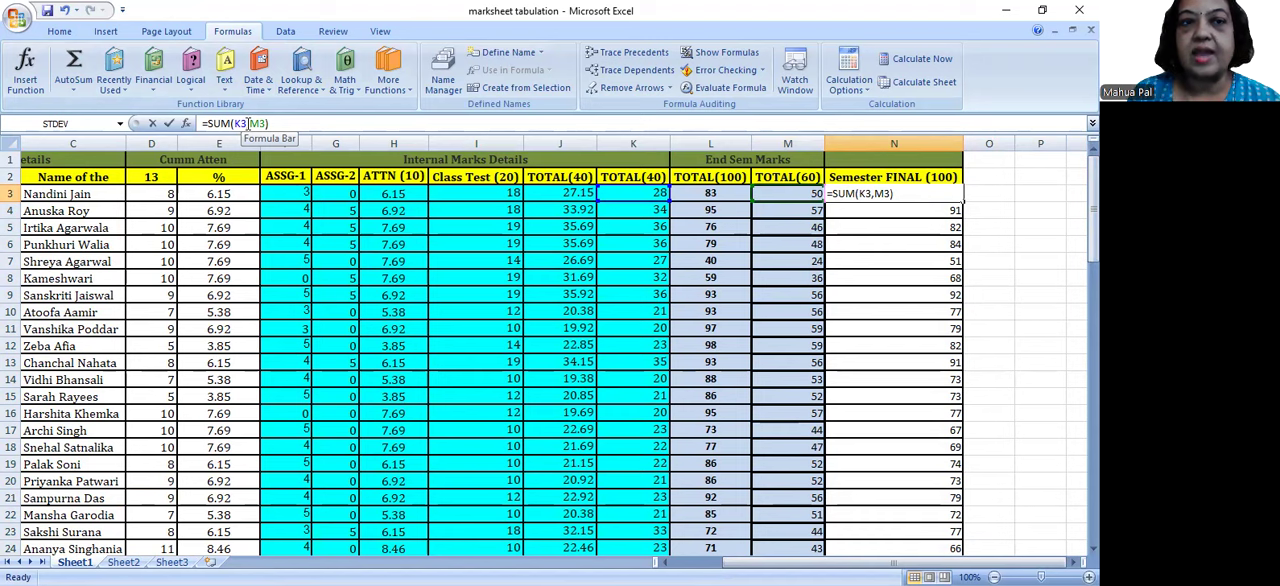
{"action": "left_click", "coordinate": [247, 123]}
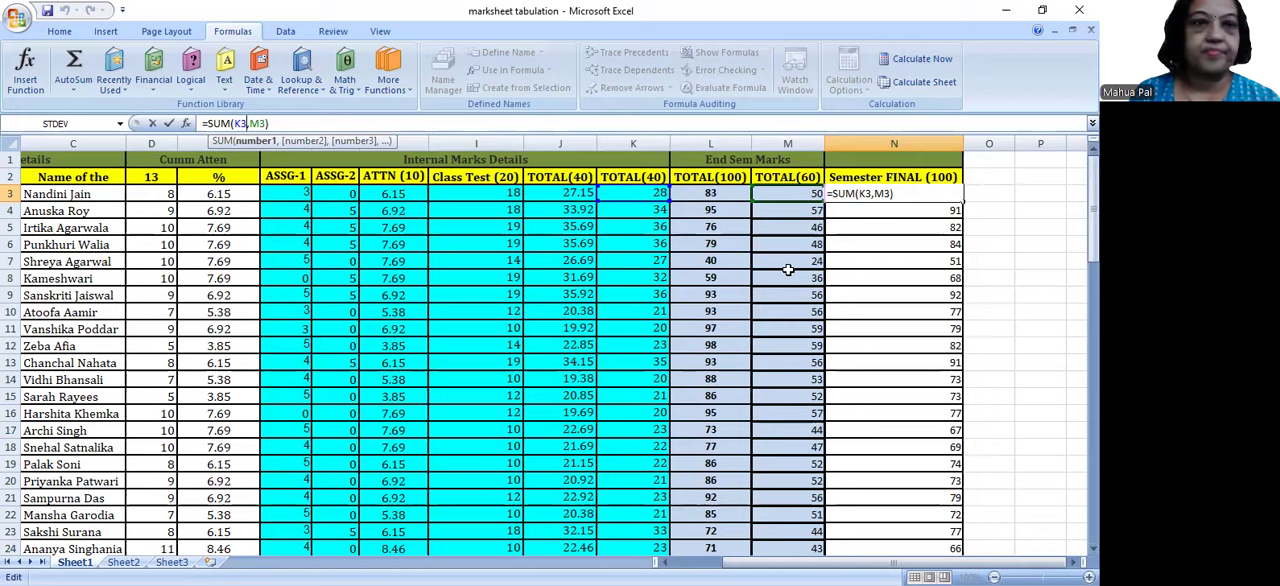
{"action": "left_click", "coordinate": [876, 325]}
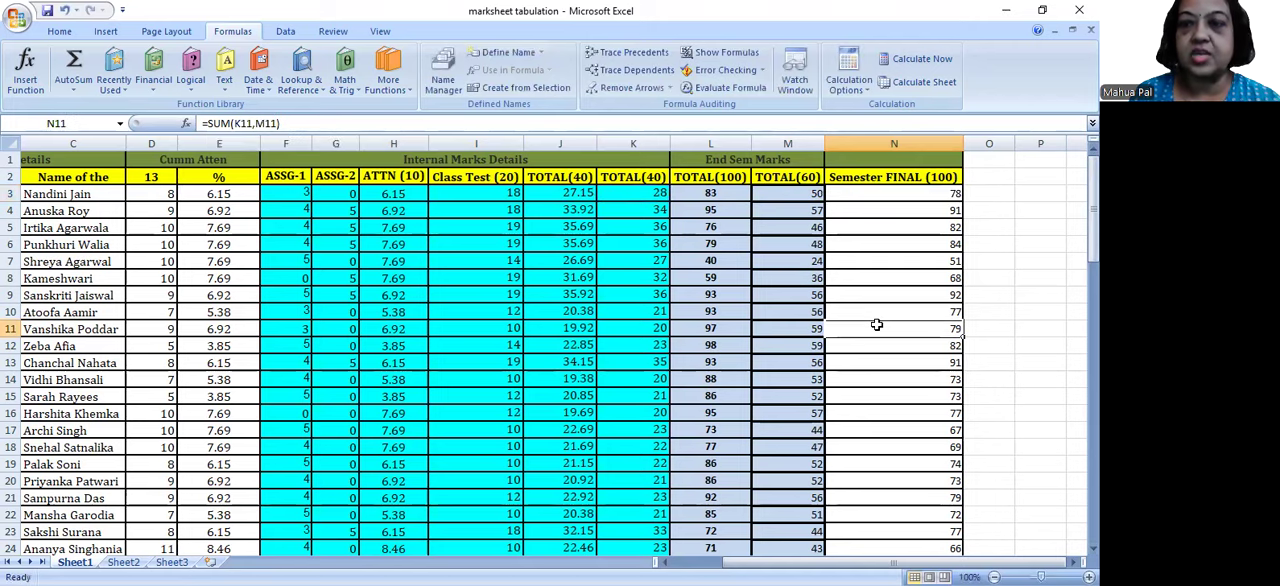
Step: Enter the labels Average, Highest and Min in cells M84 to M86 below the marks table
{"action": "left_click_drag", "start_coordinate": [1093, 245], "coordinate": [1093, 458]}
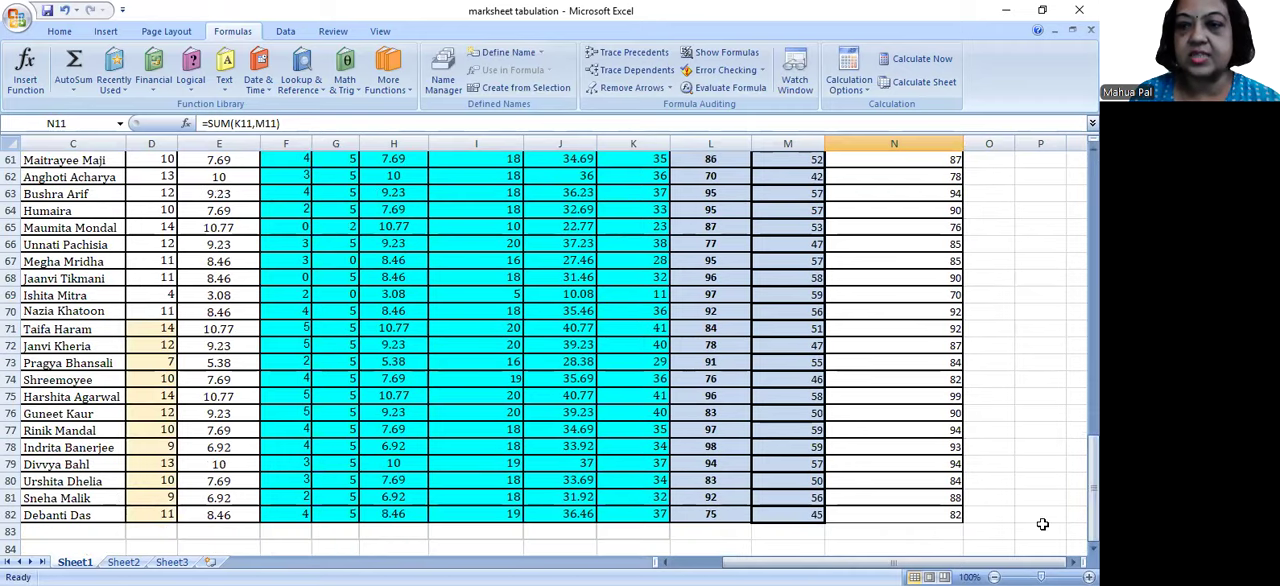
{"action": "left_click", "coordinate": [912, 532]}
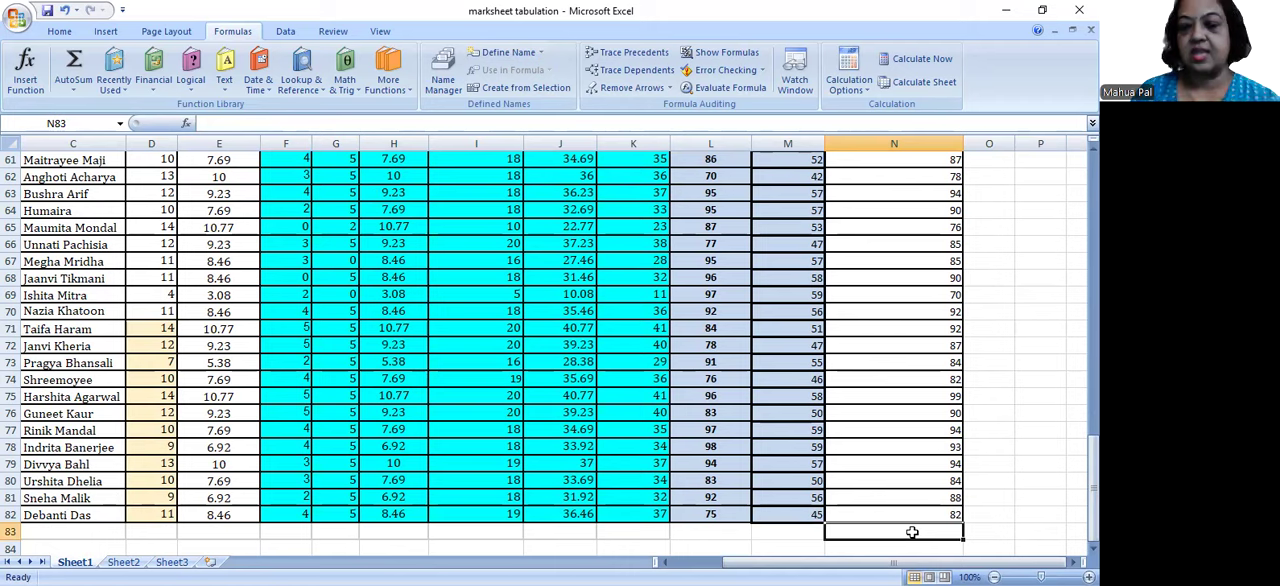
{"action": "key", "text": "Down"}
{"action": "key", "text": "Down"}
{"action": "key", "text": "Down"}
{"action": "key", "text": "Down"}
{"action": "key", "text": "Down"}
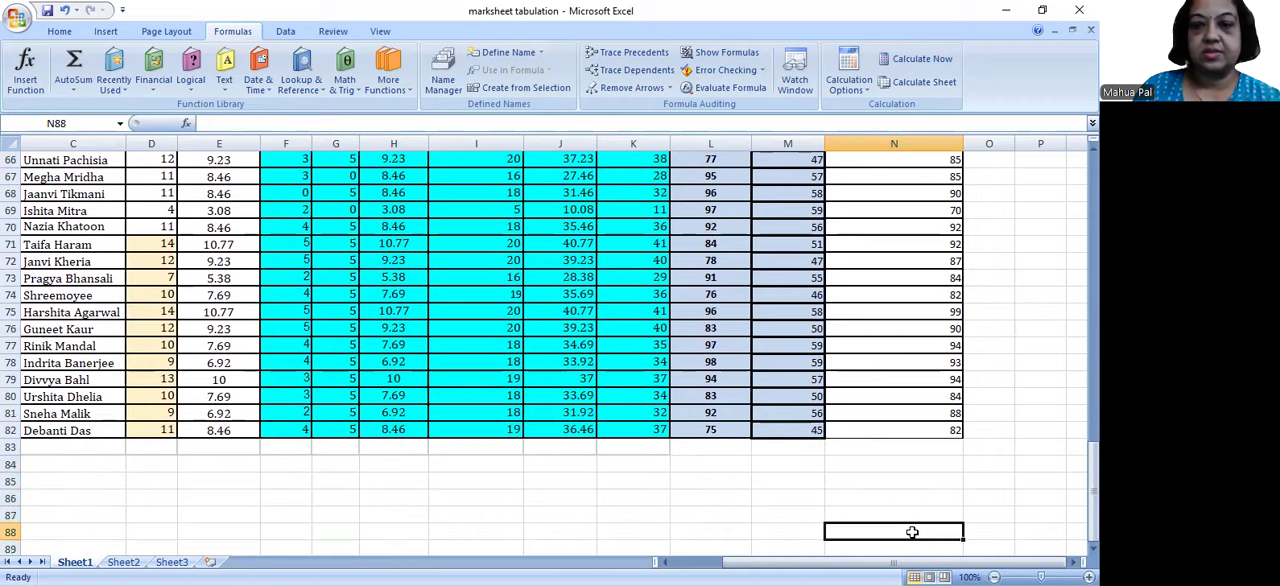
{"action": "left_click", "coordinate": [796, 466]}
{"action": "type", "text": "A"}
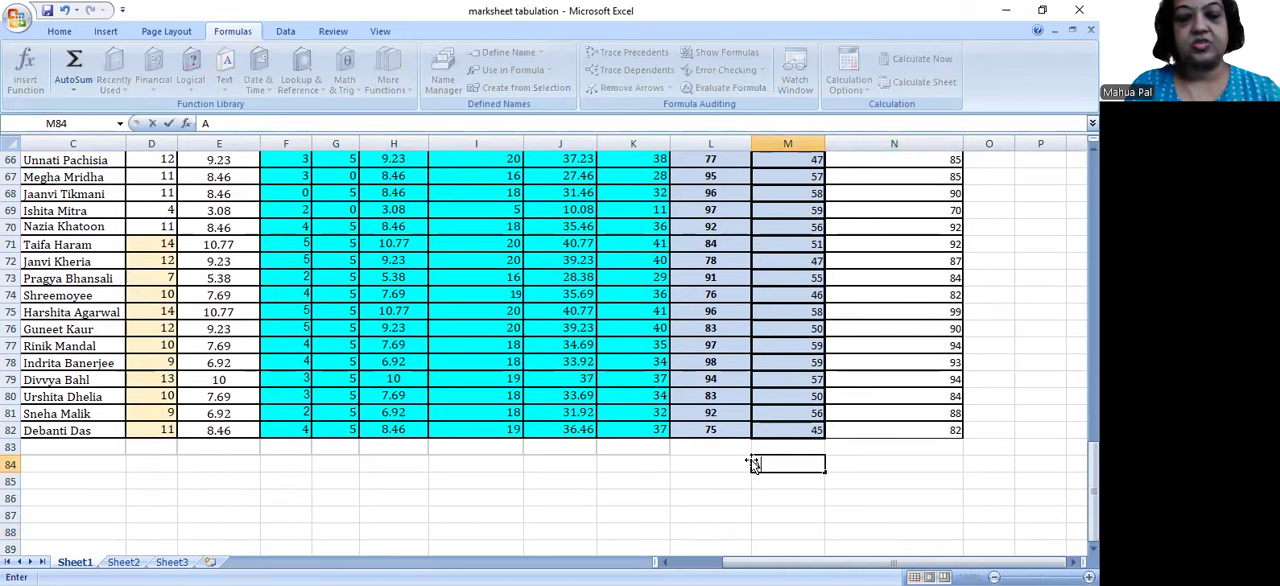
{"action": "type", "text": "verage"}
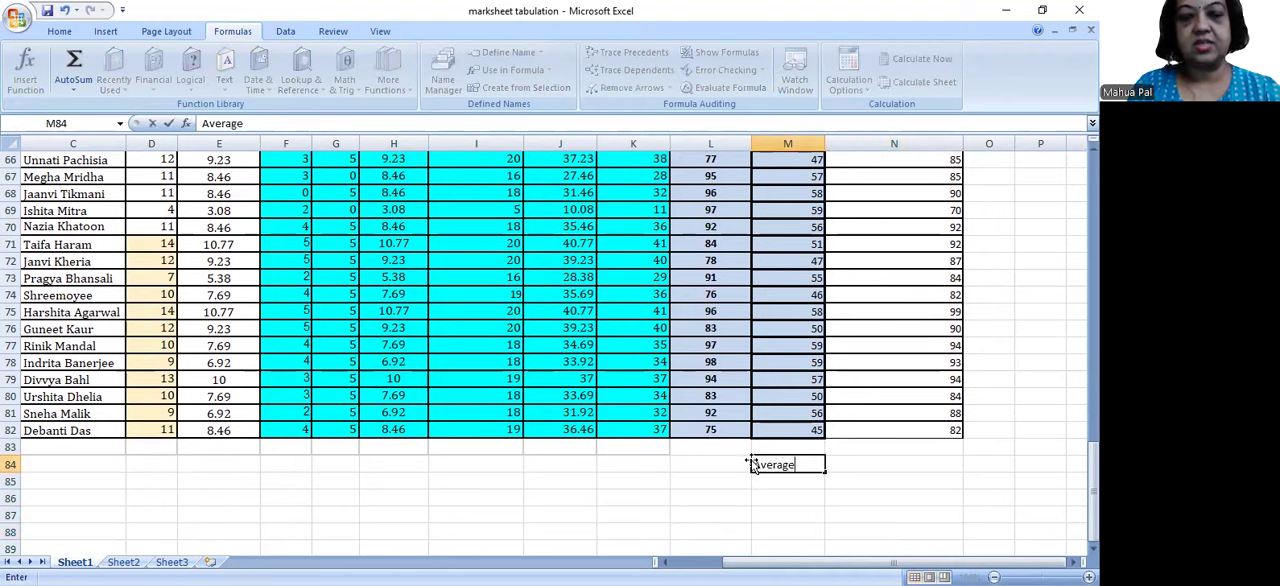
{"action": "key", "text": "Return"}
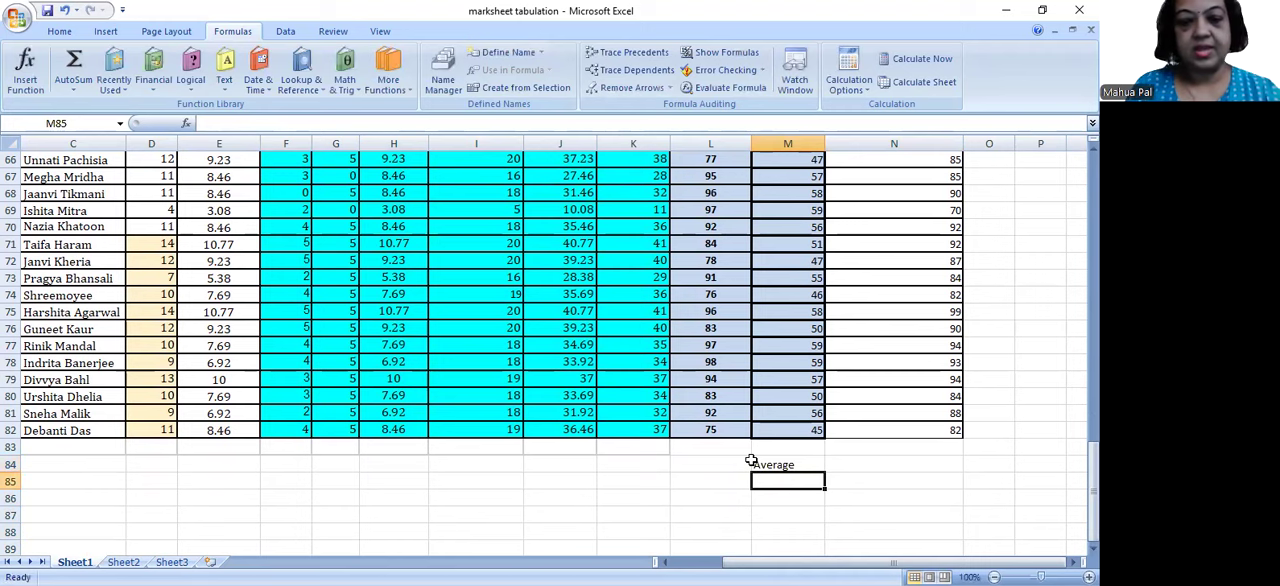
{"action": "type", "text": "Highest"}
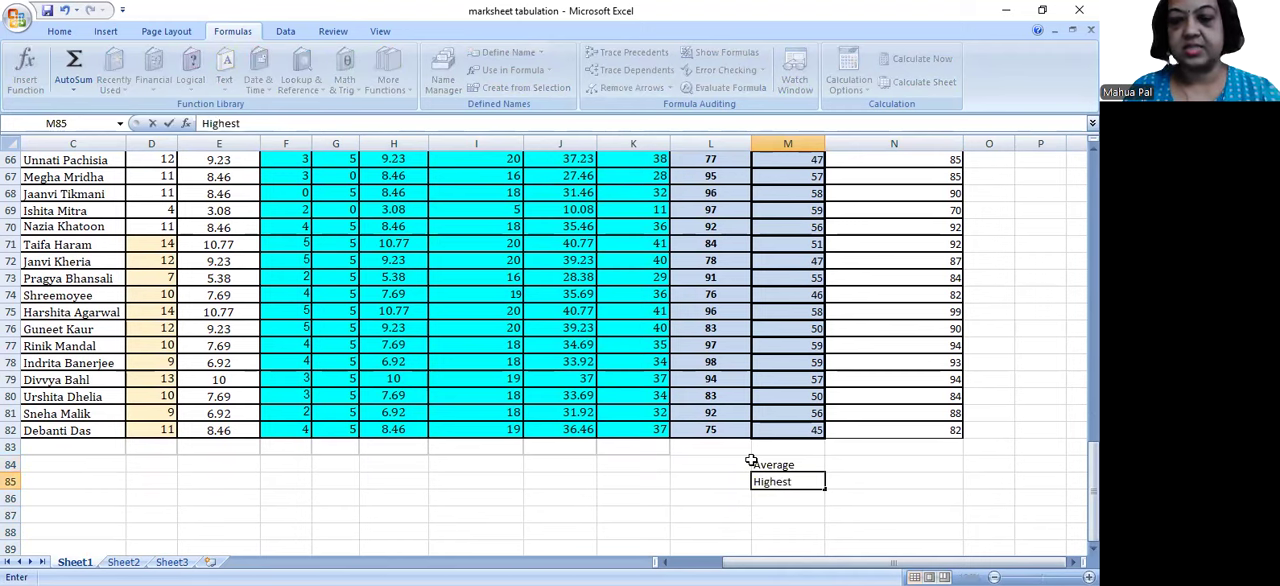
{"action": "key", "text": "Return"}
{"action": "type", "text": "M"}
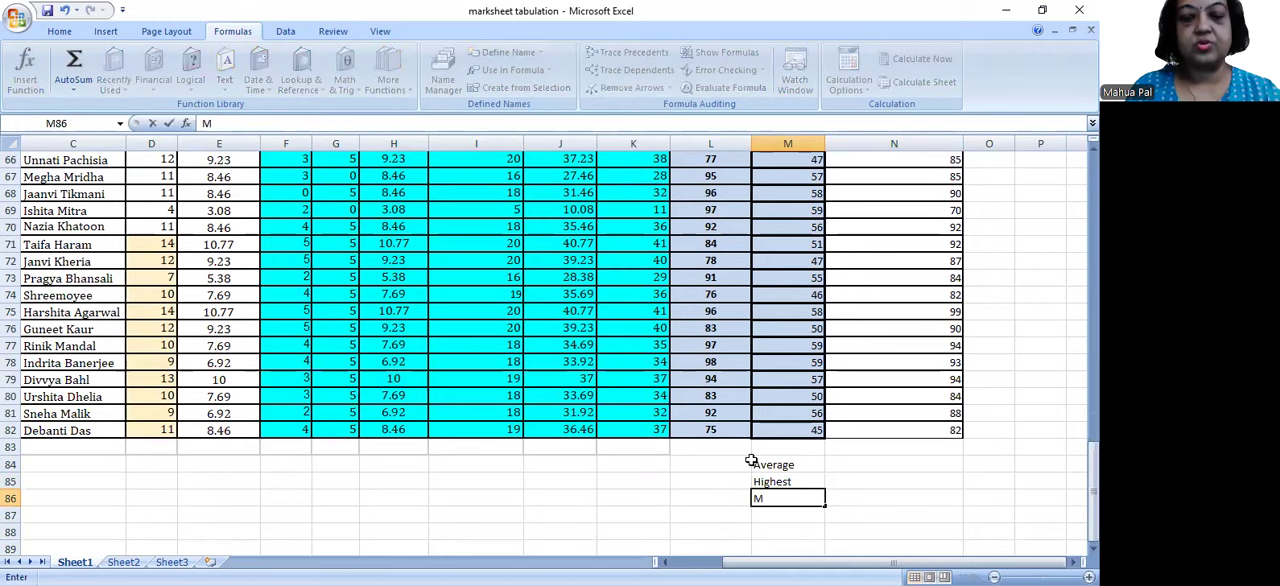
{"action": "type", "text": "in"}
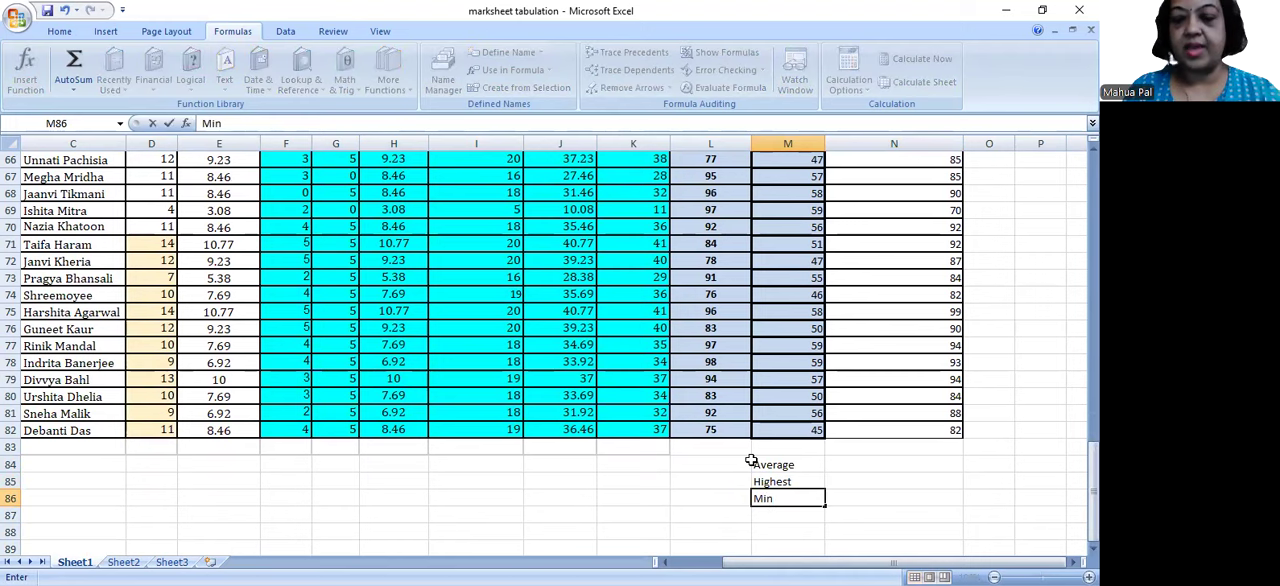
{"action": "key", "text": "Return"}
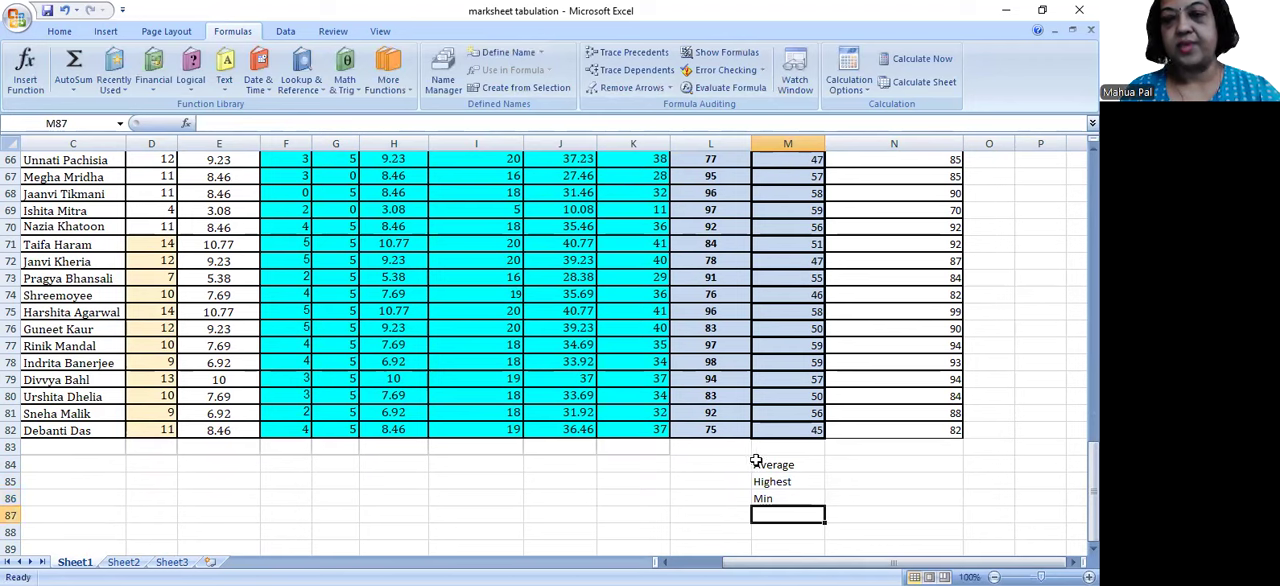
Step: Enter the label standard deviation in M87 and widen column M to fit it
{"action": "left_click_drag", "start_coordinate": [758, 462], "coordinate": [776, 510]}
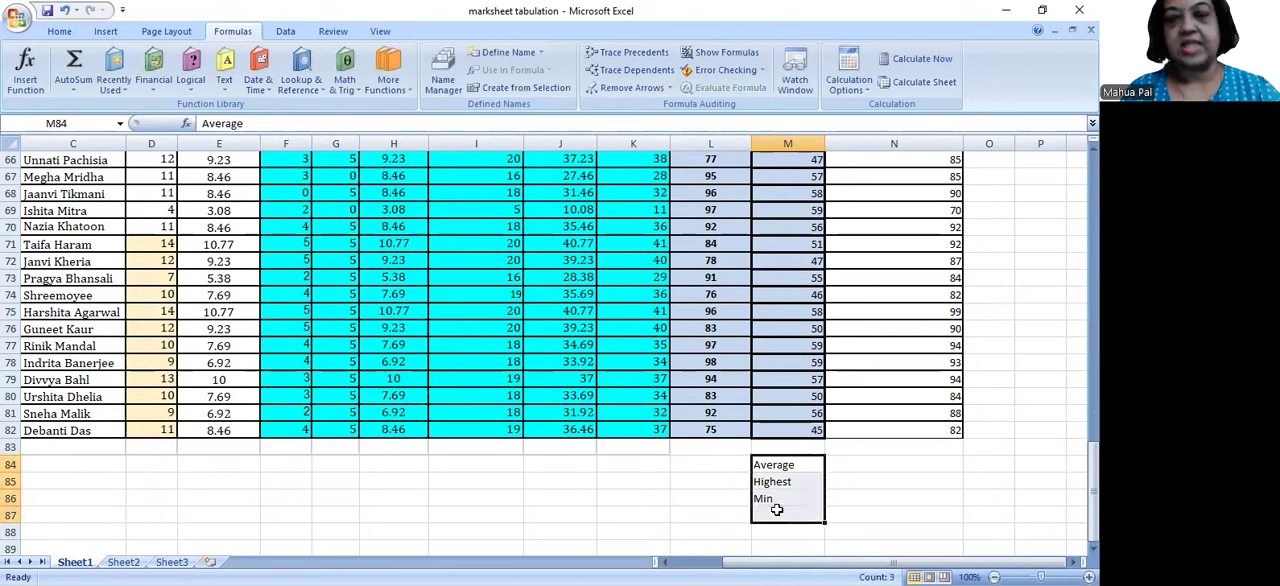
{"action": "left_click", "coordinate": [60, 33]}
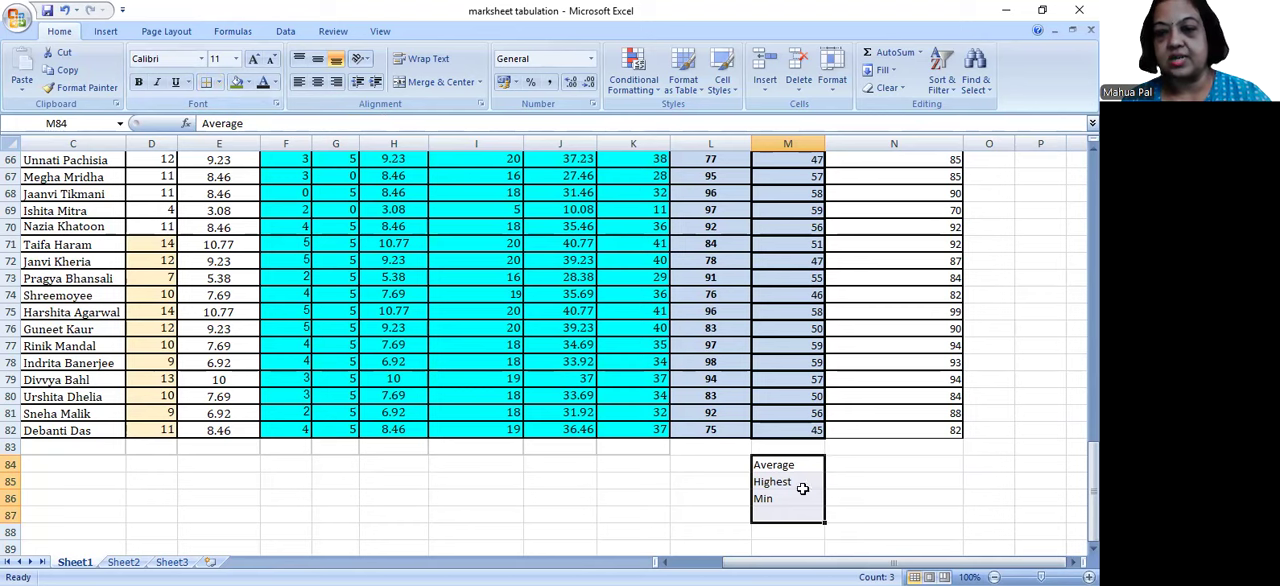
{"action": "left_click", "coordinate": [778, 510]}
{"action": "type", "text": "stan"}
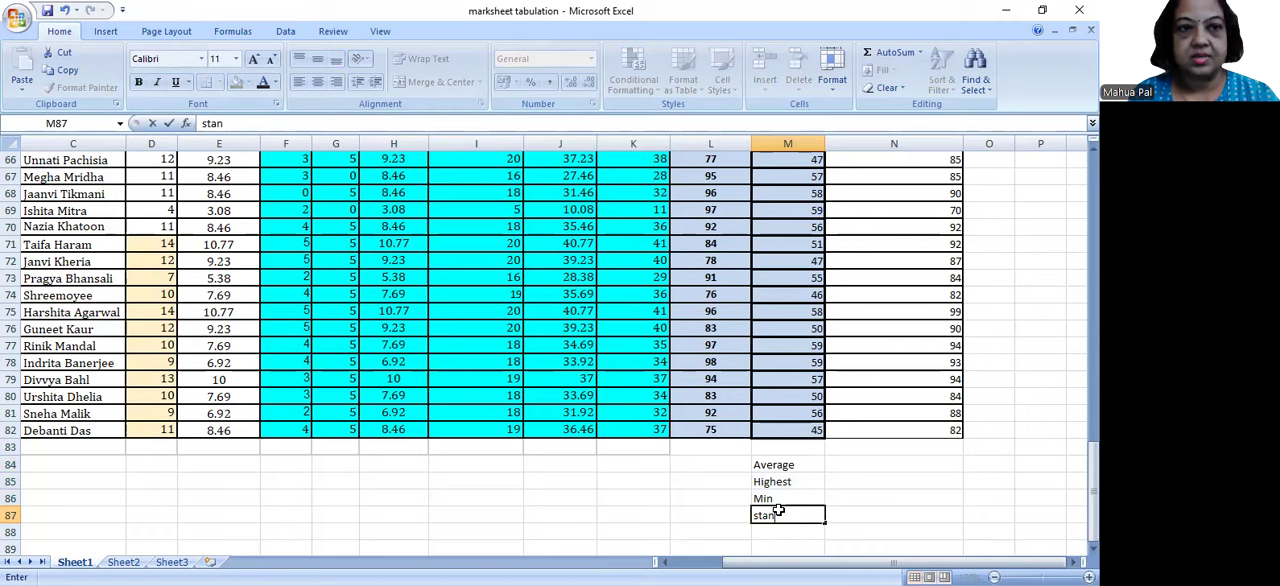
{"action": "type", "text": "dard"}
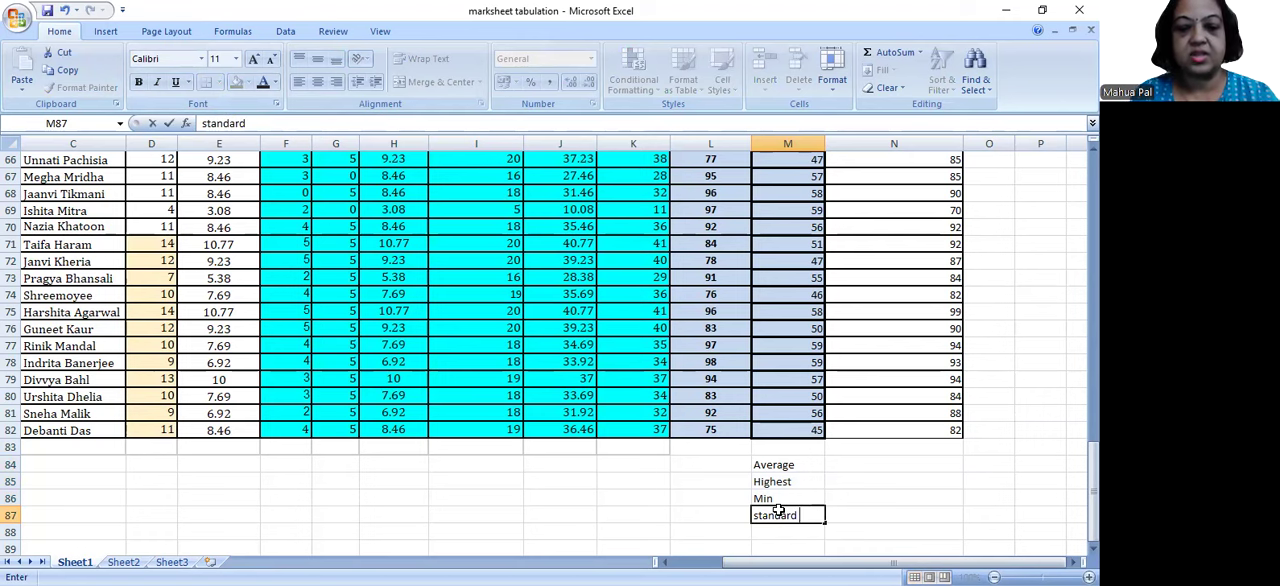
{"action": "type", "text": " devi"}
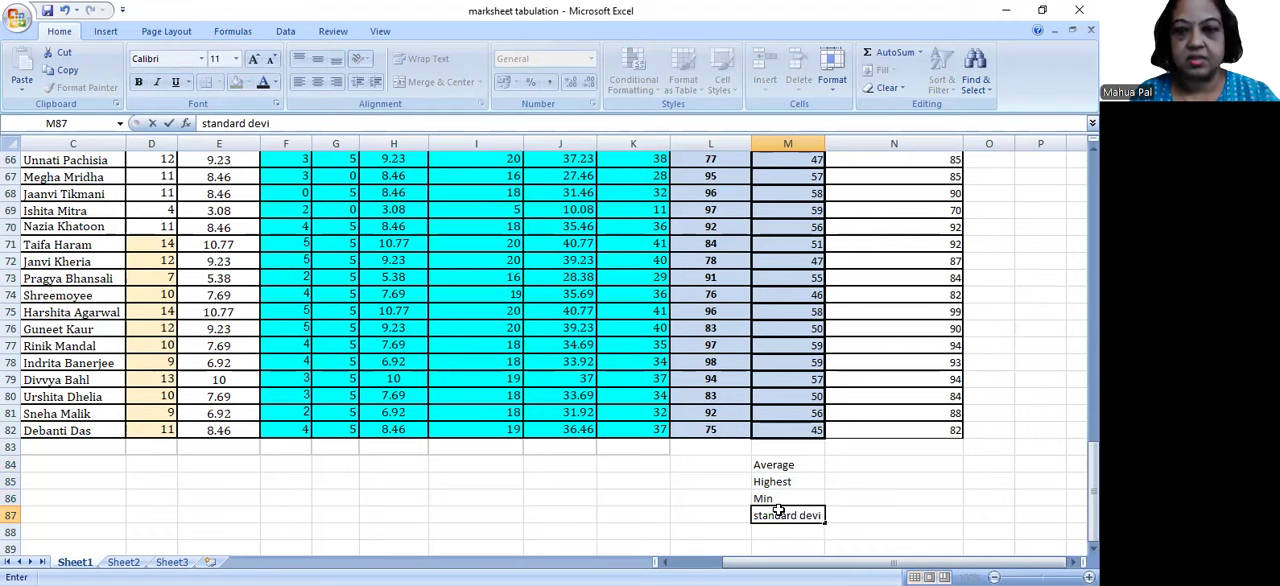
{"action": "type", "text": "ation"}
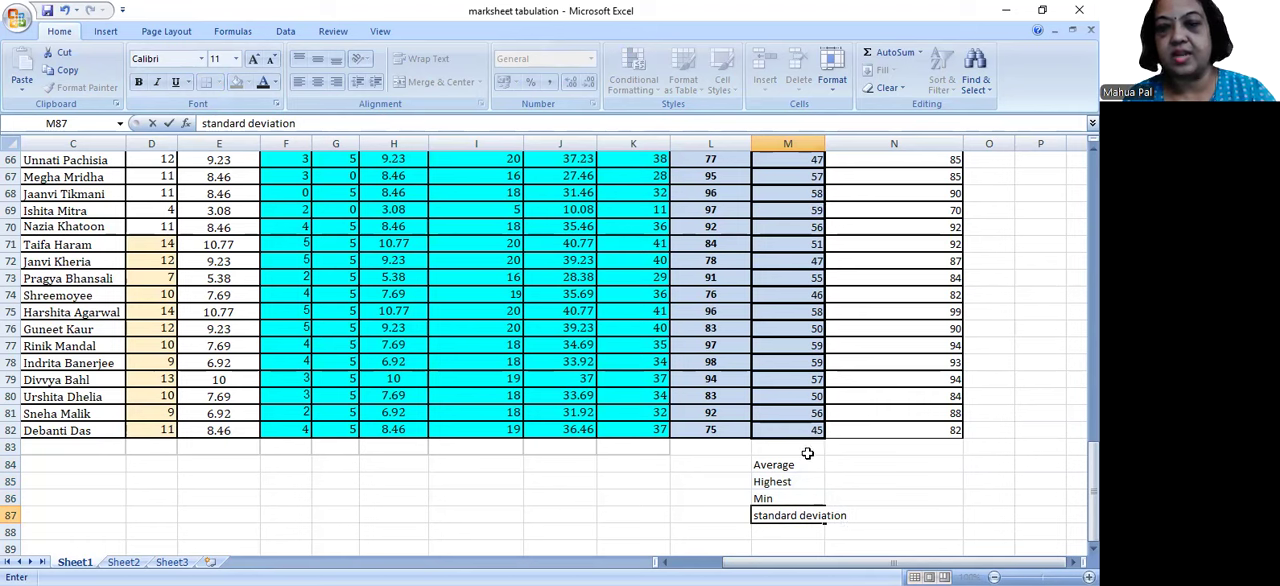
{"action": "left_click", "coordinate": [830, 143]}
{"action": "left_click_drag", "start_coordinate": [825, 143], "coordinate": [849, 150]}
{"action": "left_click_drag", "start_coordinate": [1093, 460], "coordinate": [1093, 460]}
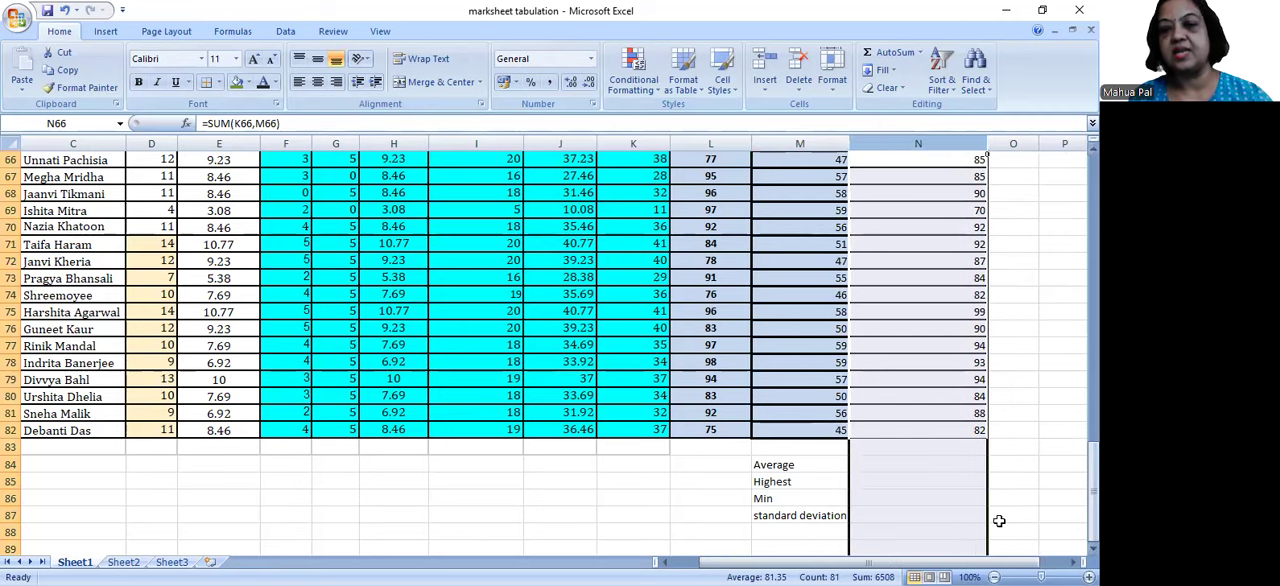
Step: Enter the label Mode in cell M88 below the standard deviation label
{"action": "left_click", "coordinate": [846, 531]}
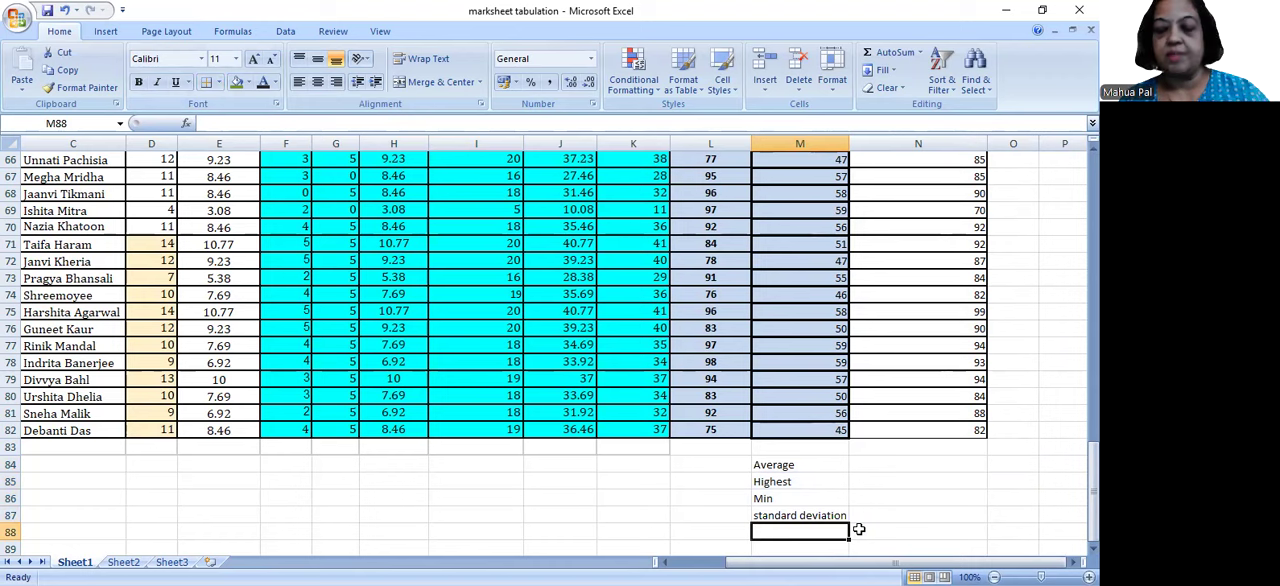
{"action": "type", "text": "Mode"}
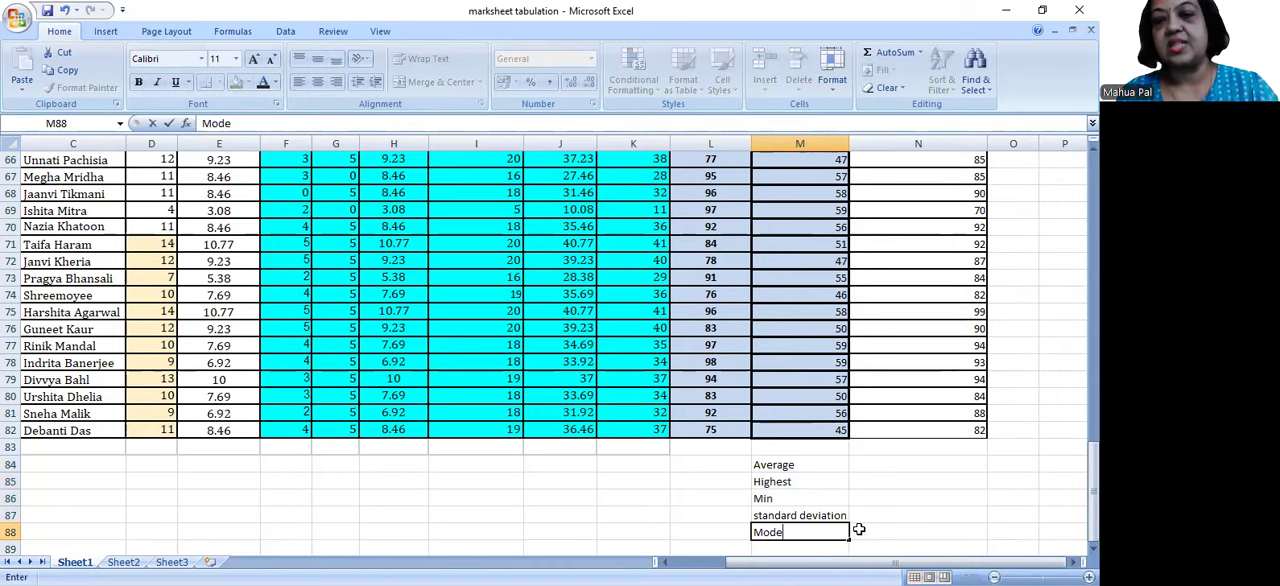
{"action": "left_click", "coordinate": [858, 529]}
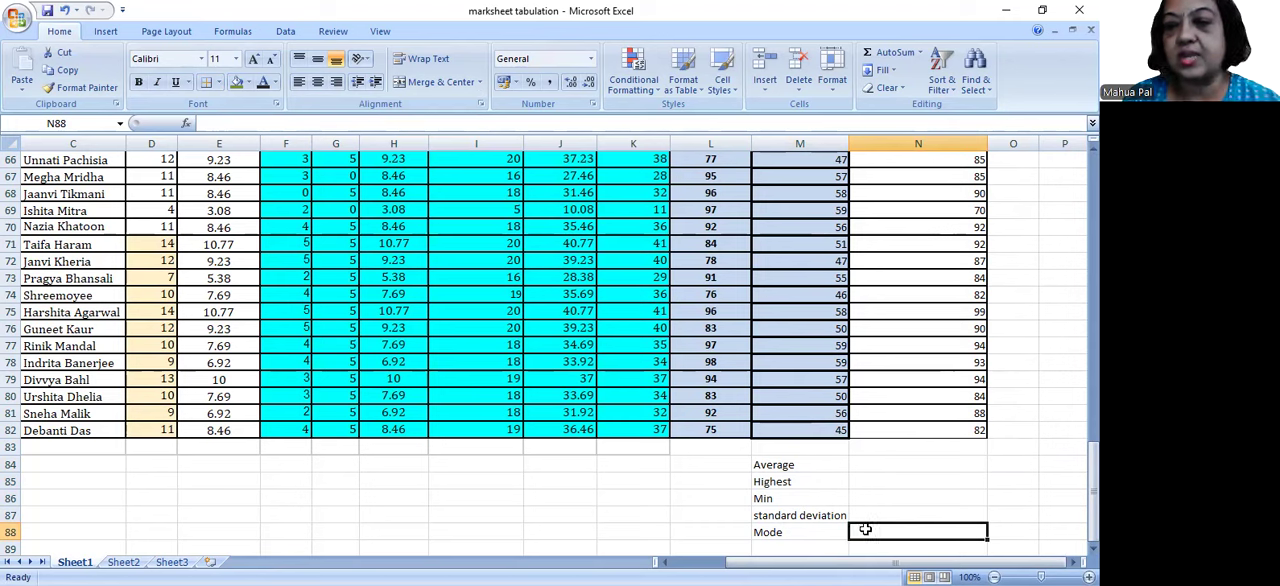
Step: Apply All Borders to the summary statistics block M84:N88
{"action": "left_click", "coordinate": [878, 464]}
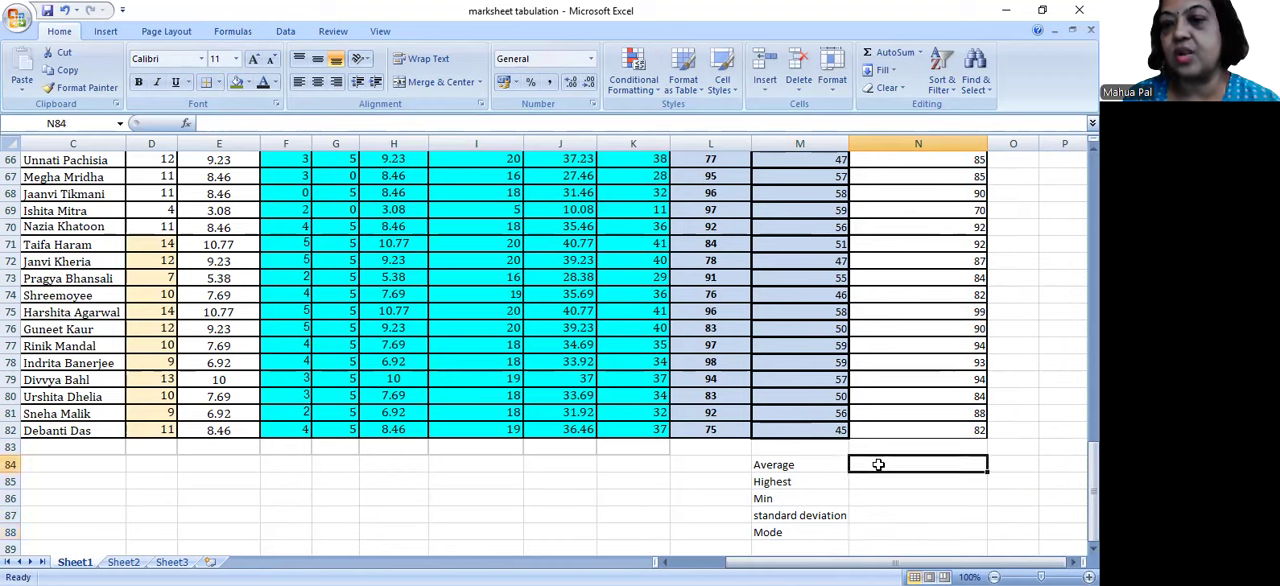
{"action": "left_click_drag", "start_coordinate": [776, 462], "coordinate": [945, 535]}
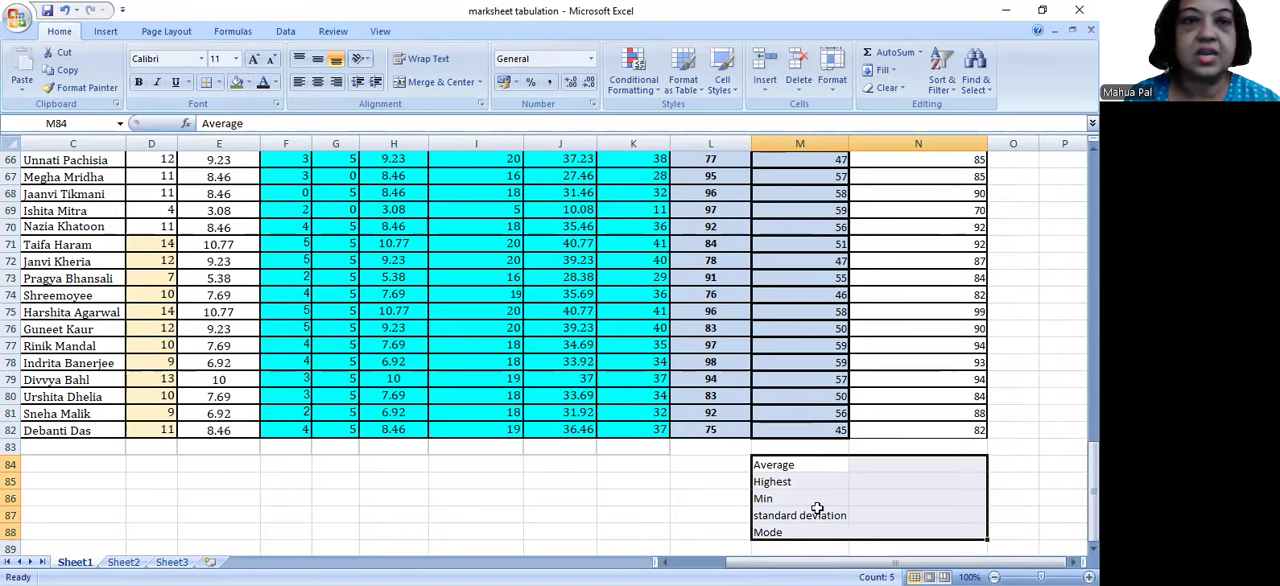
{"action": "left_click", "coordinate": [219, 83]}
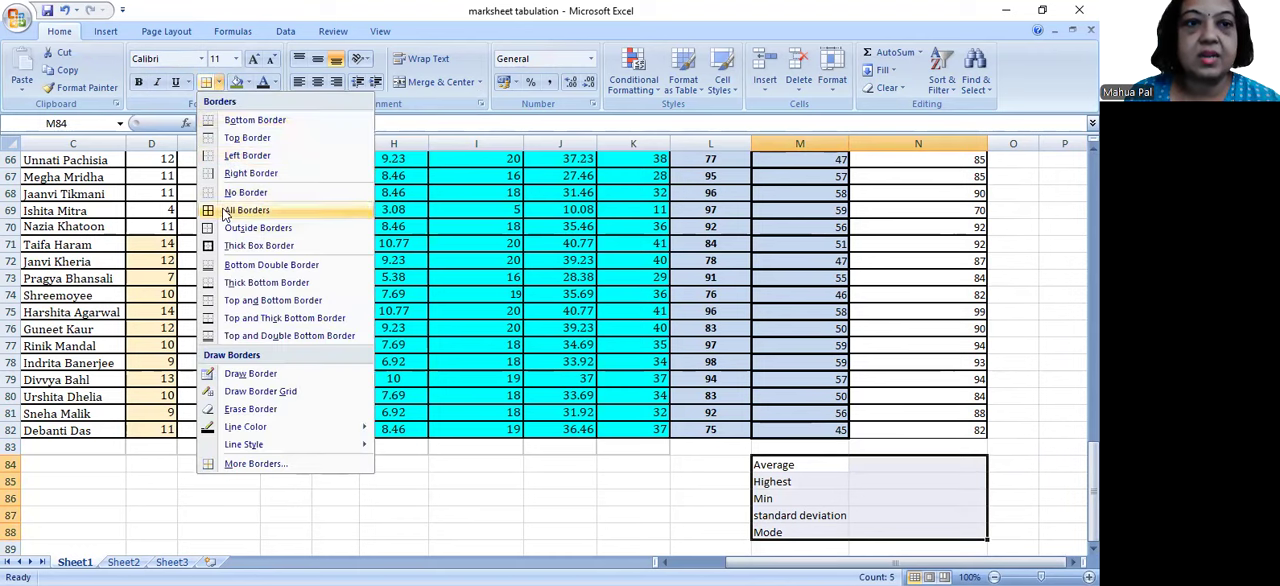
{"action": "left_click", "coordinate": [226, 212]}
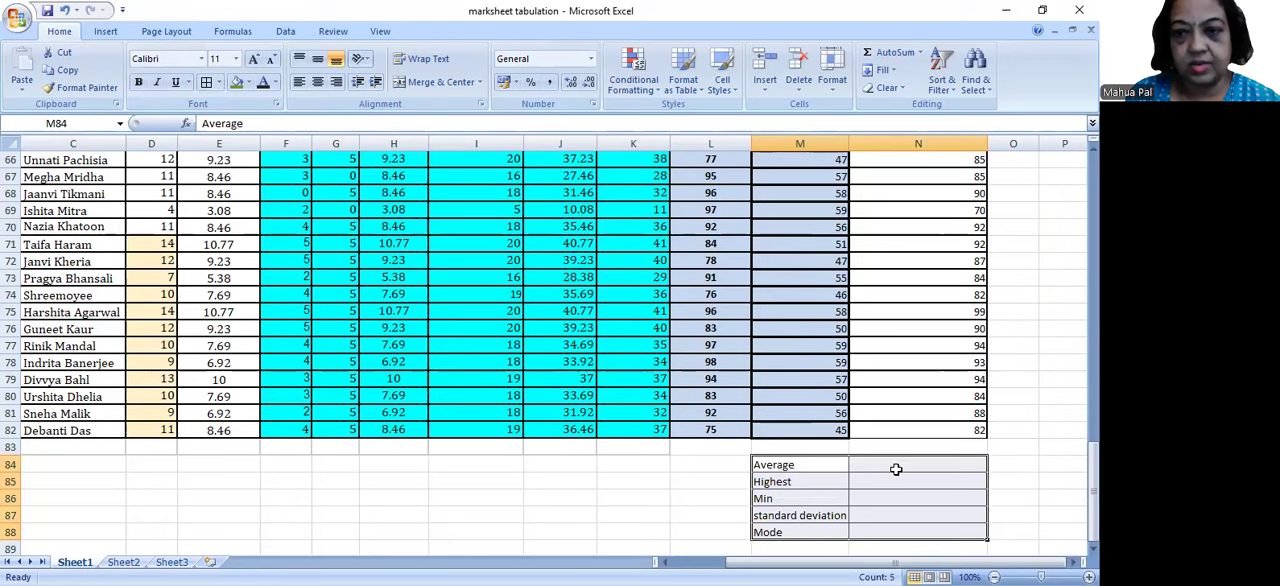
Step: Calculate the average of the Semester FINAL (100) marks in N84 with an AVERAGE formula over N3:N82
{"action": "left_click", "coordinate": [896, 469]}
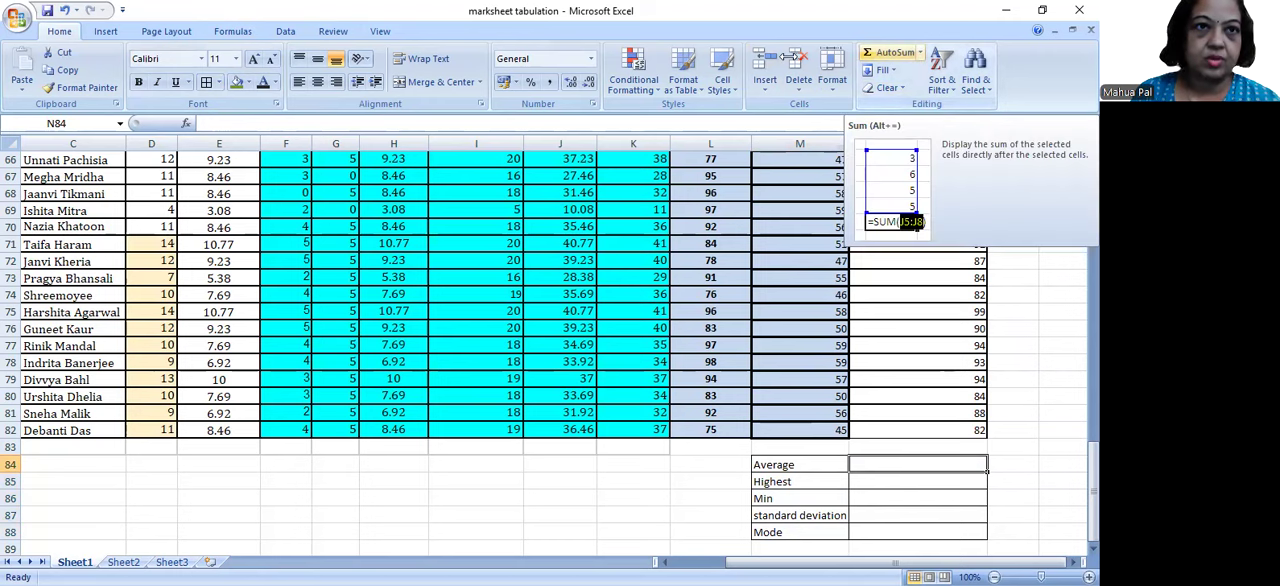
{"action": "left_click", "coordinate": [232, 31]}
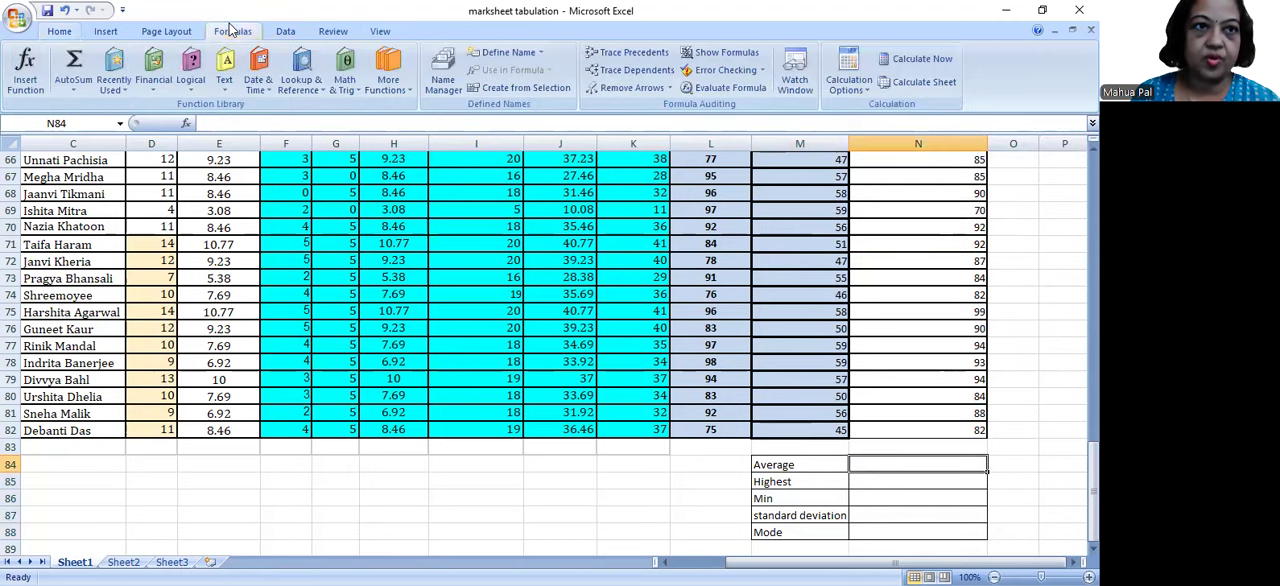
{"action": "left_click", "coordinate": [76, 87]}
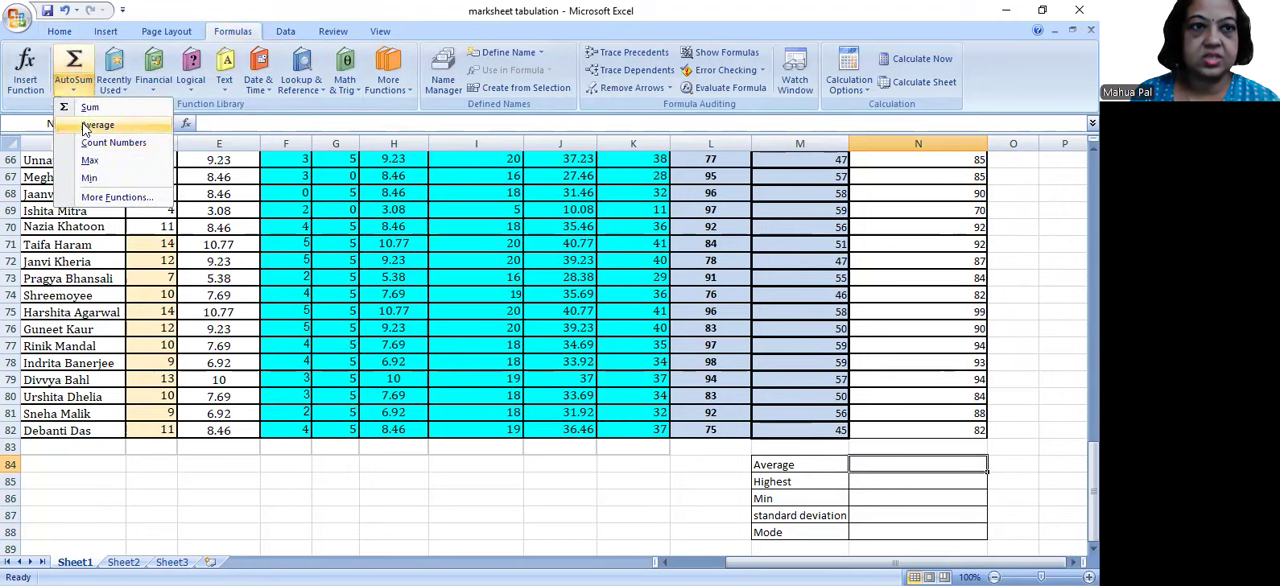
{"action": "left_click", "coordinate": [84, 127]}
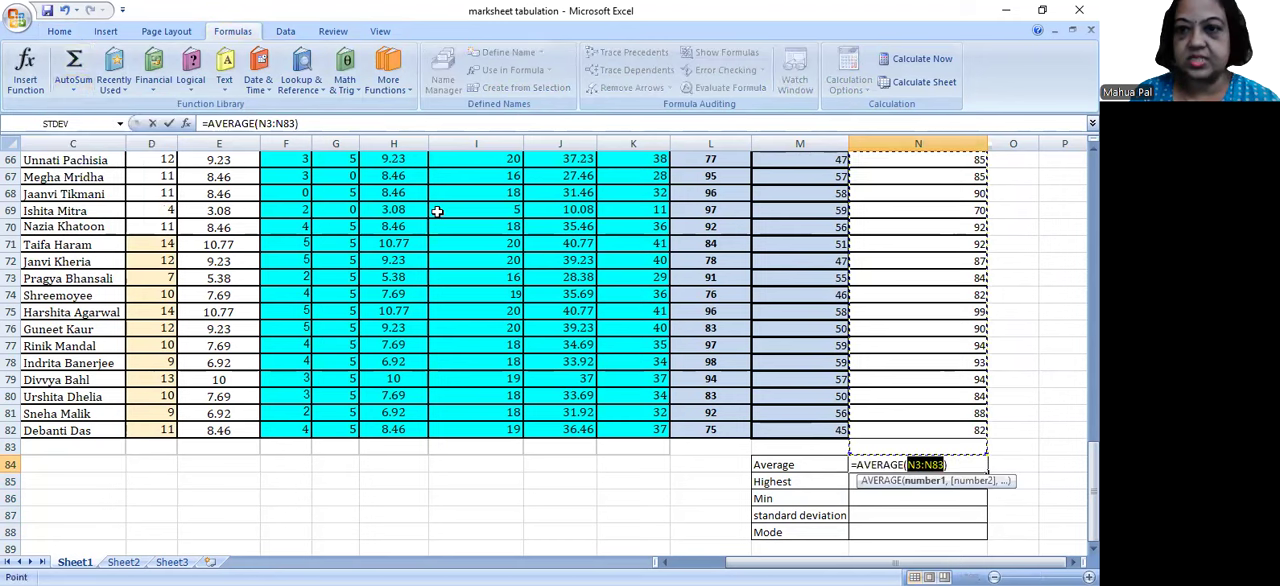
{"action": "left_click_drag", "start_coordinate": [1093, 462], "coordinate": [1093, 173]}
{"action": "left_click", "coordinate": [921, 193]}
{"action": "left_click_drag", "start_coordinate": [921, 193], "coordinate": [950, 432]}
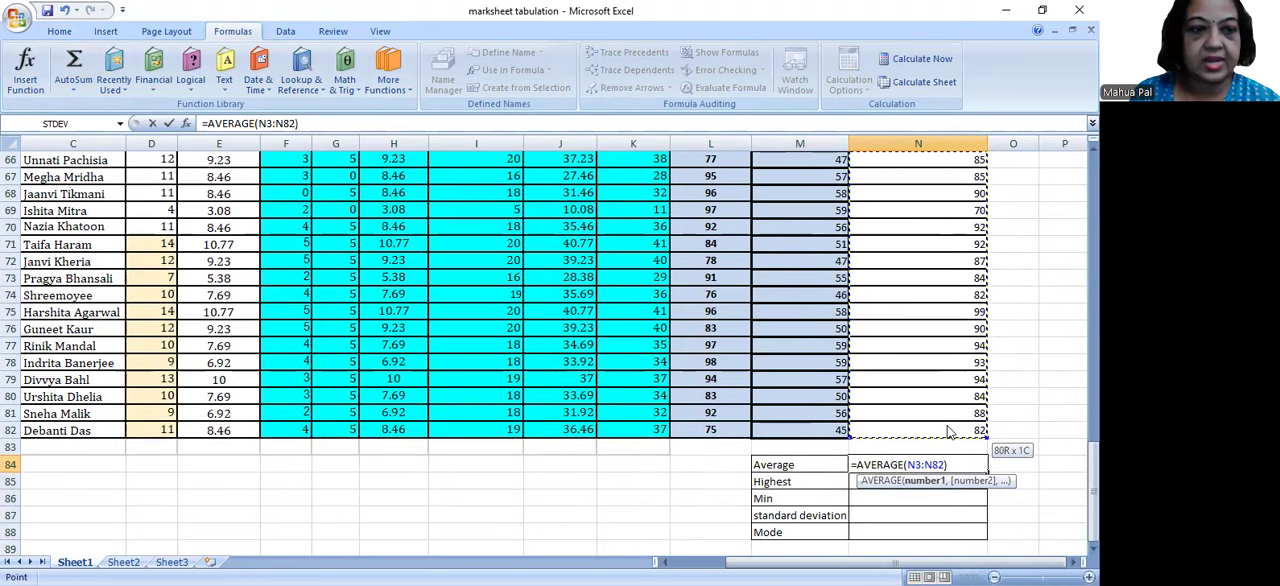
{"action": "left_click_drag", "start_coordinate": [950, 432], "coordinate": [946, 425]}
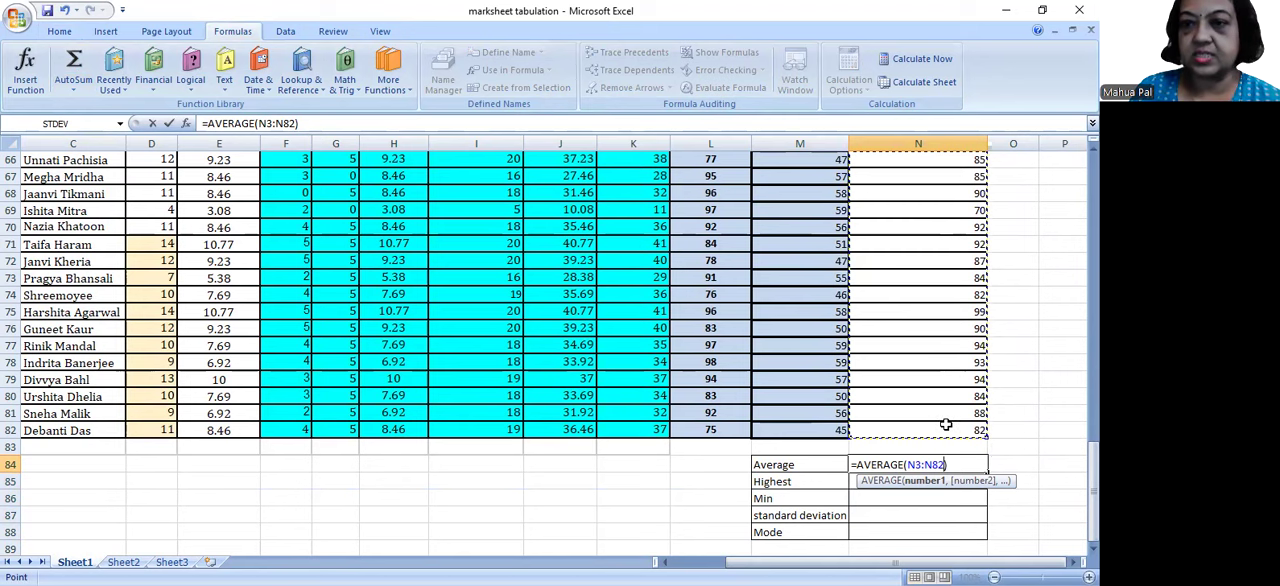
{"action": "key", "text": "Return"}
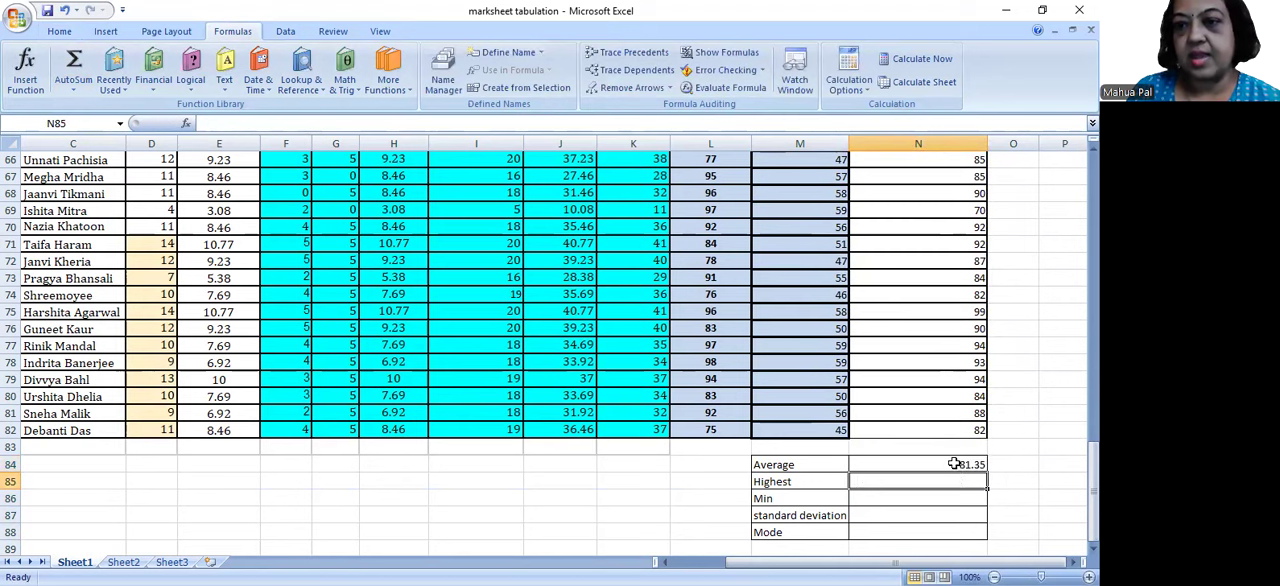
{"action": "left_click", "coordinate": [955, 464]}
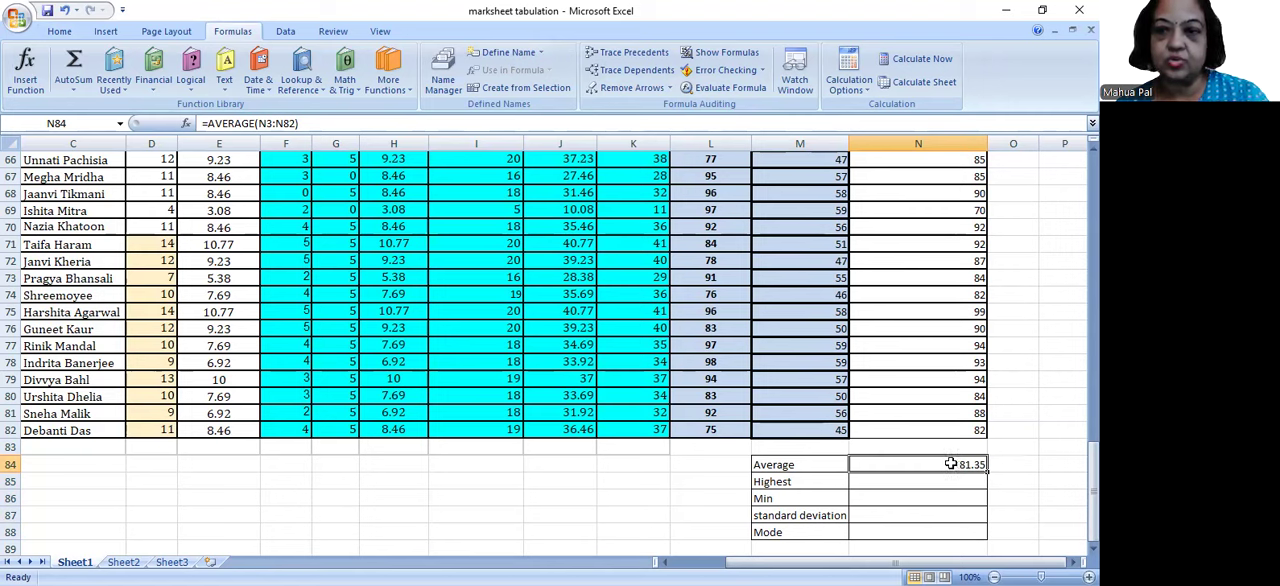
Step: Calculate the highest Semester FINAL (100) mark in N85 with a MAX formula over N3:N82
{"action": "left_click", "coordinate": [944, 481]}
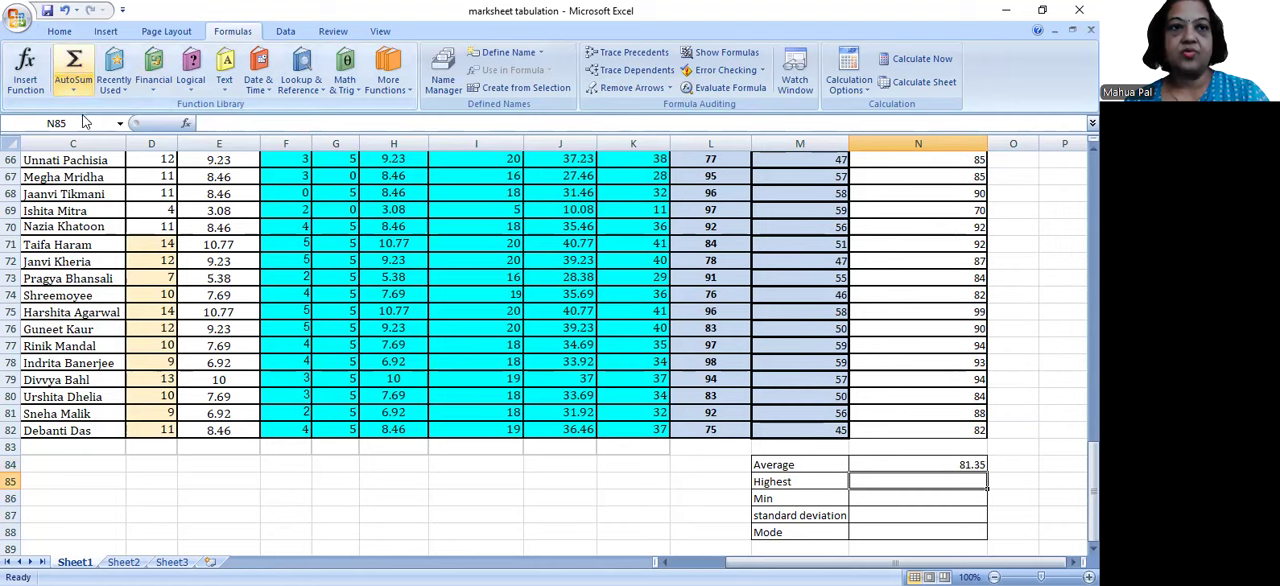
{"action": "left_click", "coordinate": [82, 86]}
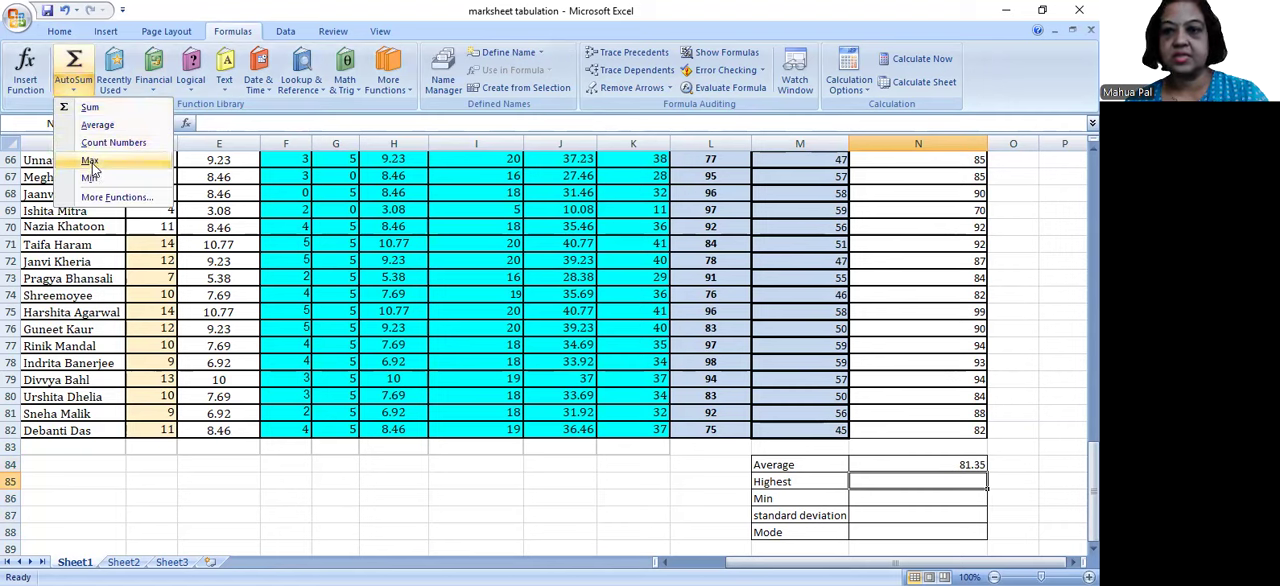
{"action": "left_click", "coordinate": [90, 163]}
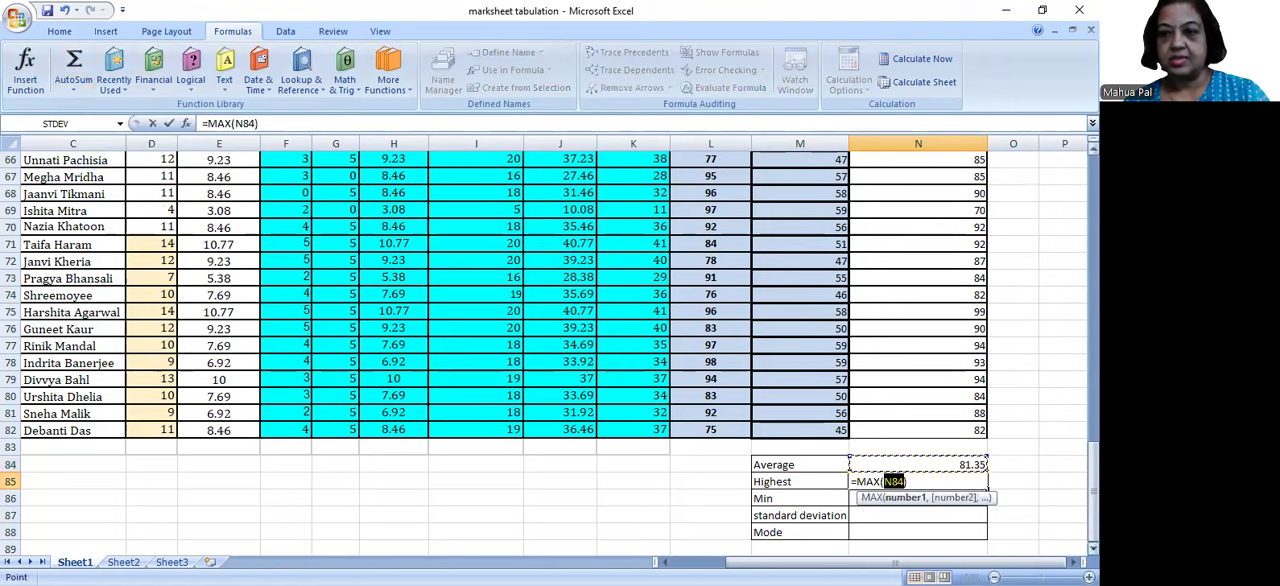
{"action": "left_click", "coordinate": [977, 430]}
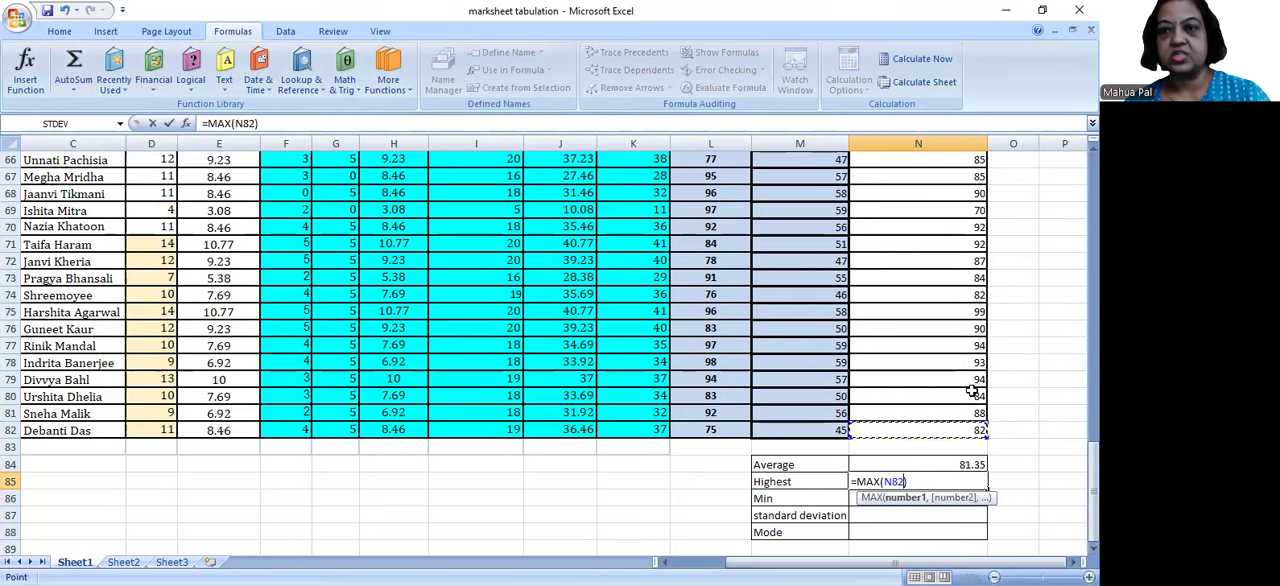
{"action": "left_click_drag", "start_coordinate": [966, 160], "coordinate": [954, 196]}
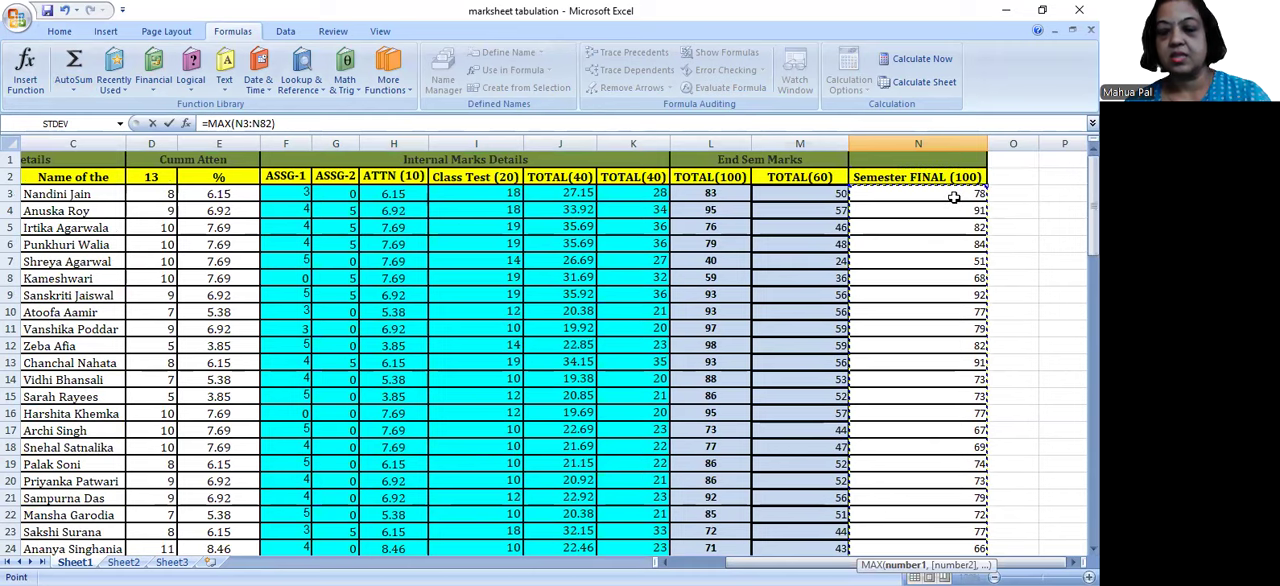
{"action": "key", "text": "Return"}
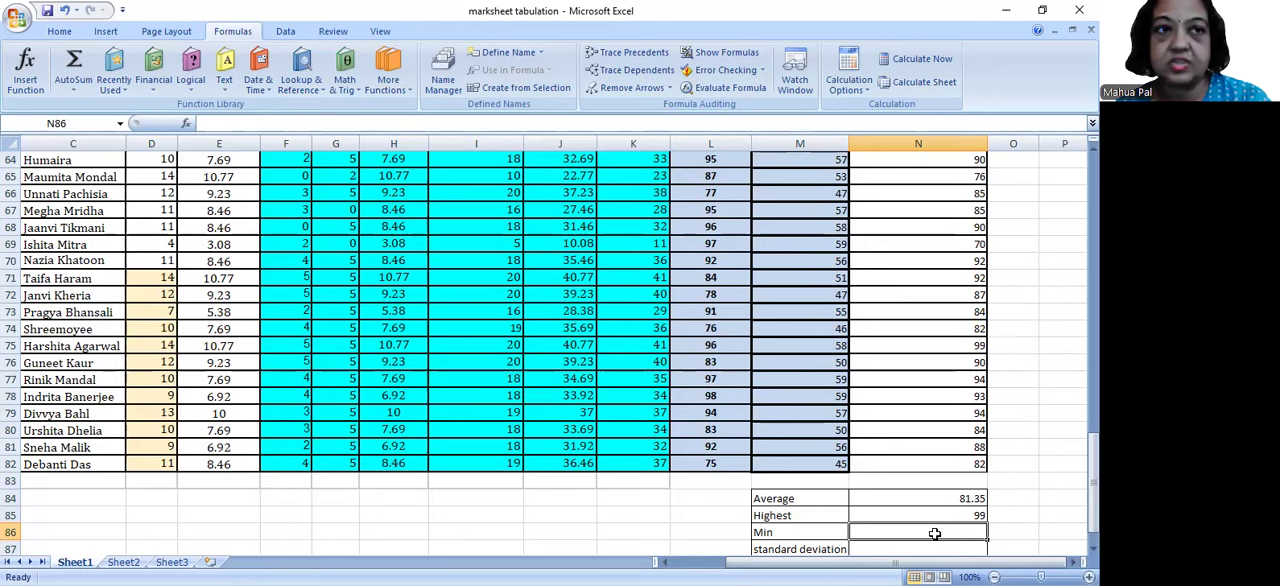
Step: Calculate the lowest Semester FINAL (100) mark in N86 with a MIN formula over N3:N82
{"action": "left_click", "coordinate": [74, 92]}
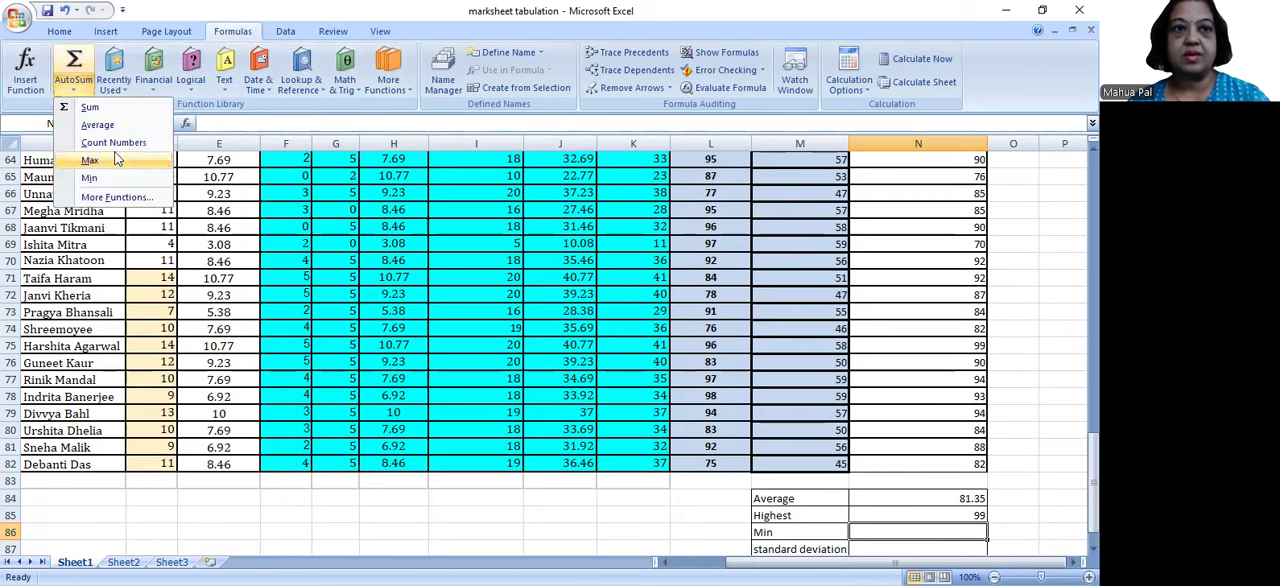
{"action": "left_click", "coordinate": [116, 180]}
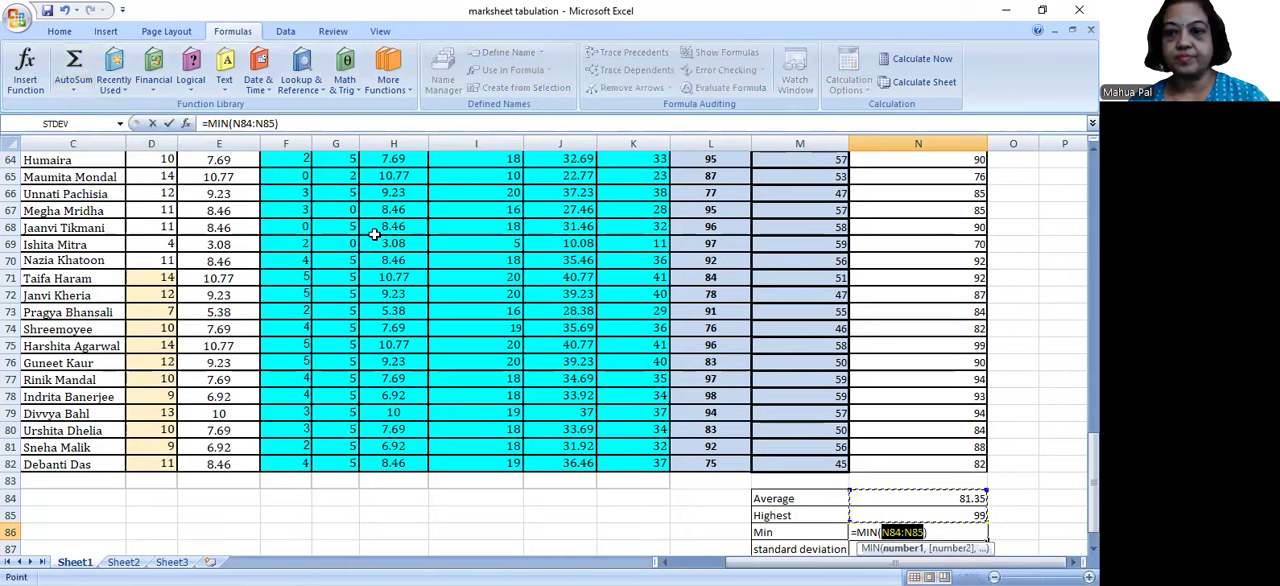
{"action": "left_click", "coordinate": [923, 463]}
{"action": "left_click_drag", "start_coordinate": [923, 463], "coordinate": [925, 348]}
{"action": "key", "text": "shift+Up"}
{"action": "key", "text": "shift+Up"}
{"action": "key", "text": "shift+Up"}
{"action": "key", "text": "shift+Up"}
{"action": "key", "text": "shift+Up"}
{"action": "key", "text": "shift+Up"}
{"action": "key", "text": "shift+Up"}
{"action": "key", "text": "shift+Up"}
{"action": "key", "text": "shift+Up"}
{"action": "key", "text": "shift+Up"}
{"action": "key", "text": "shift+Up"}
{"action": "key", "text": "shift+Up"}
{"action": "key", "text": "shift+Up"}
{"action": "key", "text": "shift+Up"}
{"action": "key", "text": "shift+Up"}
{"action": "key", "text": "shift+Up"}
{"action": "key", "text": "shift+Up"}
{"action": "key", "text": "shift+Up"}
{"action": "key", "text": "shift+Up"}
{"action": "key", "text": "shift+Up"}
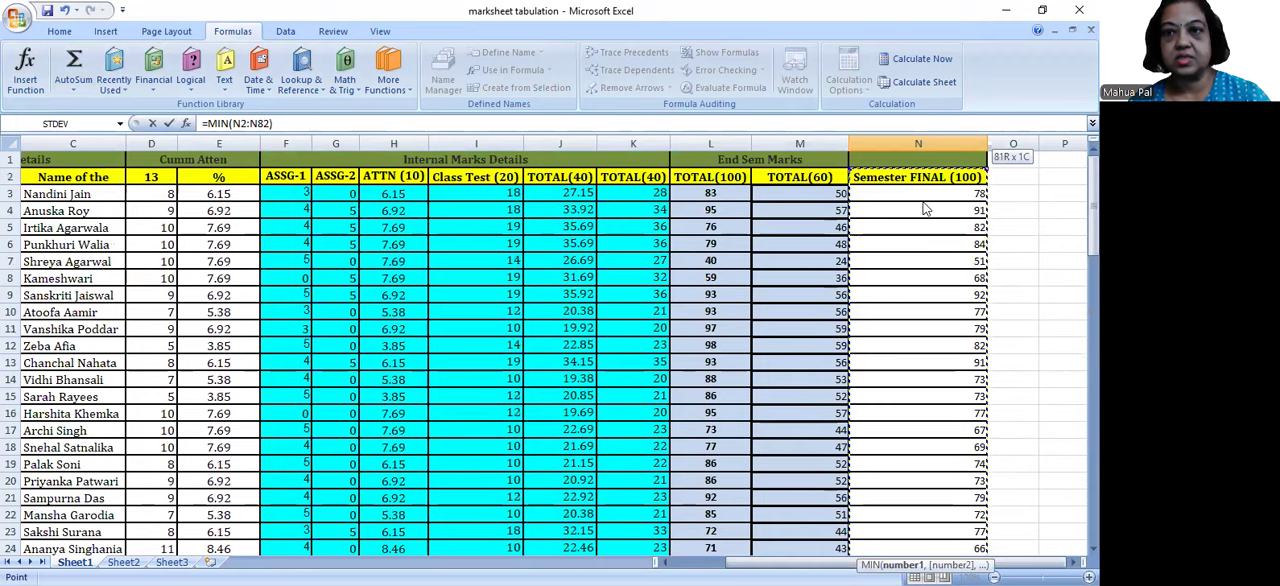
{"action": "key", "text": "shift+Down"}
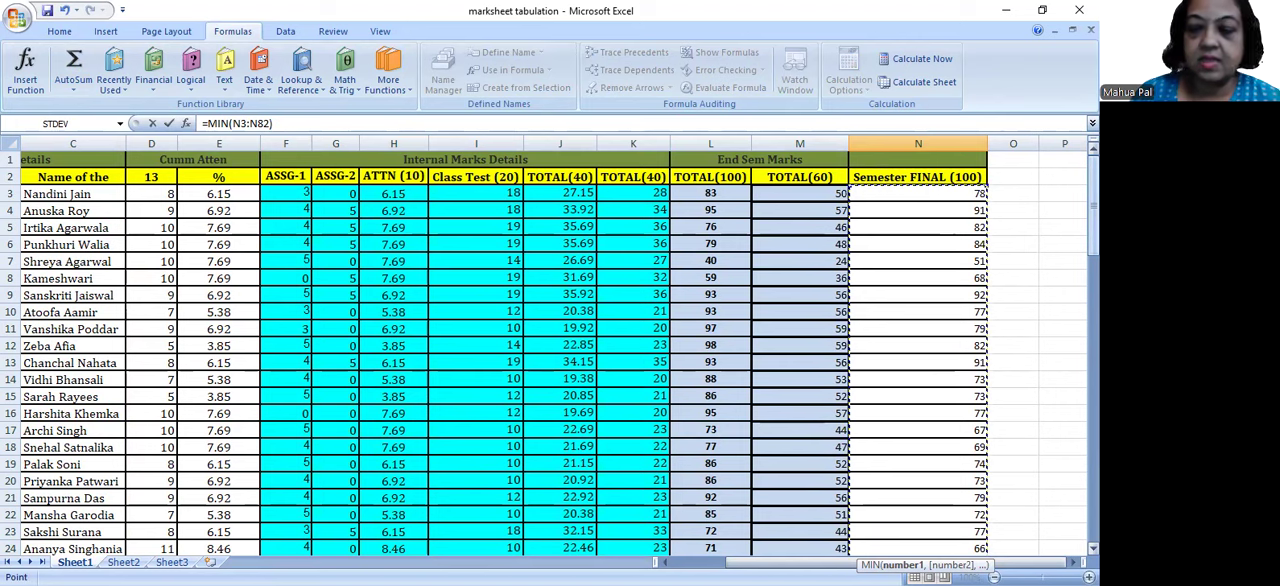
{"action": "key", "text": "Return"}
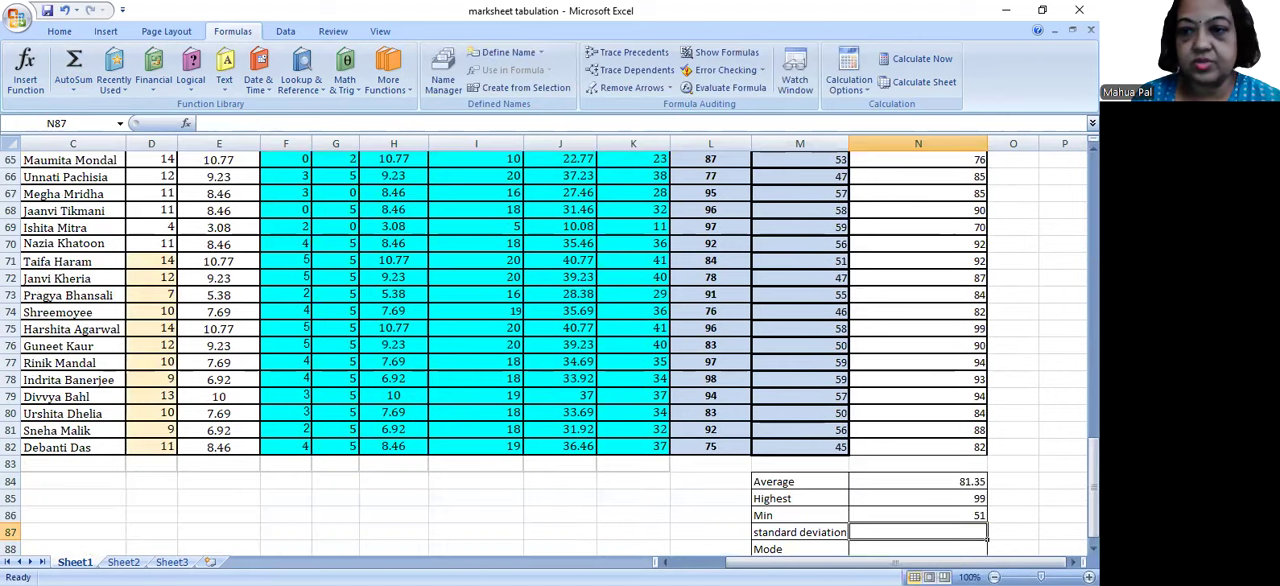
Step: Review the AVERAGE formula in N84 and the cell range inside the MAX formula in N85
{"action": "left_click", "coordinate": [944, 484]}
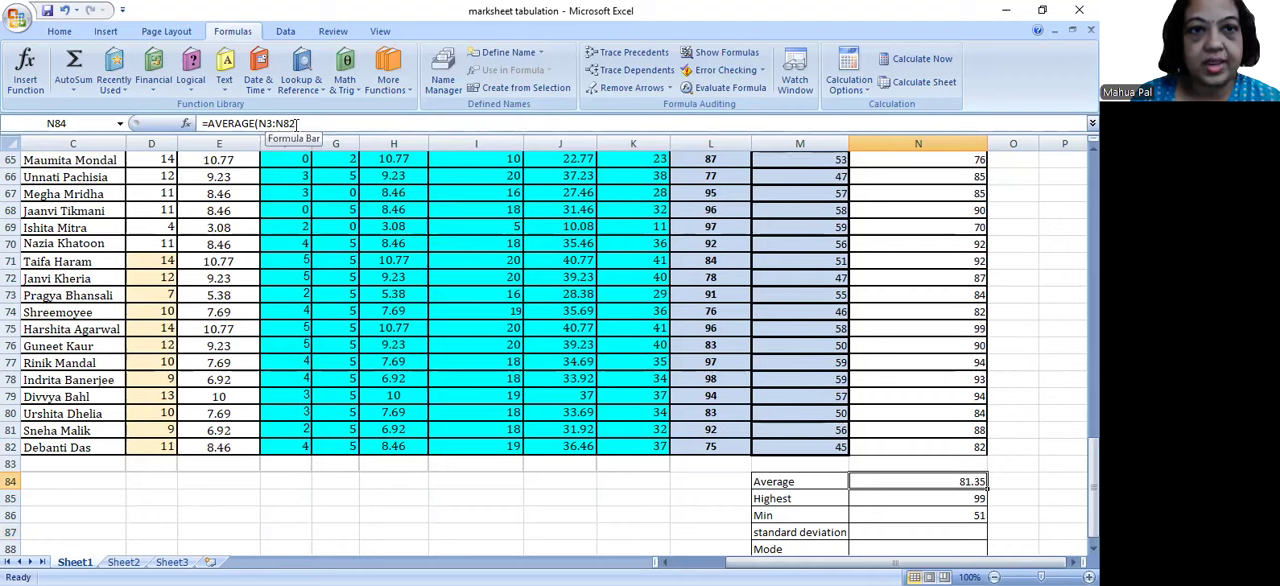
{"action": "key", "text": "Down"}
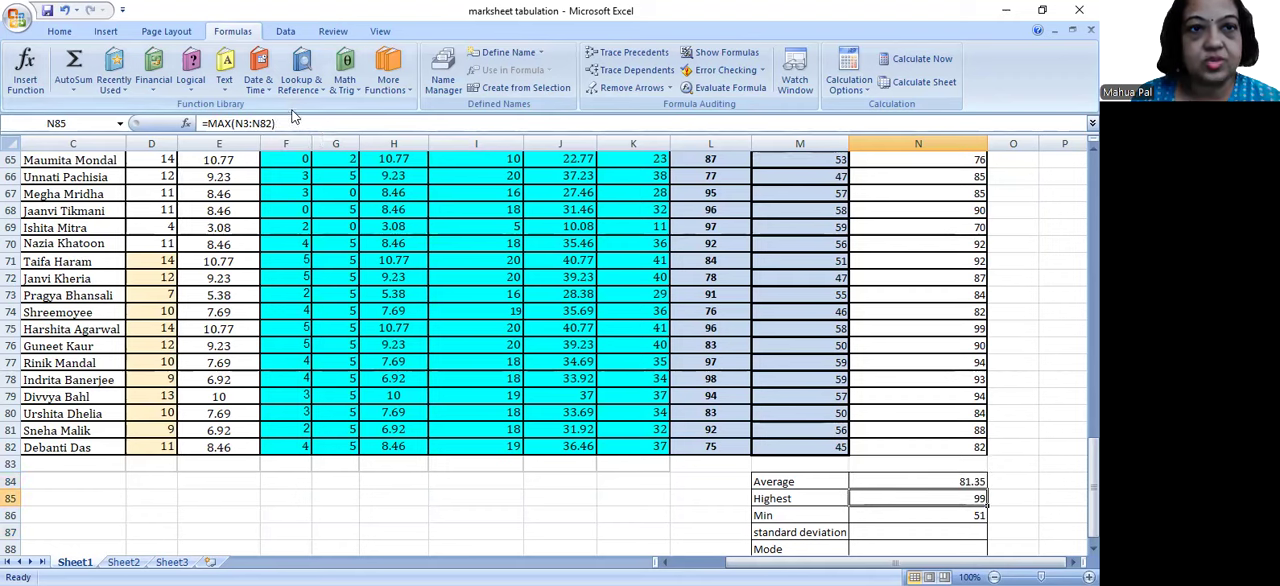
{"action": "left_click", "coordinate": [270, 121]}
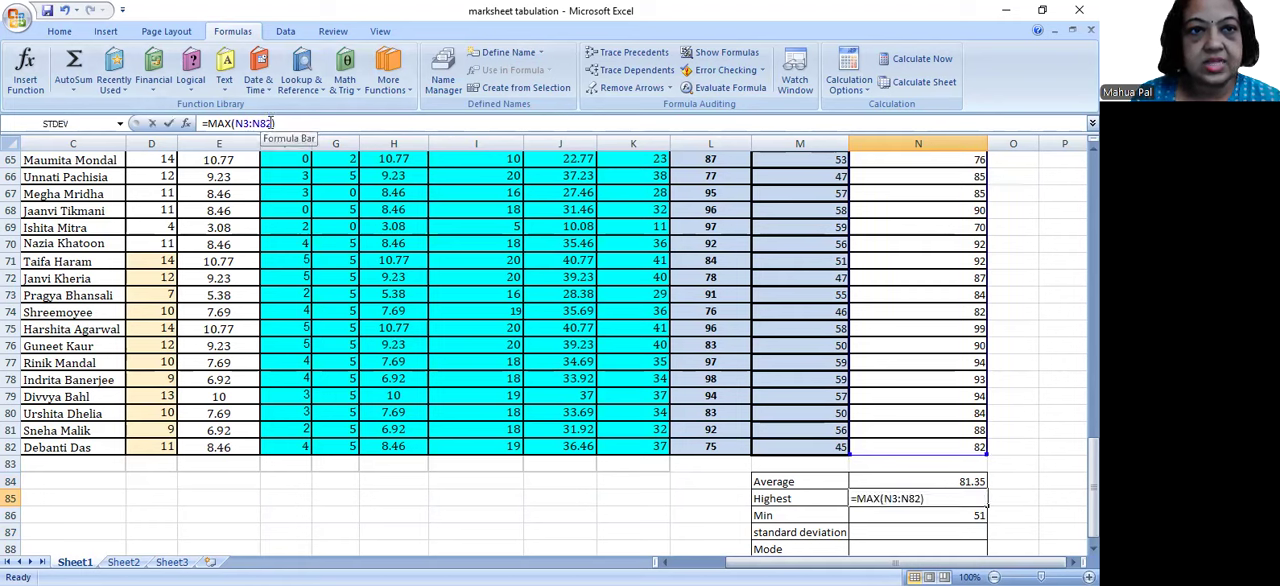
{"action": "left_click_drag", "start_coordinate": [270, 121], "coordinate": [237, 123]}
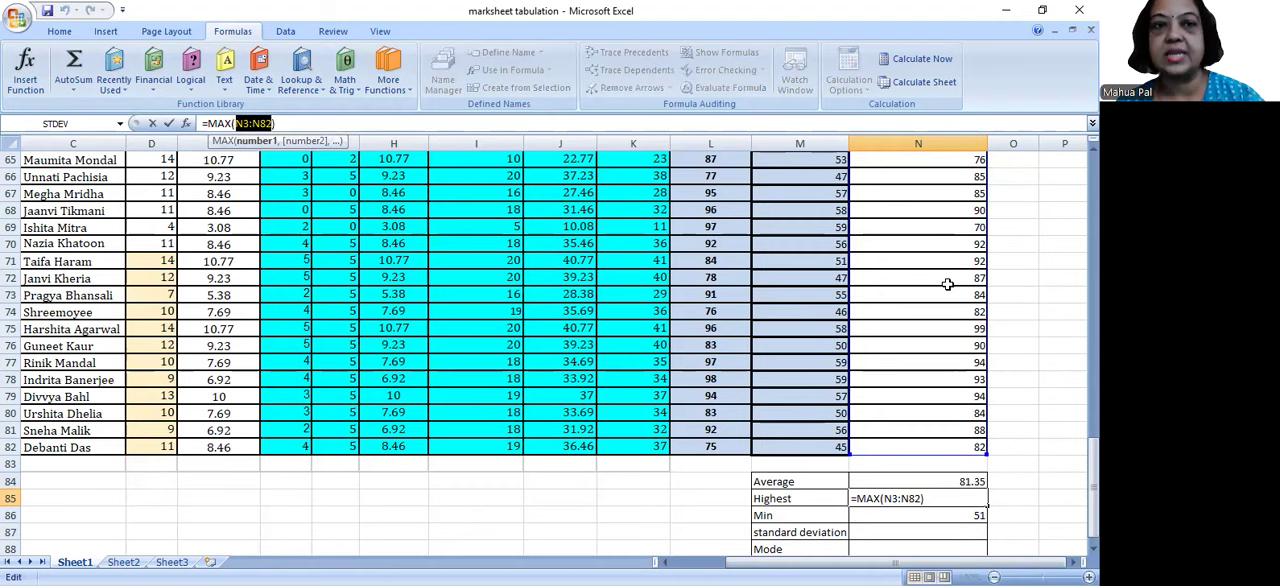
{"action": "right_click", "coordinate": [245, 127]}
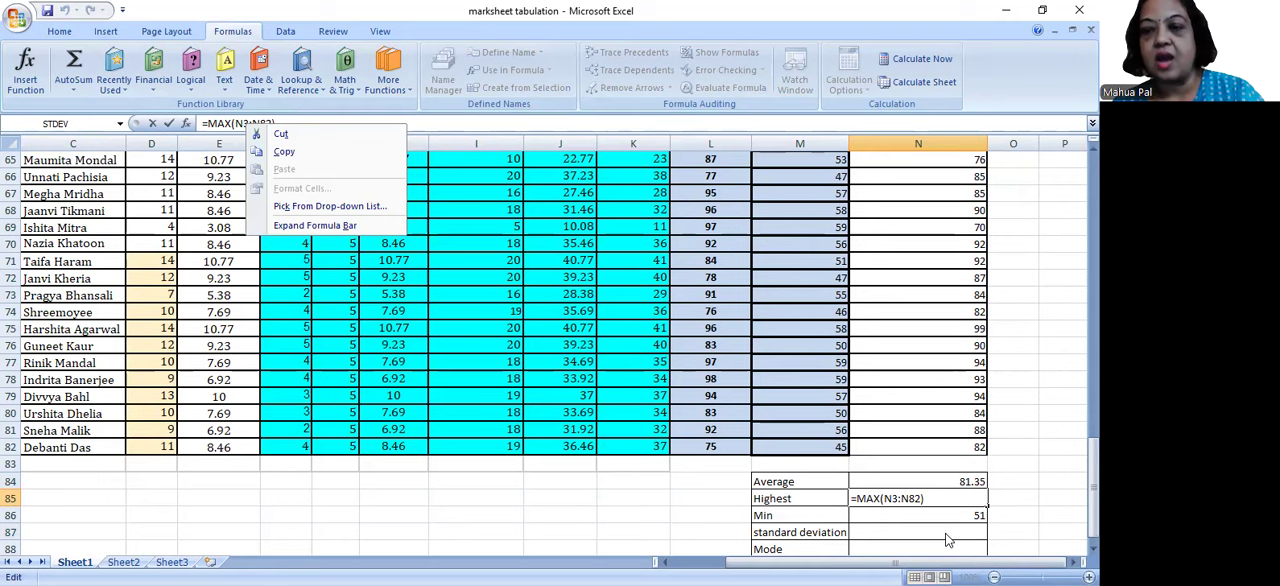
{"action": "key", "text": "Escape"}
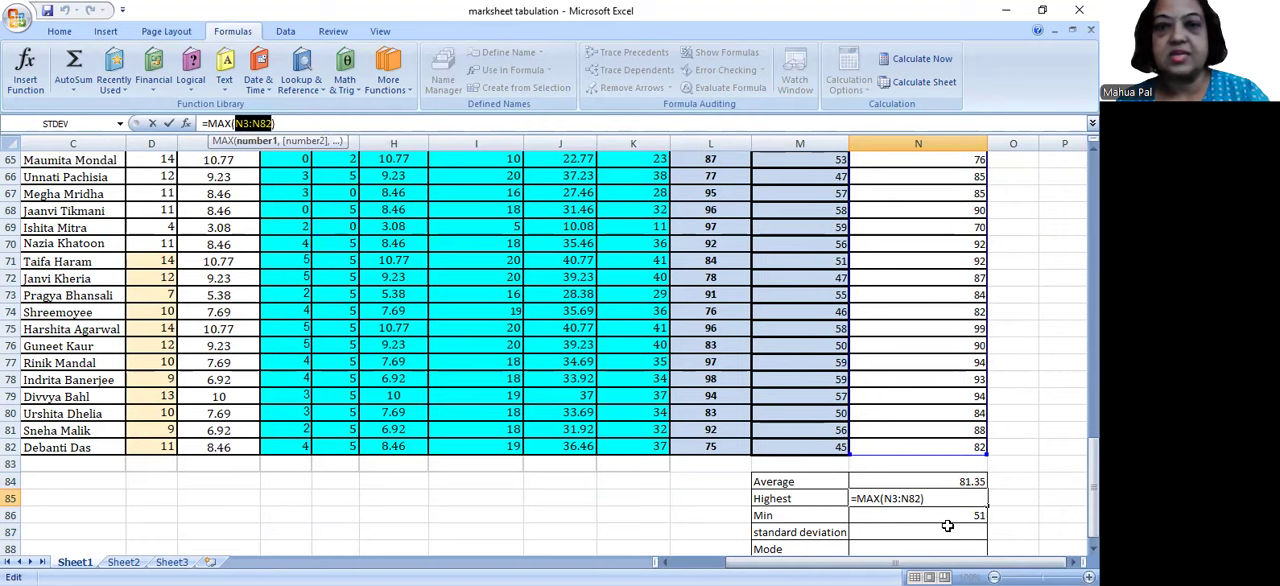
{"action": "key", "text": "Return"}
Step: Leave the MAX formula in N85 and select N87 beside the standard deviation label
{"action": "left_click", "coordinate": [948, 528]}
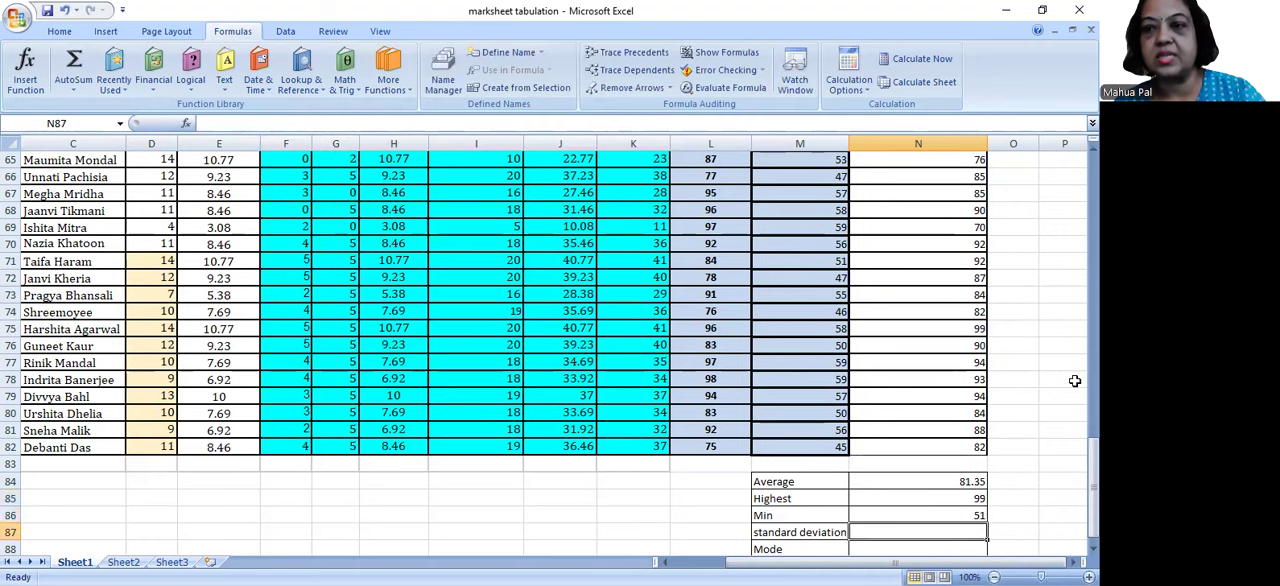
{"action": "left_click_drag", "start_coordinate": [1093, 457], "coordinate": [1093, 462]}
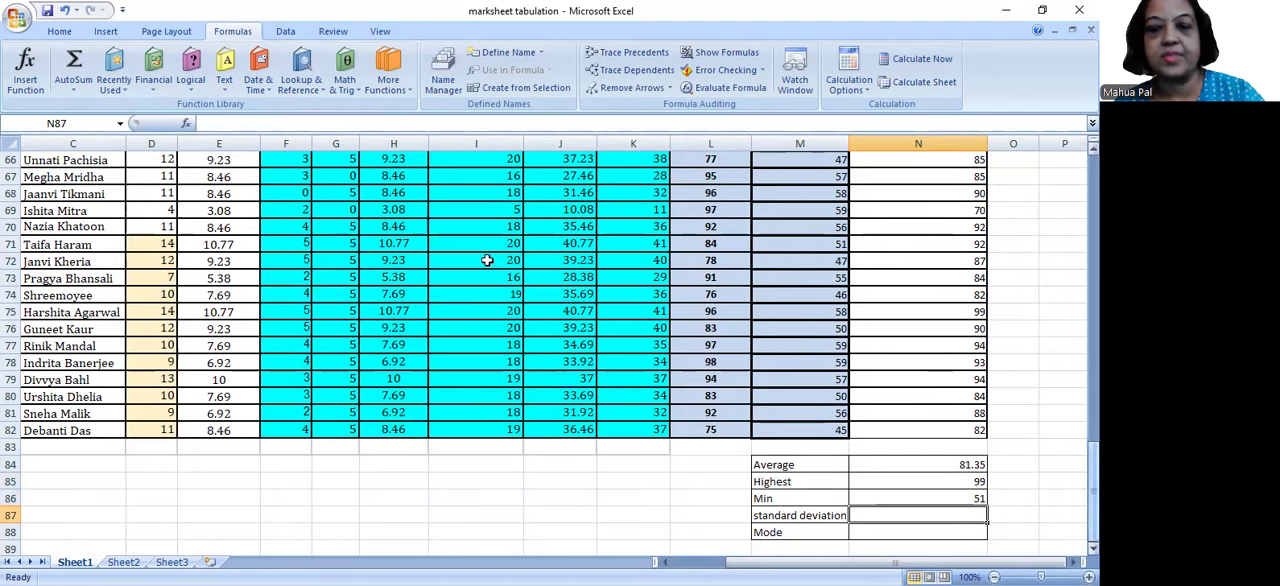
{"action": "left_click", "coordinate": [87, 93]}
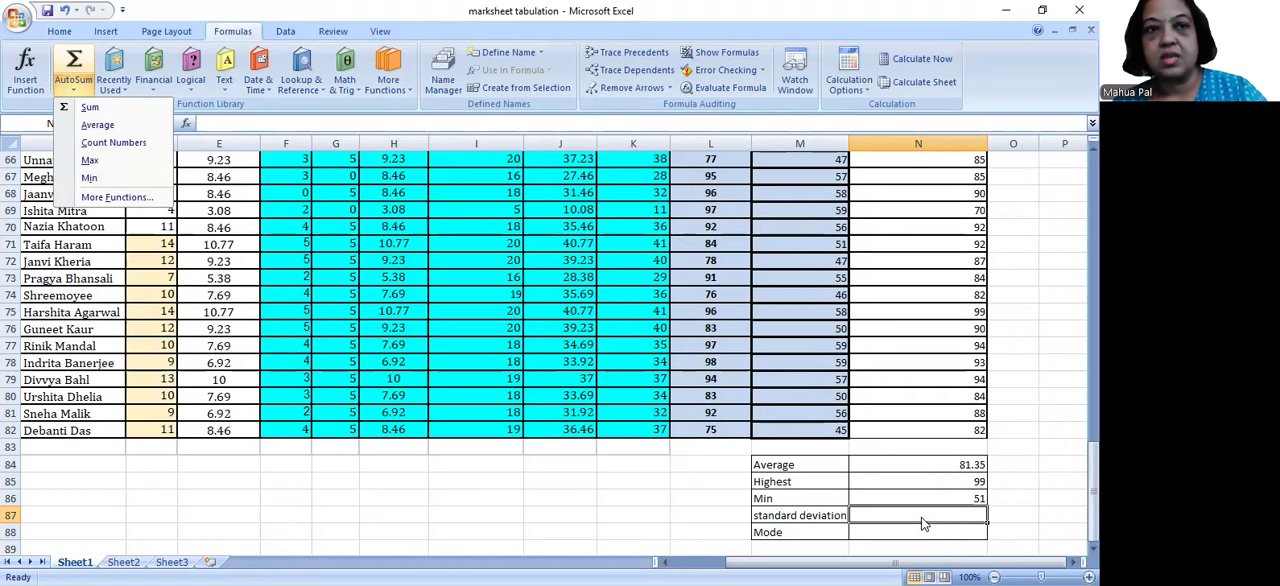
{"action": "left_click", "coordinate": [150, 84]}
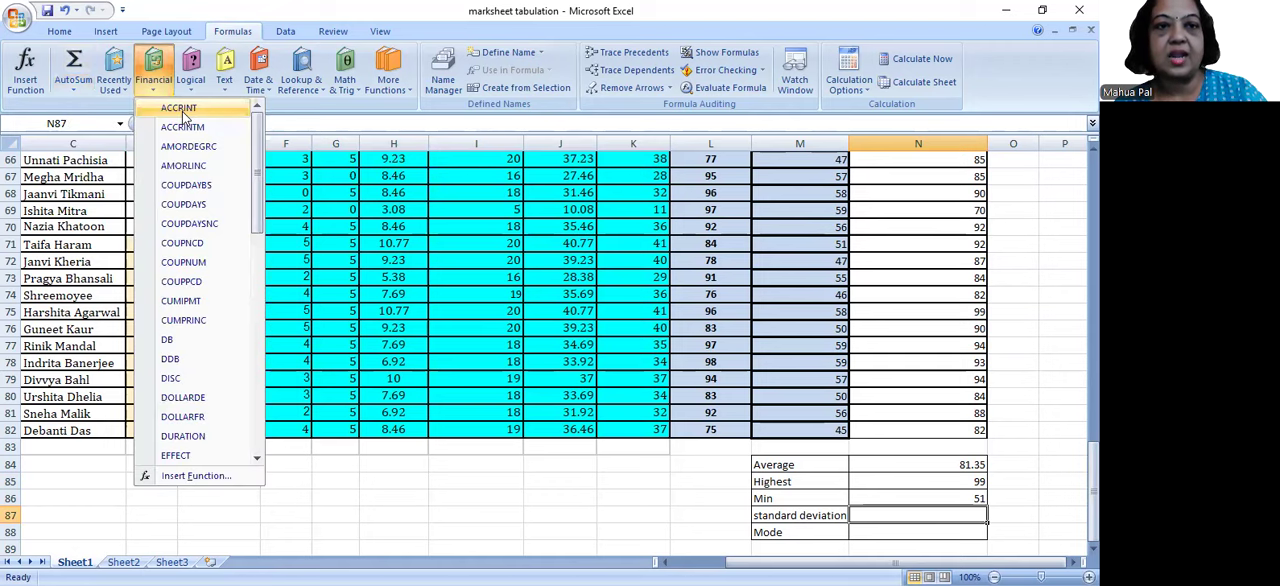
{"action": "left_click", "coordinate": [182, 109]}
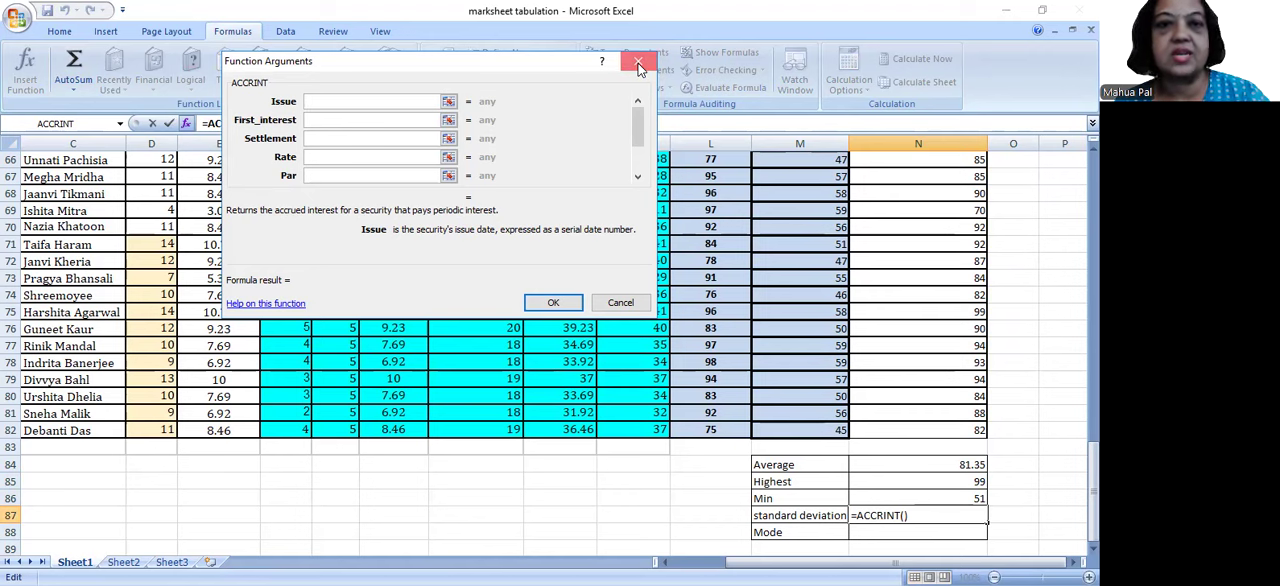
{"action": "left_click", "coordinate": [620, 302]}
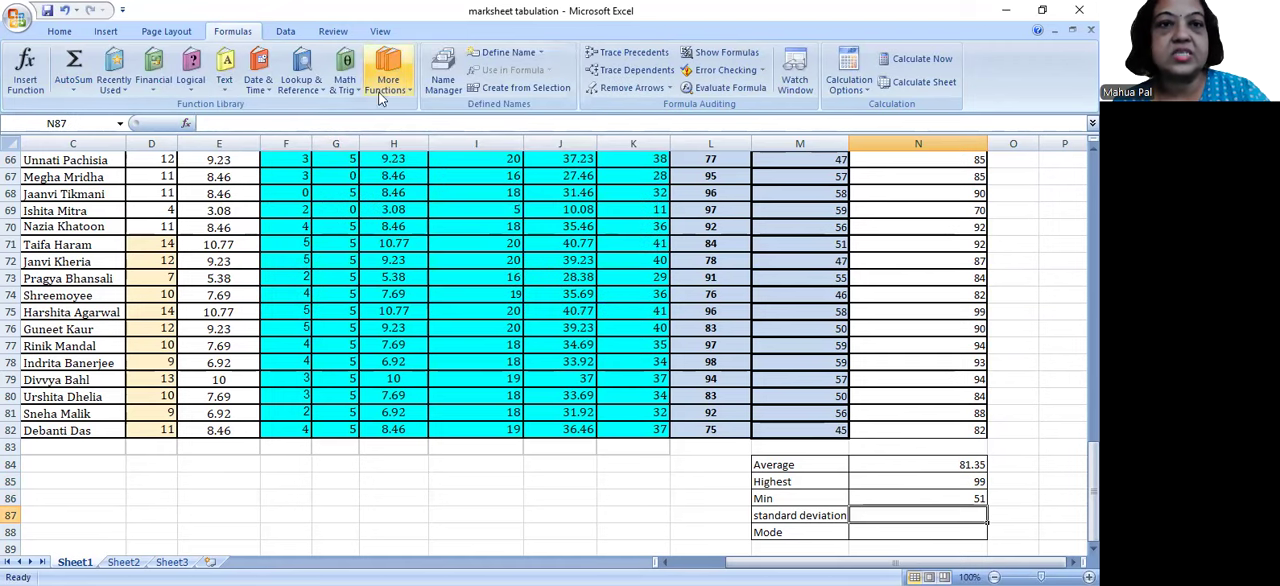
{"action": "left_click", "coordinate": [345, 80]}
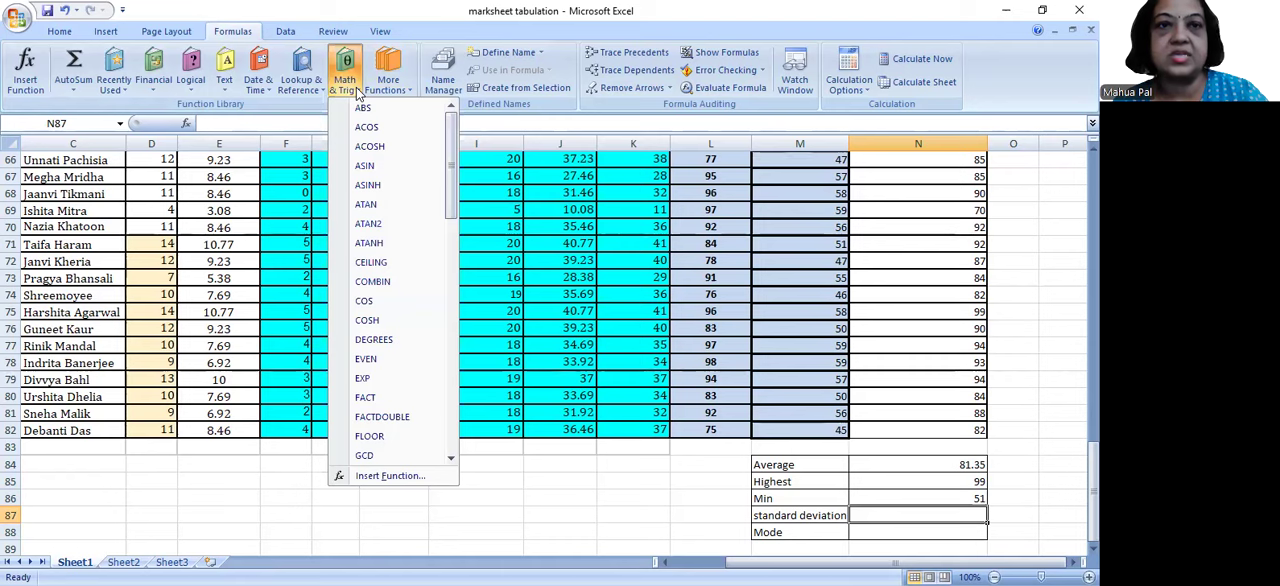
{"action": "left_click", "coordinate": [37, 75]}
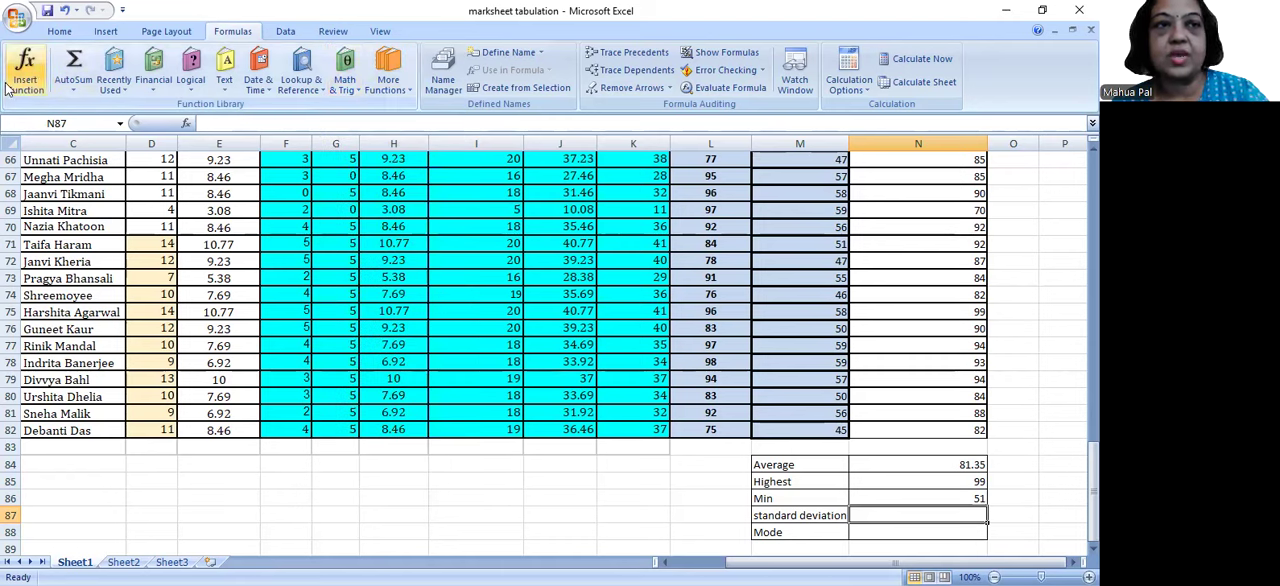
{"action": "left_click", "coordinate": [80, 92]}
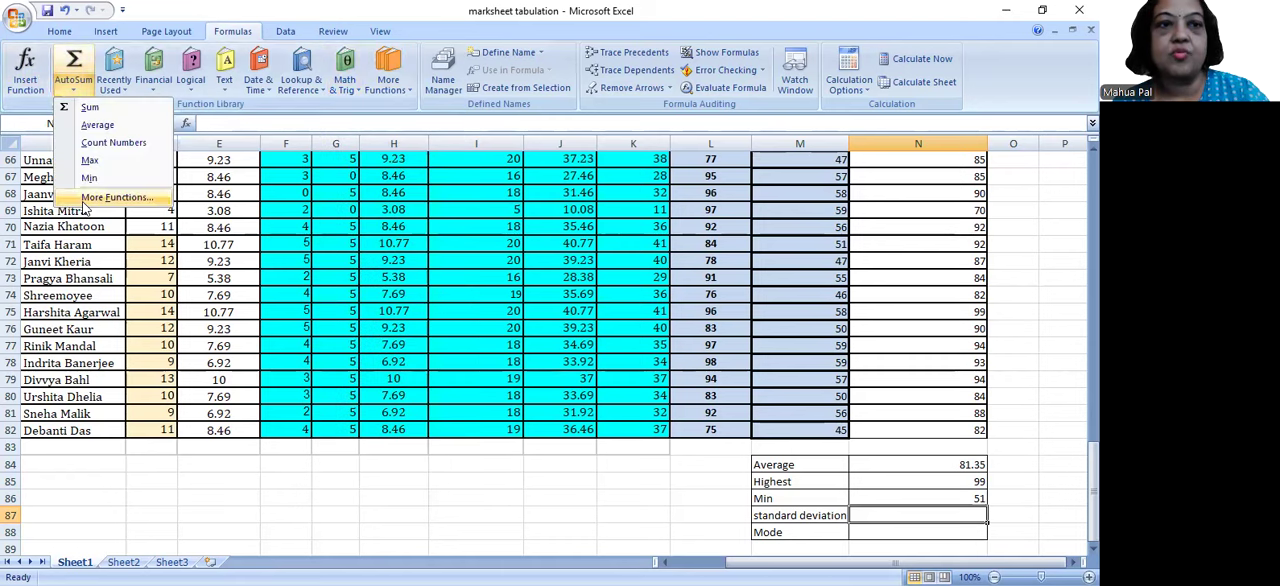
Step: Start inserting a function in N87 and search the available functions for "standard deviation"
{"action": "left_click", "coordinate": [9, 91]}
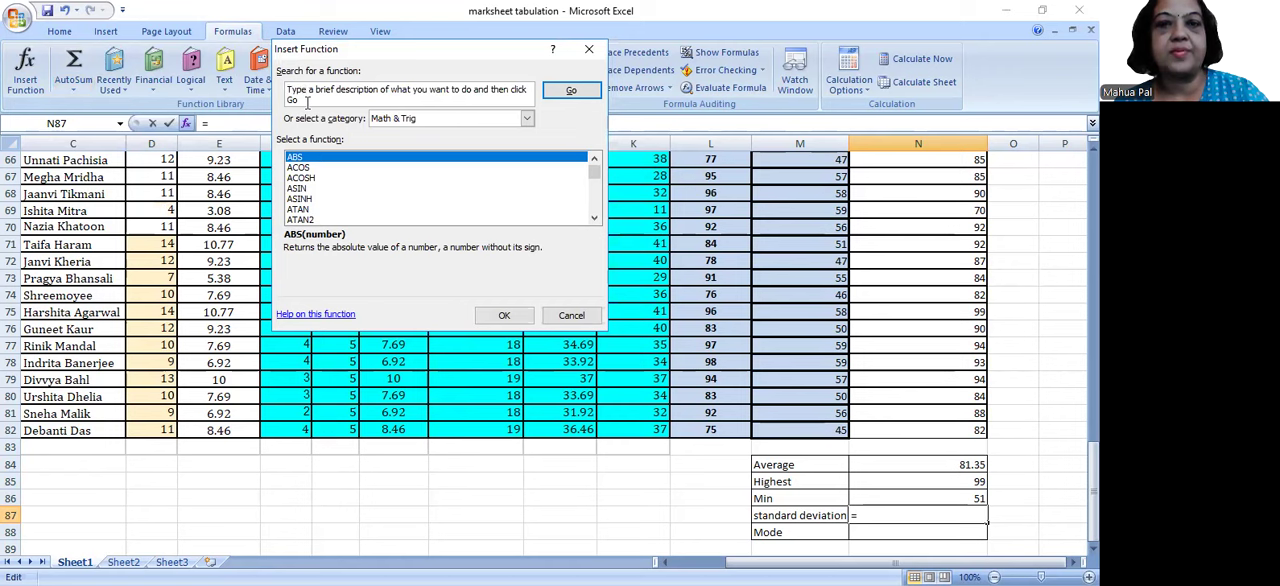
{"action": "left_click", "coordinate": [292, 90]}
{"action": "type", "text": "stan"}
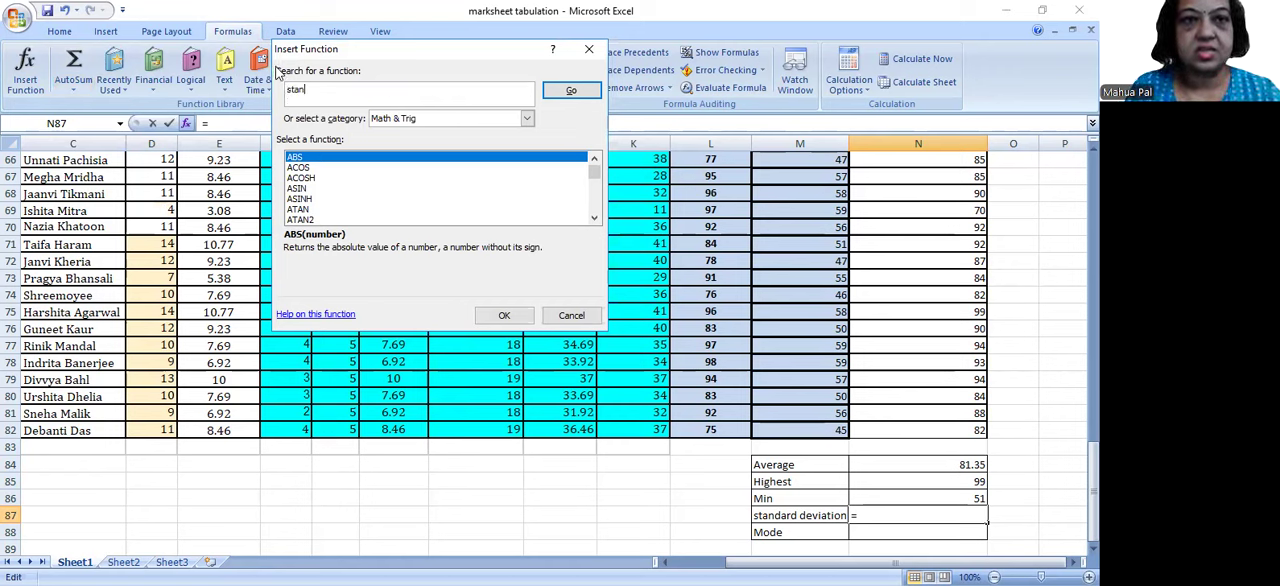
{"action": "type", "text": "d"}
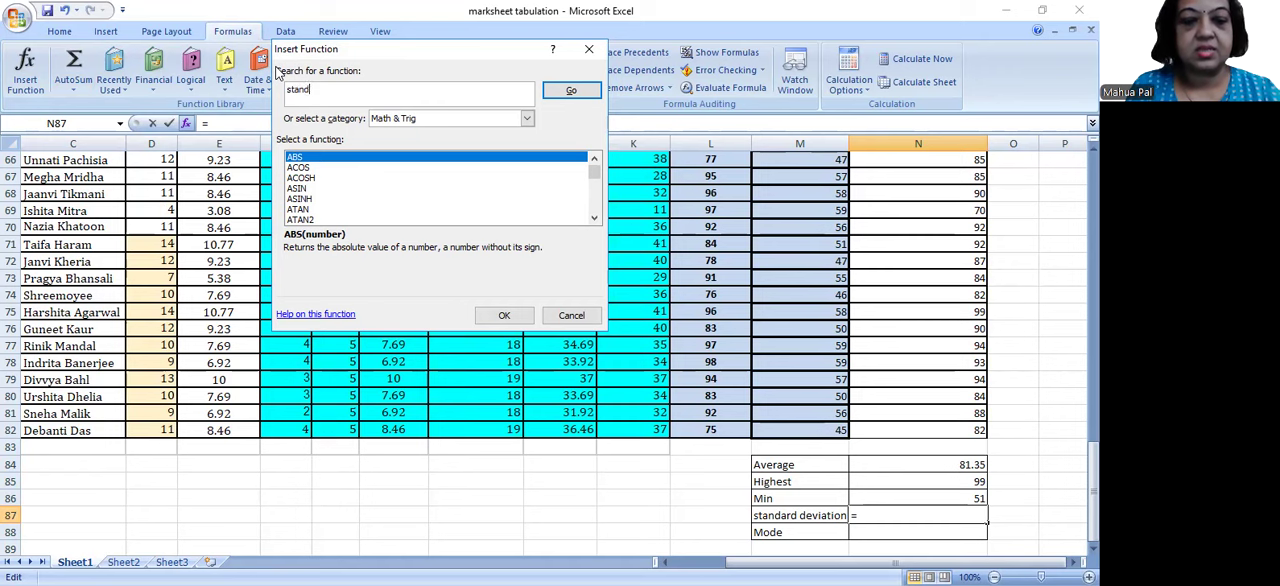
{"action": "type", "text": "ard devi"}
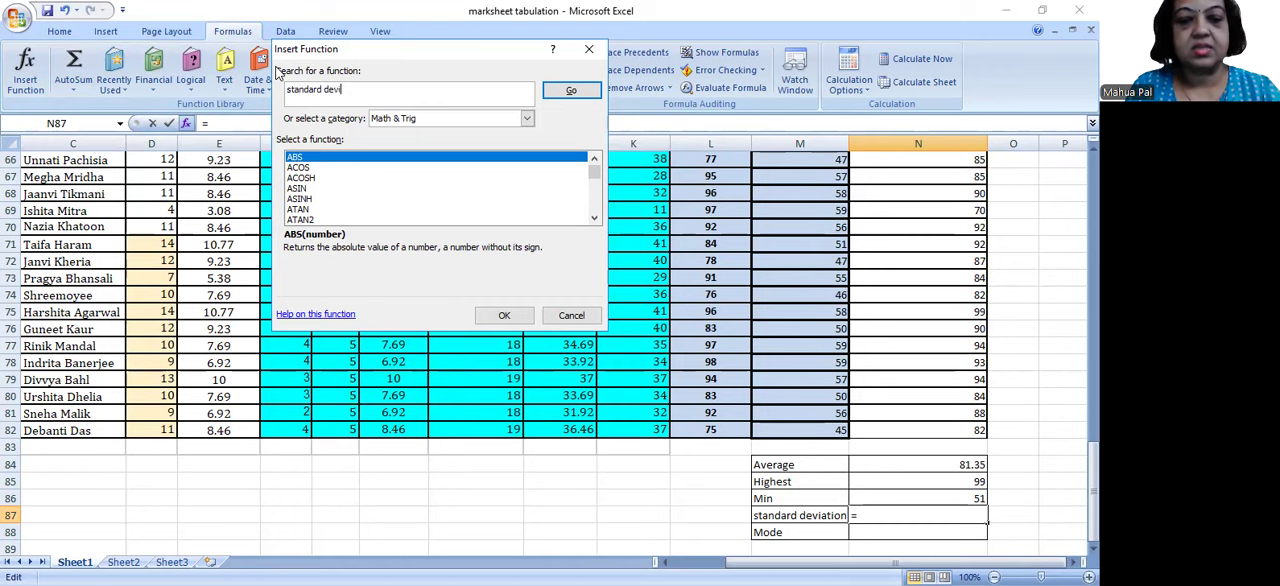
{"action": "type", "text": "ation"}
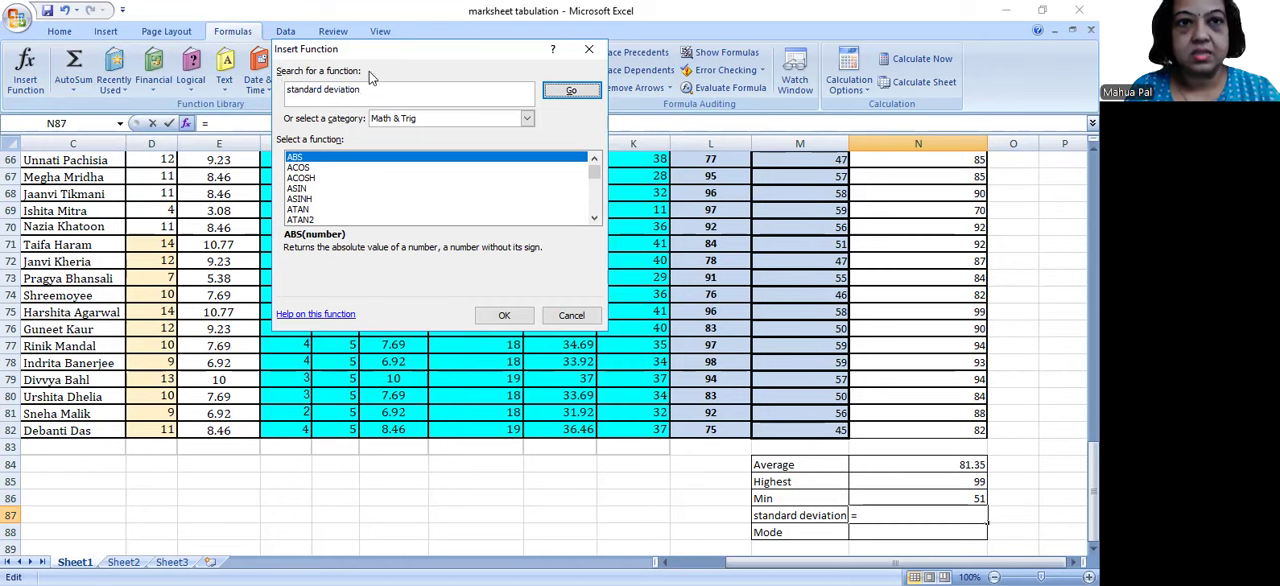
{"action": "key", "text": "Return"}
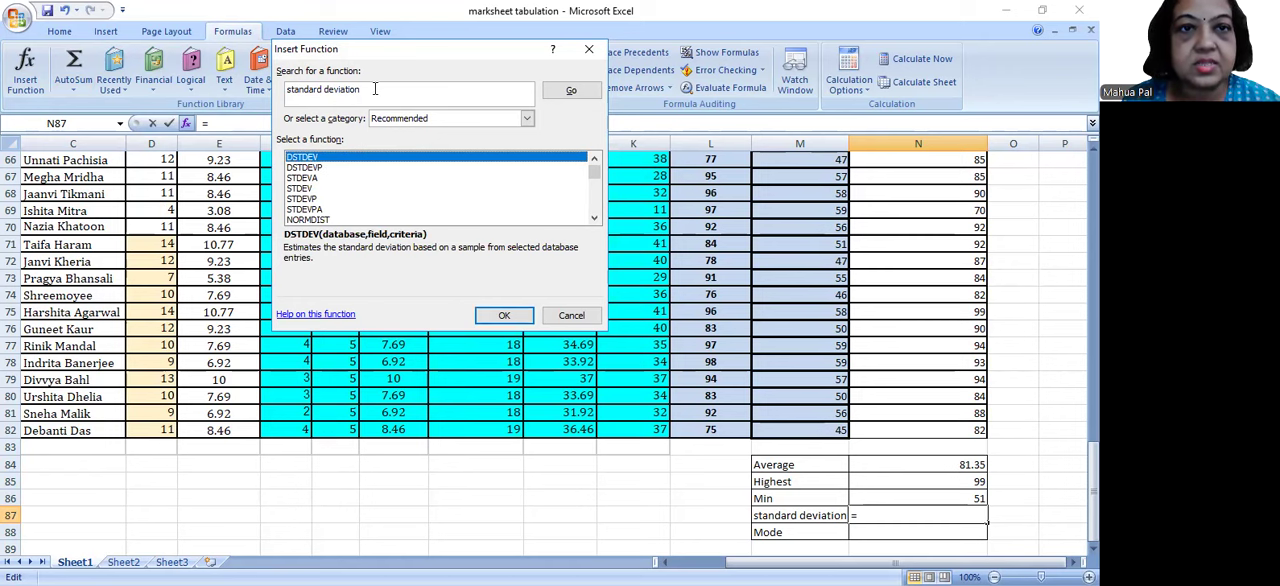
Step: Compare the descriptions of the suggested functions DSTDEV, DSTDEVP, STDEVA and STDEV, and choose STDEV for N87
{"action": "left_click_drag", "start_coordinate": [375, 89], "coordinate": [285, 89]}
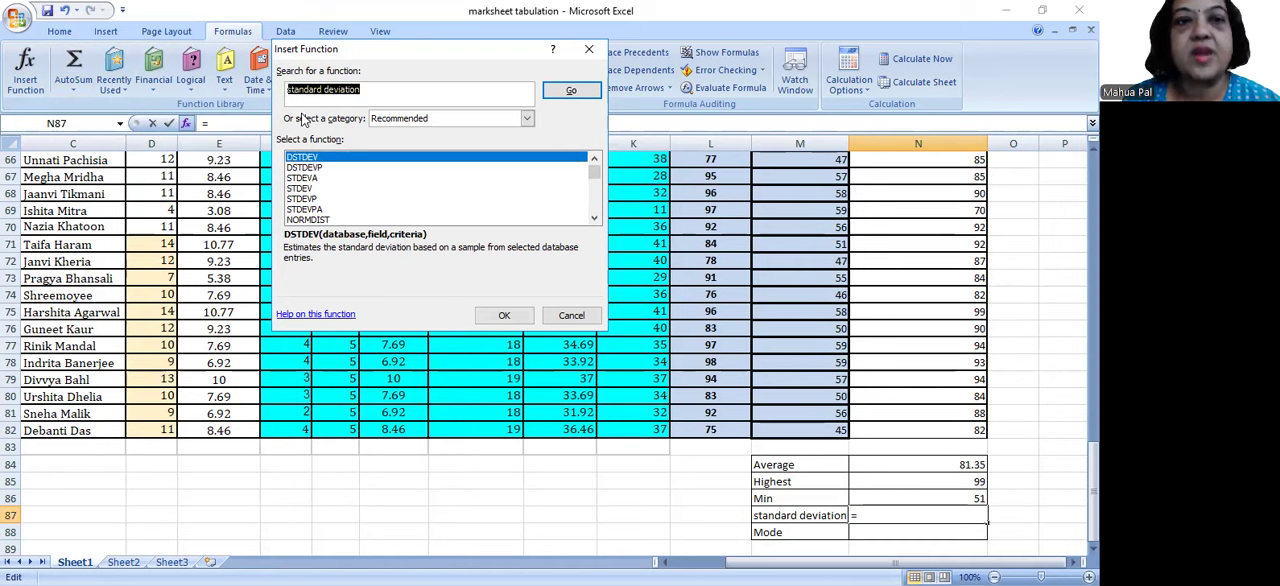
{"action": "left_click", "coordinate": [330, 169]}
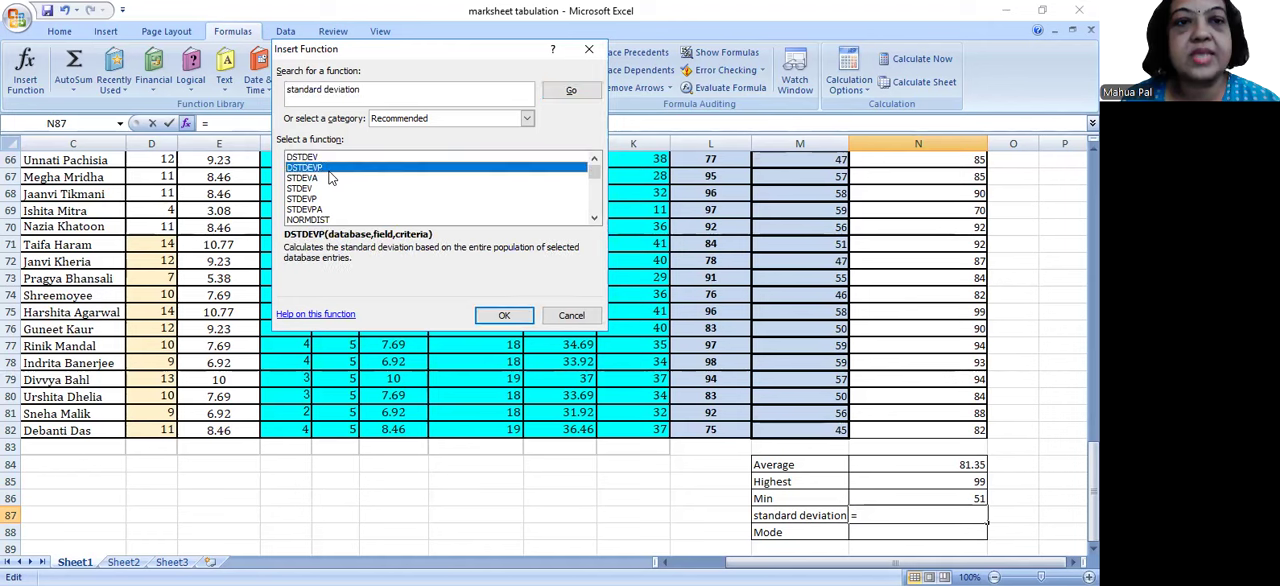
{"action": "left_click", "coordinate": [328, 178]}
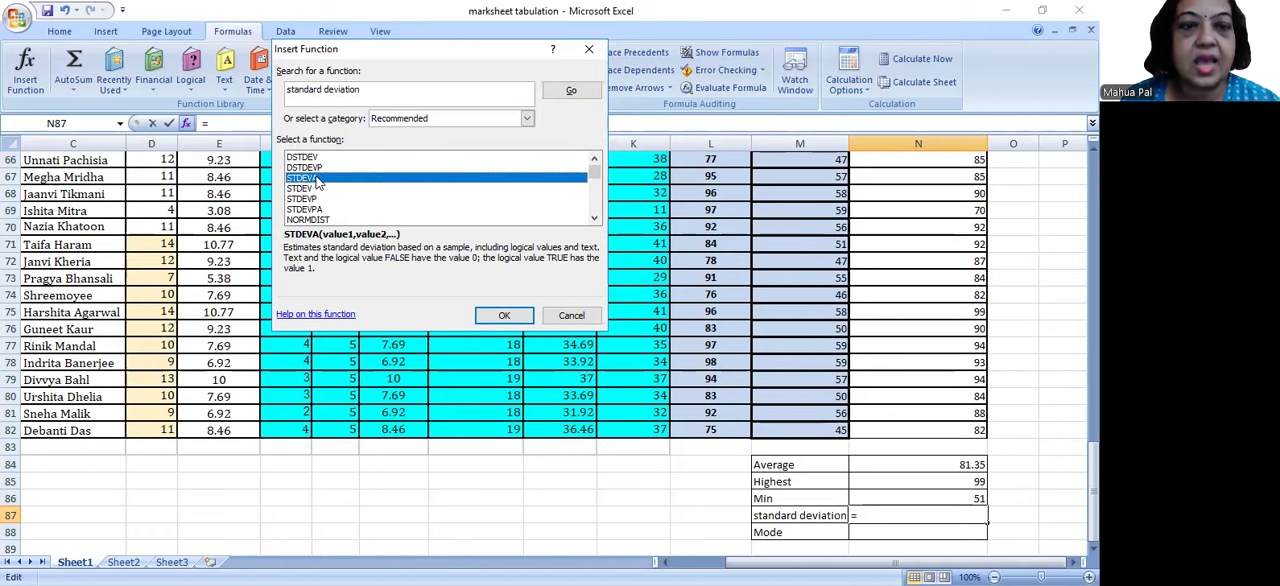
{"action": "left_click", "coordinate": [317, 158]}
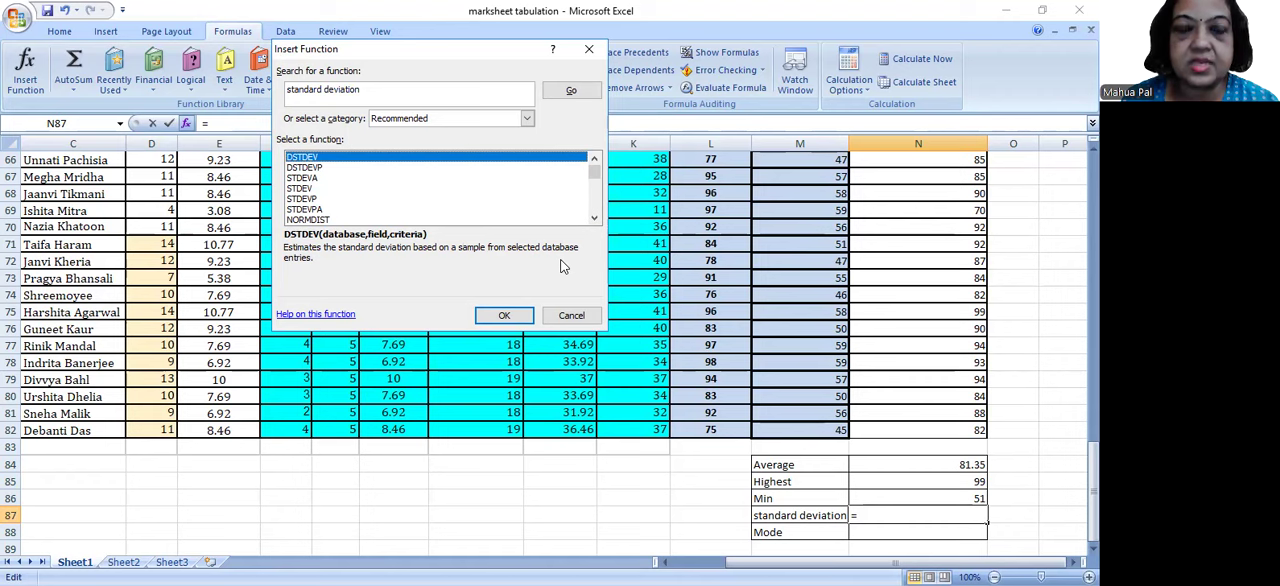
{"action": "left_click", "coordinate": [305, 168]}
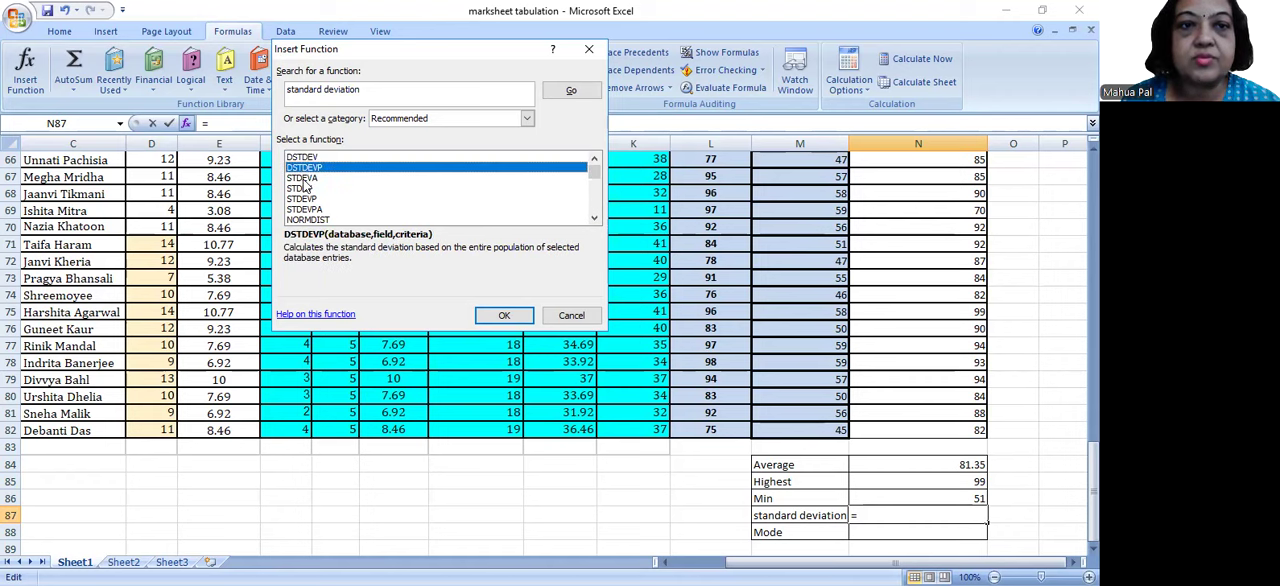
{"action": "left_click", "coordinate": [304, 180]}
{"action": "left_click", "coordinate": [302, 189]}
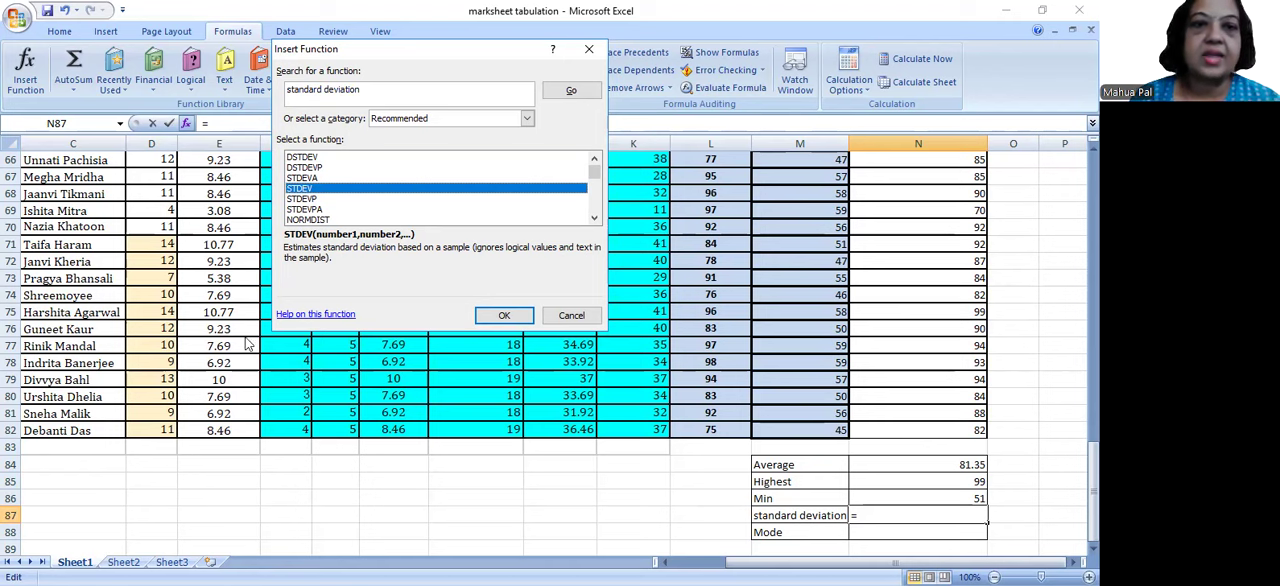
{"action": "left_click", "coordinate": [305, 158]}
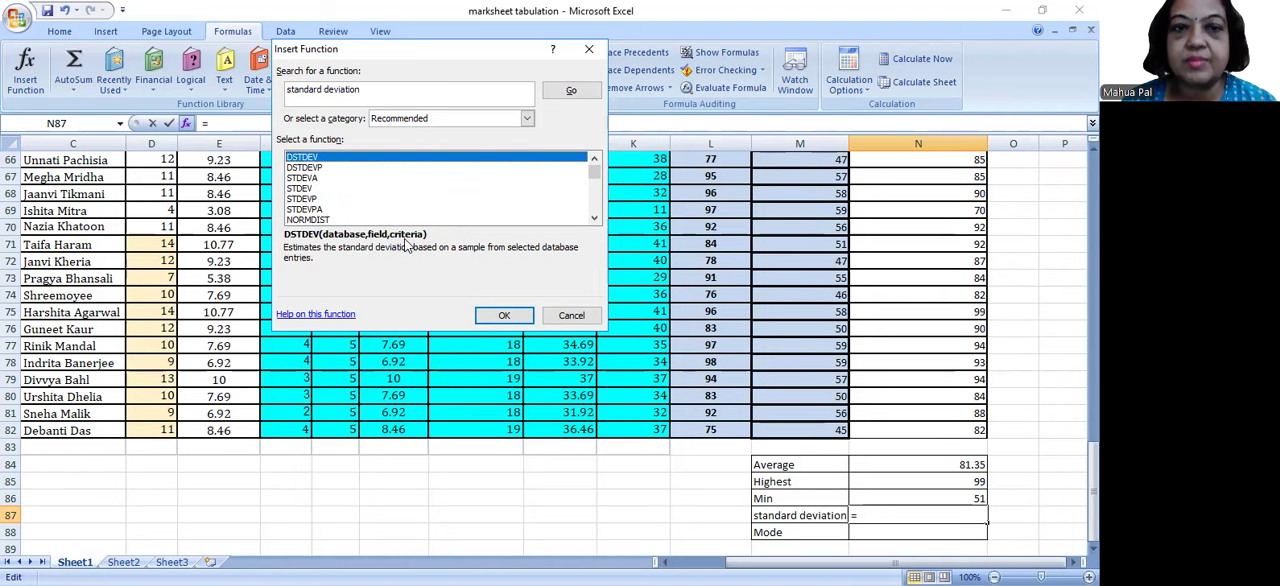
{"action": "left_click", "coordinate": [310, 188]}
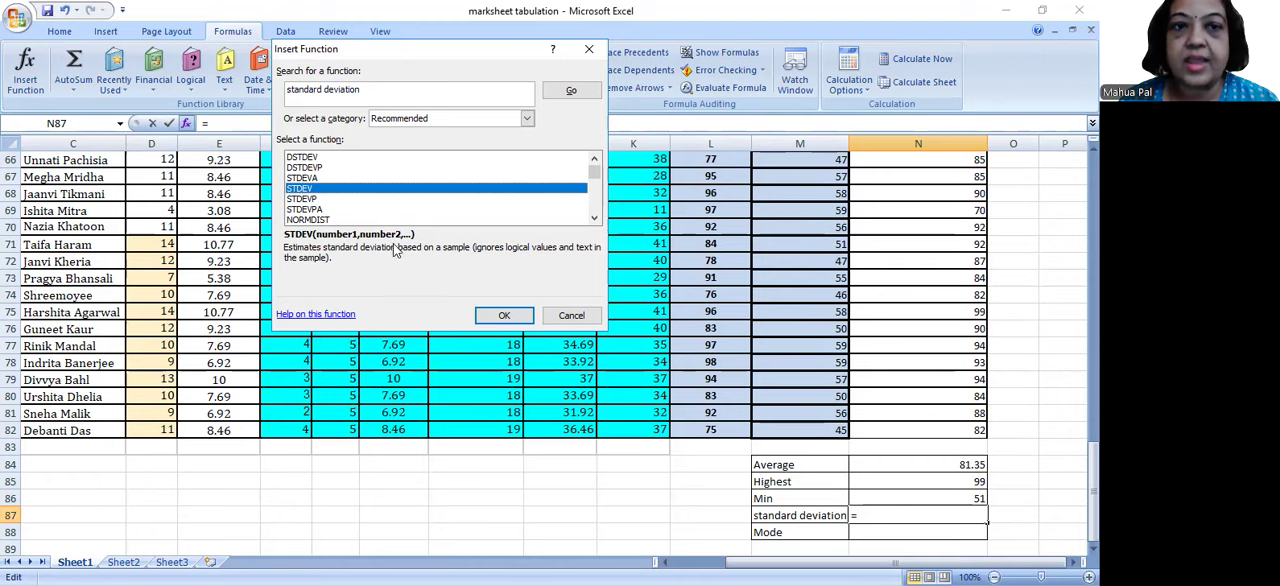
{"action": "left_click", "coordinate": [505, 316]}
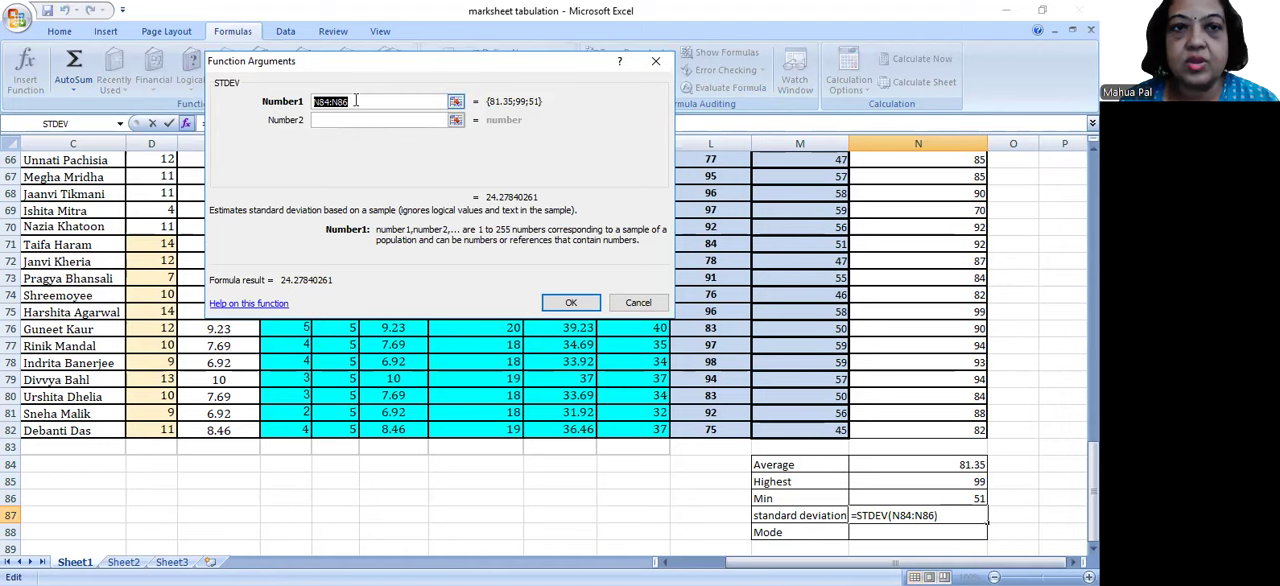
Step: Set STDEV's first argument to the Semester FINAL (100) marks N3:N82 and enter the formula in N87
{"action": "left_click_drag", "start_coordinate": [353, 101], "coordinate": [312, 100]}
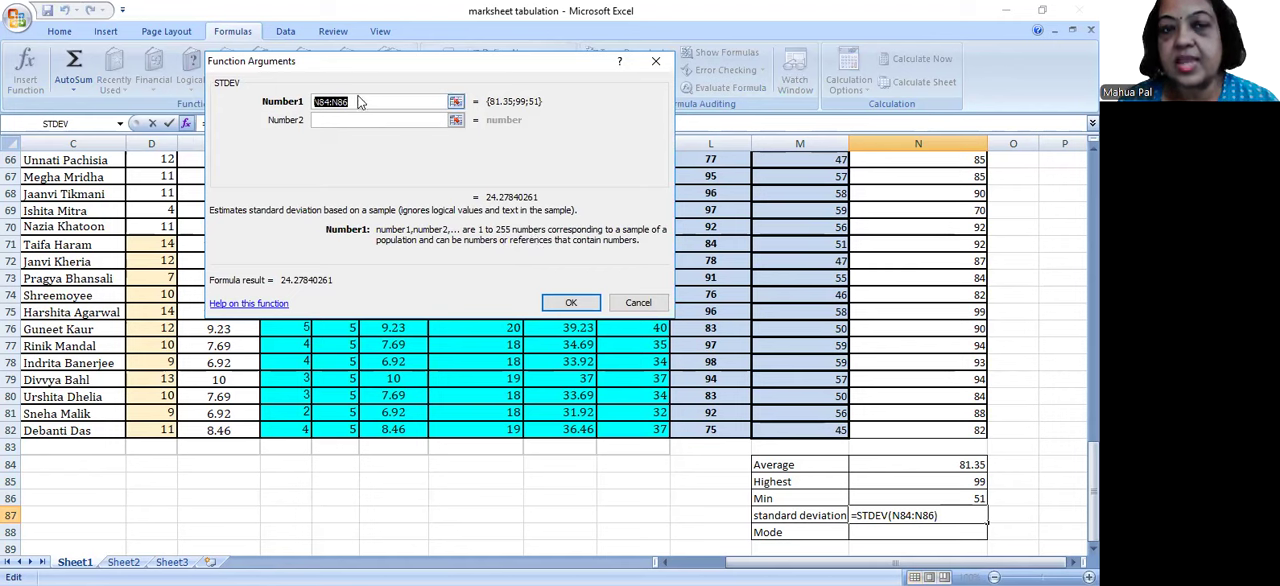
{"action": "left_click_drag", "start_coordinate": [355, 103], "coordinate": [311, 101]}
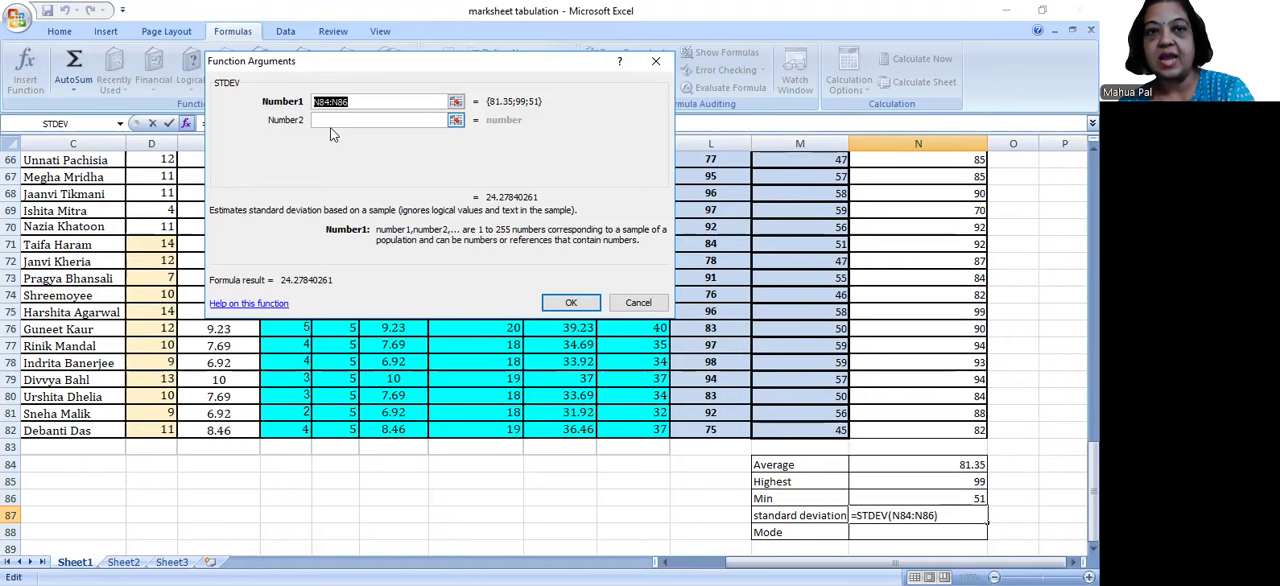
{"action": "left_click", "coordinate": [331, 123]}
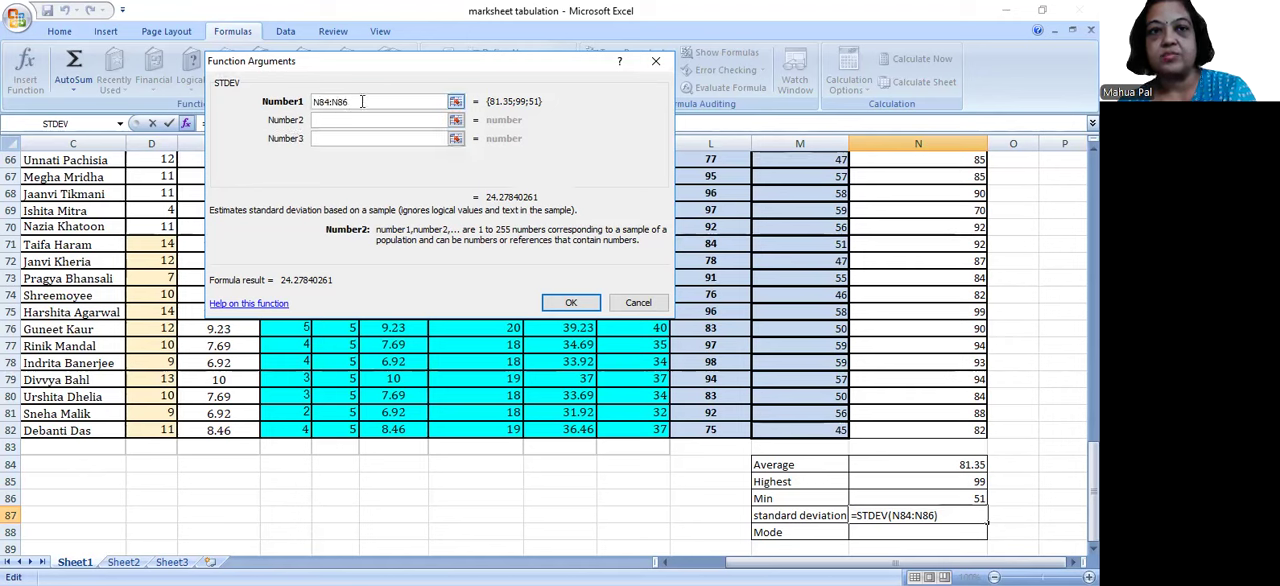
{"action": "left_click", "coordinate": [345, 103]}
{"action": "left_click_drag", "start_coordinate": [345, 103], "coordinate": [308, 101]}
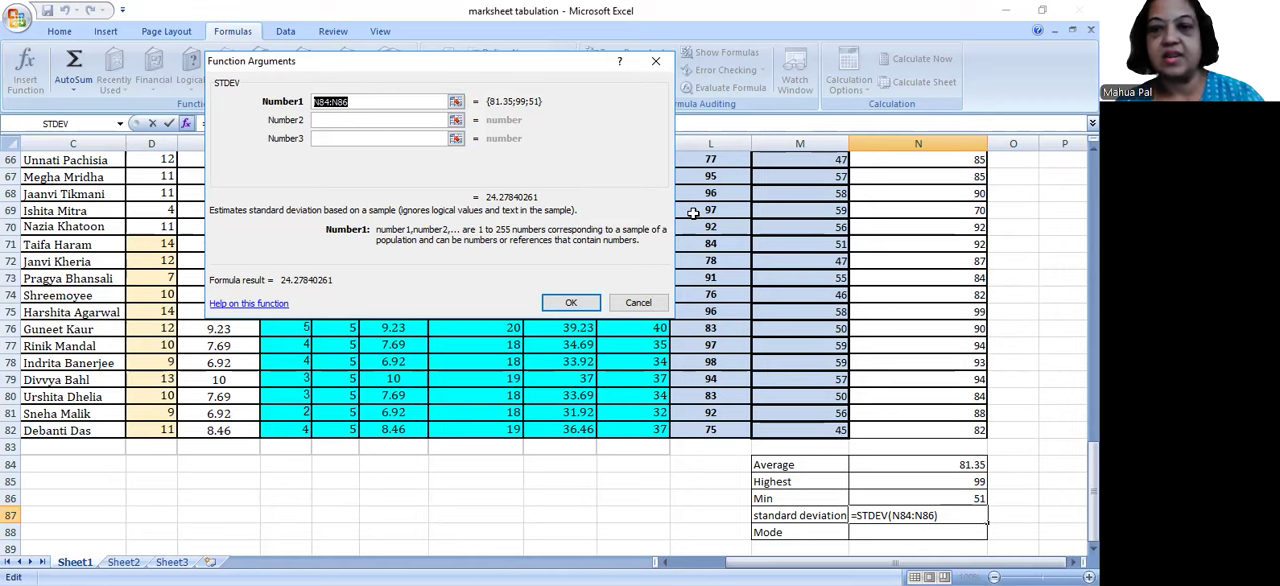
{"action": "left_click_drag", "start_coordinate": [1093, 470], "coordinate": [1093, 184]}
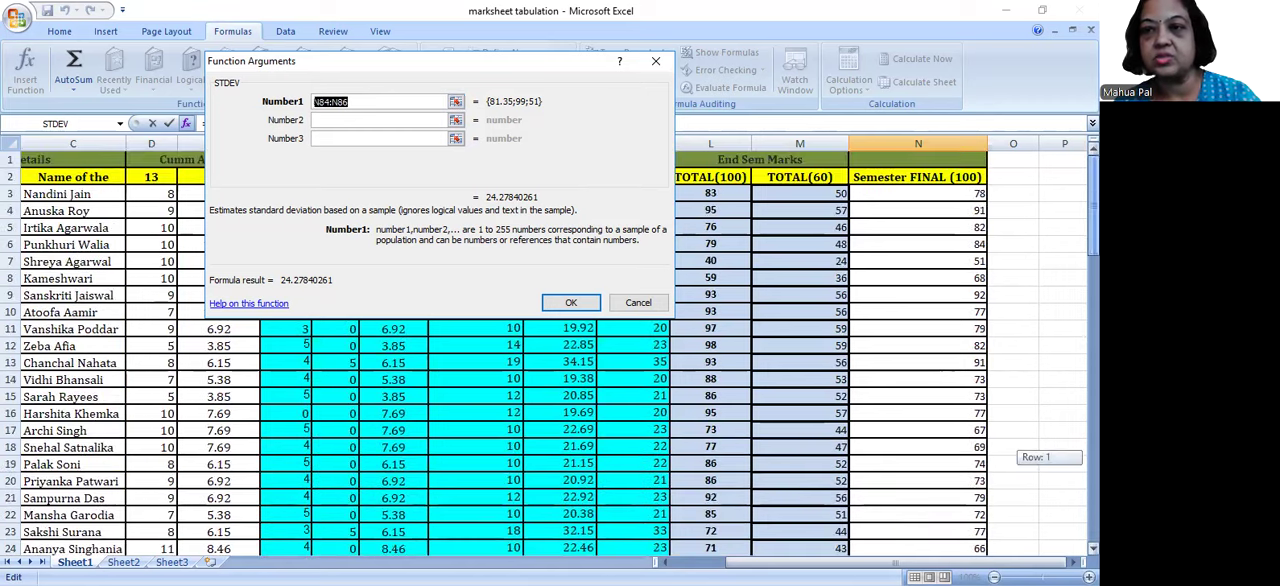
{"action": "left_click", "coordinate": [960, 195]}
{"action": "left_click_drag", "start_coordinate": [960, 195], "coordinate": [963, 487]}
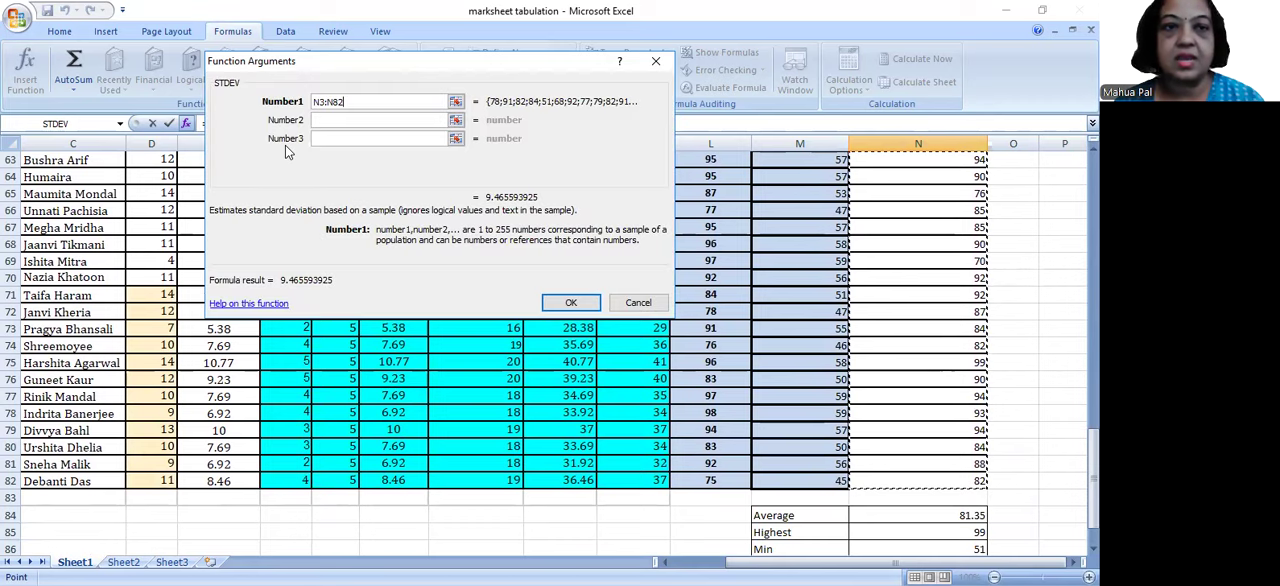
{"action": "left_click_drag", "start_coordinate": [345, 101], "coordinate": [306, 104]}
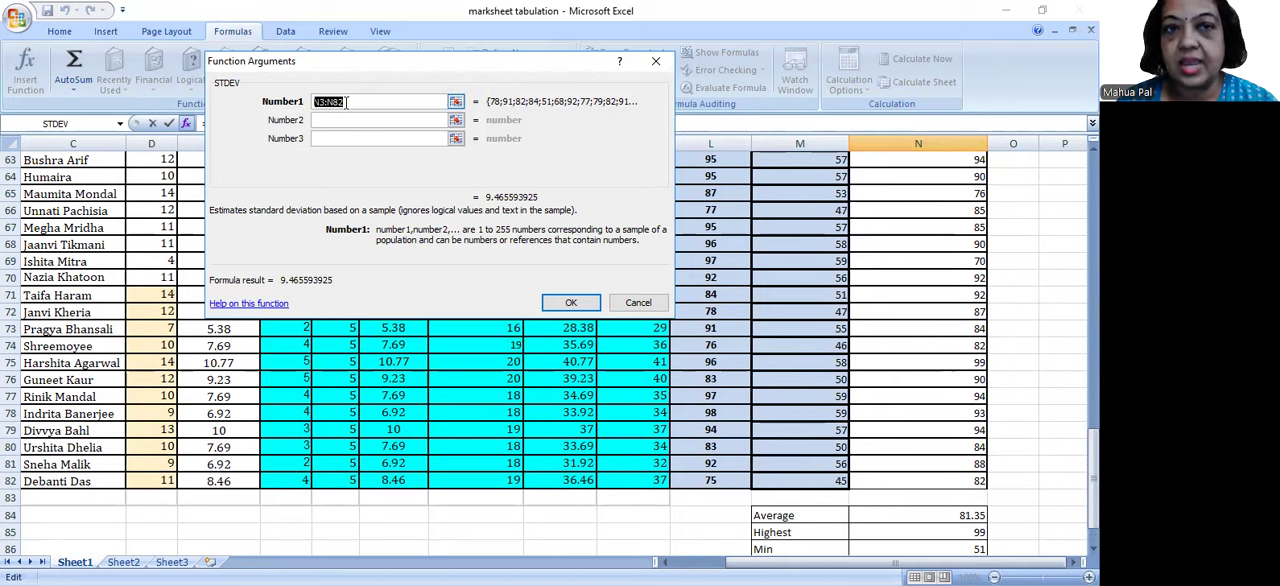
{"action": "left_click", "coordinate": [326, 101]}
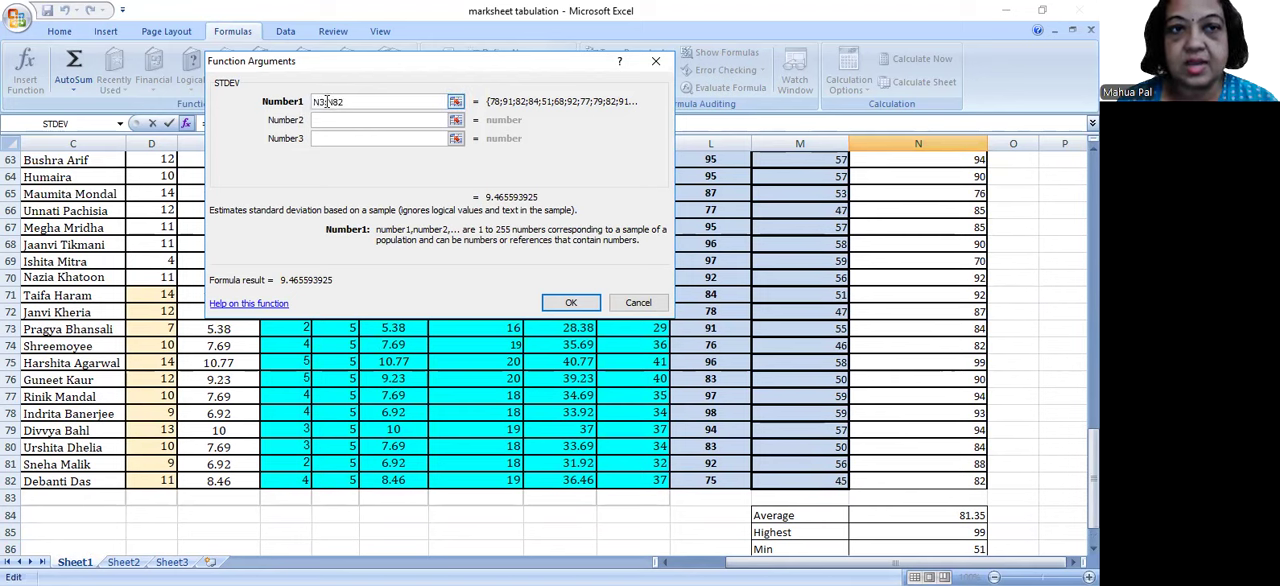
{"action": "left_click", "coordinate": [566, 303]}
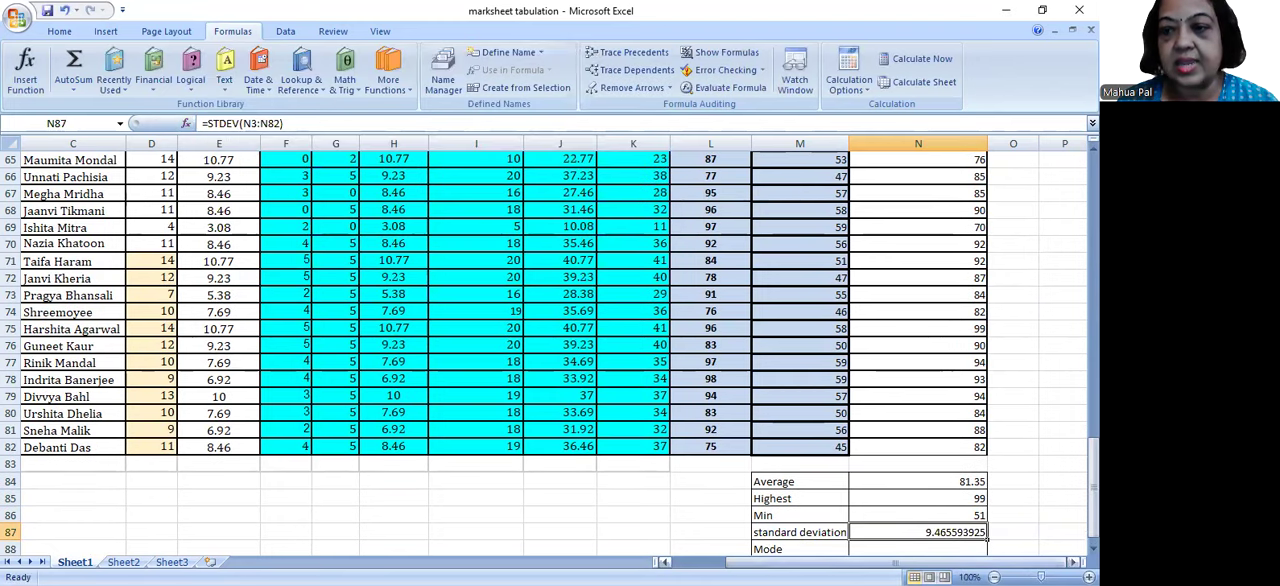
{"action": "left_click_drag", "start_coordinate": [1093, 480], "coordinate": [1093, 485]}
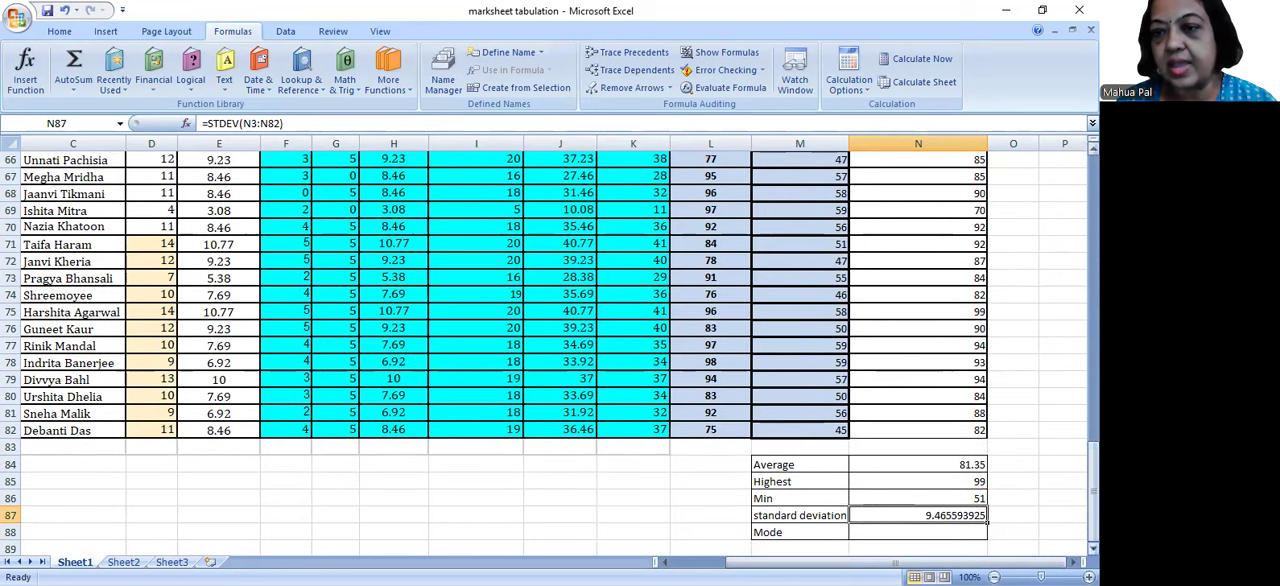
{"action": "left_click_drag", "start_coordinate": [1093, 485], "coordinate": [1093, 460]}
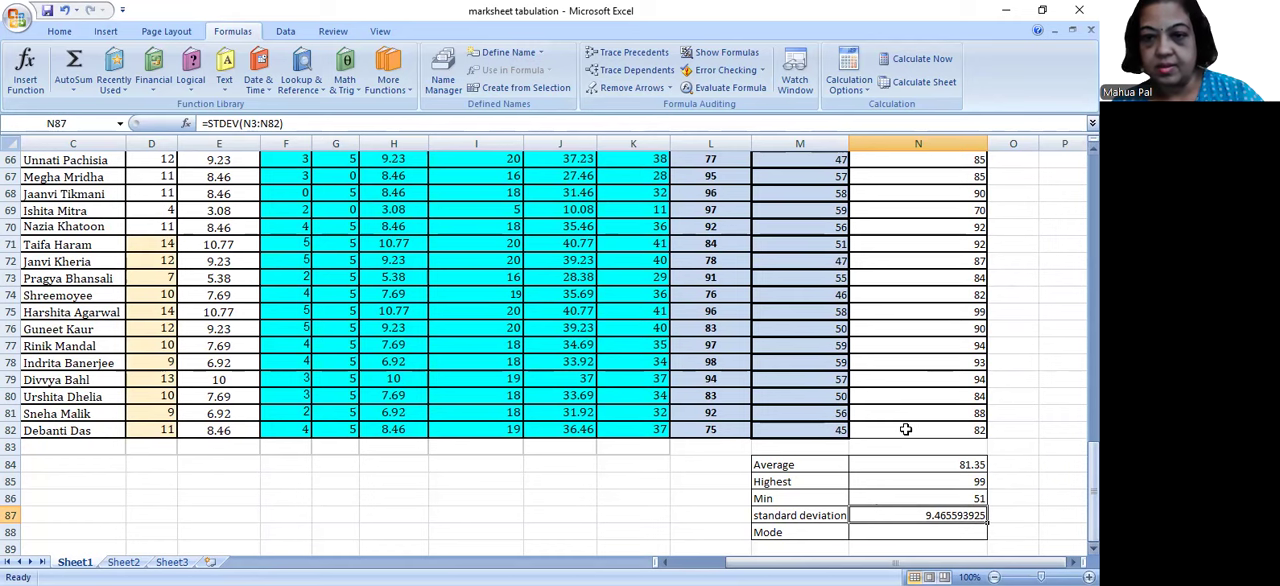
Step: Review the average, highest, minimum and standard deviation formulas in N84:N87
{"action": "left_click", "coordinate": [952, 483]}
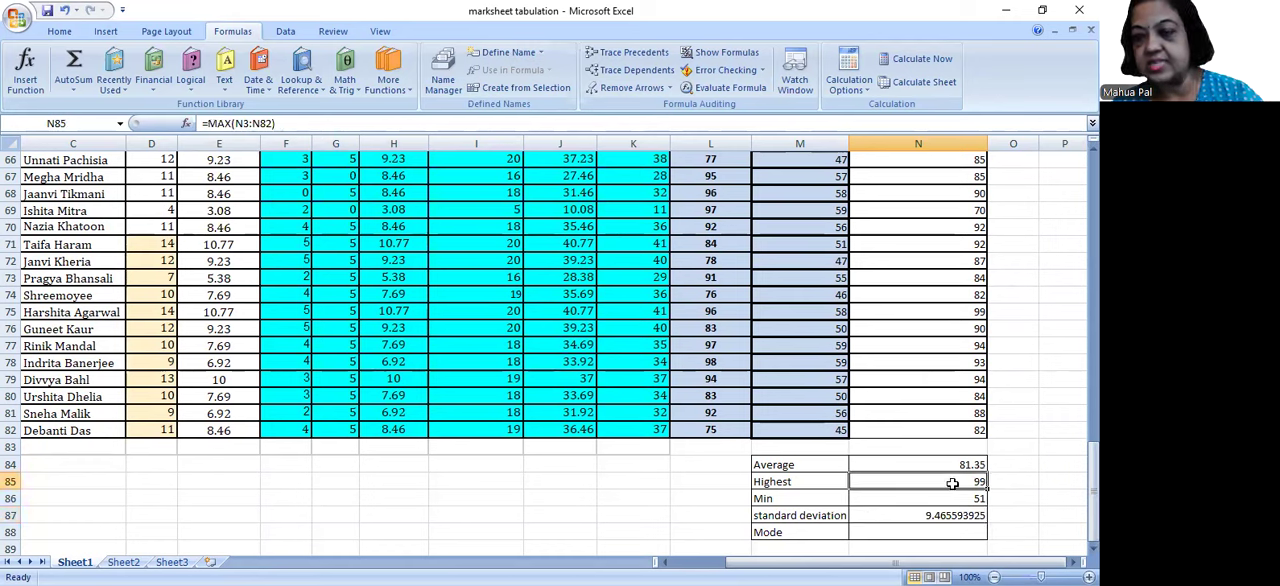
{"action": "left_click", "coordinate": [935, 464]}
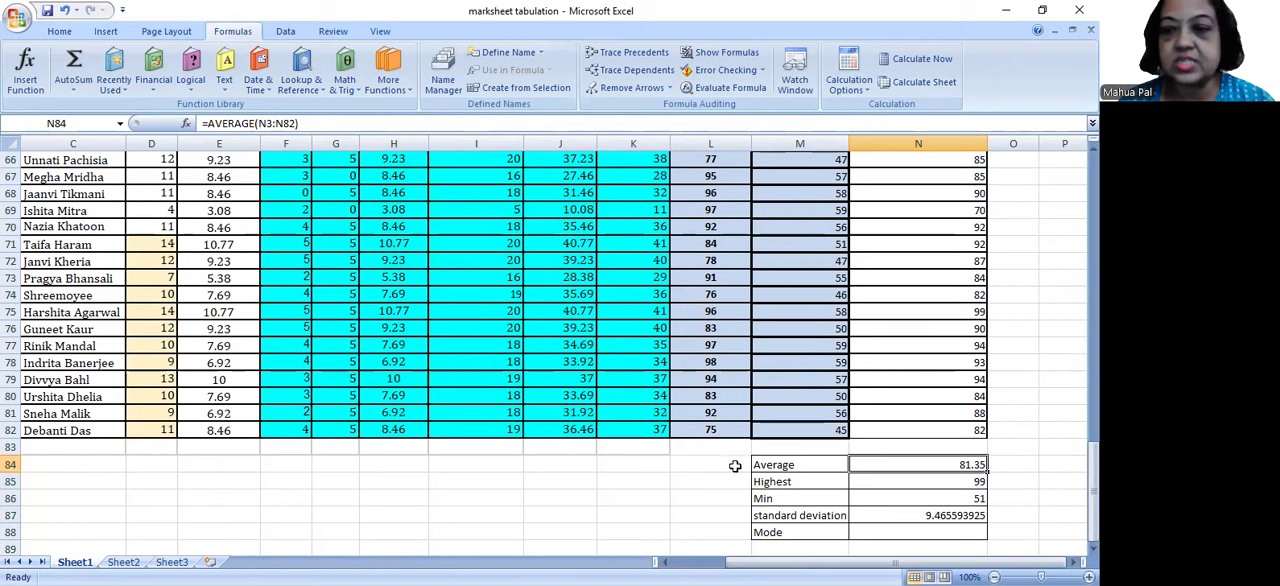
{"action": "left_click", "coordinate": [954, 483]}
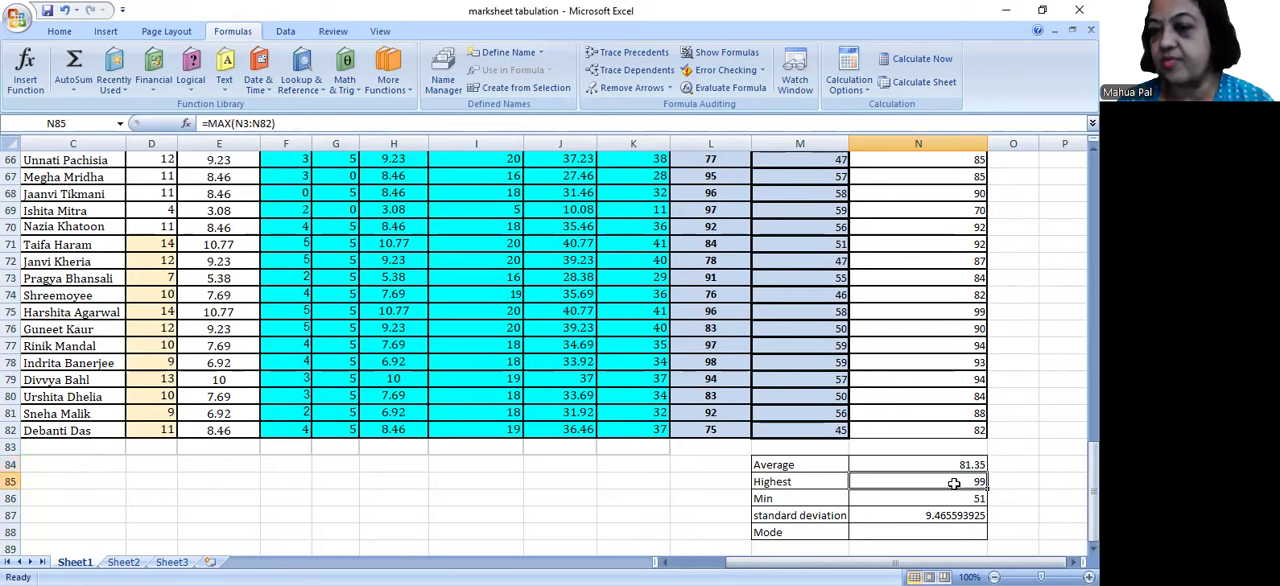
{"action": "left_click", "coordinate": [955, 499]}
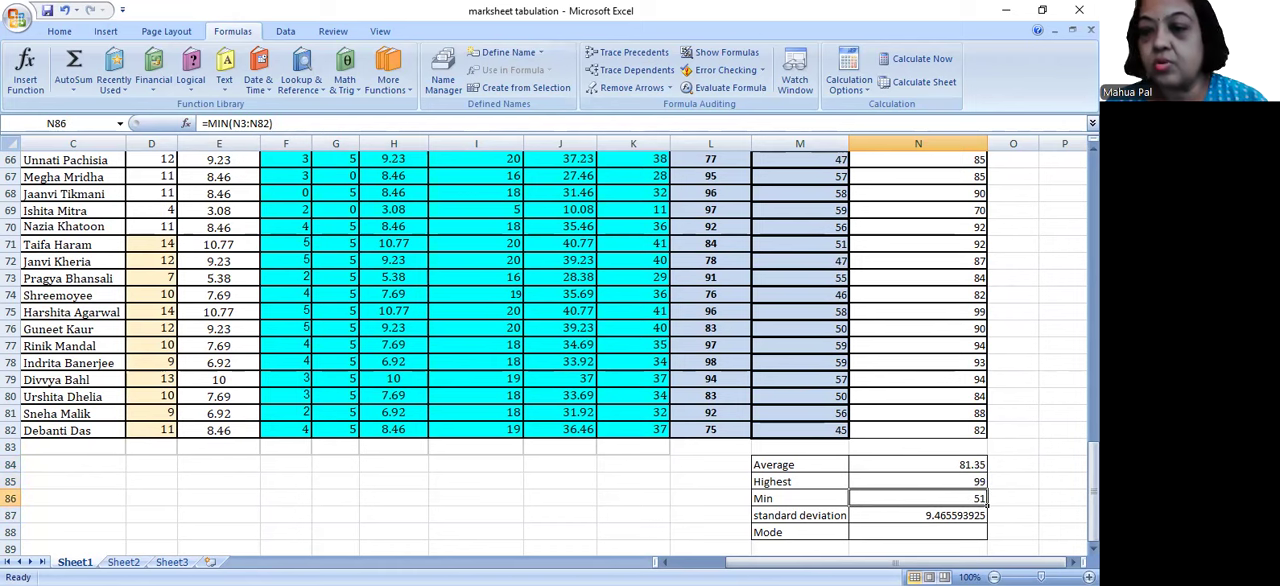
{"action": "left_click_drag", "start_coordinate": [1095, 500], "coordinate": [1095, 500]}
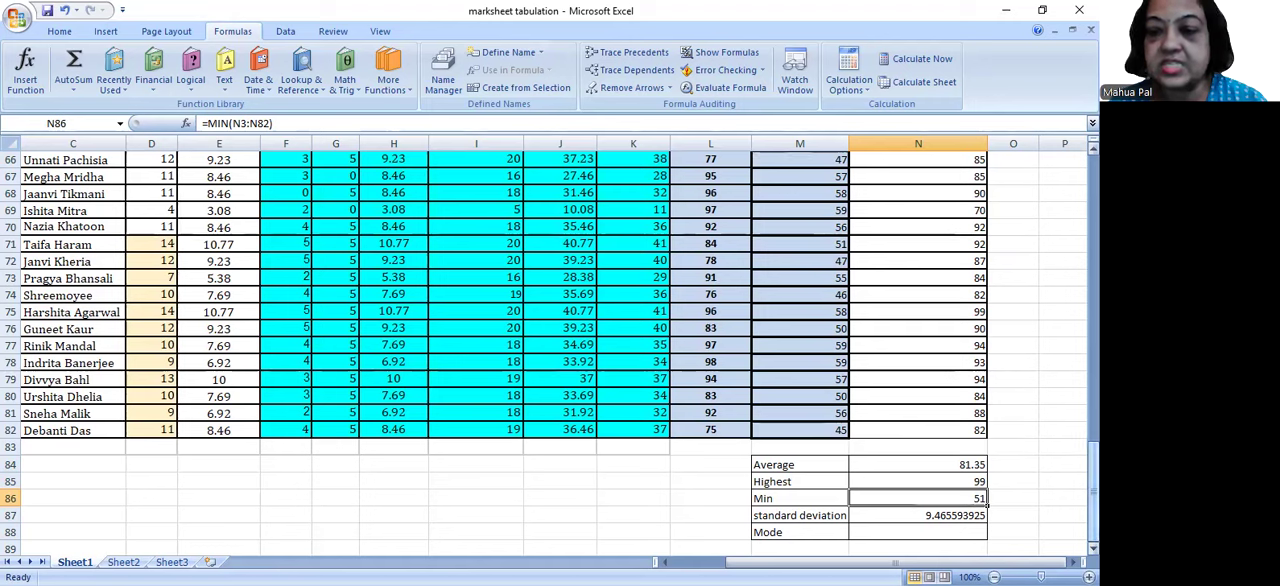
{"action": "left_click", "coordinate": [912, 515]}
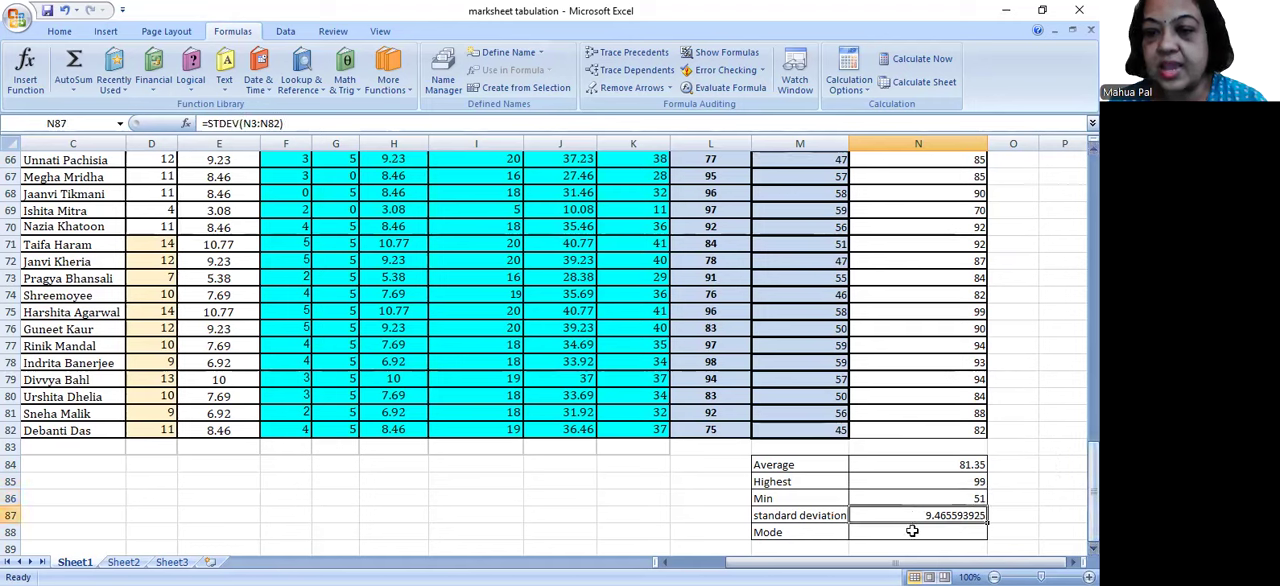
Step: Search the available functions for "mode" and choose MODE for N88 beside the Mode label
{"action": "left_click", "coordinate": [912, 531]}
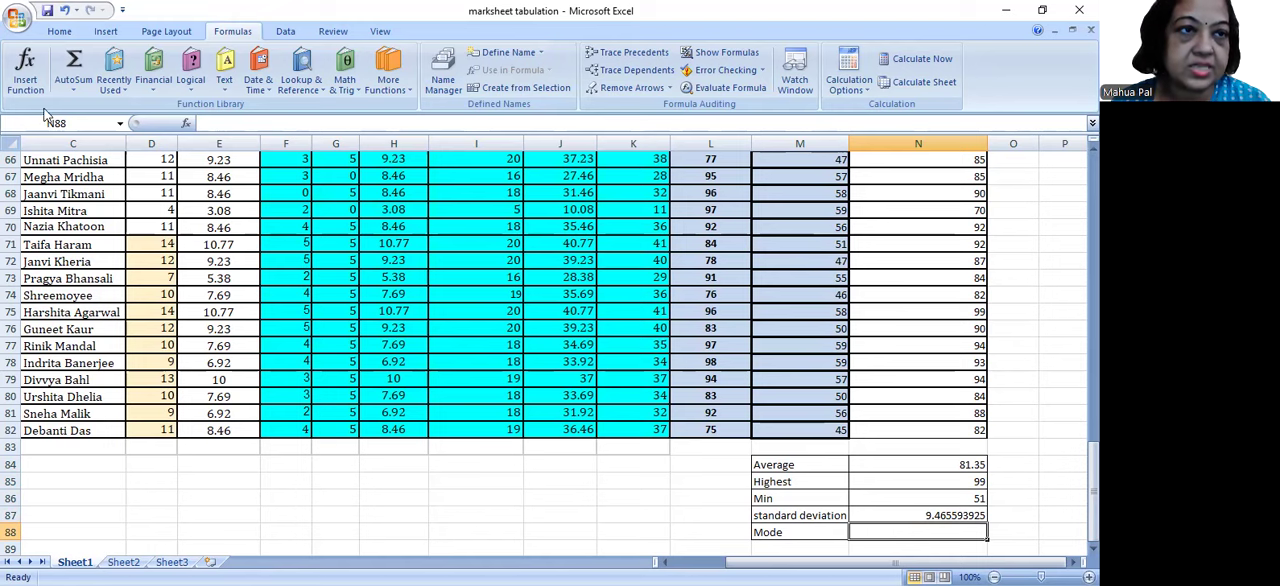
{"action": "left_click", "coordinate": [27, 72]}
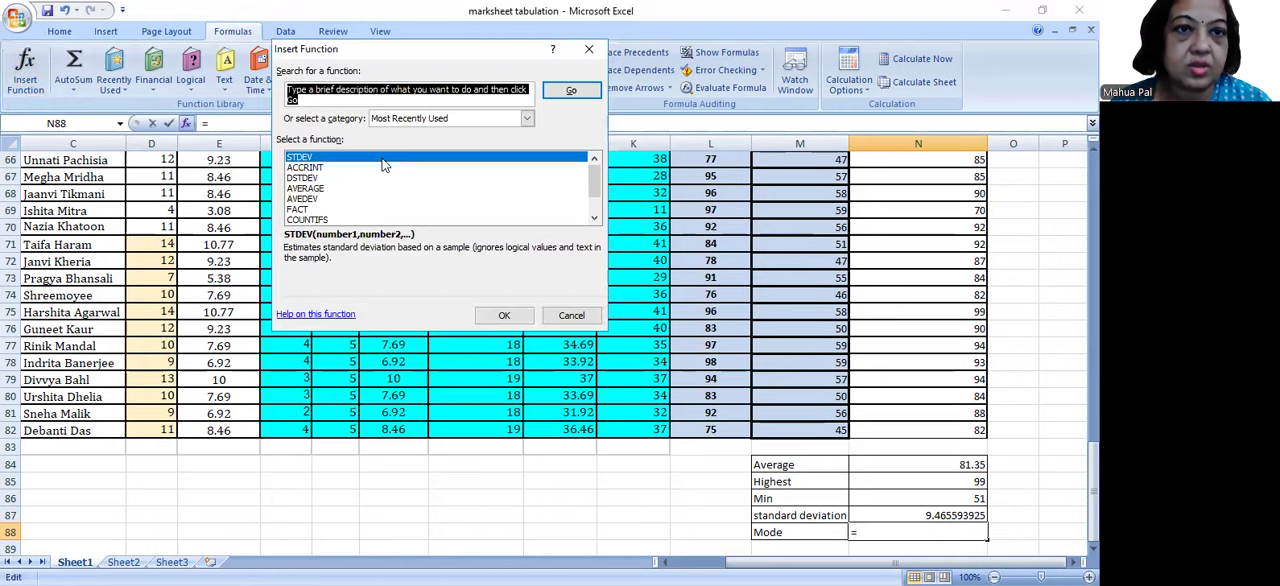
{"action": "type", "text": "mode"}
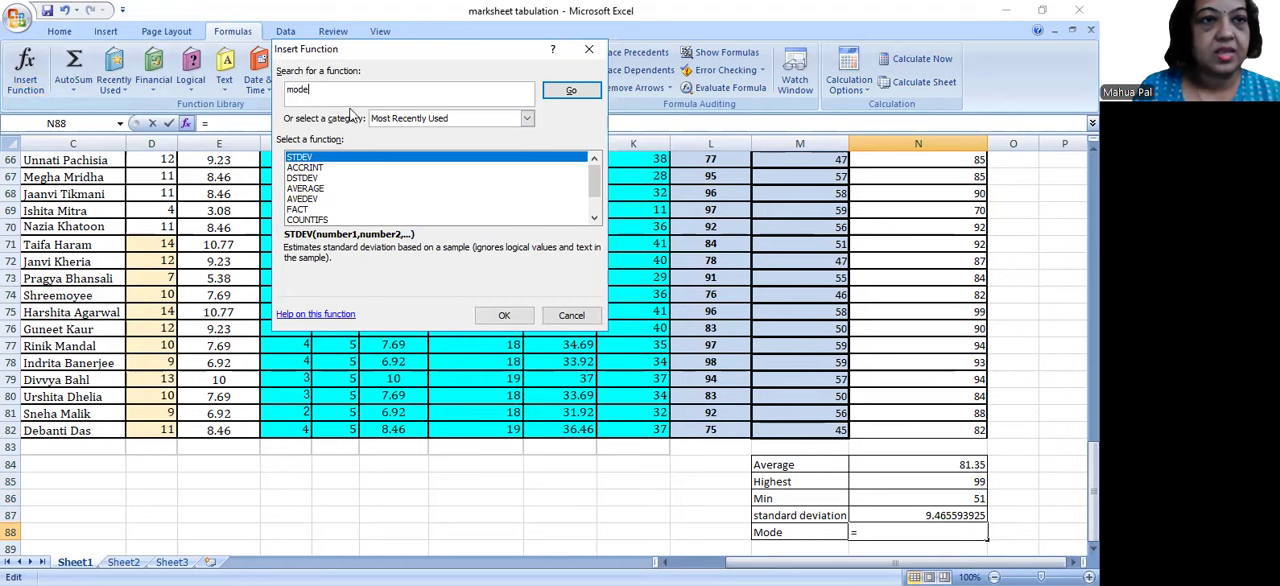
{"action": "left_click", "coordinate": [571, 91]}
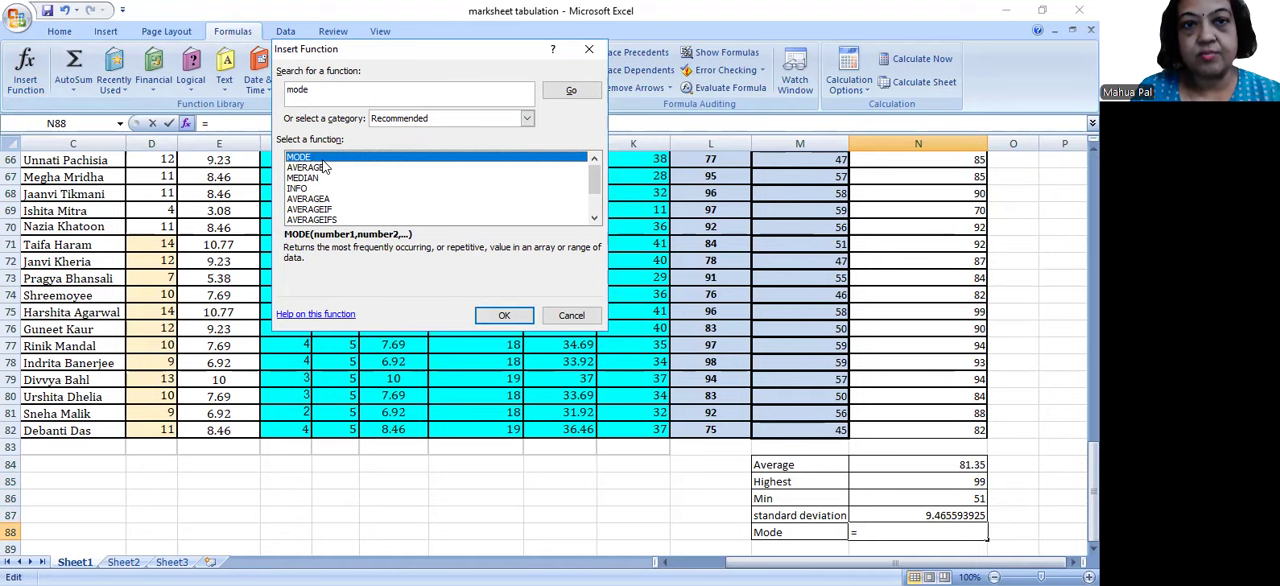
{"action": "left_click", "coordinate": [510, 316]}
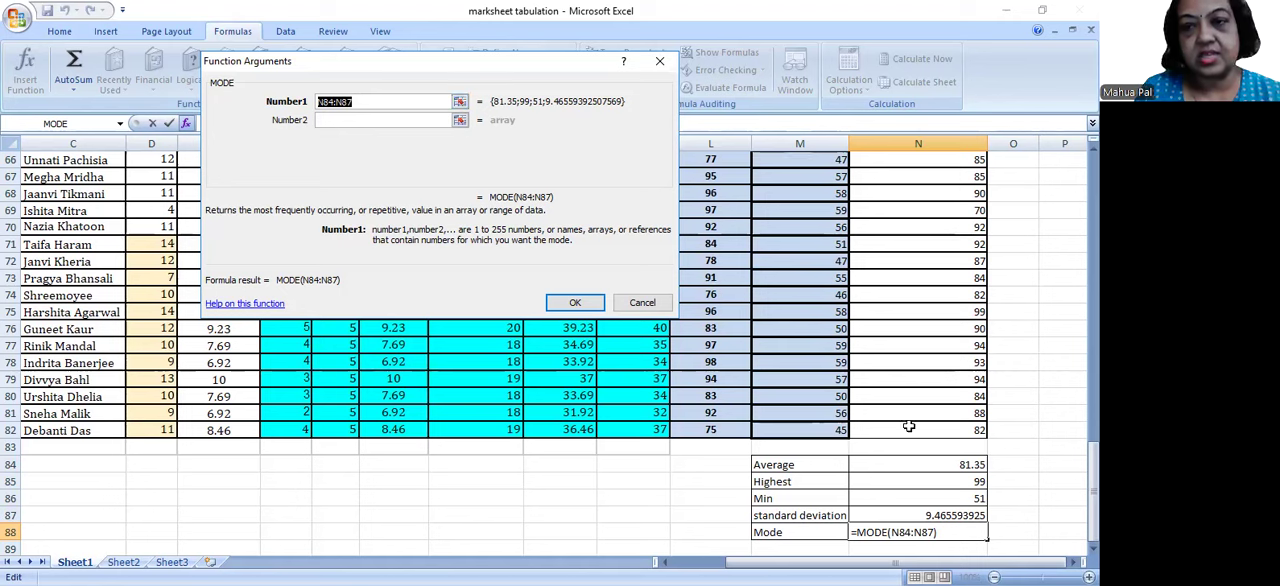
Step: Replace MODE's first argument with the Semester FINAL (100) marks N3:N82 and enter the formula in N88
{"action": "key", "text": "BackSpace"}
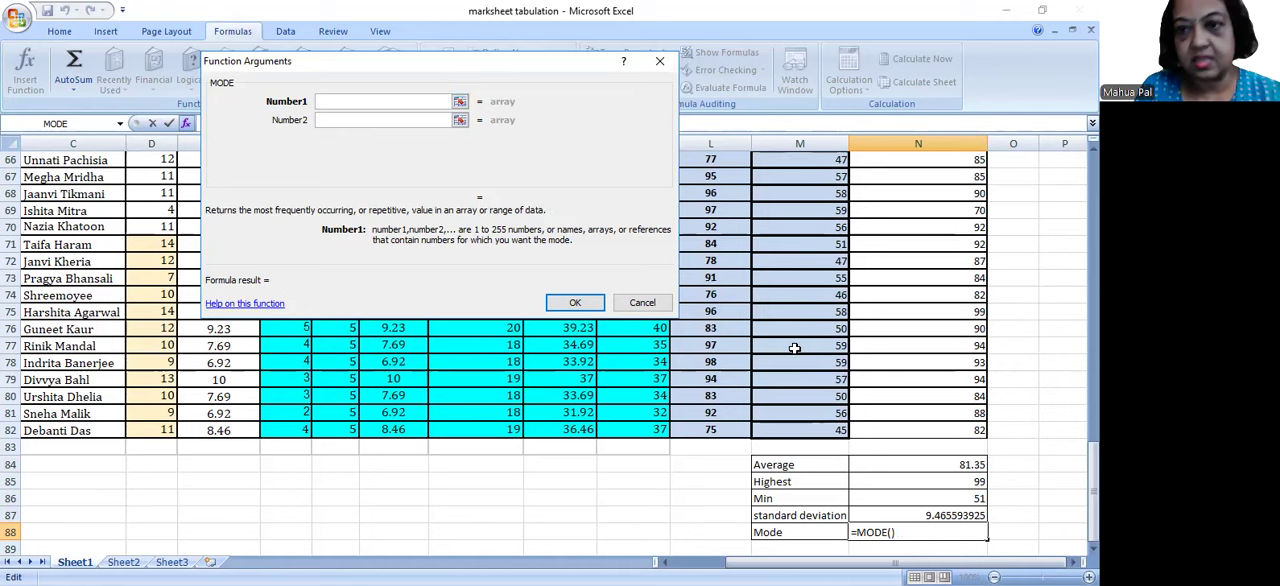
{"action": "left_click", "coordinate": [894, 432]}
{"action": "left_click_drag", "start_coordinate": [894, 432], "coordinate": [911, 187]}
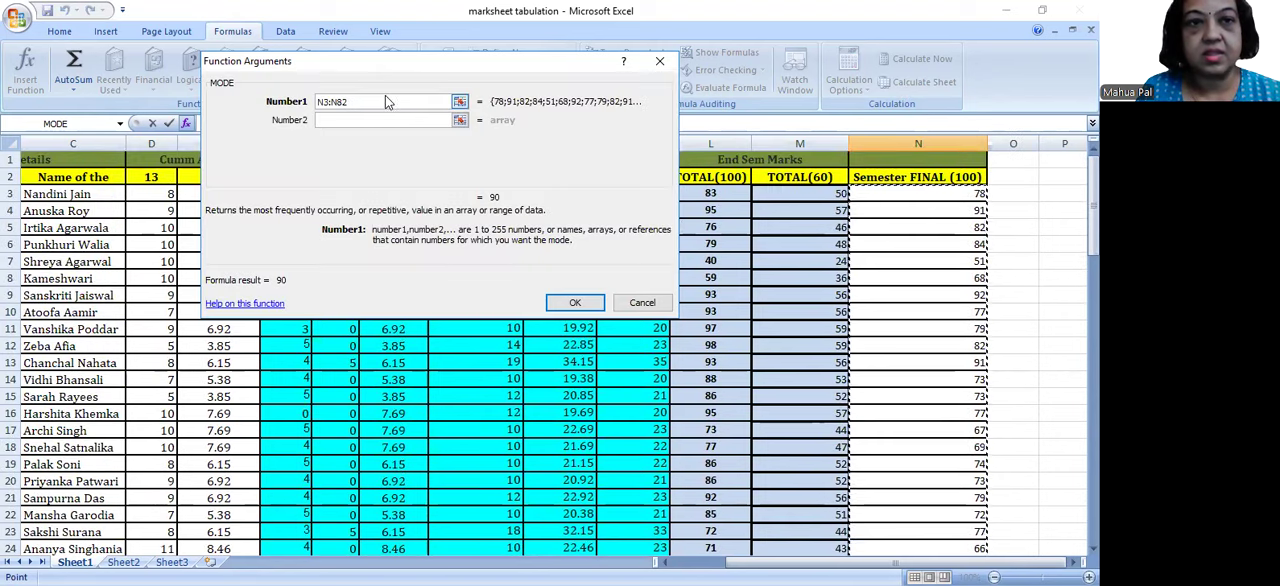
{"action": "left_click", "coordinate": [572, 304]}
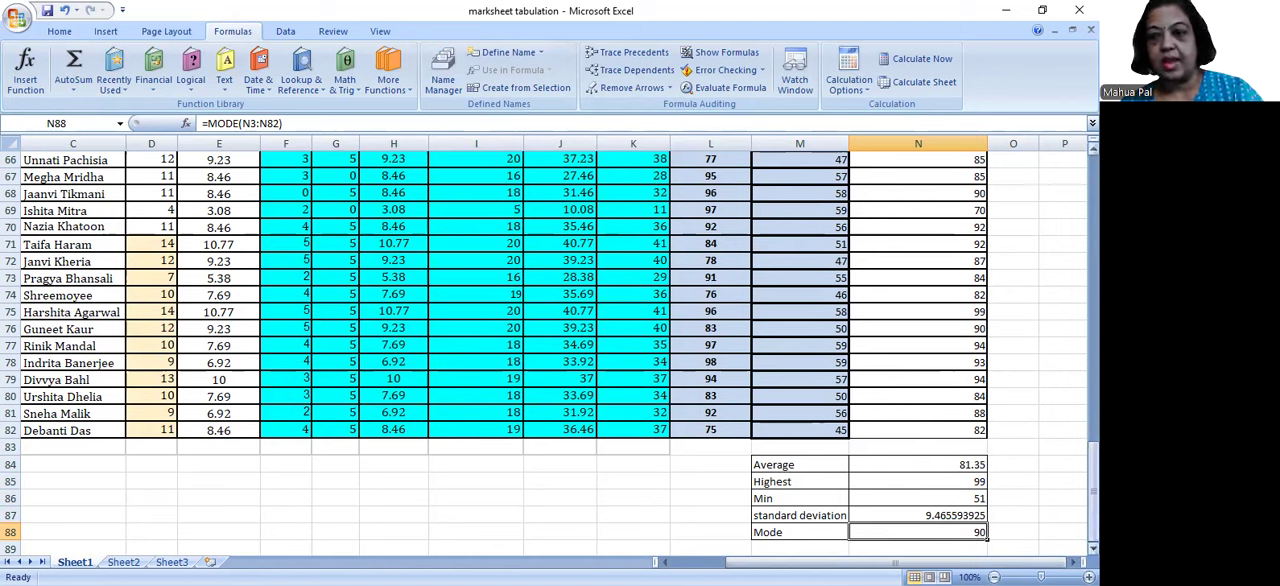
{"action": "left_click_drag", "start_coordinate": [1093, 482], "coordinate": [1093, 240]}
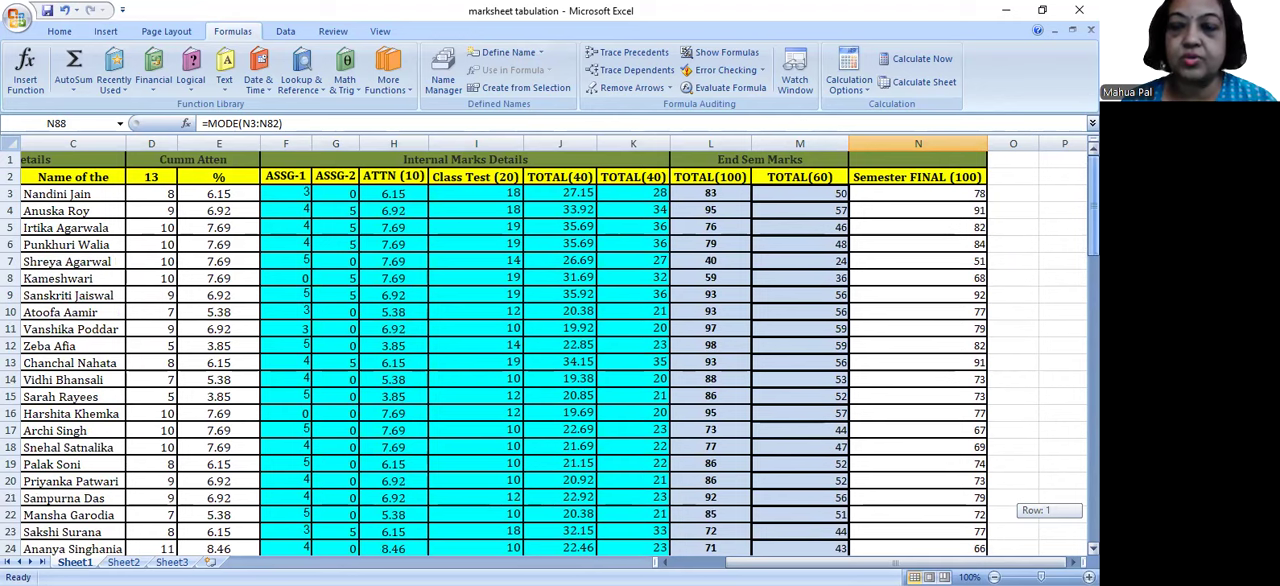
{"action": "left_click_drag", "start_coordinate": [1093, 240], "coordinate": [1093, 240]}
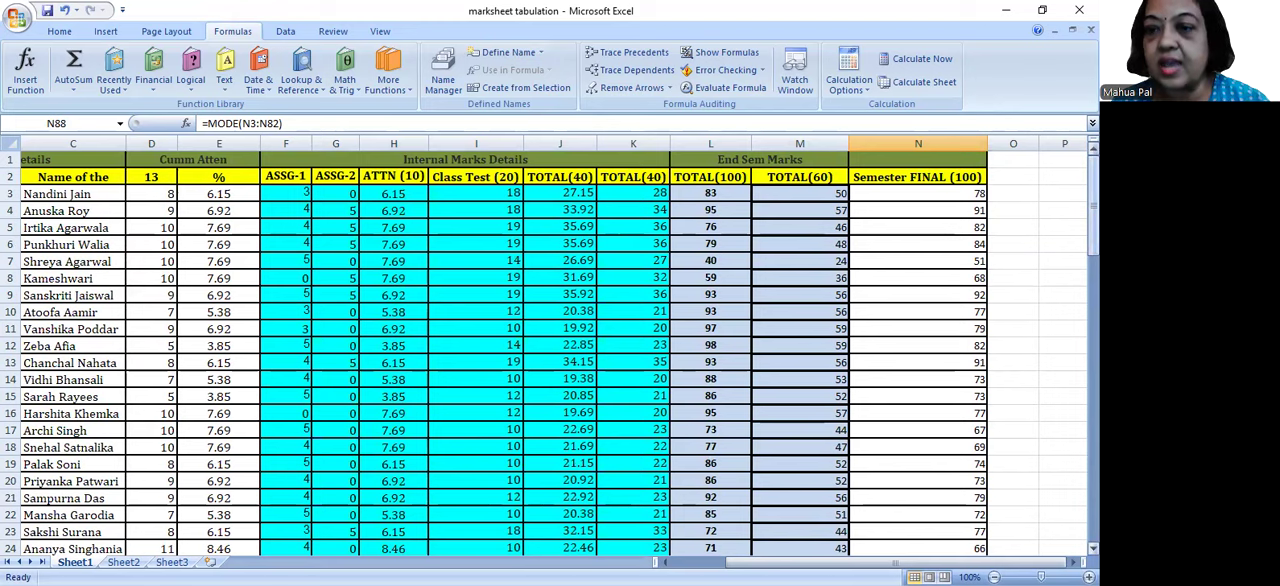
{"action": "left_click_drag", "start_coordinate": [1093, 200], "coordinate": [1070, 545]}
{"action": "left_click", "coordinate": [968, 497]}
{"action": "left_click_drag", "start_coordinate": [1093, 500], "coordinate": [1093, 180]}
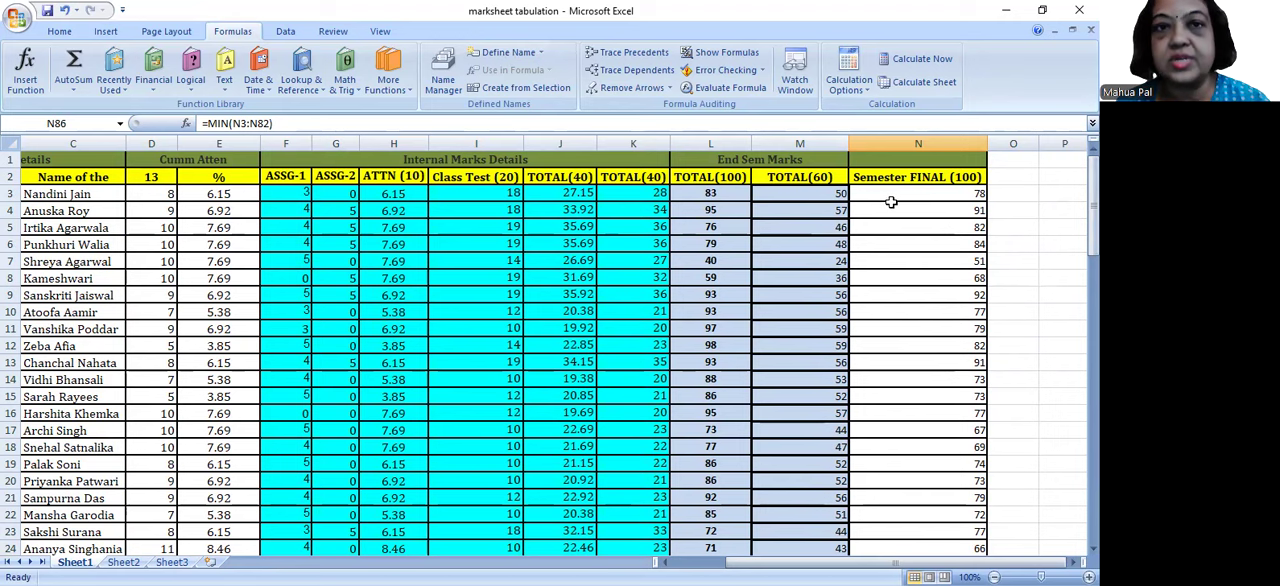
{"action": "left_click", "coordinate": [58, 32]}
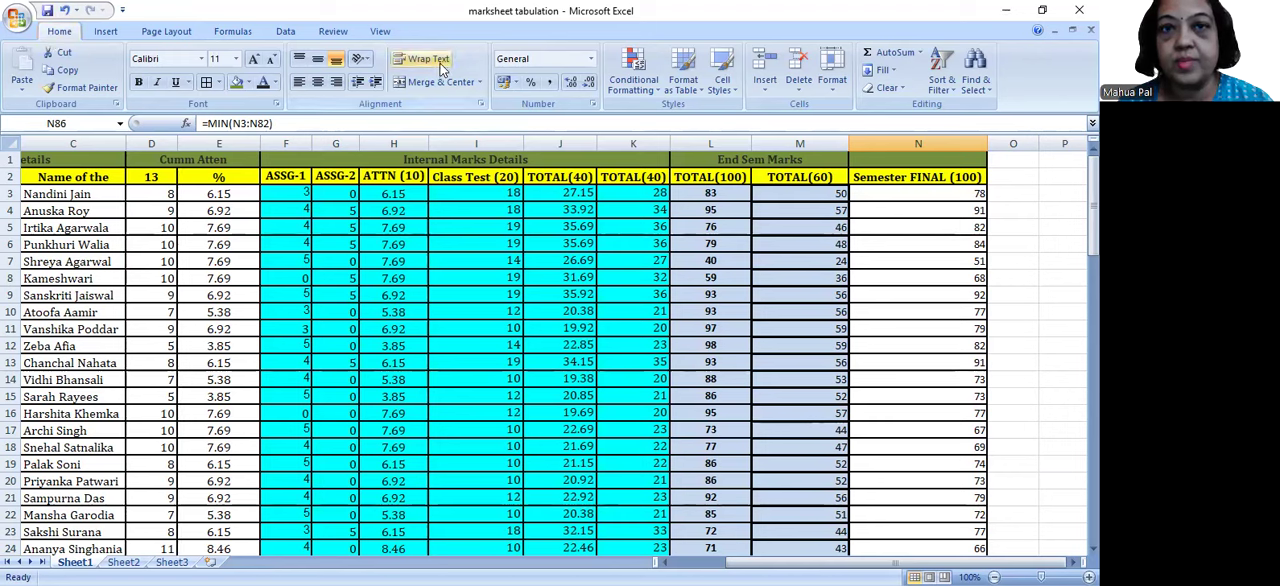
{"action": "left_click", "coordinate": [659, 87]}
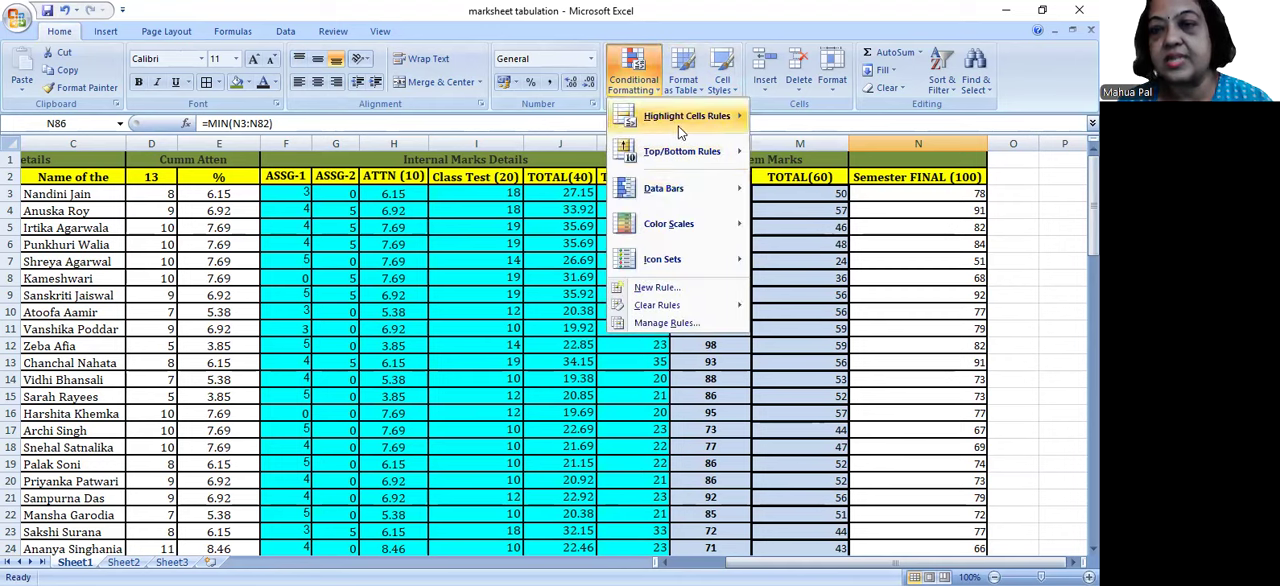
{"action": "mouse_move", "coordinate": [678, 124]}
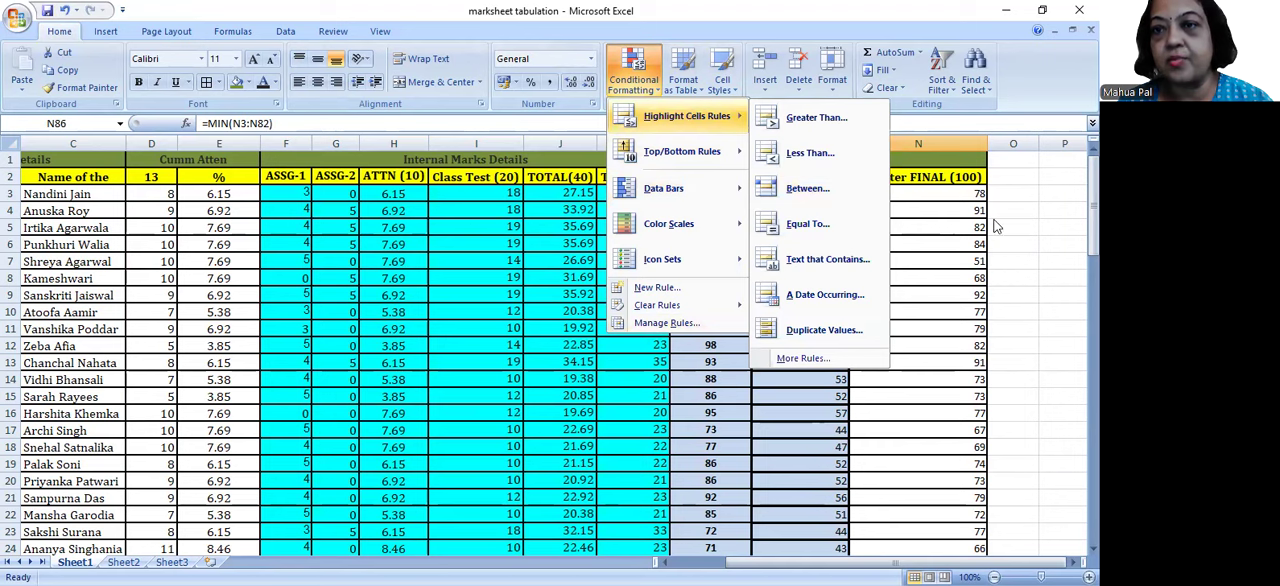
{"action": "left_click", "coordinate": [932, 157]}
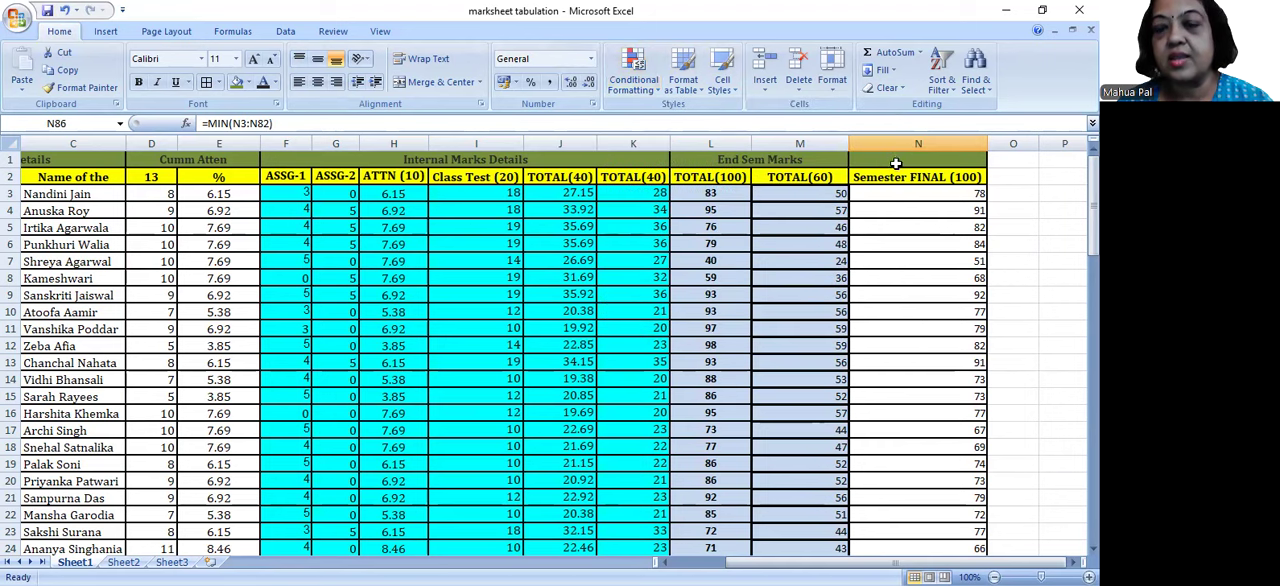
Step: Select the Semester FINAL (100) marks N3:N82, leaving out the header and the summary statistics
{"action": "left_click", "coordinate": [895, 142]}
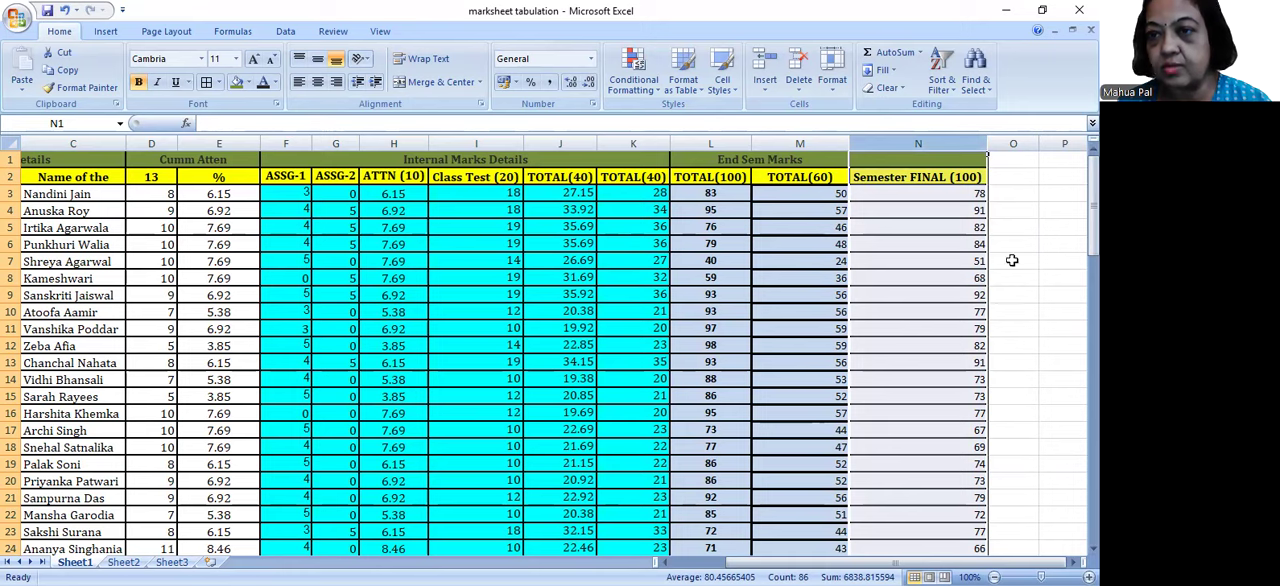
{"action": "left_click_drag", "start_coordinate": [948, 172], "coordinate": [916, 514]}
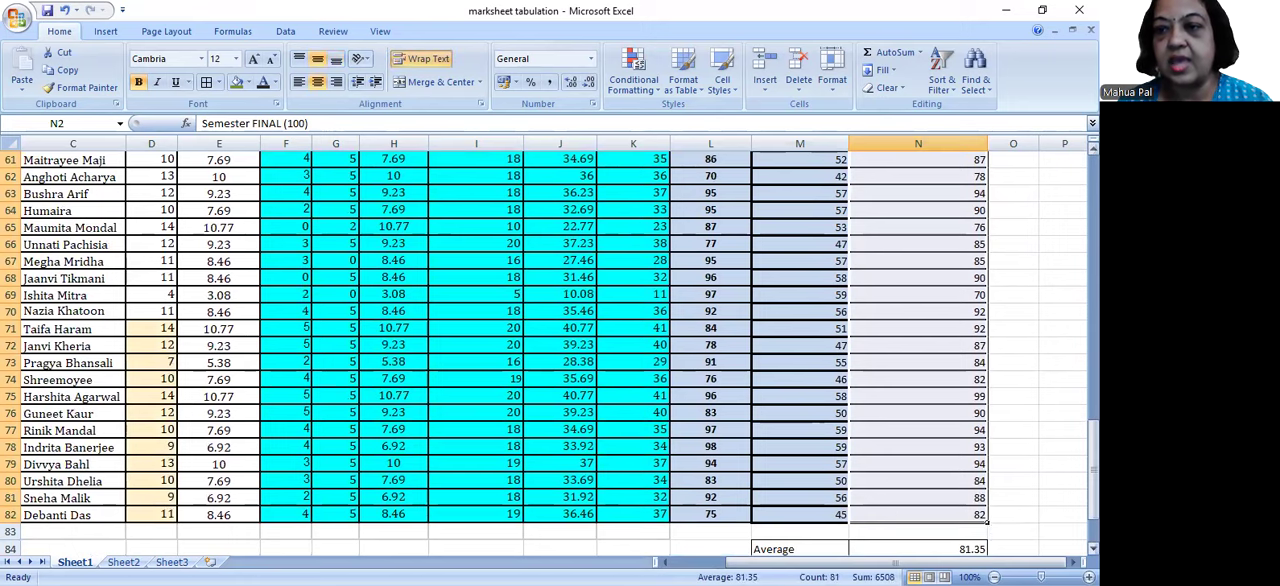
{"action": "left_click_drag", "start_coordinate": [1093, 440], "coordinate": [1093, 190]}
{"action": "left_click_drag", "start_coordinate": [900, 191], "coordinate": [943, 446]}
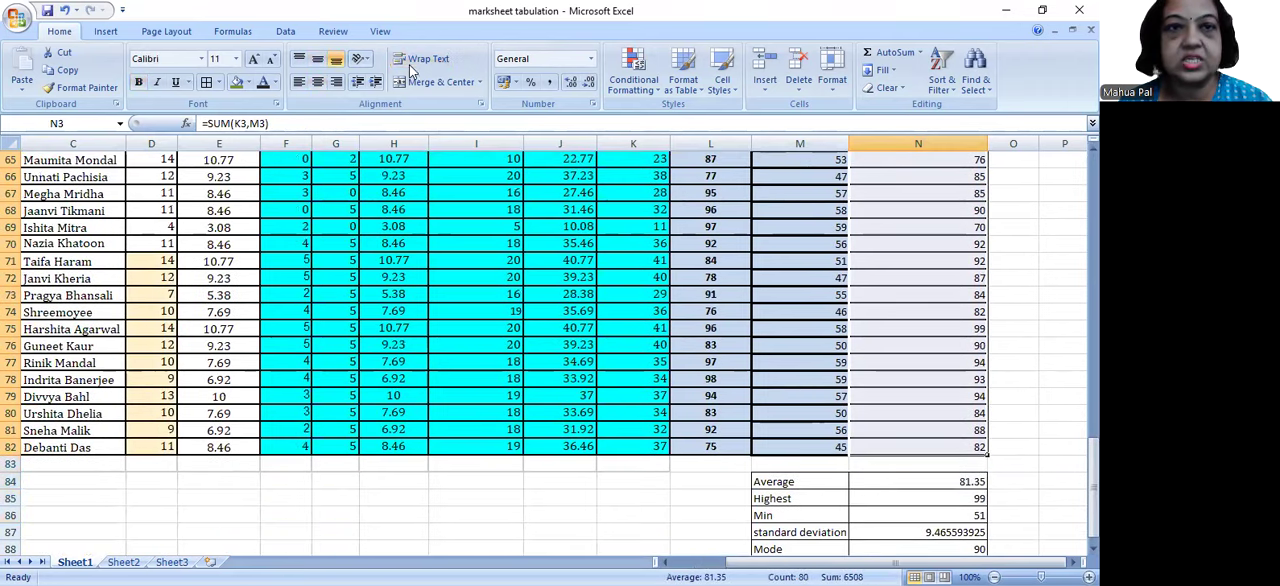
Step: Start a Less Than conditional formatting rule on the selected final marks with a threshold of 60
{"action": "left_click", "coordinate": [624, 88]}
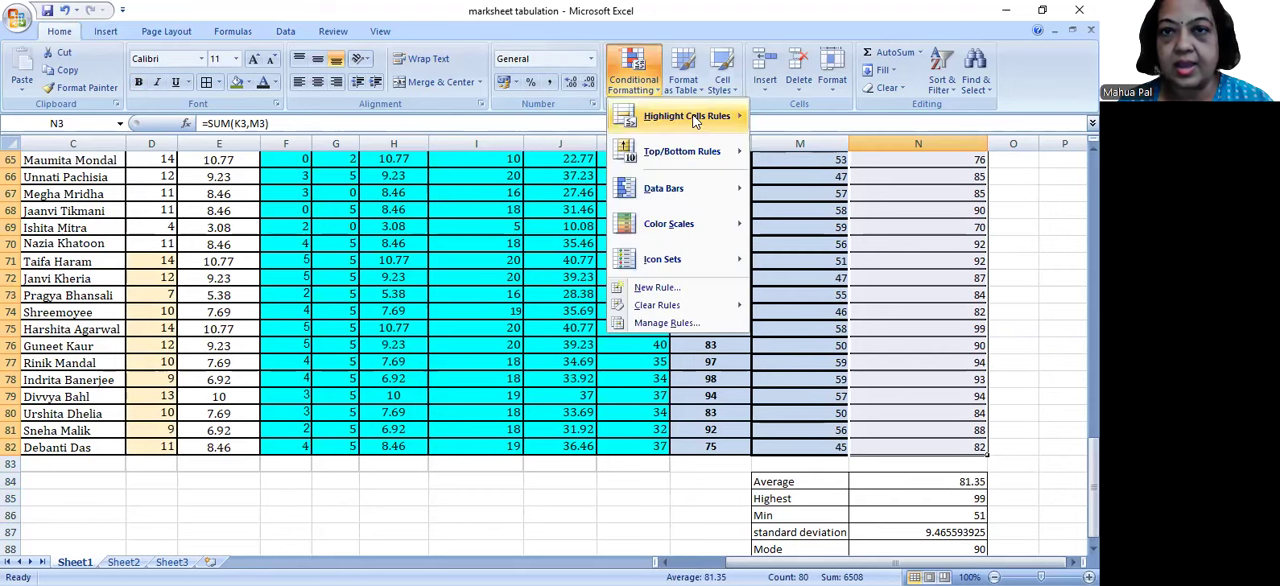
{"action": "mouse_move", "coordinate": [695, 118]}
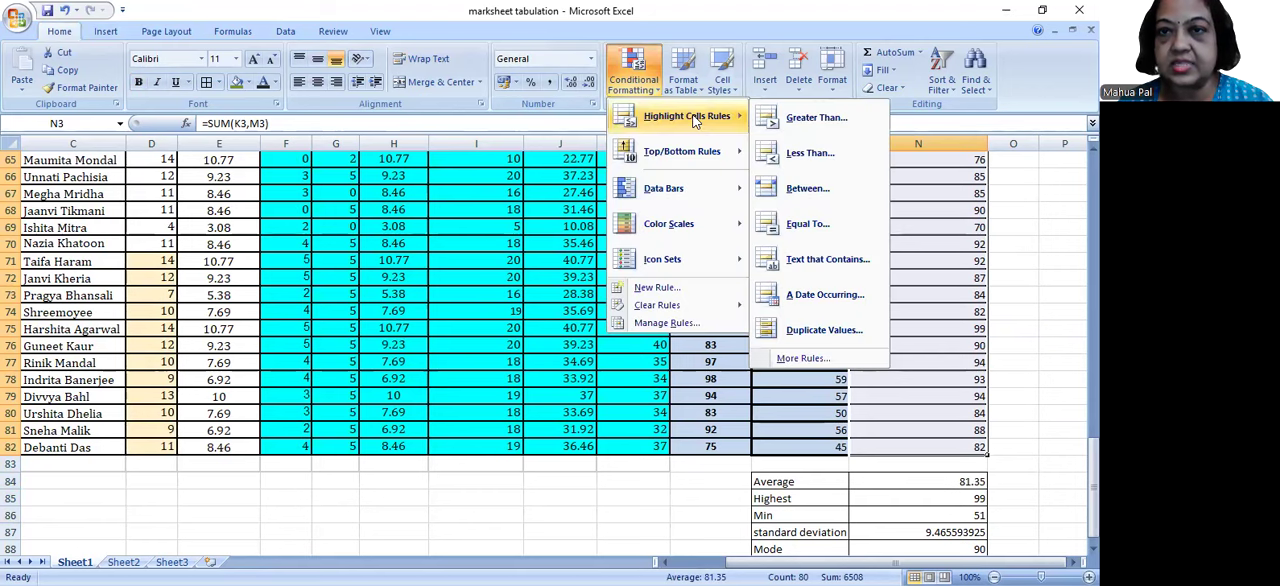
{"action": "left_click", "coordinate": [815, 153]}
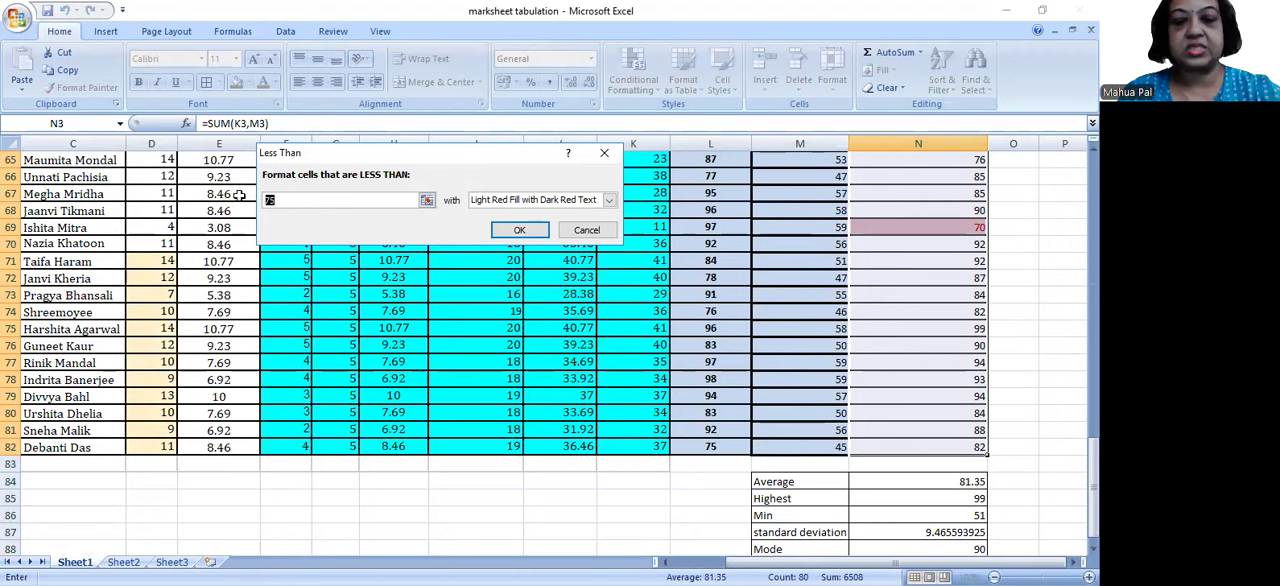
{"action": "type", "text": "60"}
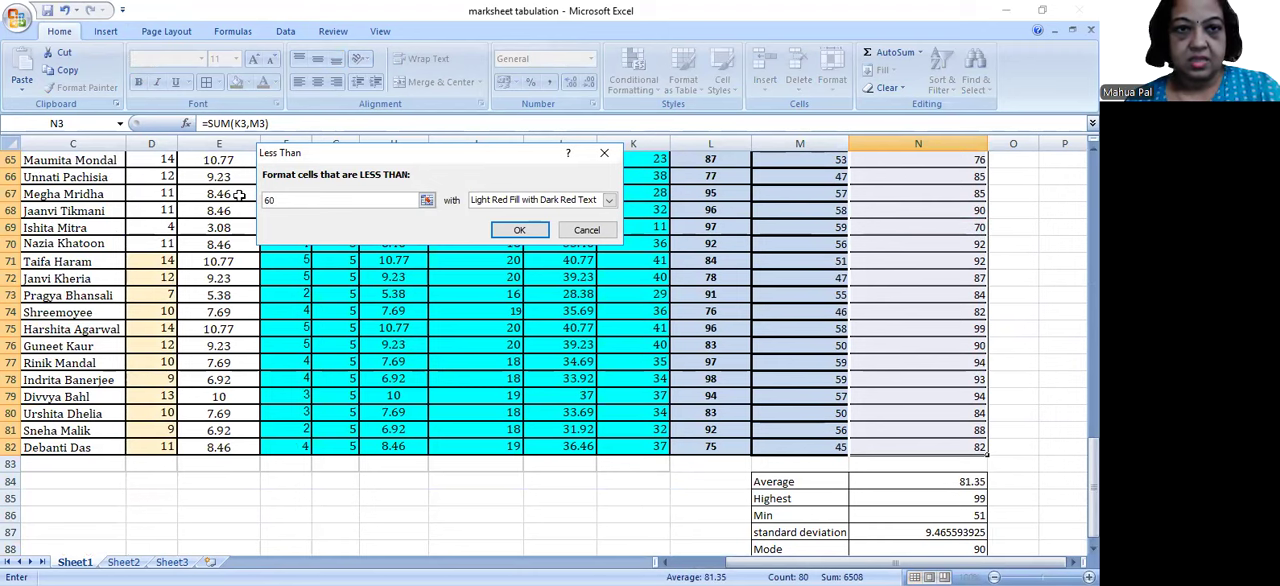
{"action": "key", "text": "BackSpace"}
{"action": "key", "text": "BackSpace"}
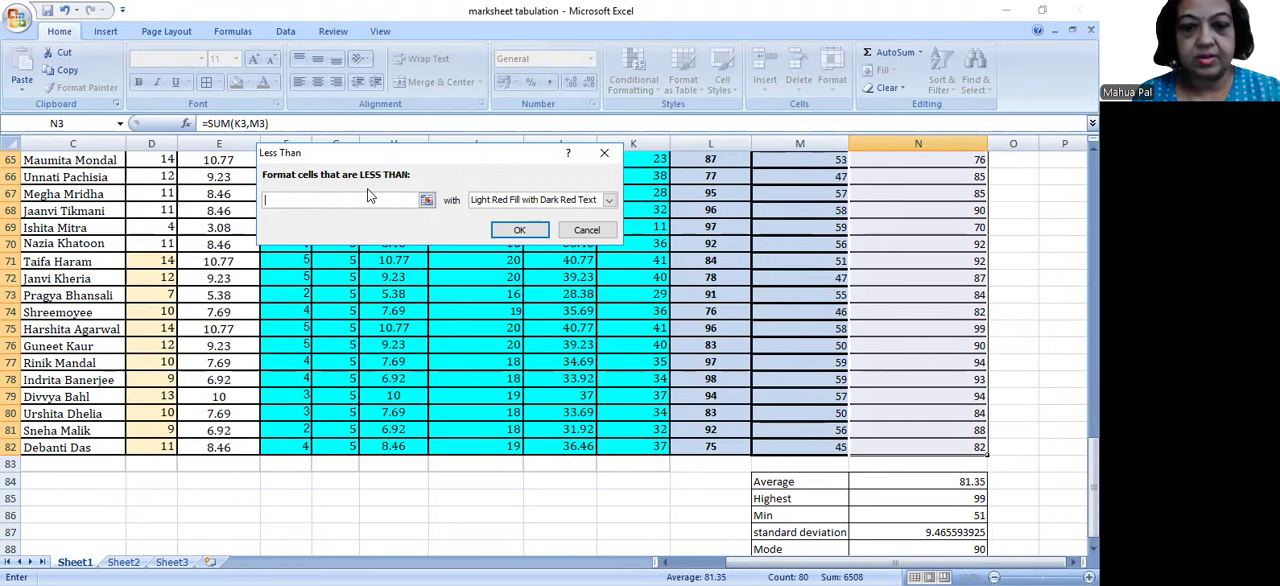
{"action": "type", "text": "60"}
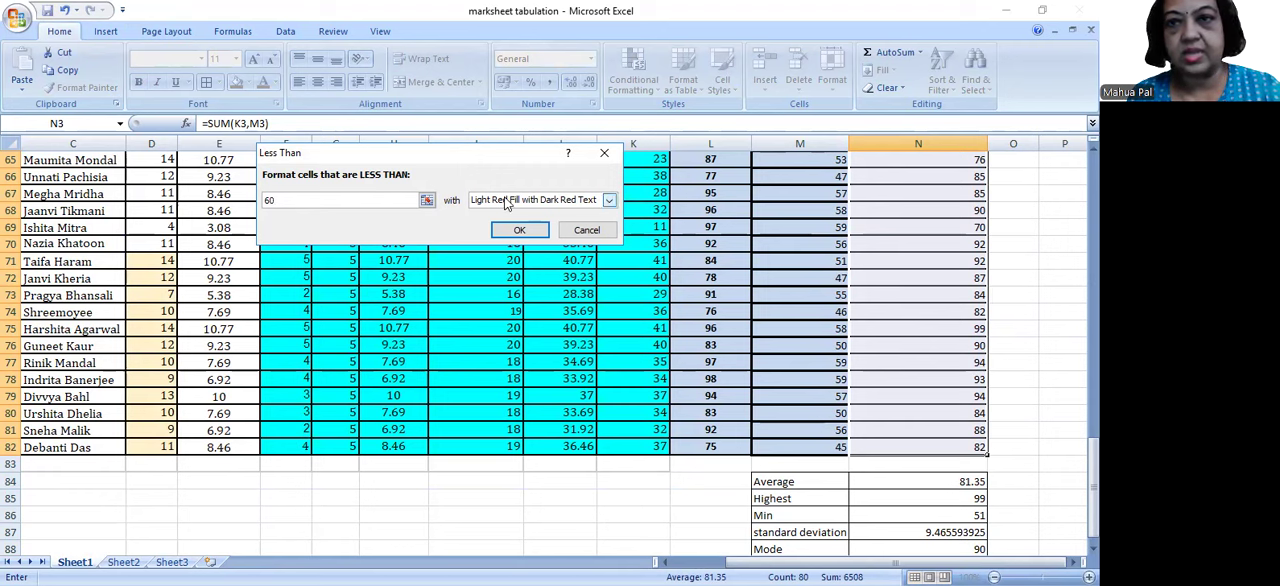
Step: Give the Less Than 60 rule a custom format with a solid red fill and apply it to the final marks
{"action": "left_click", "coordinate": [609, 201]}
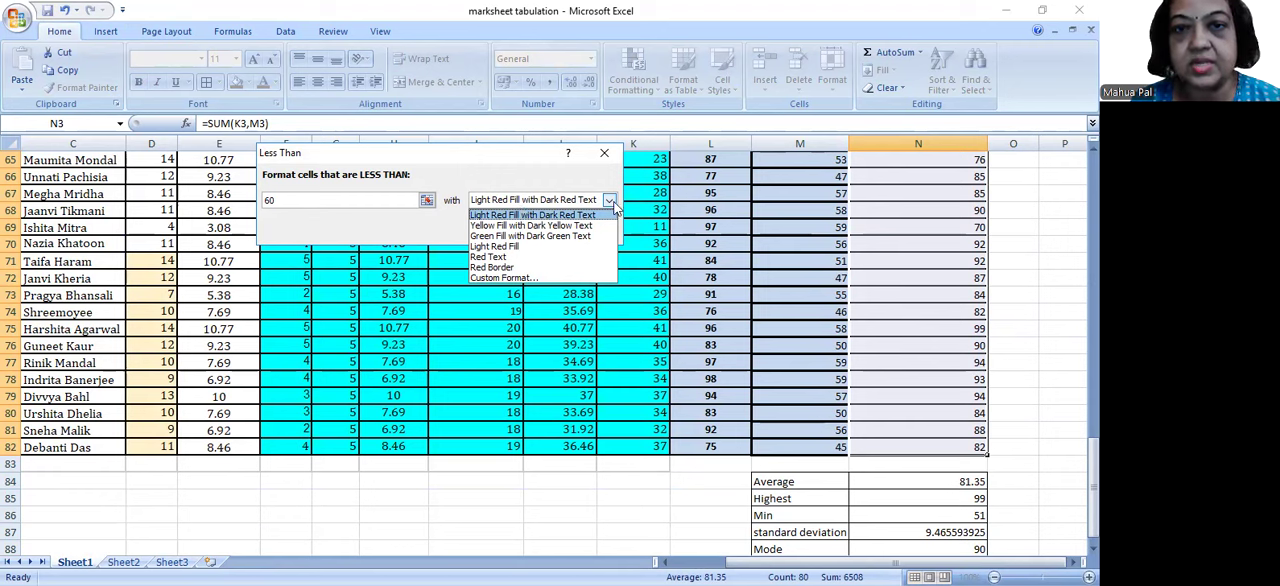
{"action": "left_click", "coordinate": [525, 275]}
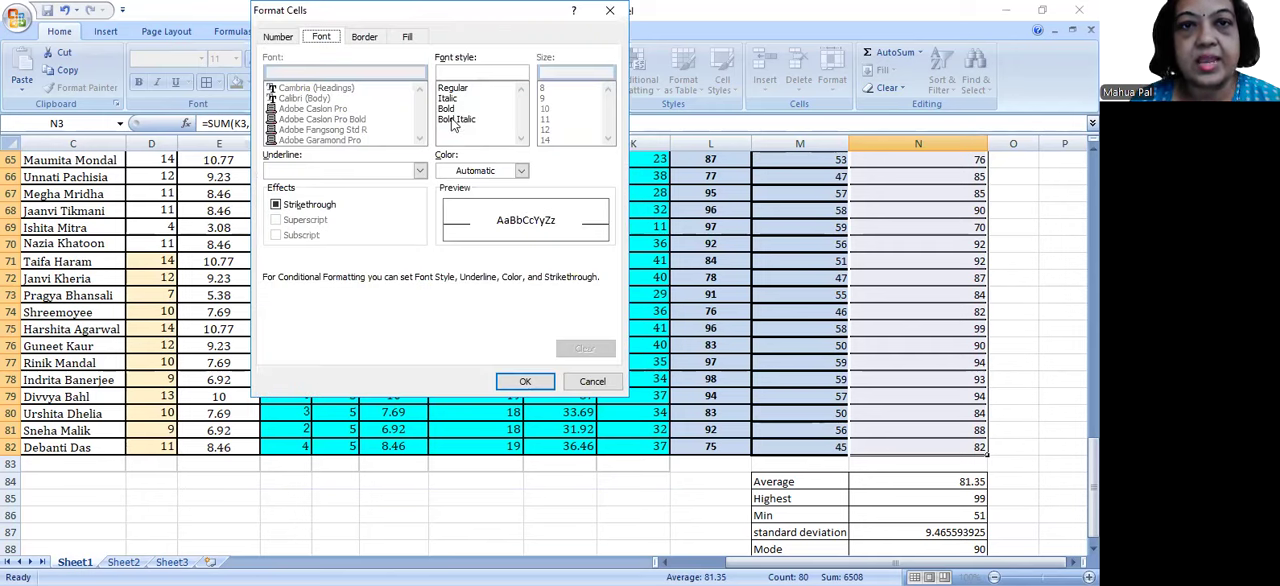
{"action": "left_click", "coordinate": [522, 172]}
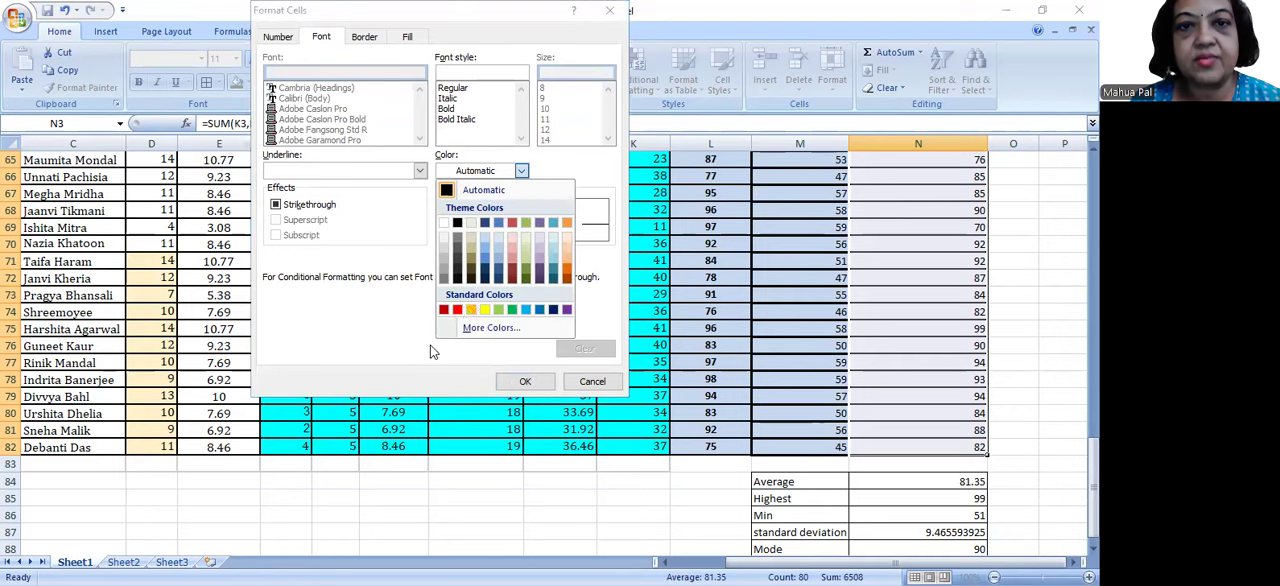
{"action": "left_click", "coordinate": [408, 38]}
{"action": "left_click", "coordinate": [408, 38]}
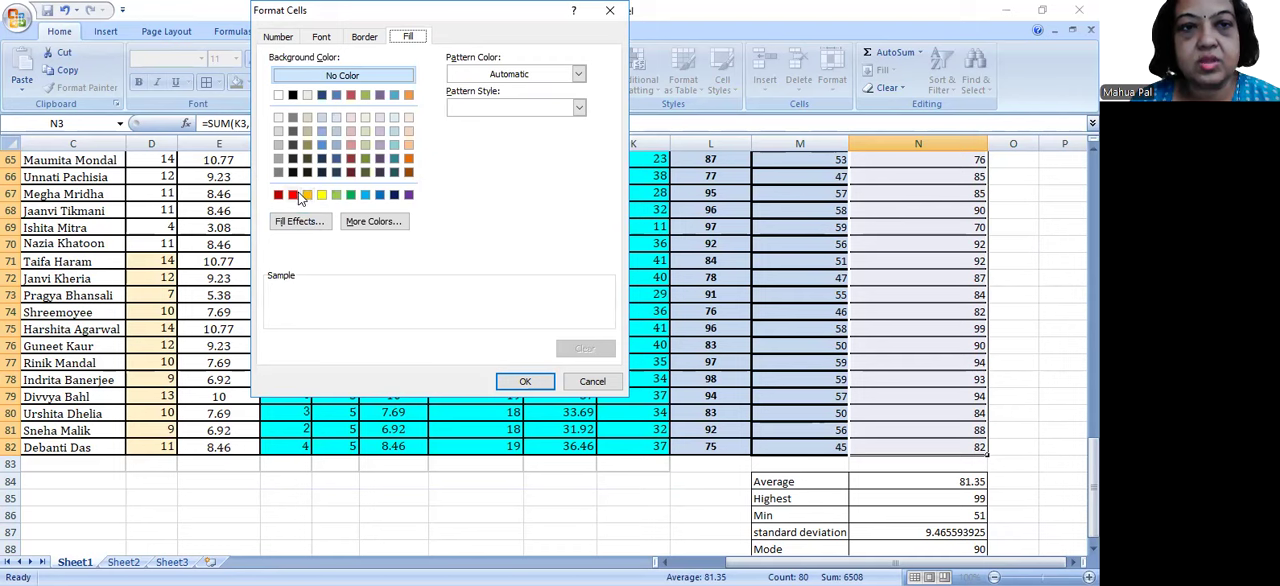
{"action": "left_click", "coordinate": [293, 195]}
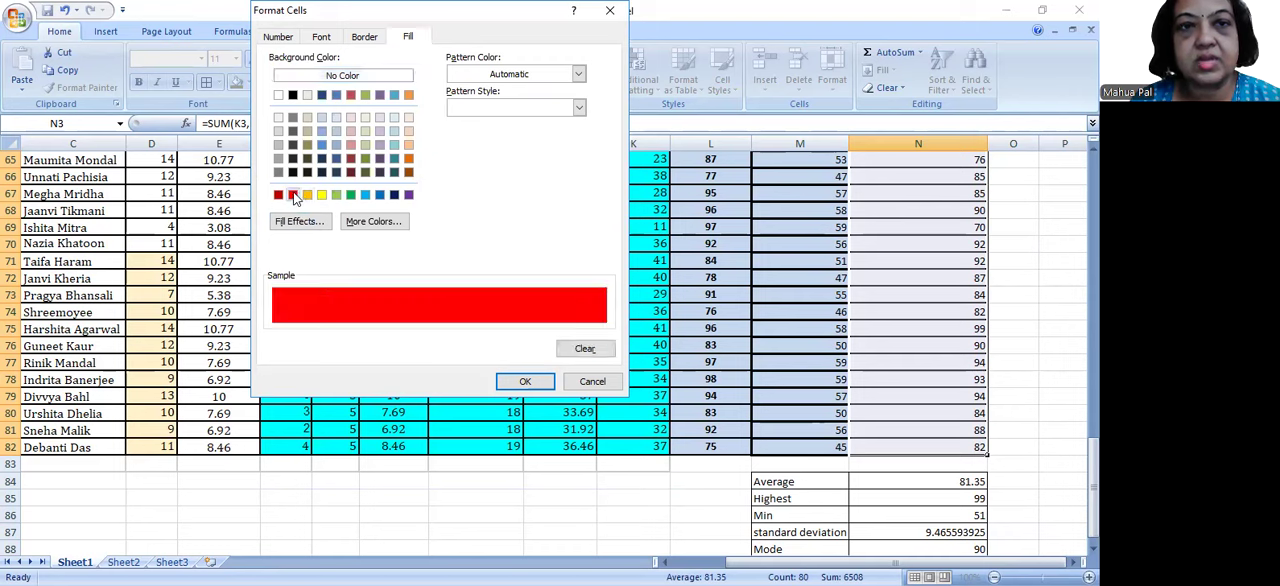
{"action": "left_click", "coordinate": [522, 383]}
{"action": "left_click", "coordinate": [519, 231]}
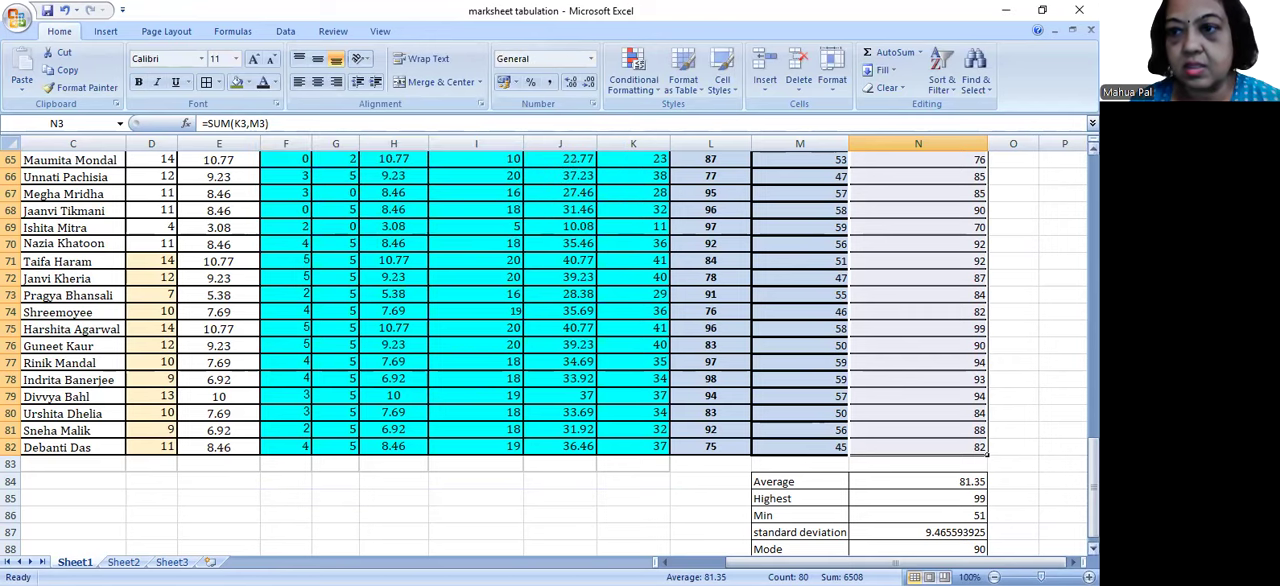
{"action": "left_click_drag", "start_coordinate": [1093, 465], "coordinate": [1093, 180]}
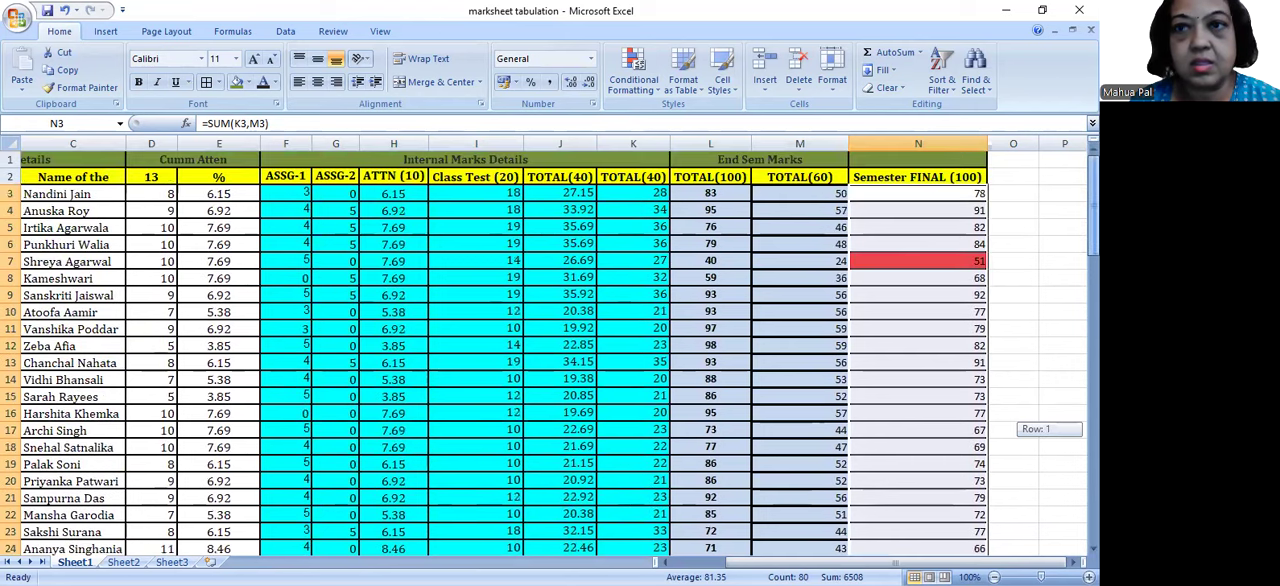
{"action": "left_click", "coordinate": [926, 266]}
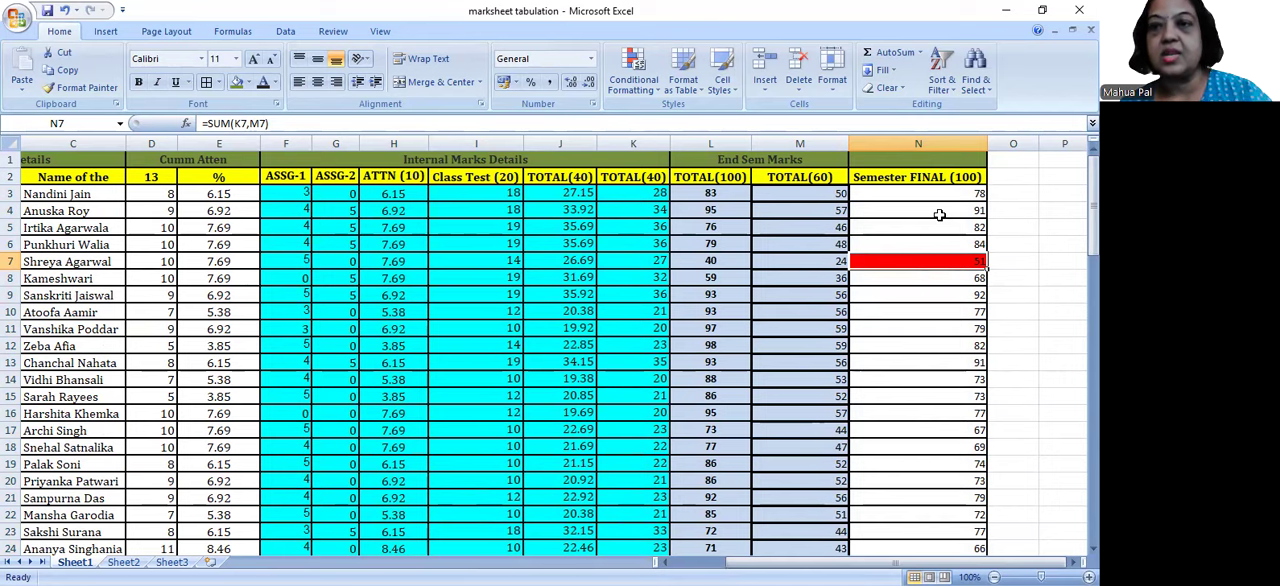
Step: Select the final marks N3:N82 and start a Greater Than rule at 75 with Green Fill with Dark Green Text
{"action": "left_click_drag", "start_coordinate": [931, 193], "coordinate": [947, 501]}
{"action": "left_click_drag", "start_coordinate": [947, 519], "coordinate": [946, 518]}
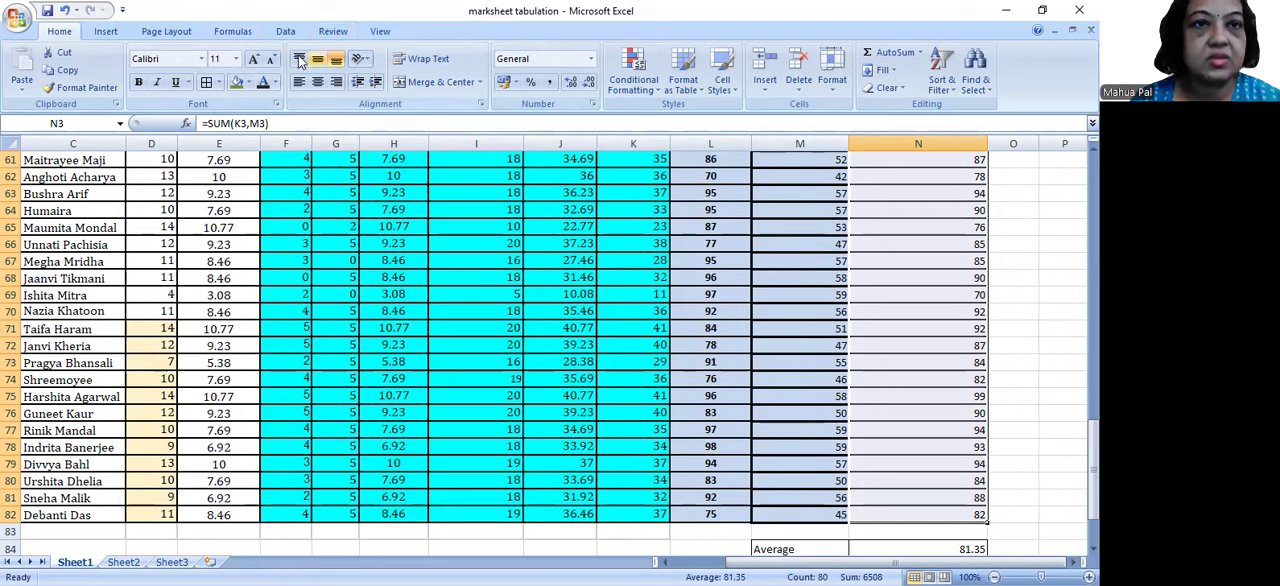
{"action": "left_click", "coordinate": [659, 92]}
{"action": "mouse_move", "coordinate": [668, 112]}
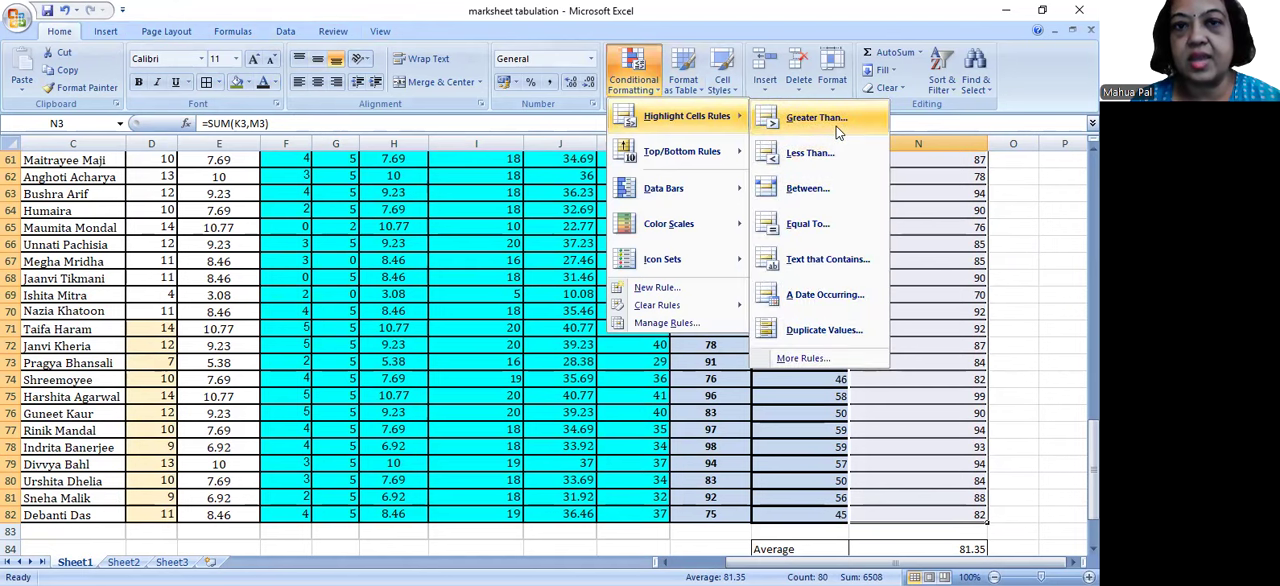
{"action": "left_click", "coordinate": [836, 118]}
{"action": "left_click", "coordinate": [610, 200]}
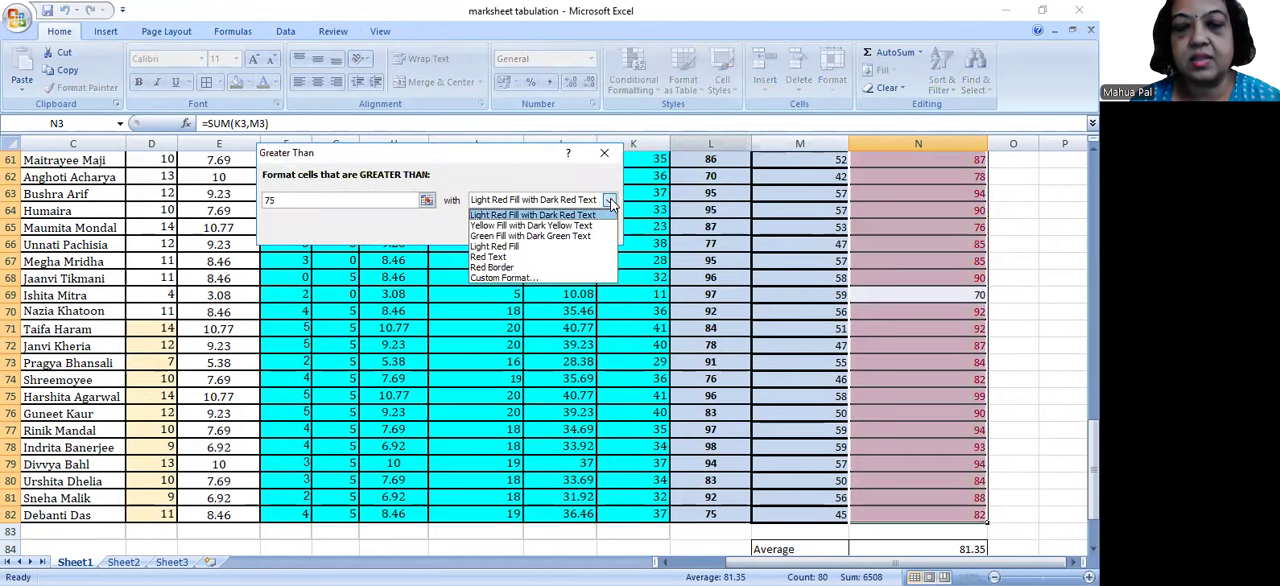
{"action": "left_click", "coordinate": [558, 236]}
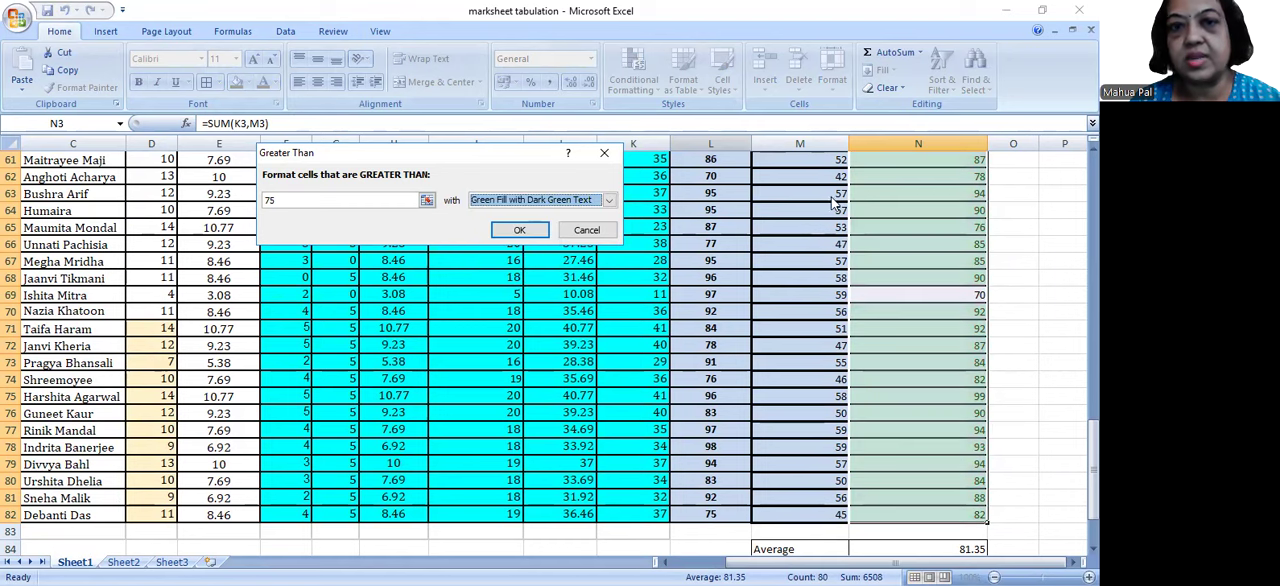
Step: Change the Greater Than 75 rule's format to a custom light green fill and apply it to the final marks
{"action": "left_click", "coordinate": [606, 199]}
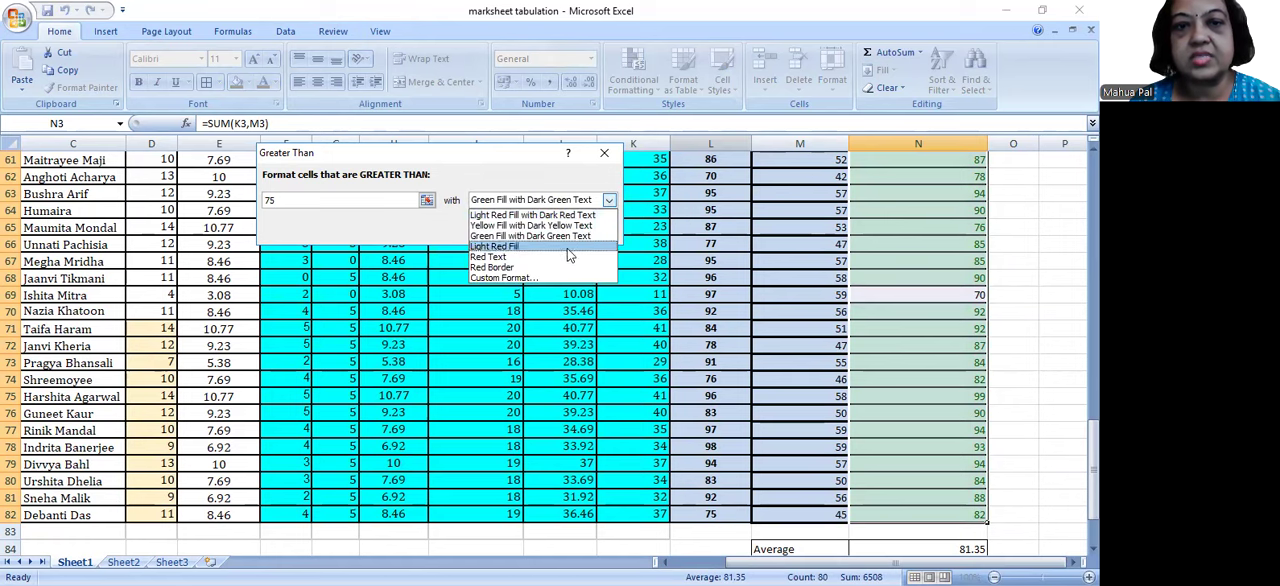
{"action": "left_click", "coordinate": [557, 278]}
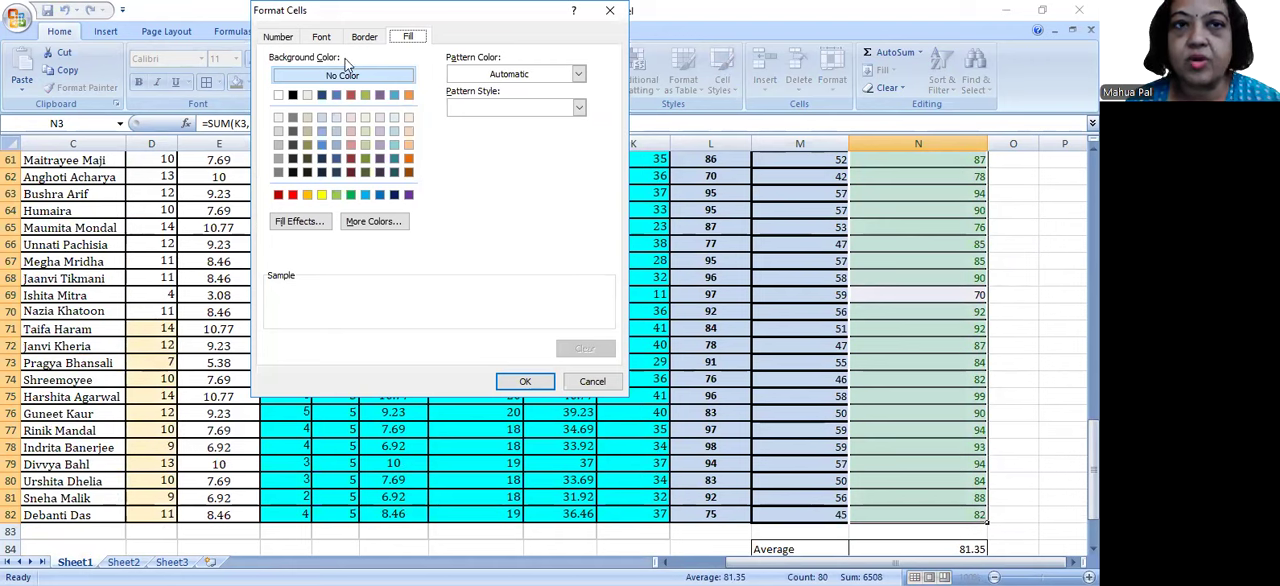
{"action": "left_click", "coordinate": [336, 195]}
{"action": "left_click", "coordinate": [522, 381]}
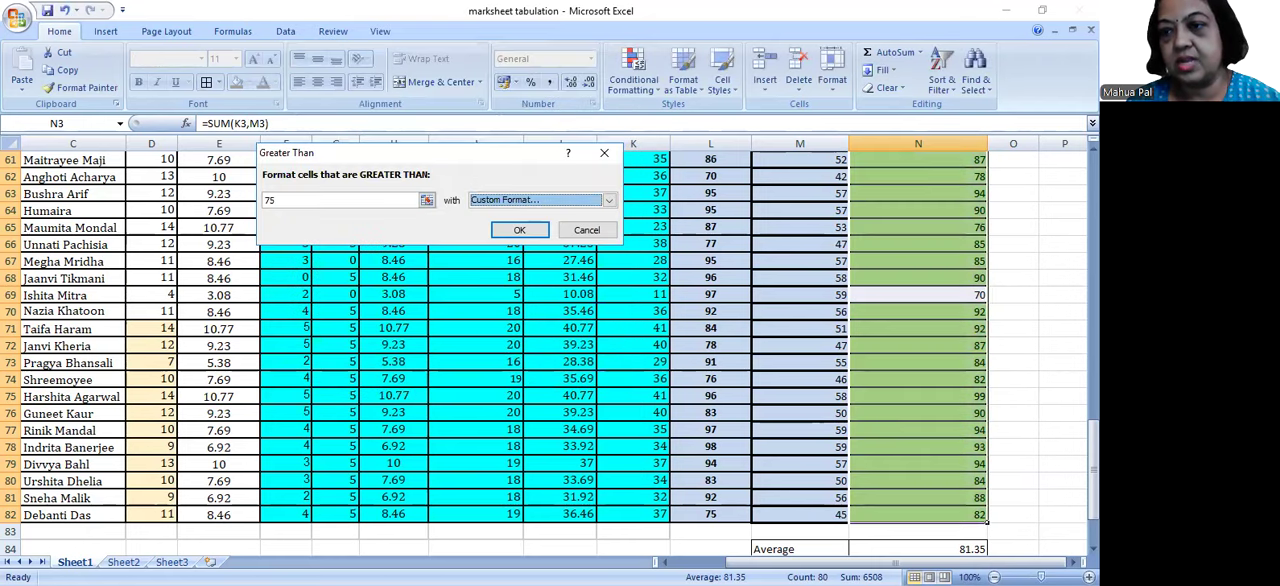
{"action": "left_click", "coordinate": [515, 229]}
{"action": "left_click_drag", "start_coordinate": [1093, 468], "coordinate": [1093, 204]}
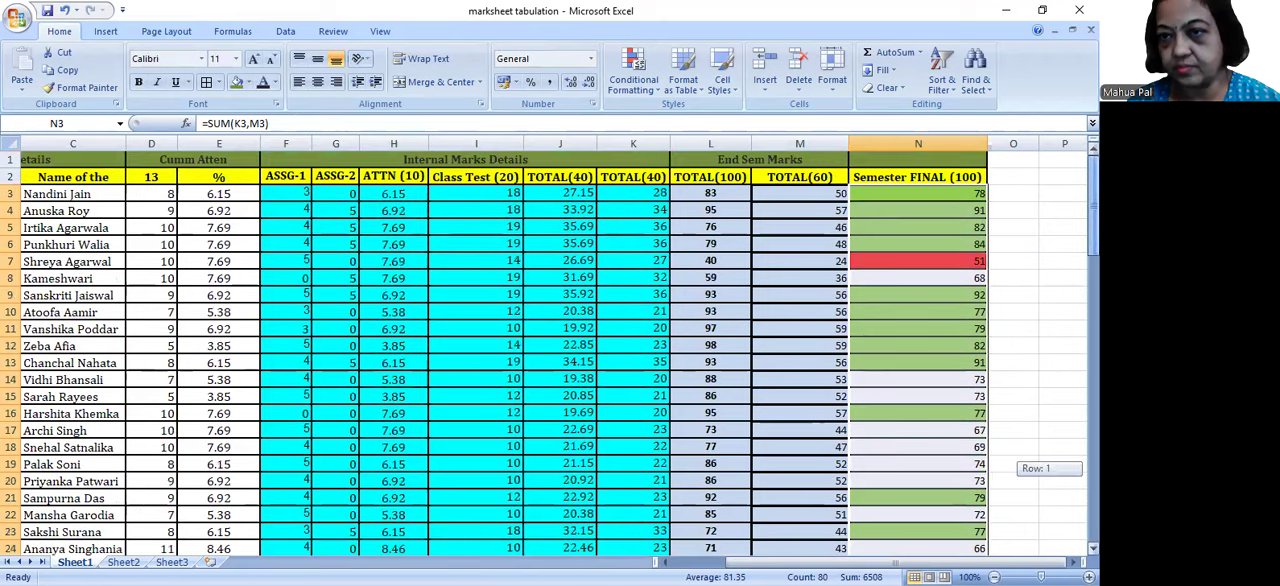
{"action": "left_click_drag", "start_coordinate": [1093, 204], "coordinate": [1093, 204]}
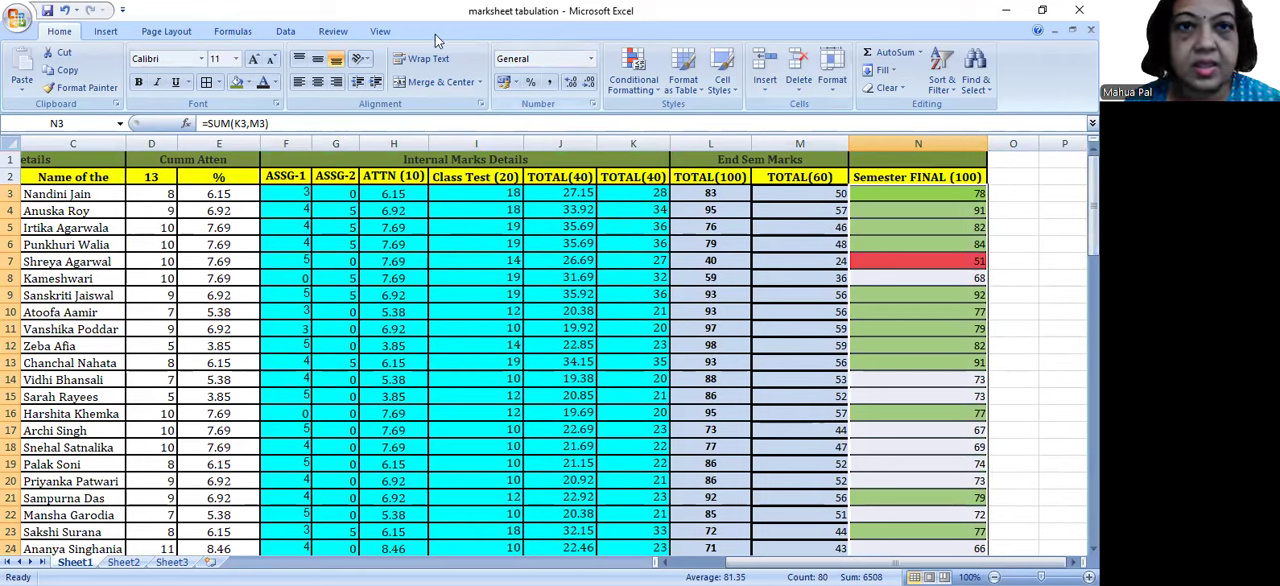
Step: Select the final marks N3:N82 again and clear the conditional formatting rules from the selected cells
{"action": "left_click", "coordinate": [649, 87]}
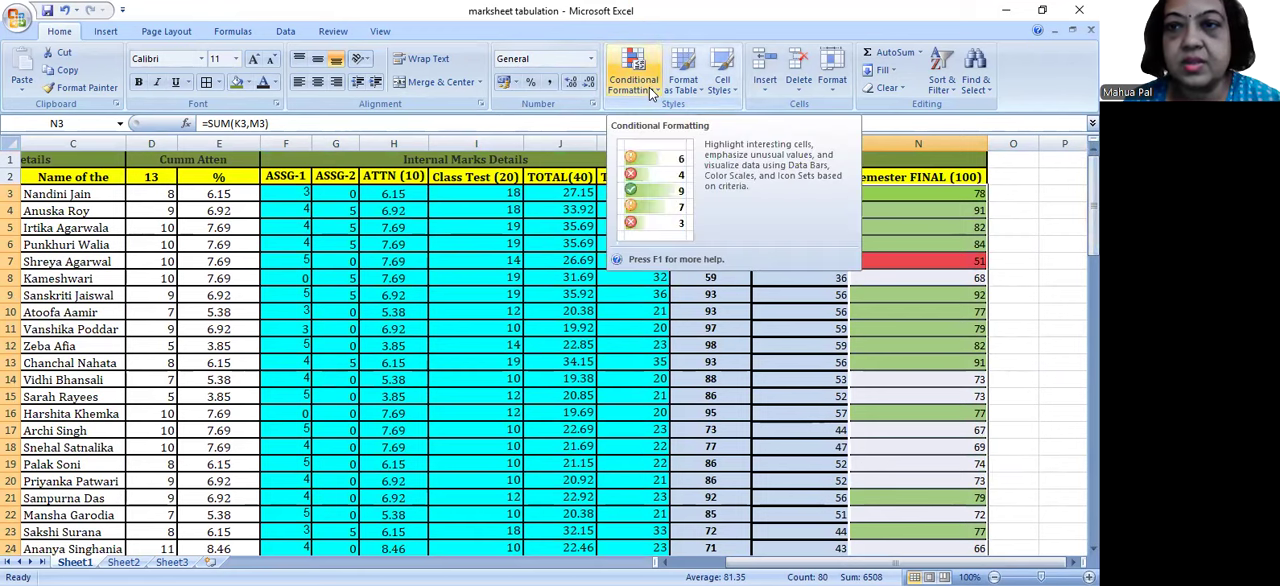
{"action": "left_click", "coordinate": [973, 202]}
{"action": "left_click_drag", "start_coordinate": [973, 202], "coordinate": [939, 383]}
{"action": "left_click_drag", "start_coordinate": [924, 195], "coordinate": [957, 510]}
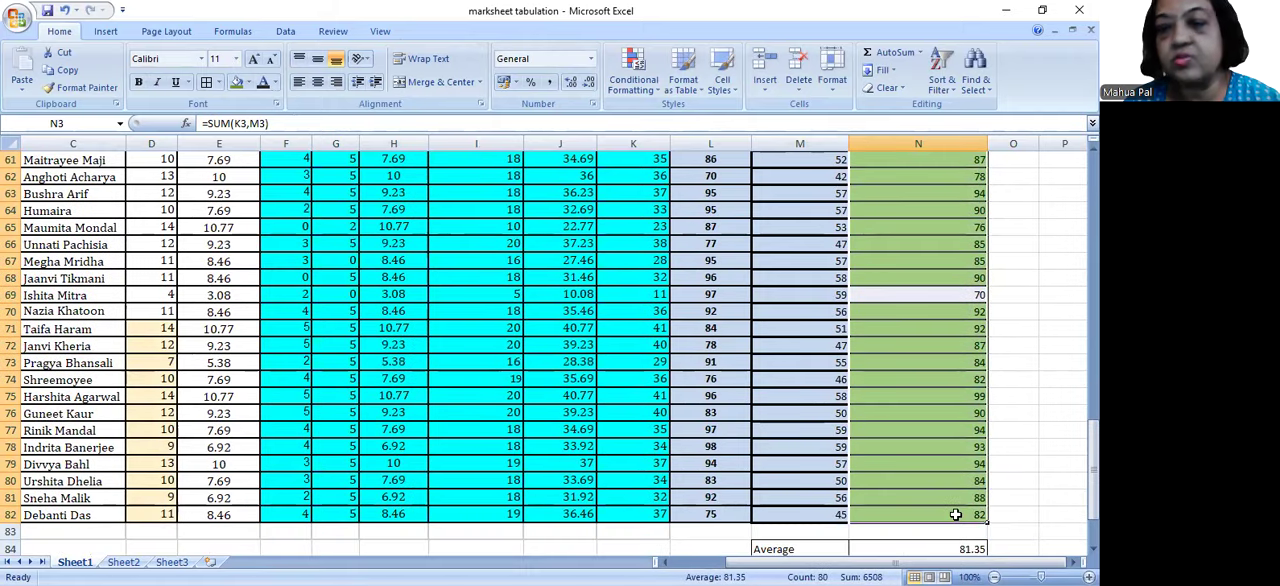
{"action": "left_click", "coordinate": [657, 93]}
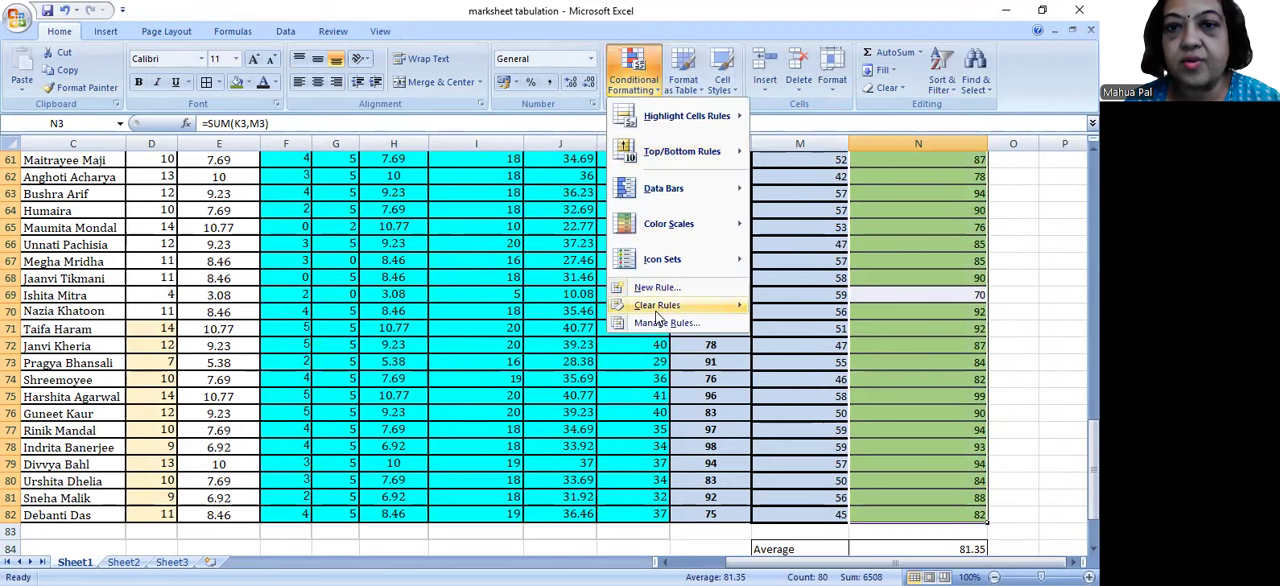
{"action": "mouse_move", "coordinate": [657, 305]}
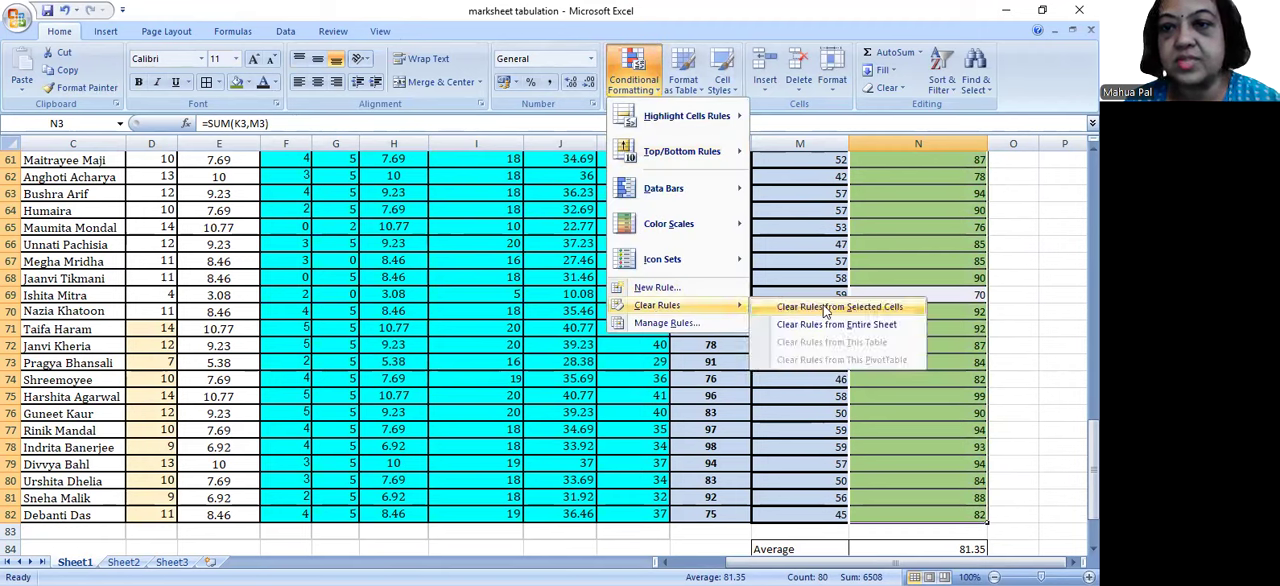
{"action": "left_click", "coordinate": [820, 306]}
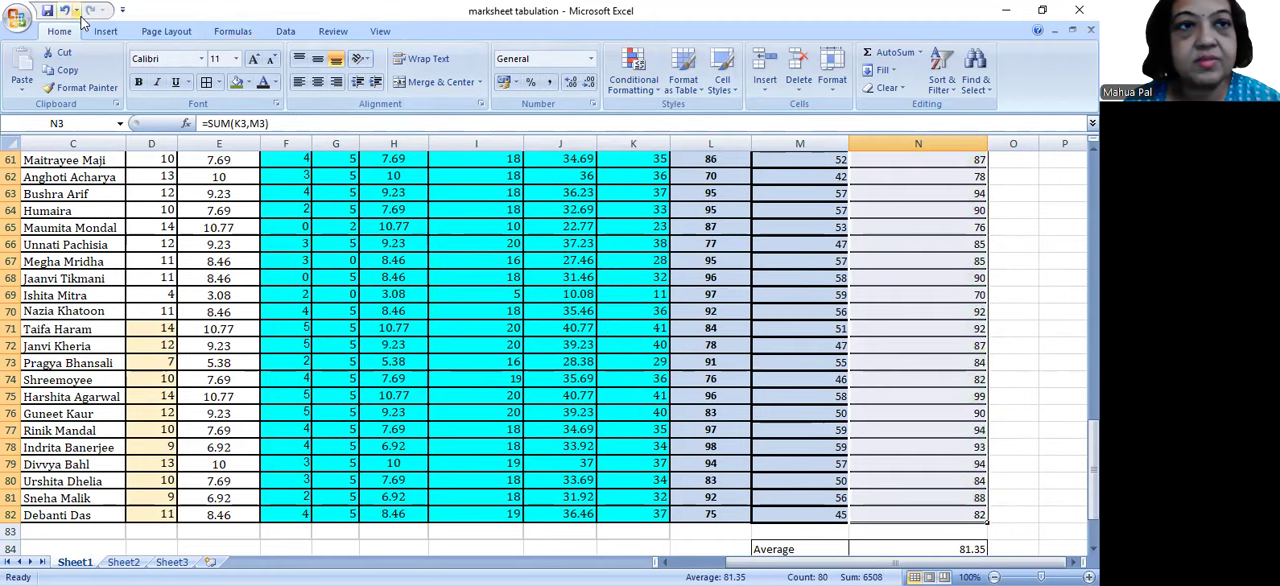
Step: Apply a Greater Than conditional formatting rule to N3:N82 with a threshold of 90 and a custom light green fill
{"action": "left_click", "coordinate": [659, 87]}
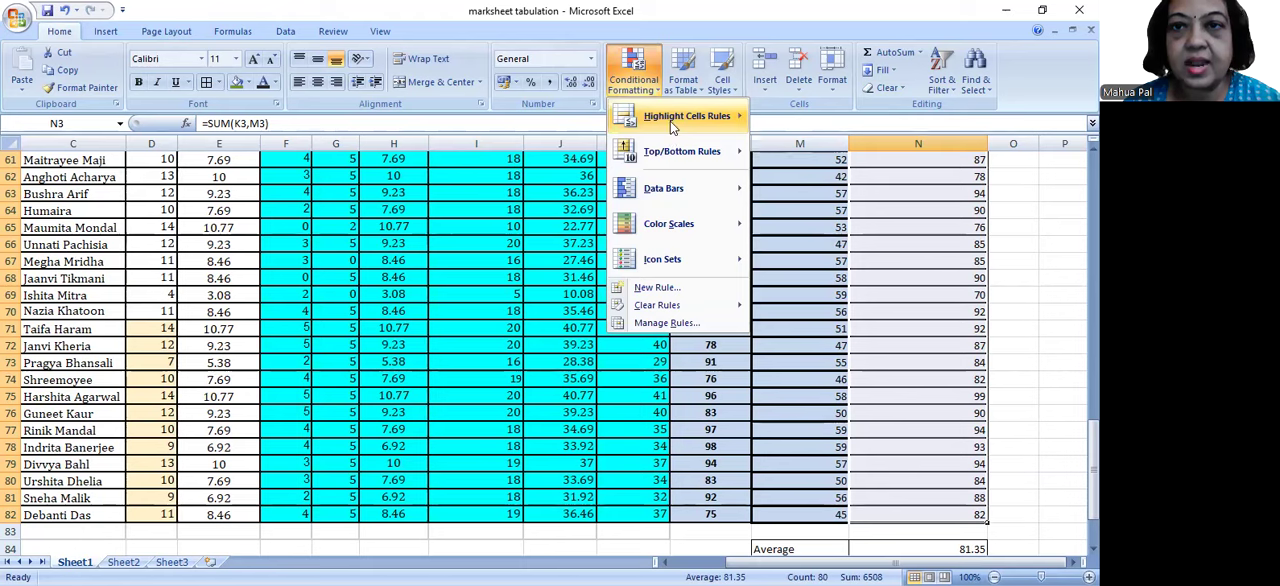
{"action": "mouse_move", "coordinate": [670, 121]}
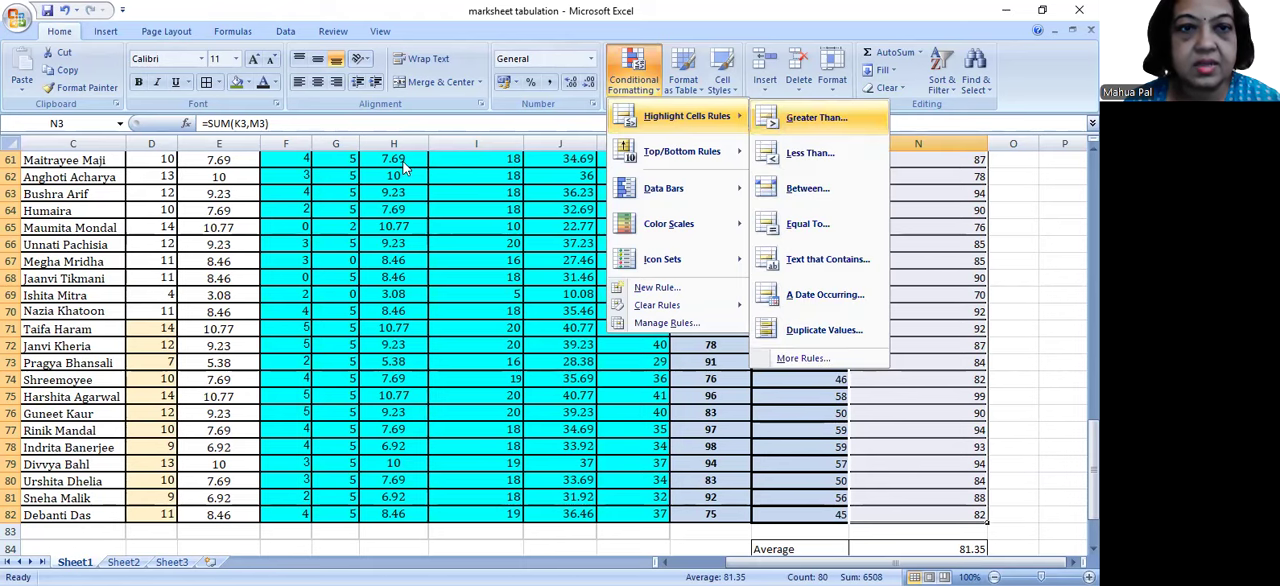
{"action": "key", "text": "Return"}
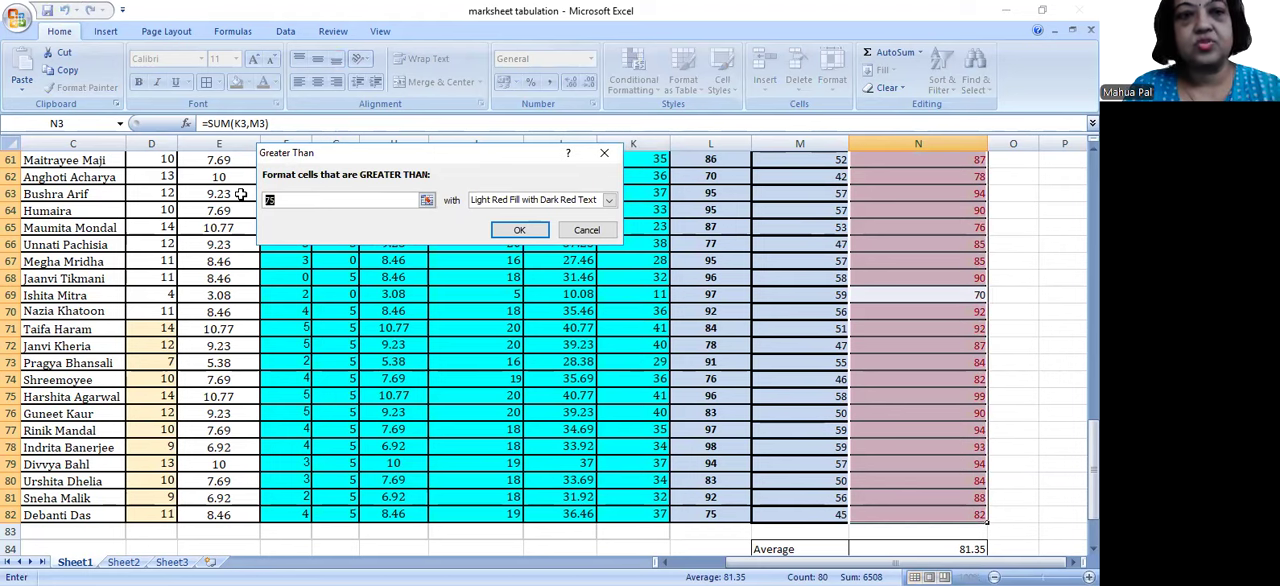
{"action": "type", "text": "90"}
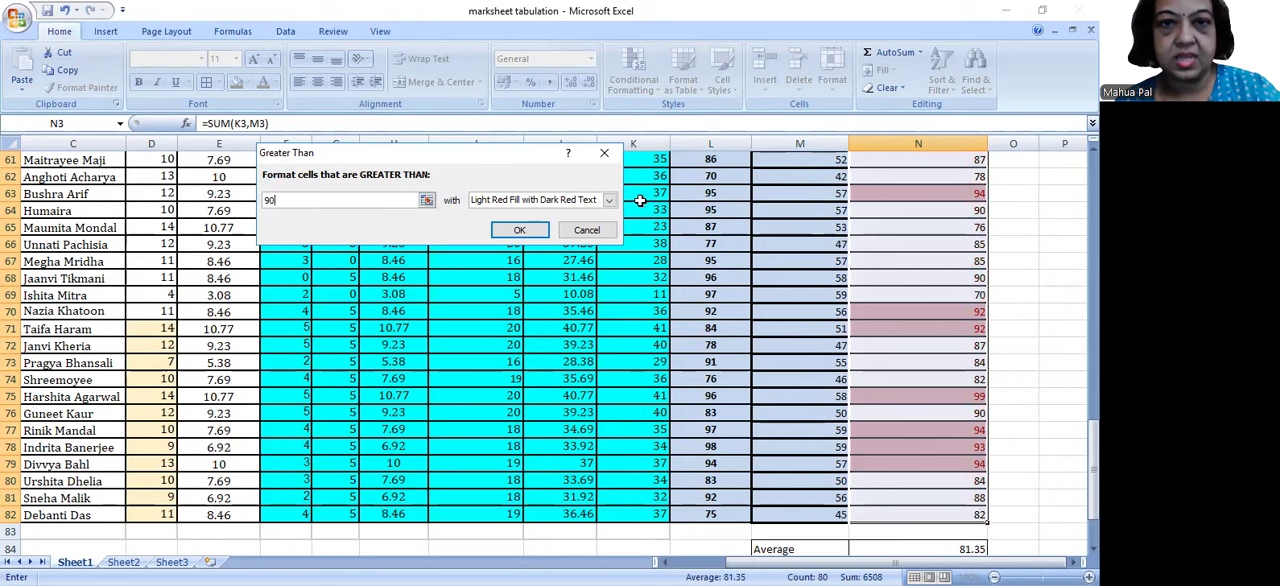
{"action": "left_click", "coordinate": [608, 200]}
{"action": "left_click", "coordinate": [580, 277]}
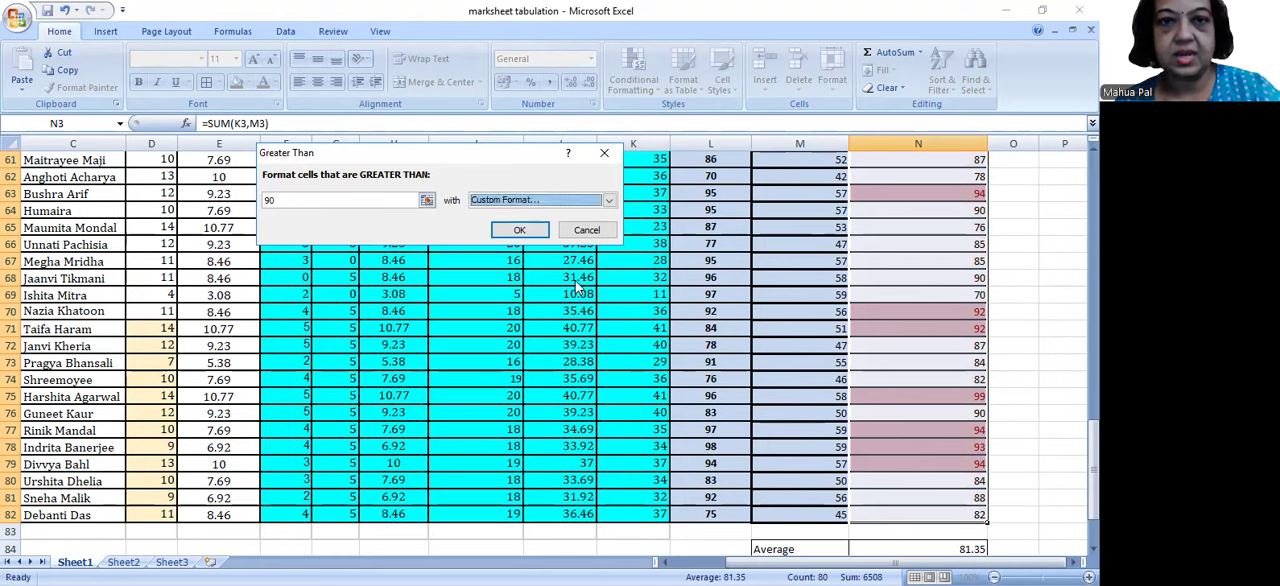
{"action": "left_click", "coordinate": [336, 195]}
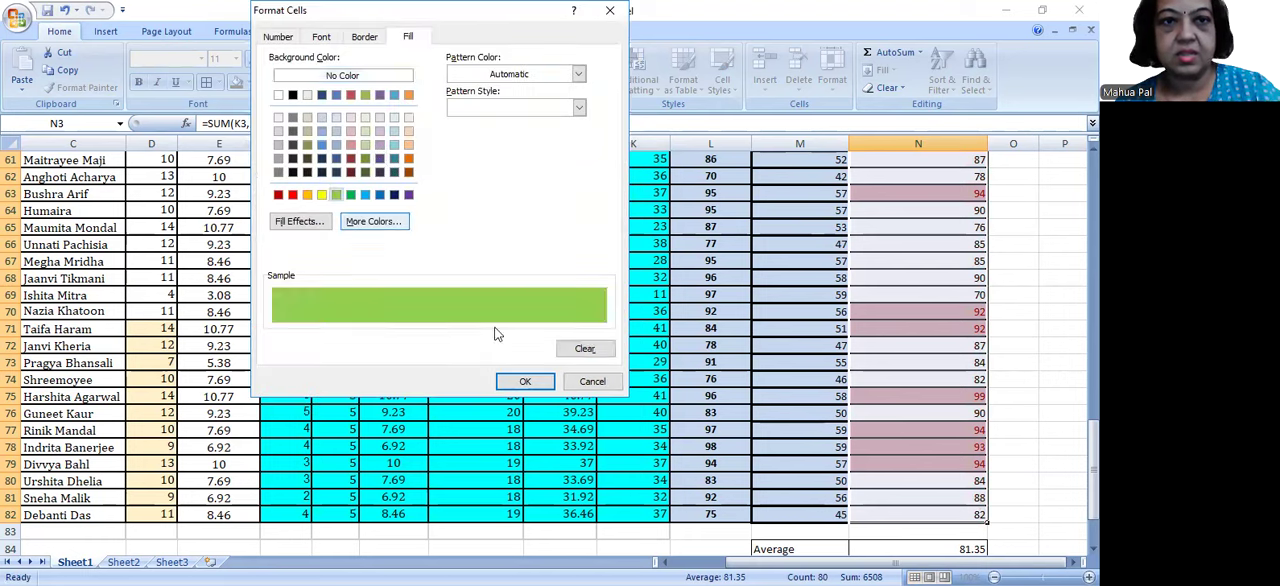
{"action": "left_click", "coordinate": [527, 382]}
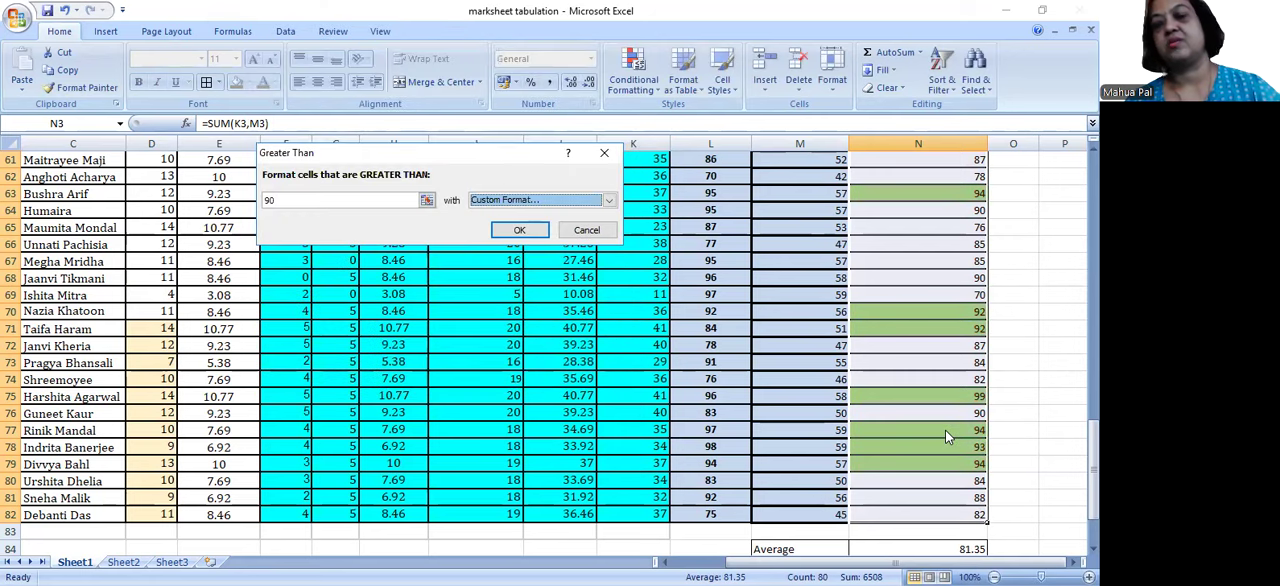
{"action": "left_click", "coordinate": [520, 233]}
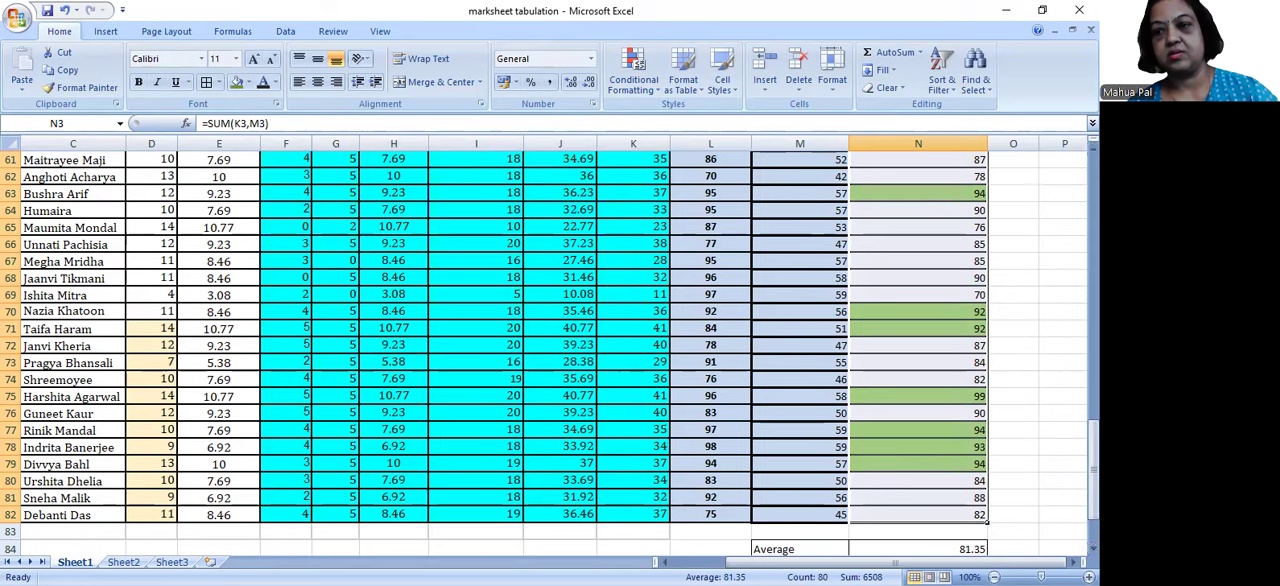
{"action": "left_click_drag", "start_coordinate": [1092, 445], "coordinate": [1092, 200]}
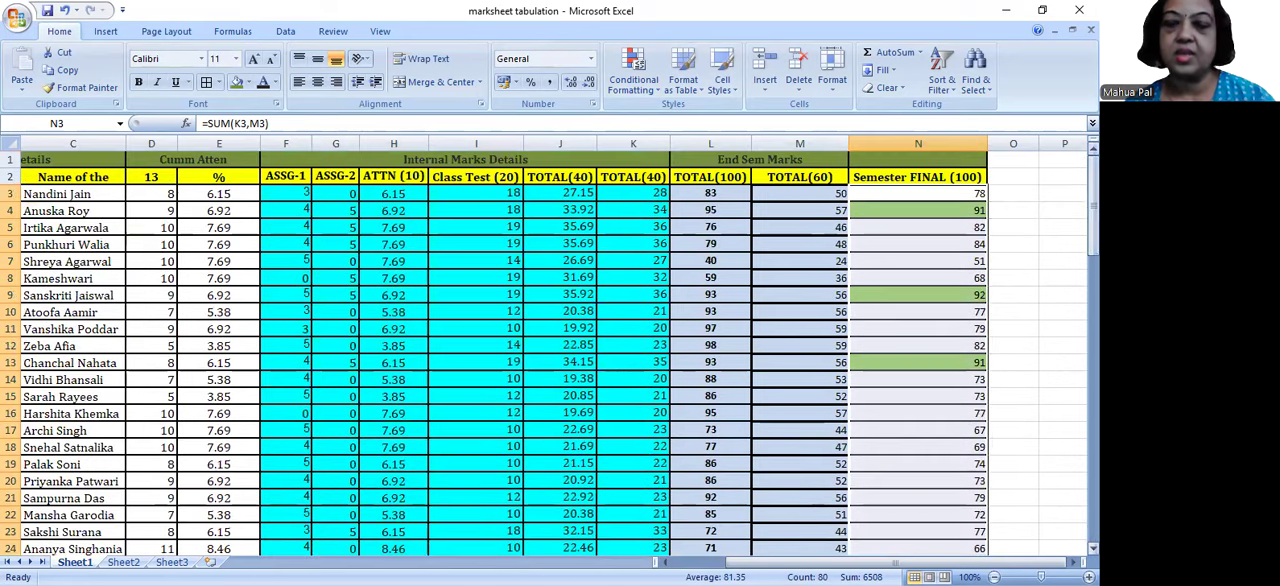